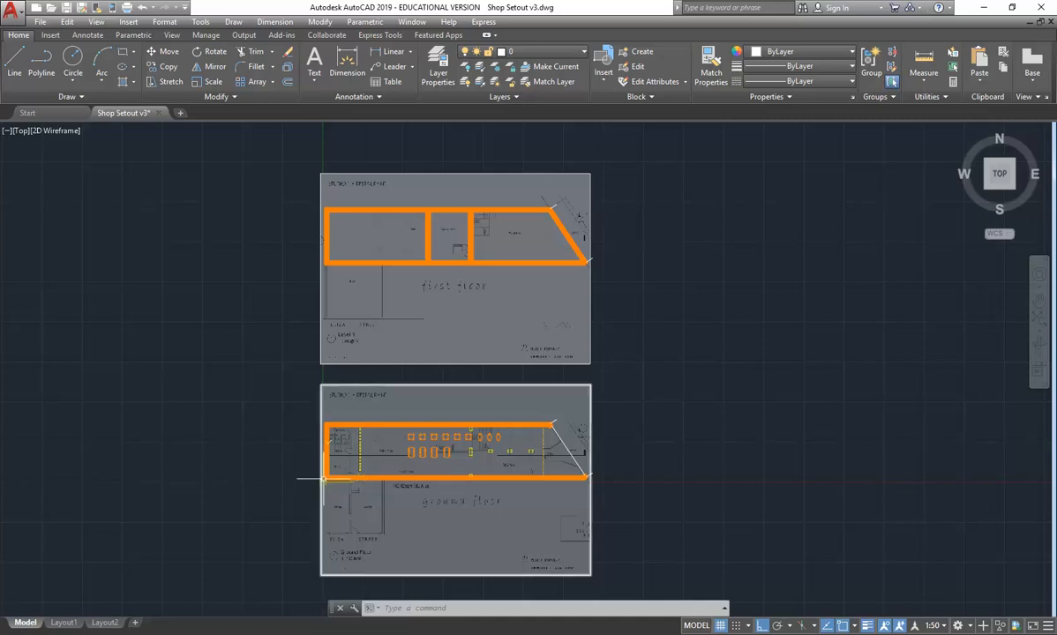
- Check the building's Section 1 and Elevation in the Acrobat reference PDF and return to the AutoCAD drawing
left_click(324, 622)
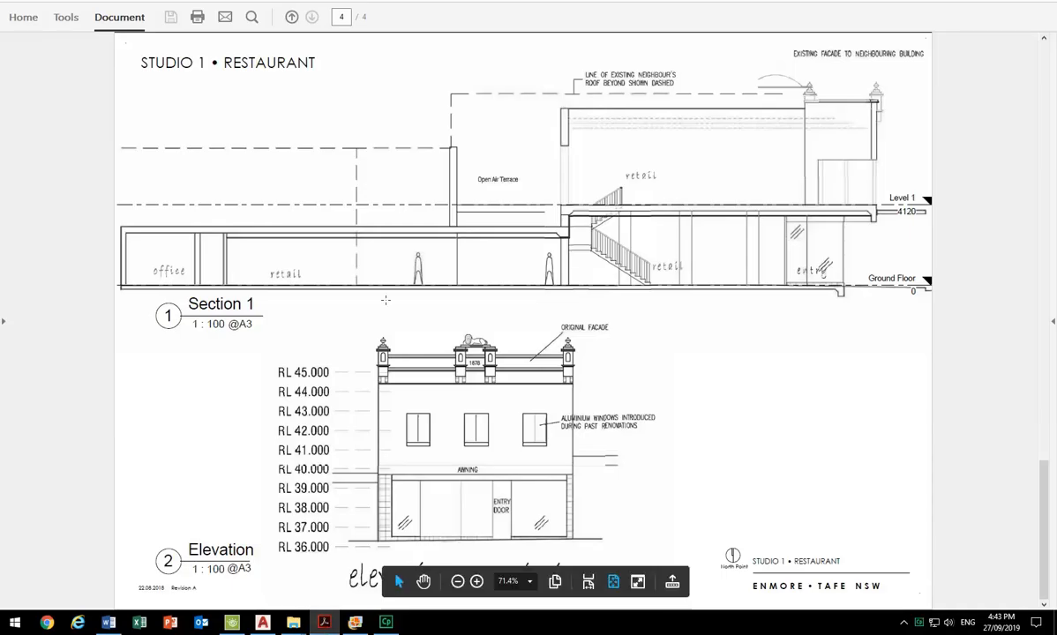
left_click(324, 623)
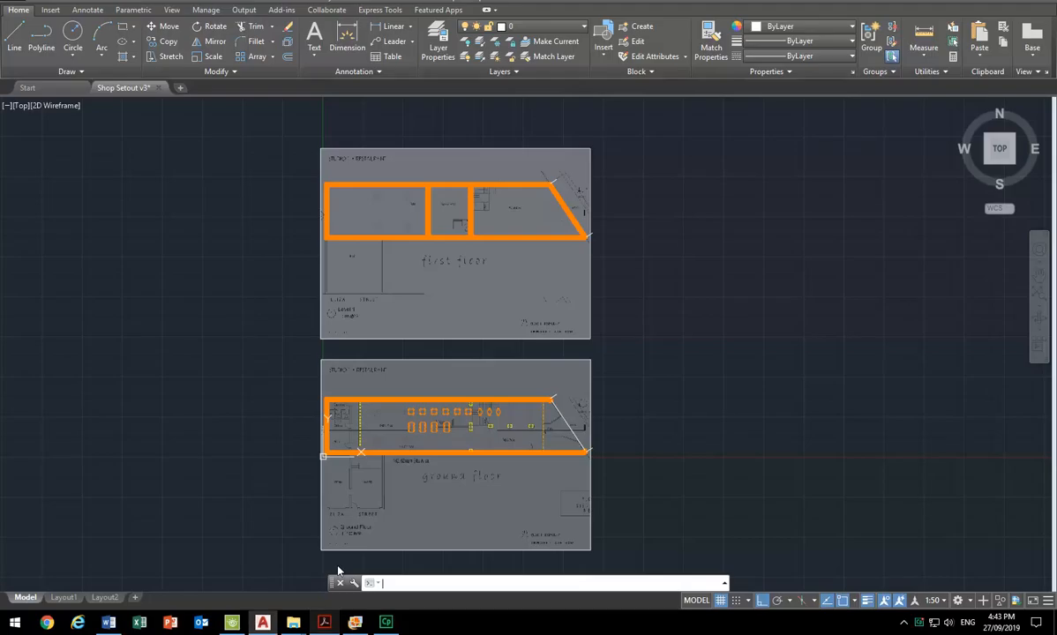
- Measure the distance from the near jamb of the terrace–retail door on the first-floor plan to the inner face of the lower external wall
scroll(456, 250, "up", 10)
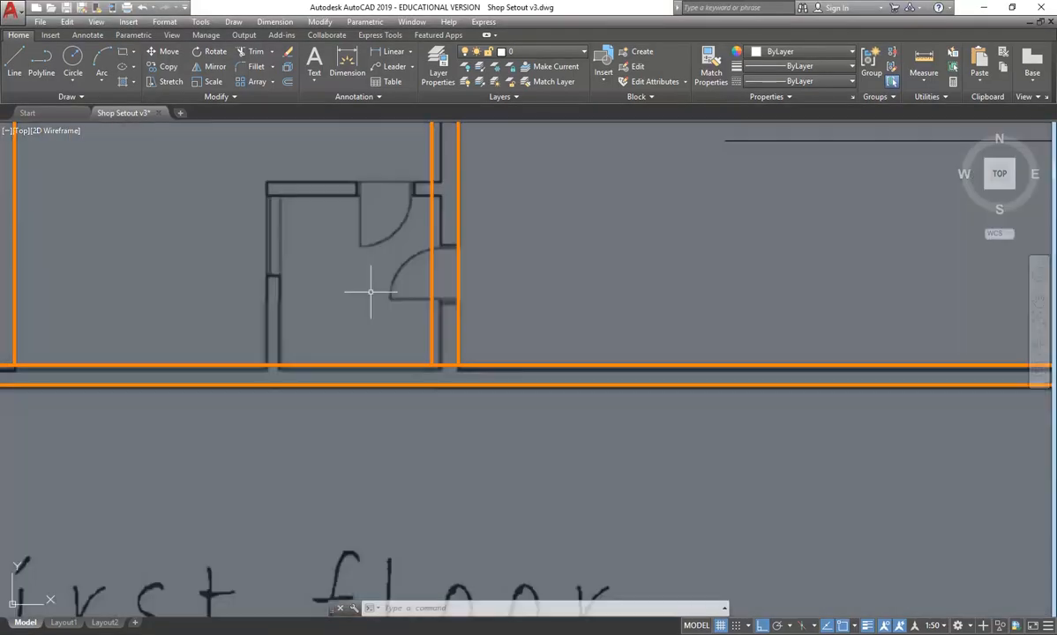
scroll(347, 286, "up", 2)
mouse_move(347, 286)
middle_mouse_down()
mouse_move(328, 315)
mouse_move(349, 330)
middle_mouse_up()
middle_click_drag(241, 332, 260, 342)
scroll(396, 356, "up", 4)
scroll(396, 356, "down", 4)
middle_click_drag(397, 356, 373, 332)
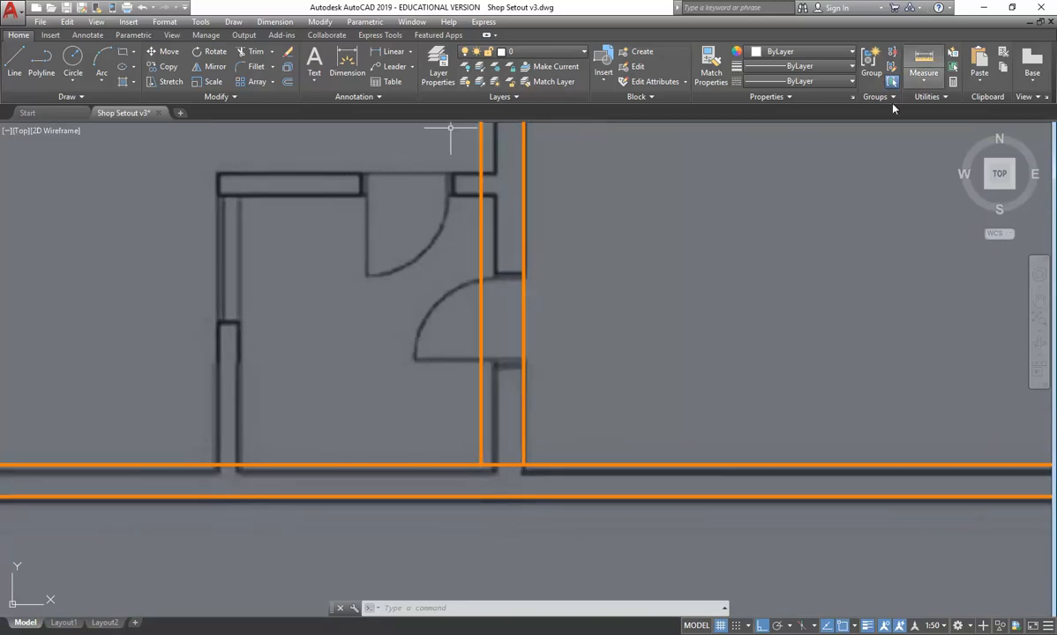
left_click(925, 58)
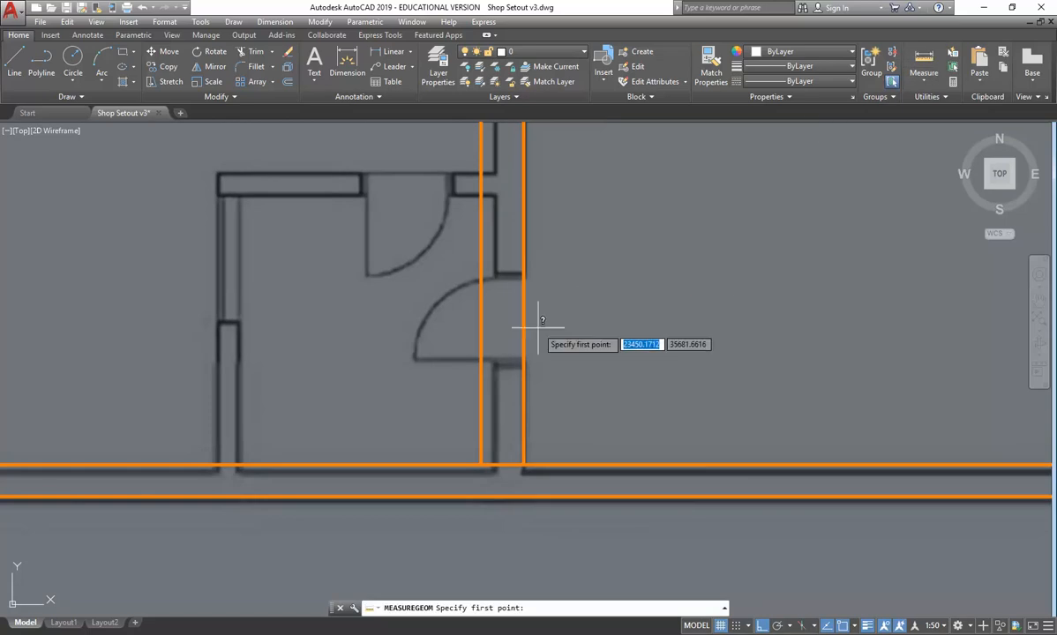
left_click(547, 366)
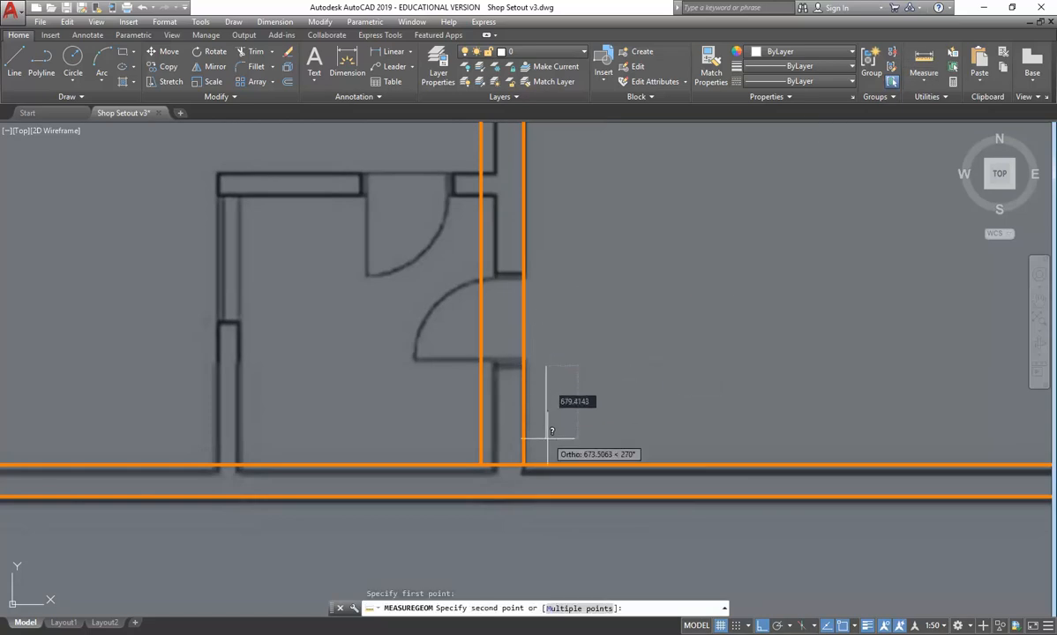
left_click(546, 463)
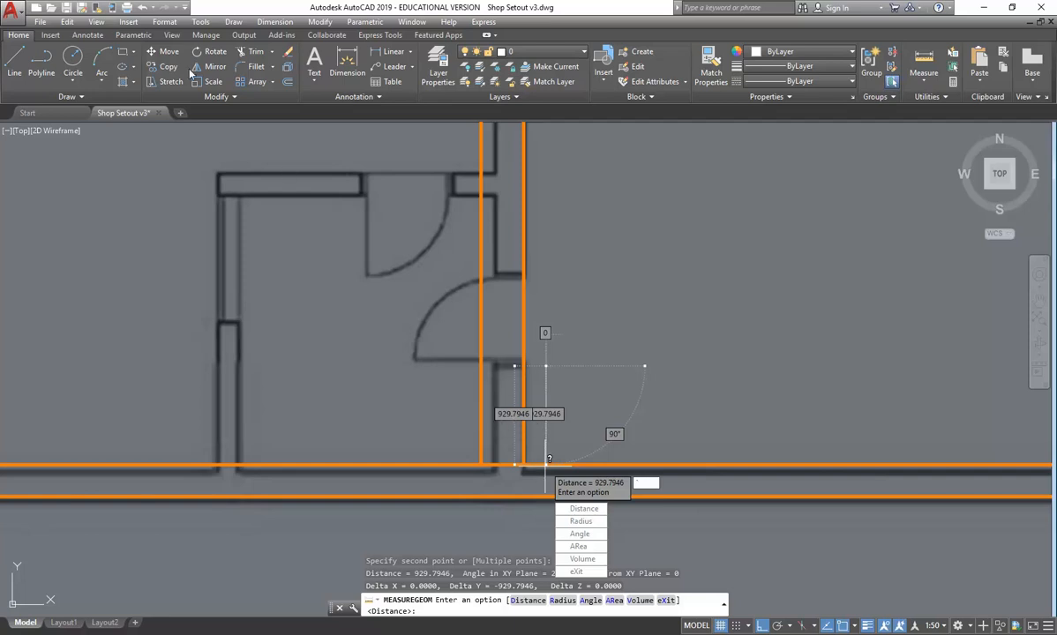
- Offset the inner line of the first floor's lower external wall by 930 towards the door opening
left_click(288, 82)
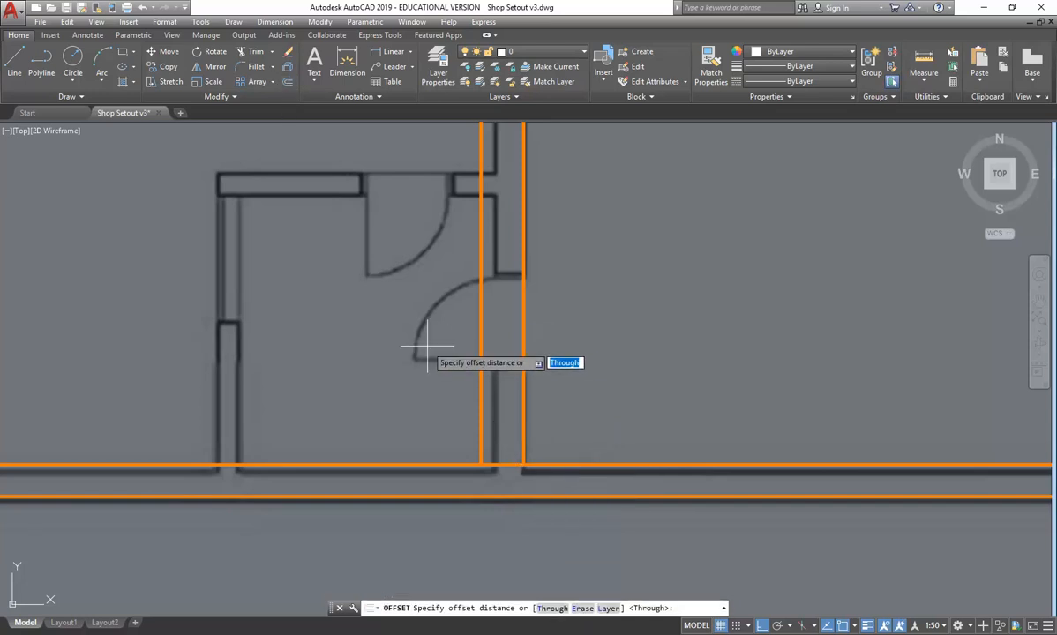
type("930")
key("Return")
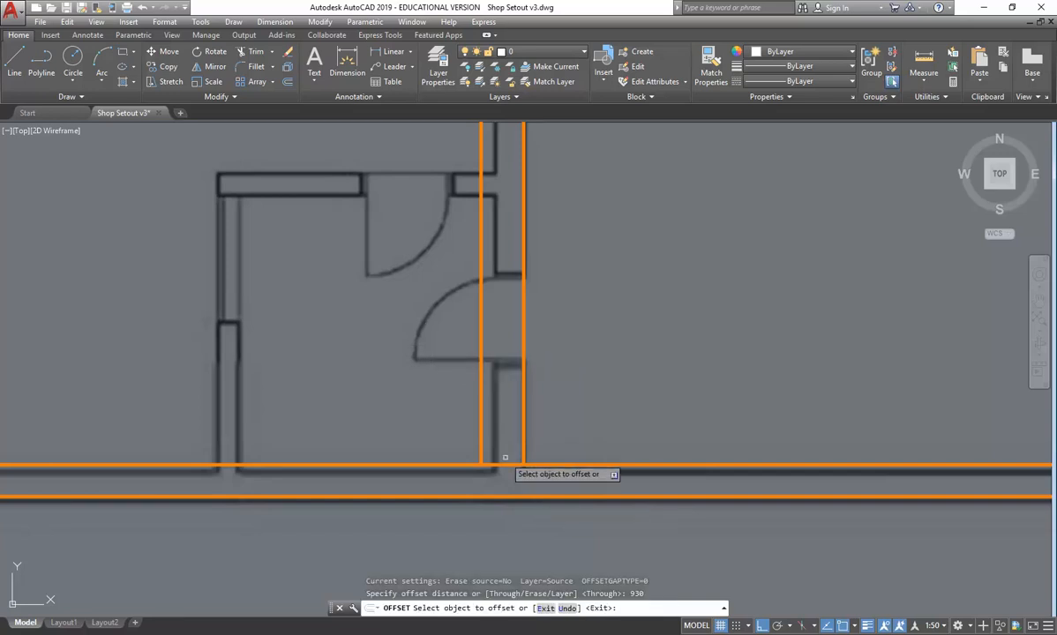
left_click(508, 464)
left_click(571, 279)
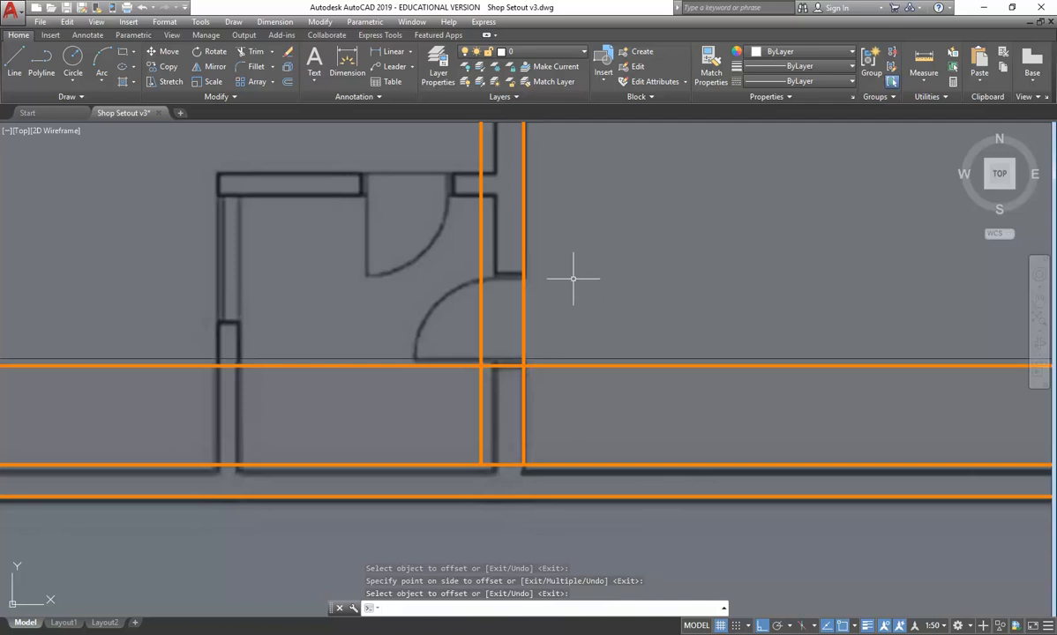
key("Return")
- Trim the offset line on both sides of the terrace–retail cross wall, leaving only the jamb segment between its two faces
left_click(253, 53)
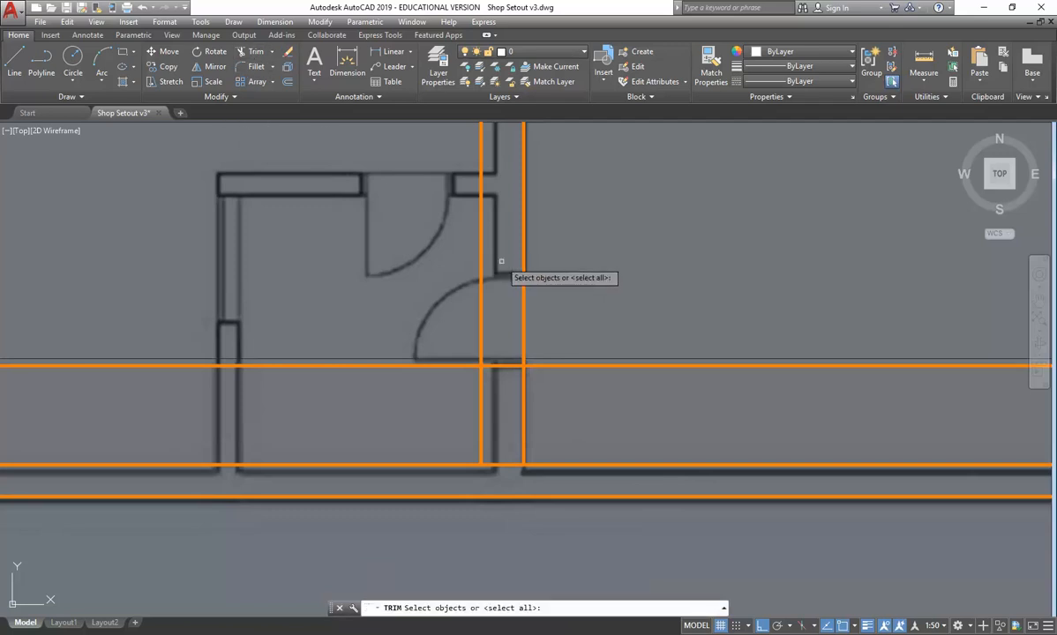
scroll(501, 261, "down", 8)
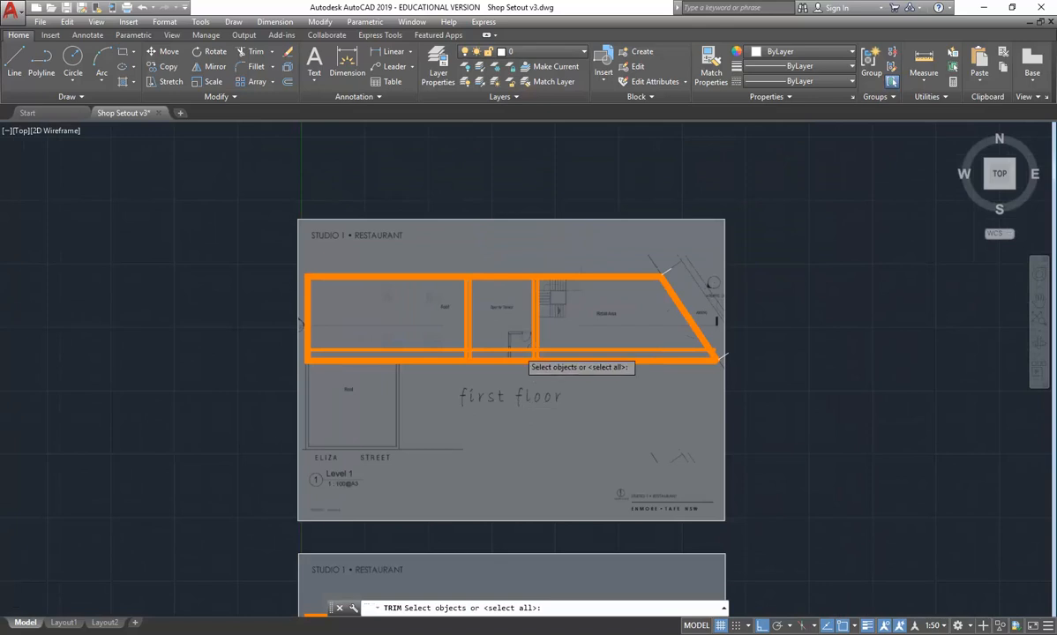
scroll(520, 353, "up", 2)
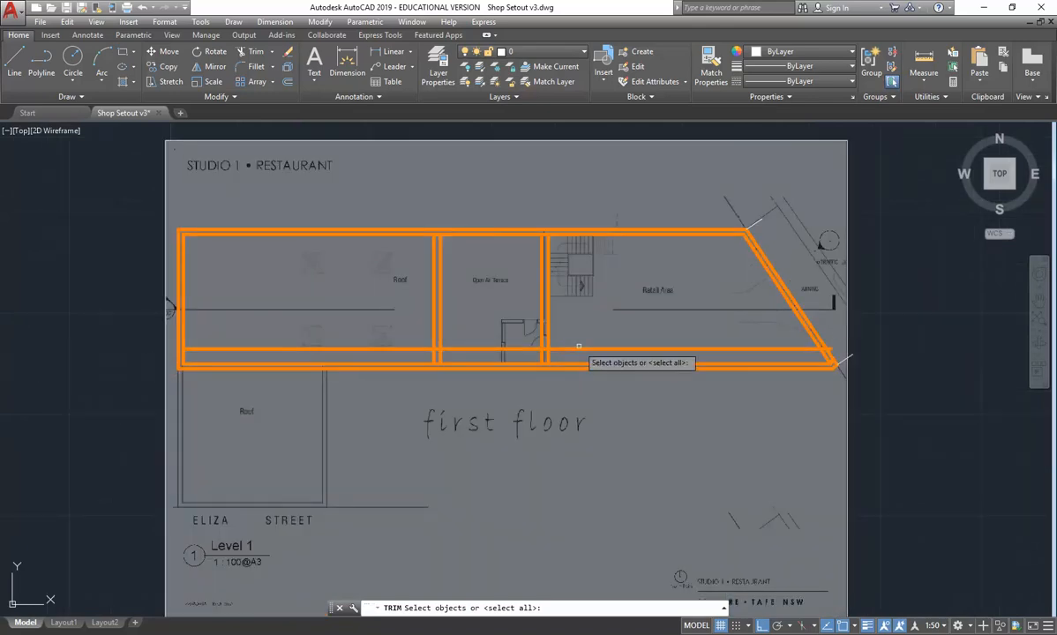
left_click(526, 348)
left_click(544, 326)
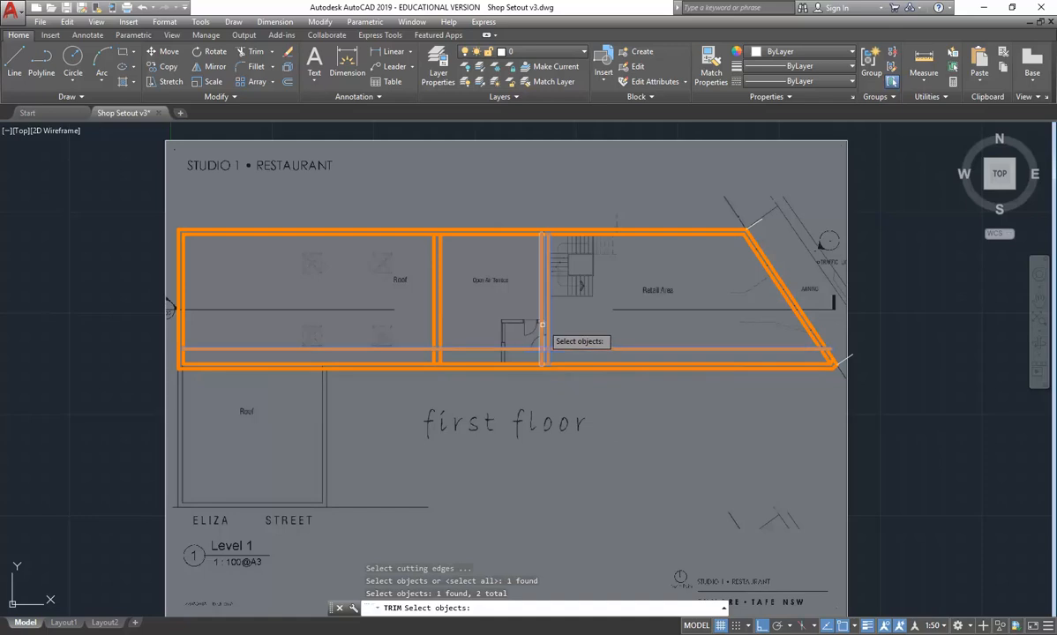
left_click(547, 328)
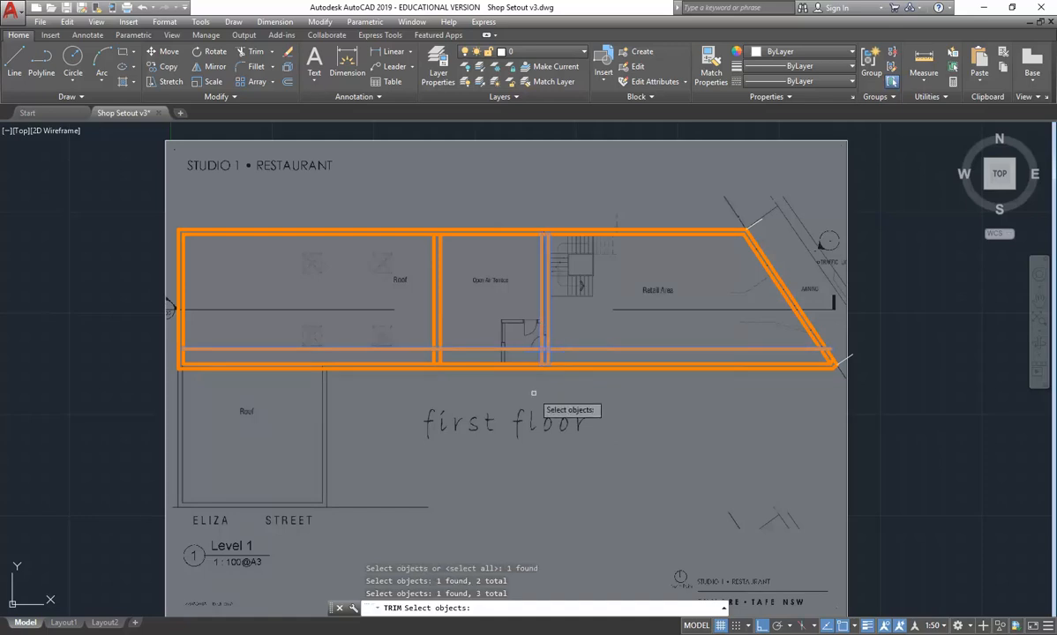
key("Return")
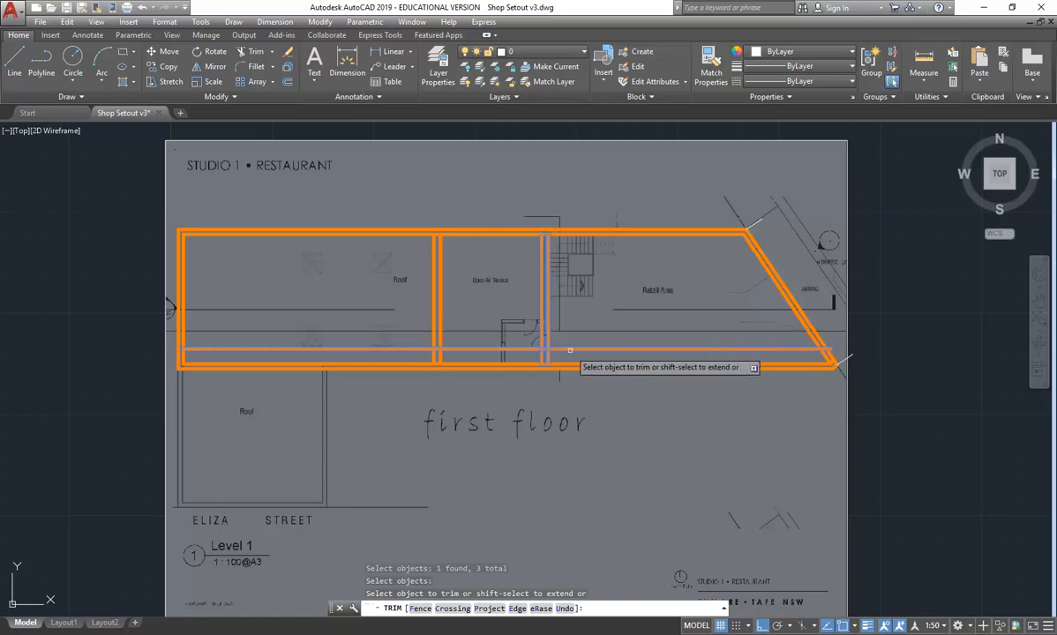
left_click(551, 353)
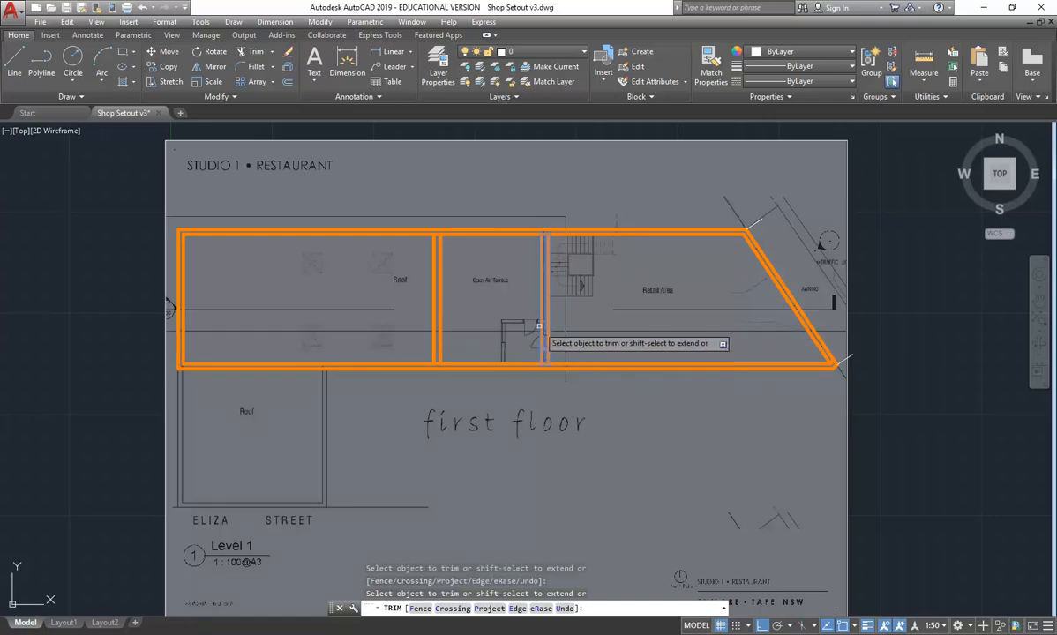
left_click(546, 362)
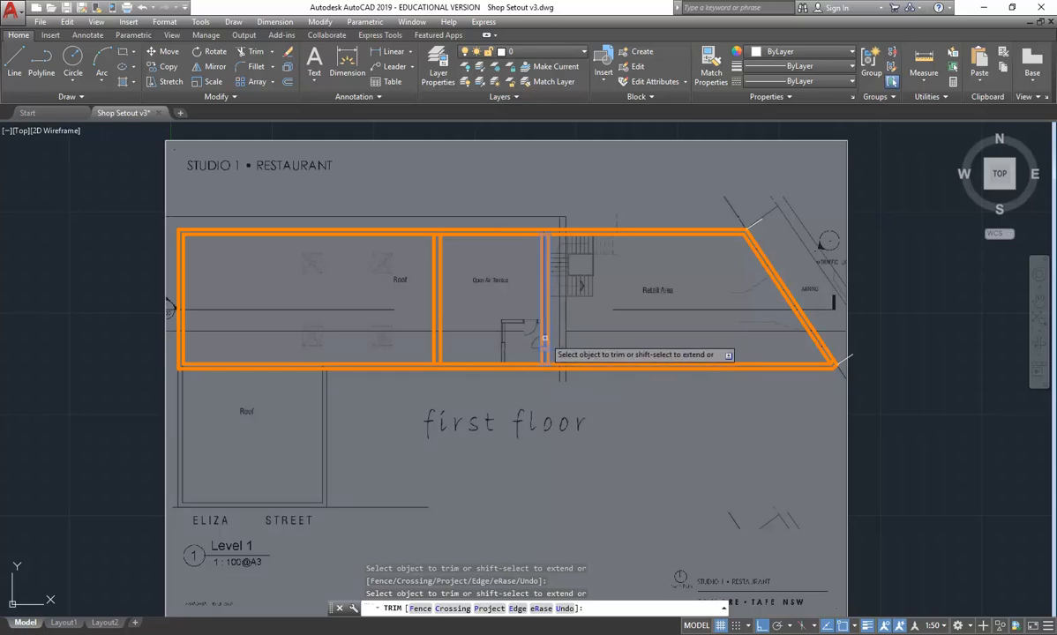
- Check the width of the door opening with the distance measuring tool, starting at its upper jamb
scroll(543, 338, "up", 4)
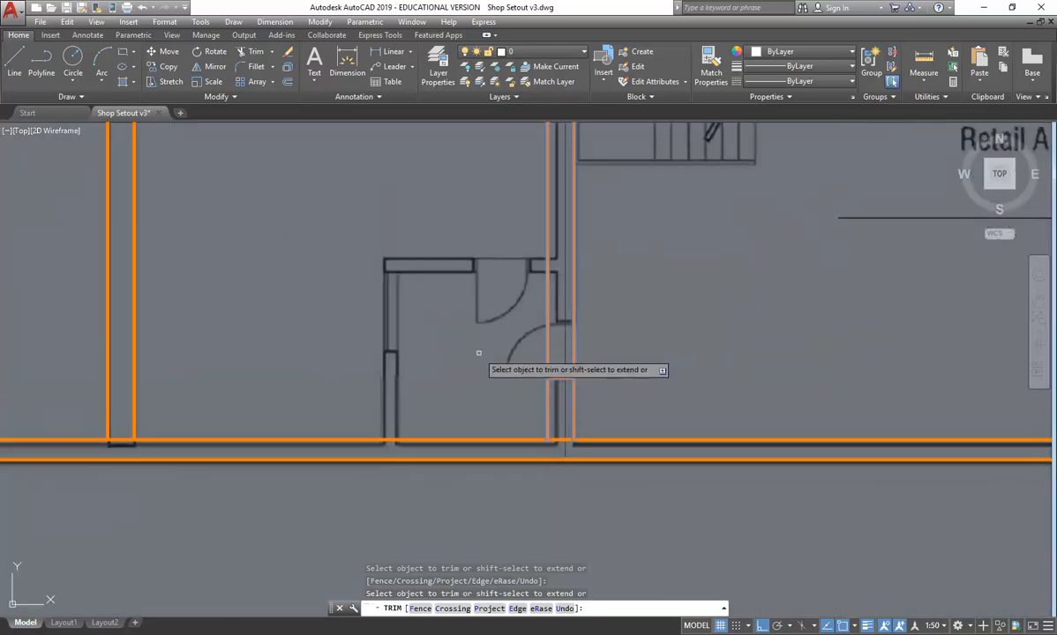
left_click(928, 56)
scroll(584, 300, "up", 3)
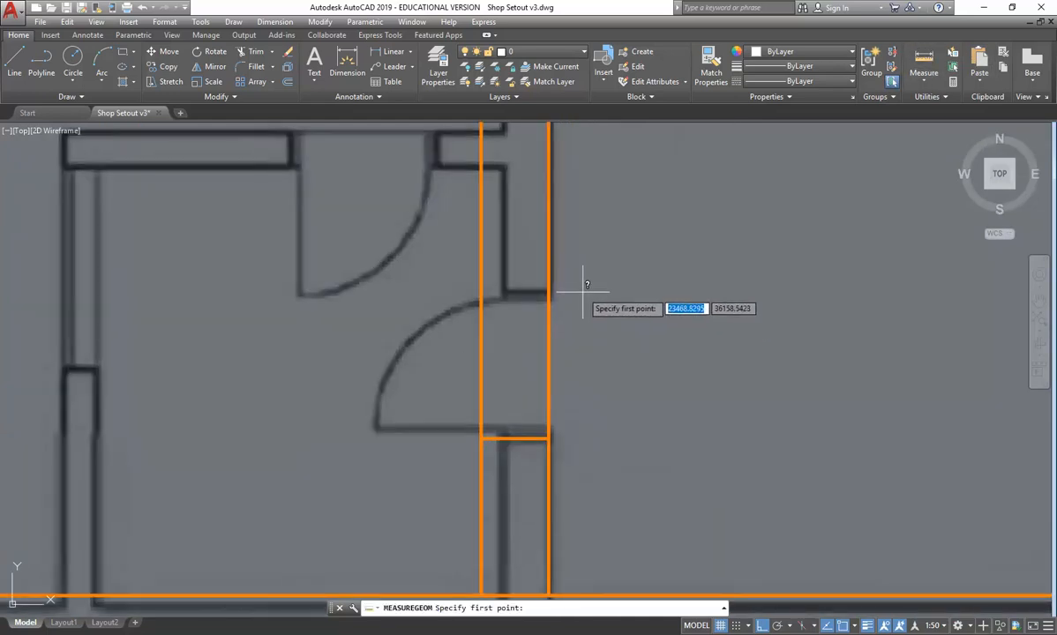
left_click(583, 291)
key("Escape")
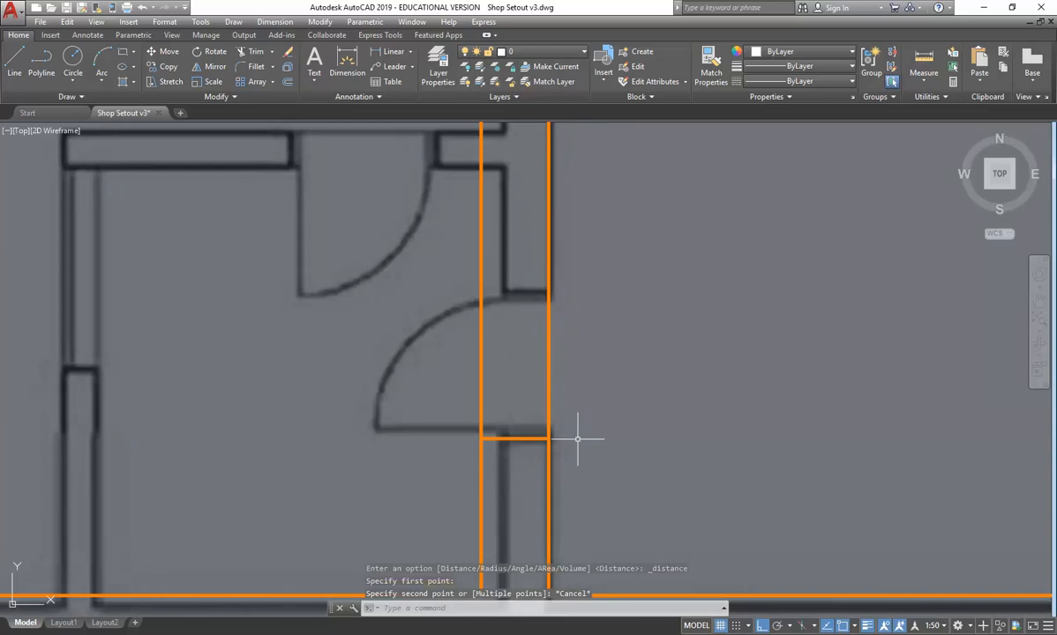
- Offset the lower jamb line by 900 upward to mark the other side of the door opening
left_click(288, 81)
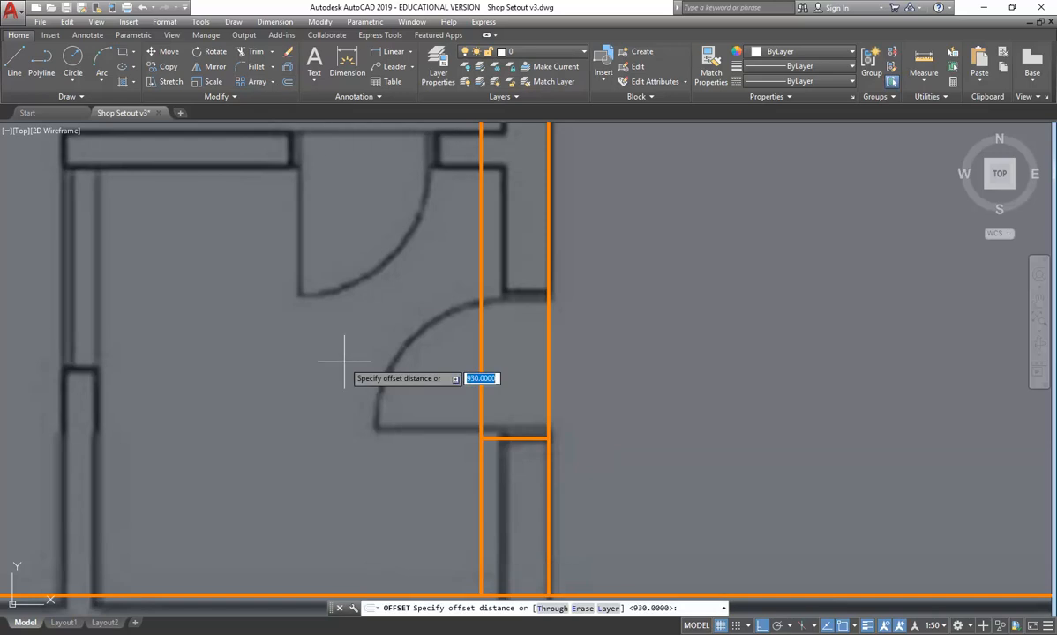
type("900")
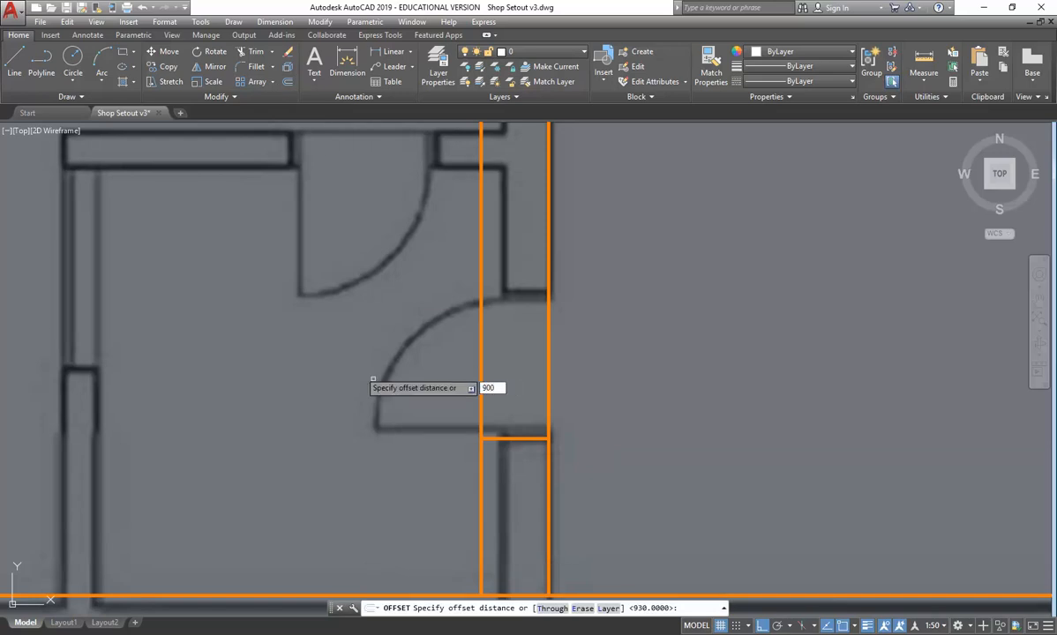
key("Return")
left_click(499, 438)
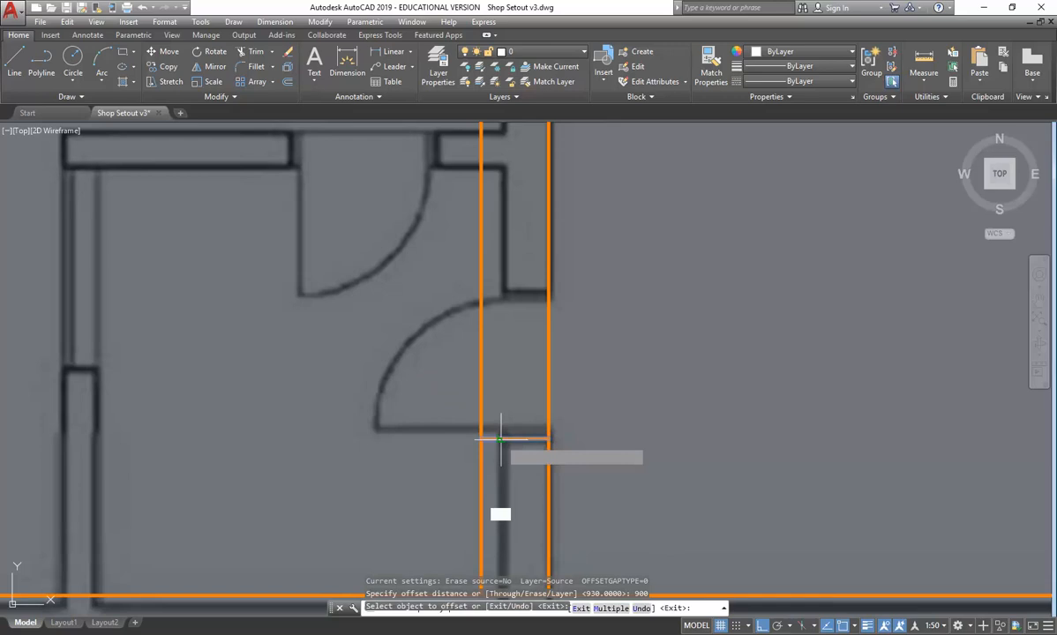
left_click(509, 309)
- Trim both faces of the cross wall between the two jamb lines to cut the door opening
left_click(240, 51)
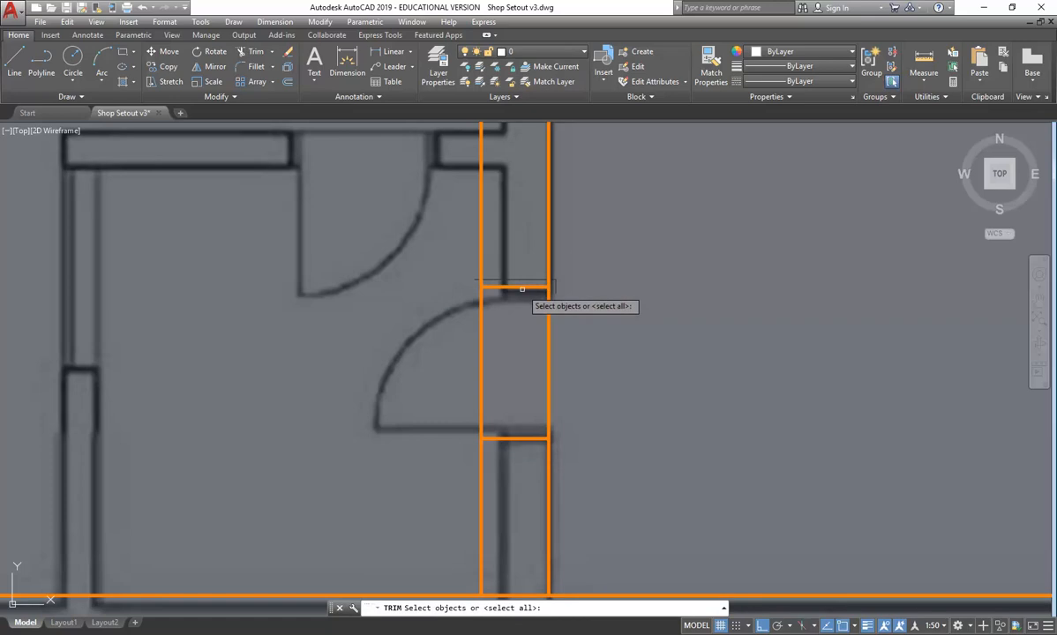
key("Return")
left_click(550, 321)
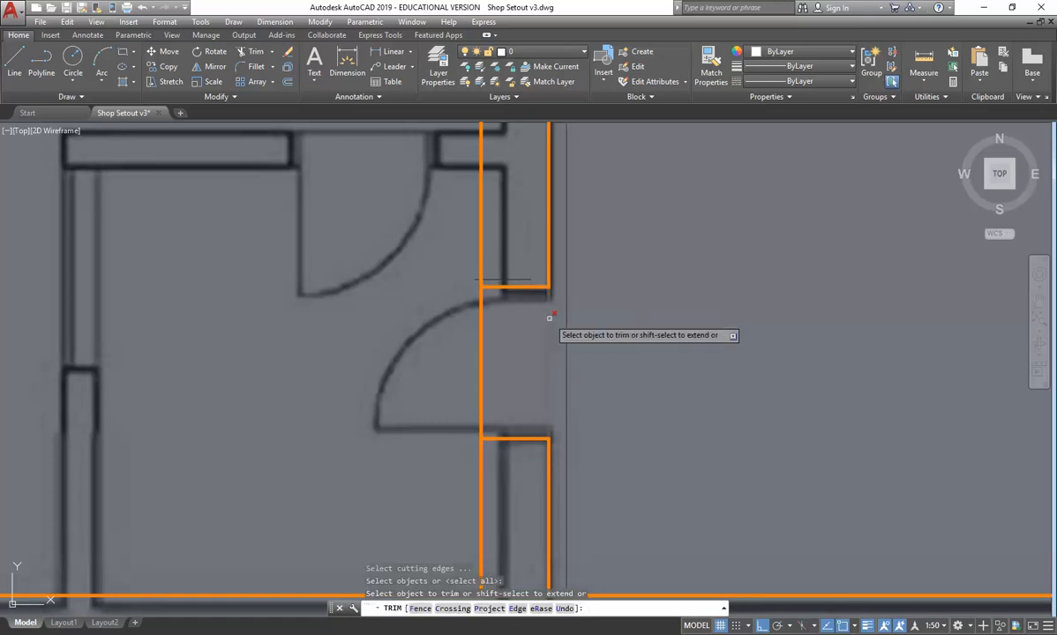
left_click(481, 316)
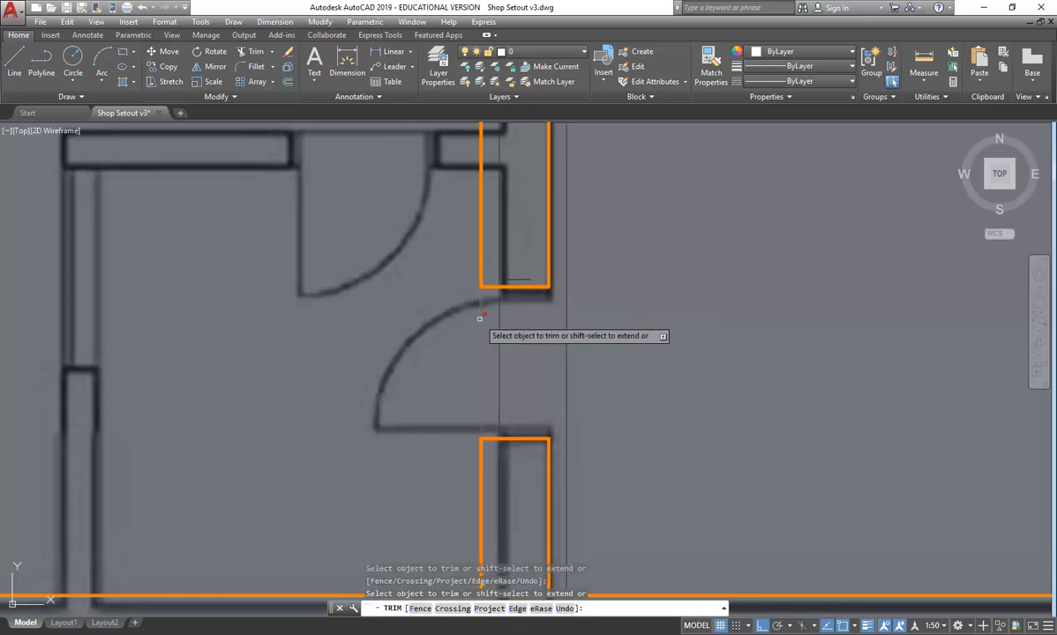
left_click(411, 342)
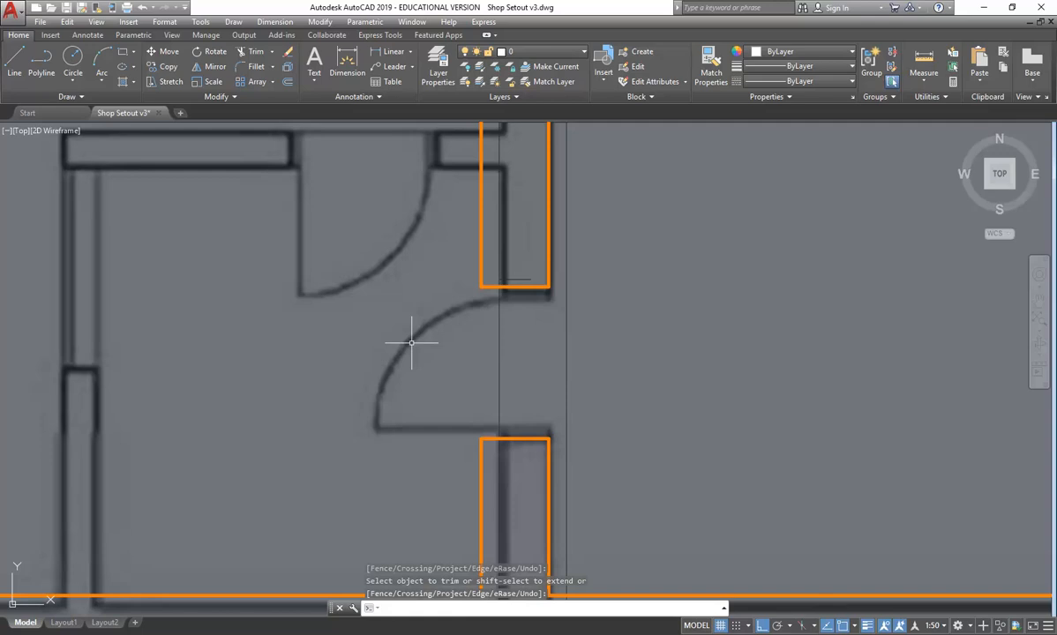
- Compare the wall between the Open Air Terrace and the Retail Area with the reference PDF and review its door opening
scroll(411, 342, "down", 5)
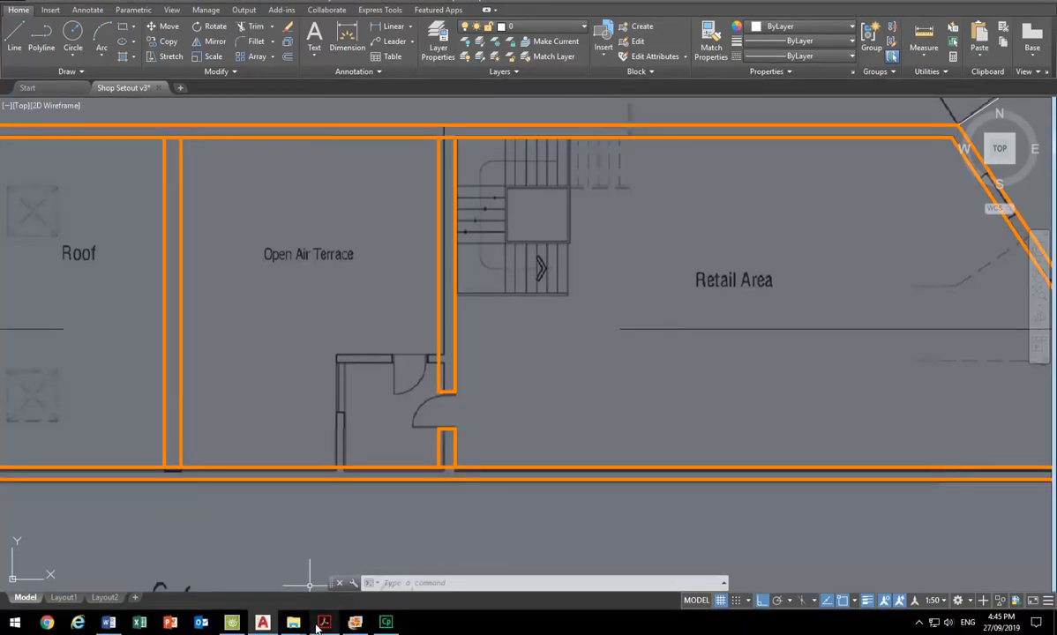
left_click(322, 623)
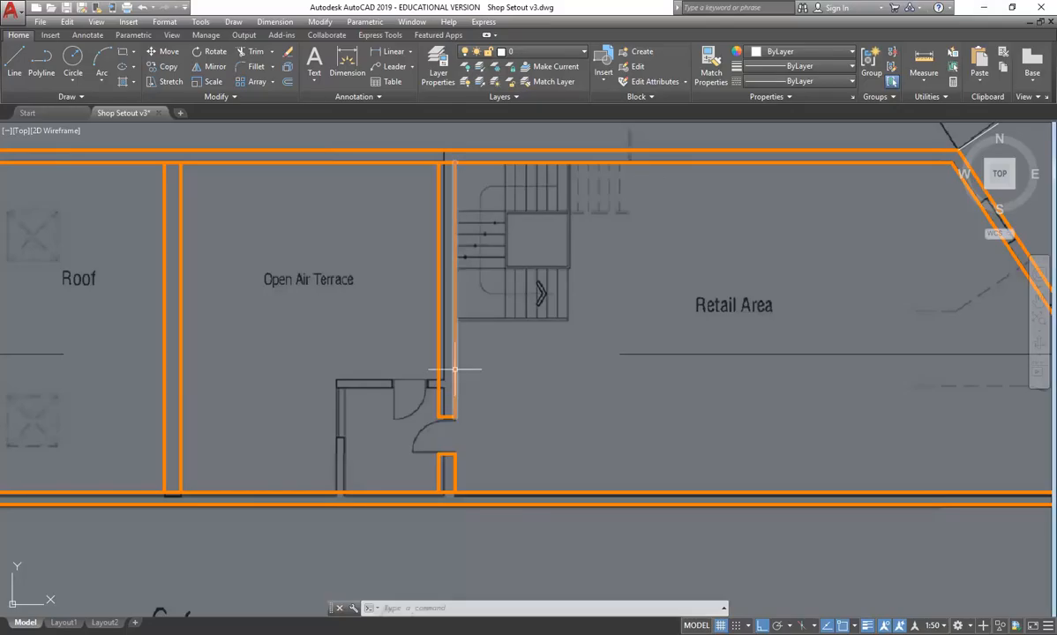
scroll(421, 444, "up", 6)
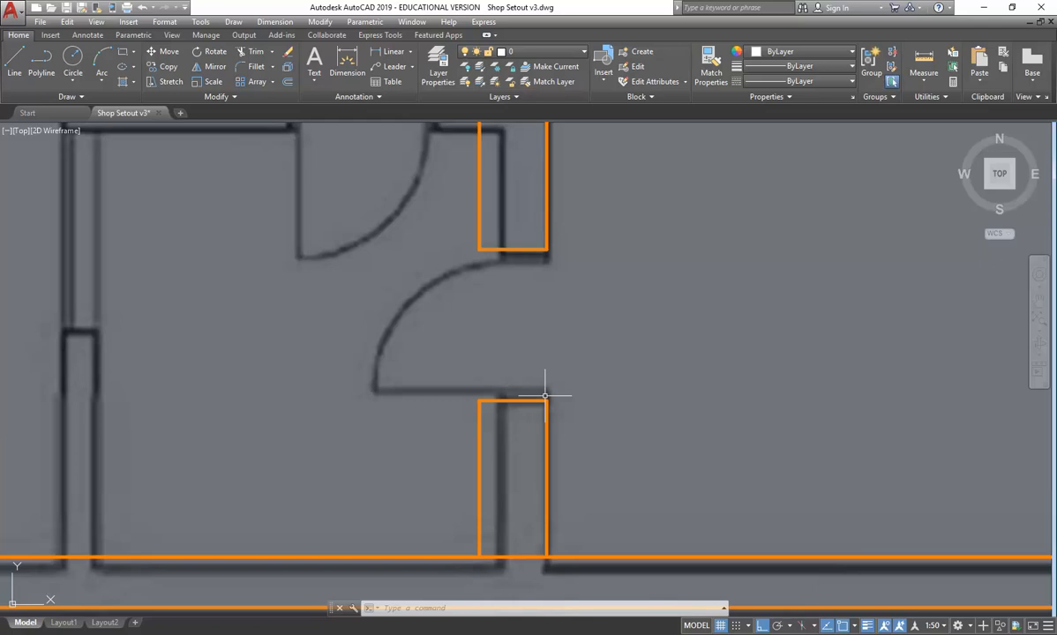
- Create a new layer named DOOR in the layer properties
left_click(437, 63)
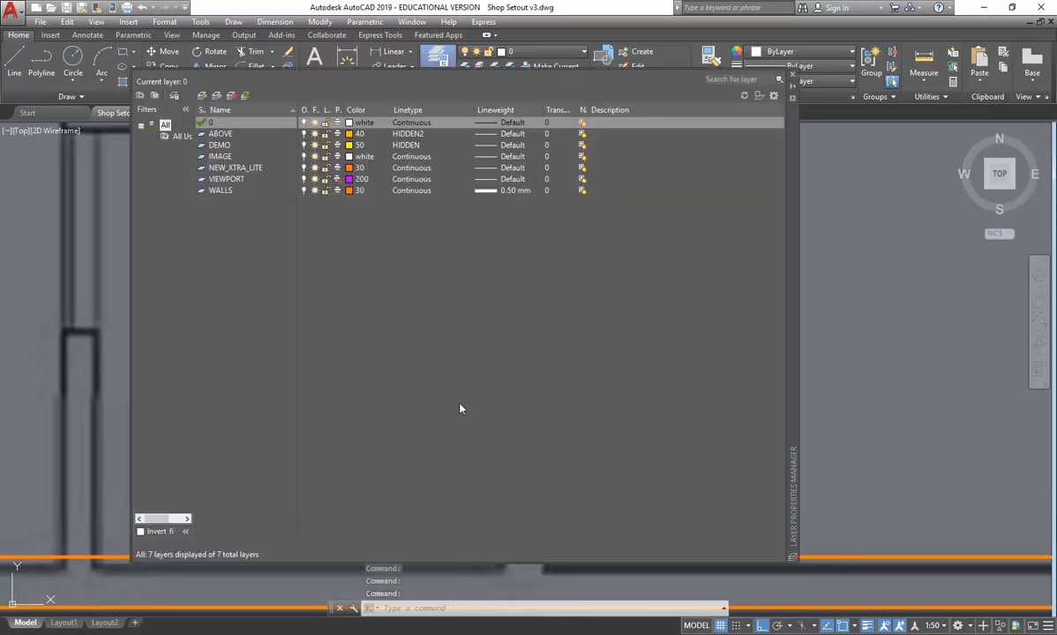
left_click(203, 96)
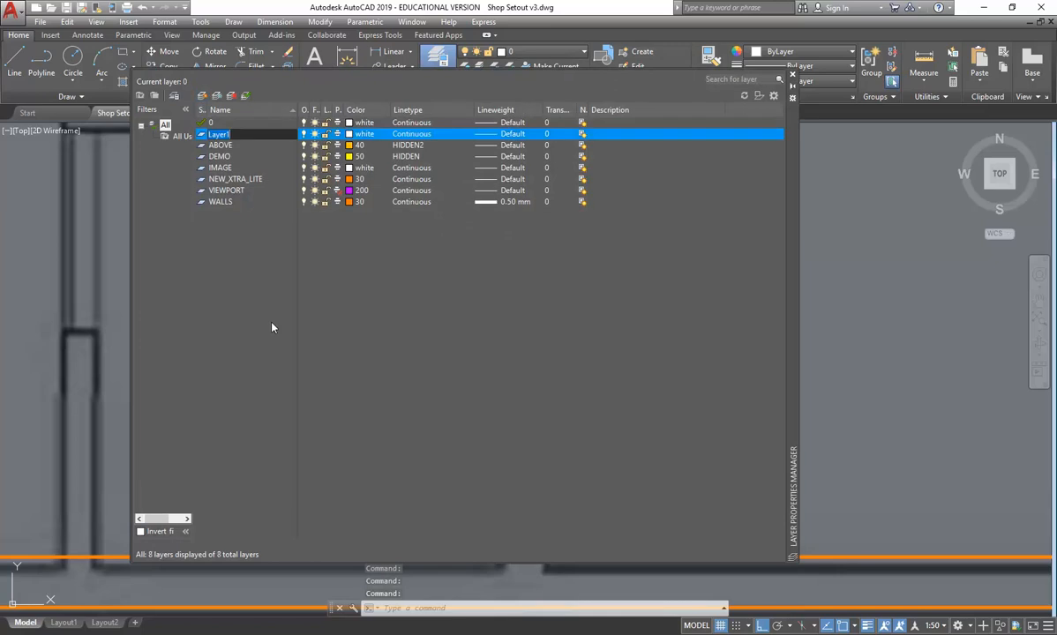
type("DOOR")
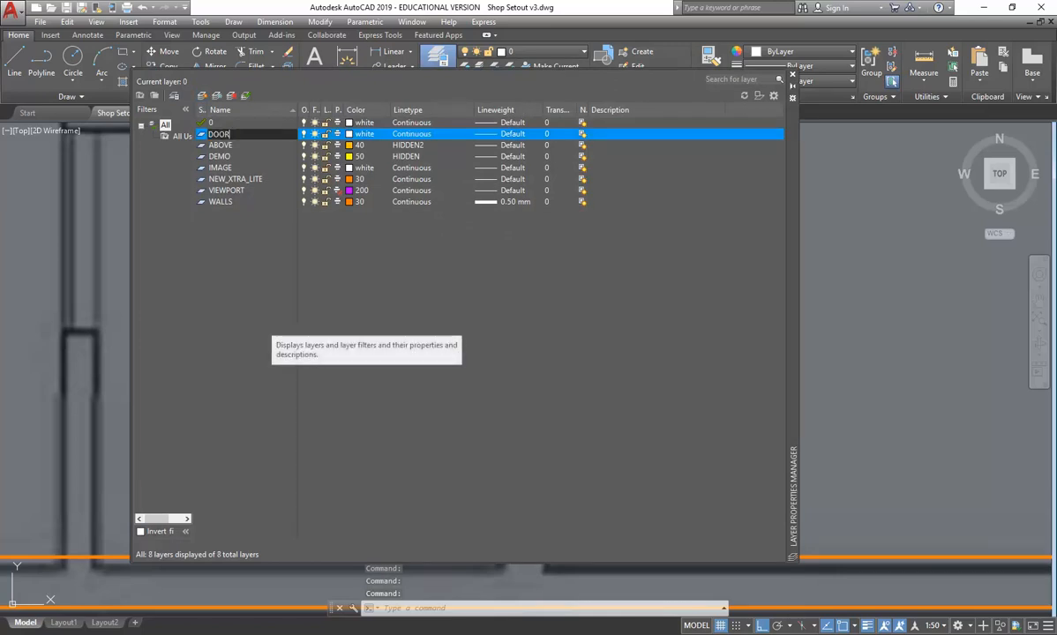
key("Return")
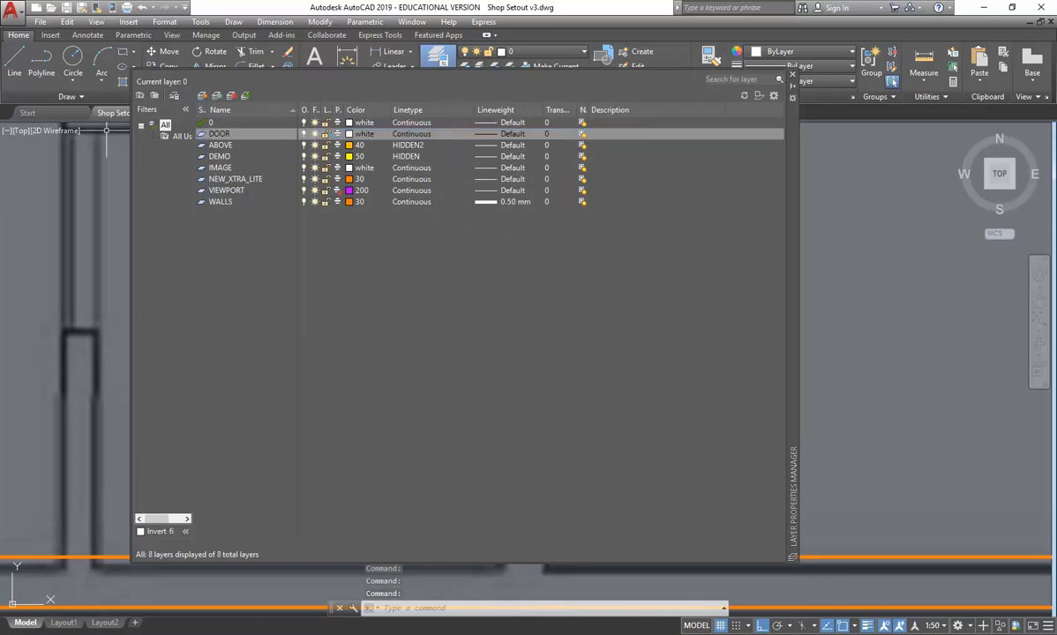
- Give the DOOR layer colour 50 and a 0.35 mm lineweight, and make it the current layer
left_click(356, 134)
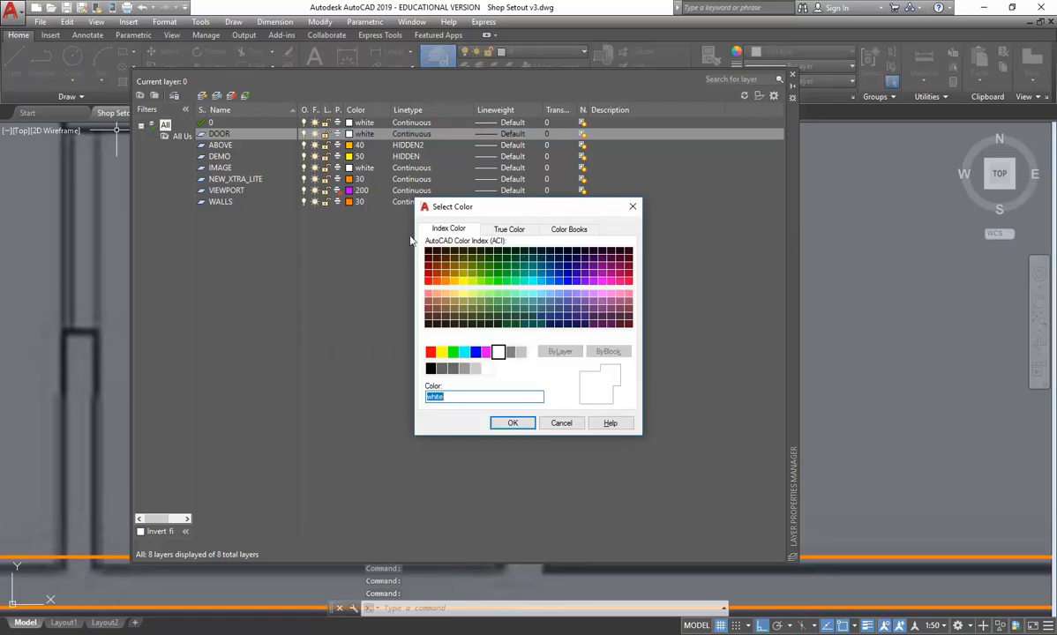
left_click(512, 423)
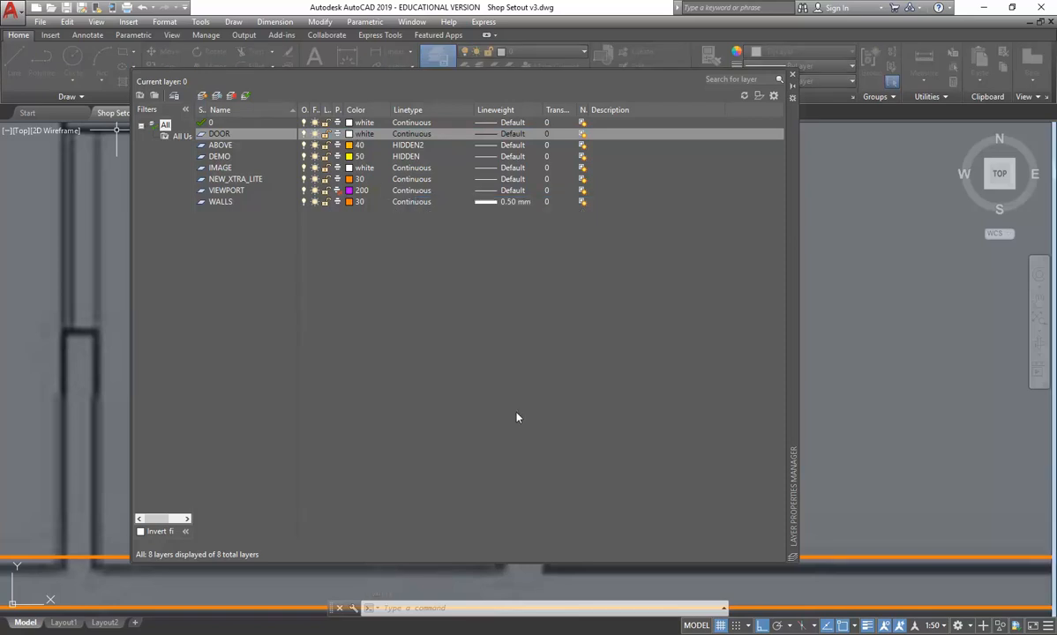
left_click(246, 95)
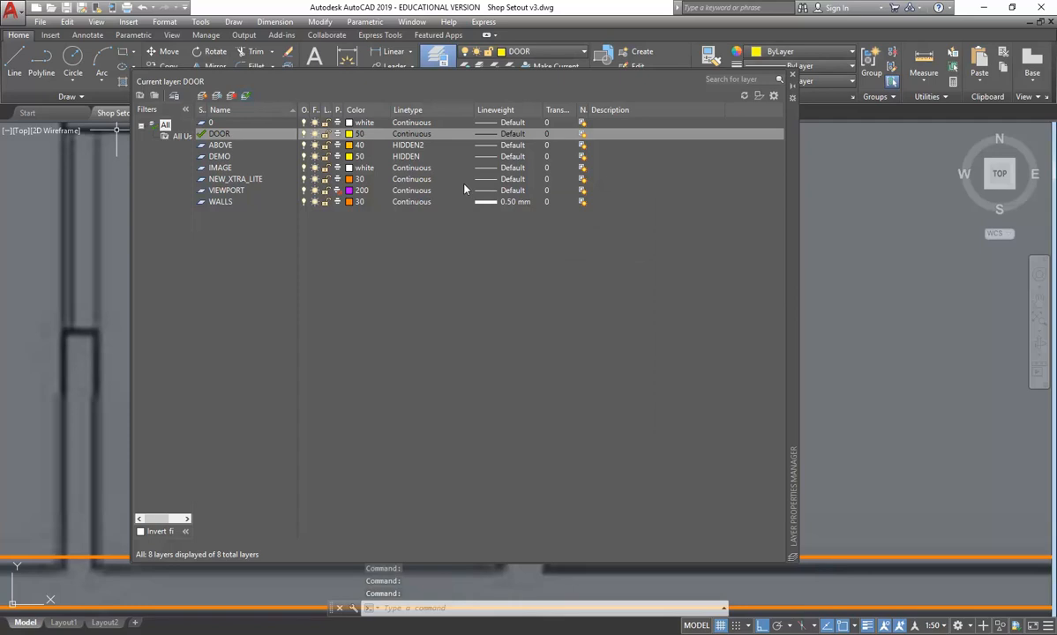
left_click(486, 137)
left_click(410, 241)
left_click(410, 304)
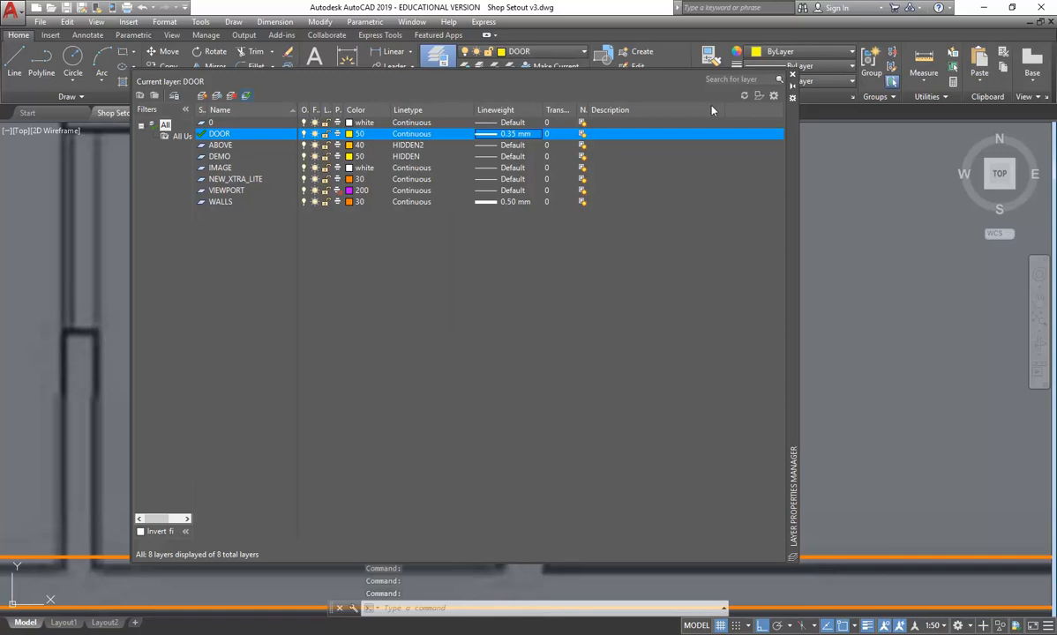
left_click(792, 78)
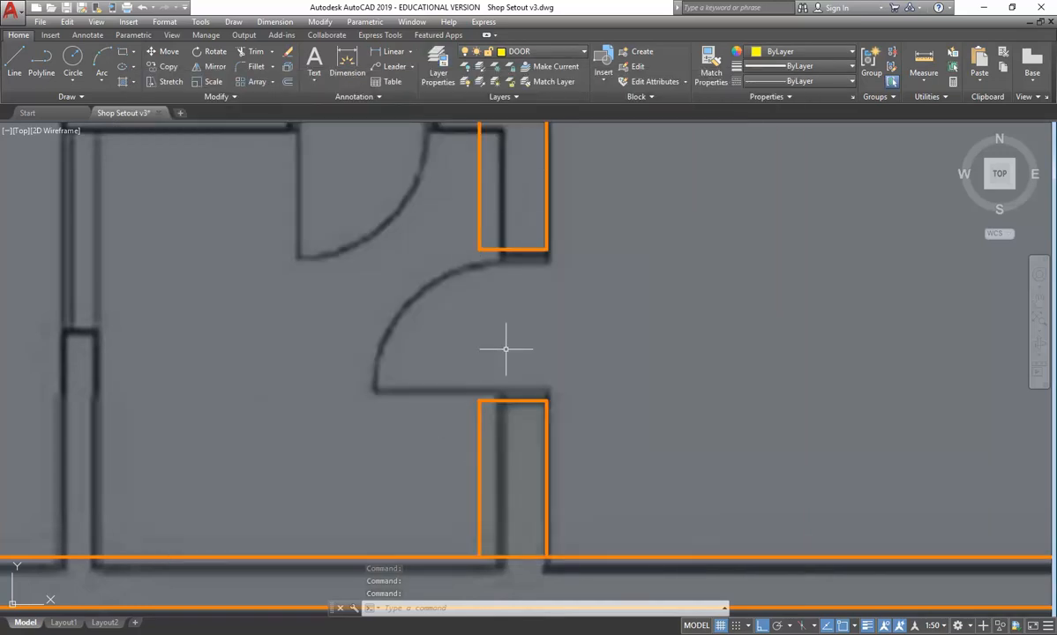
- Draw the door frame on the lower wall end with lines 40 up, 400 across the wall and back down to its corner
left_click(16, 63)
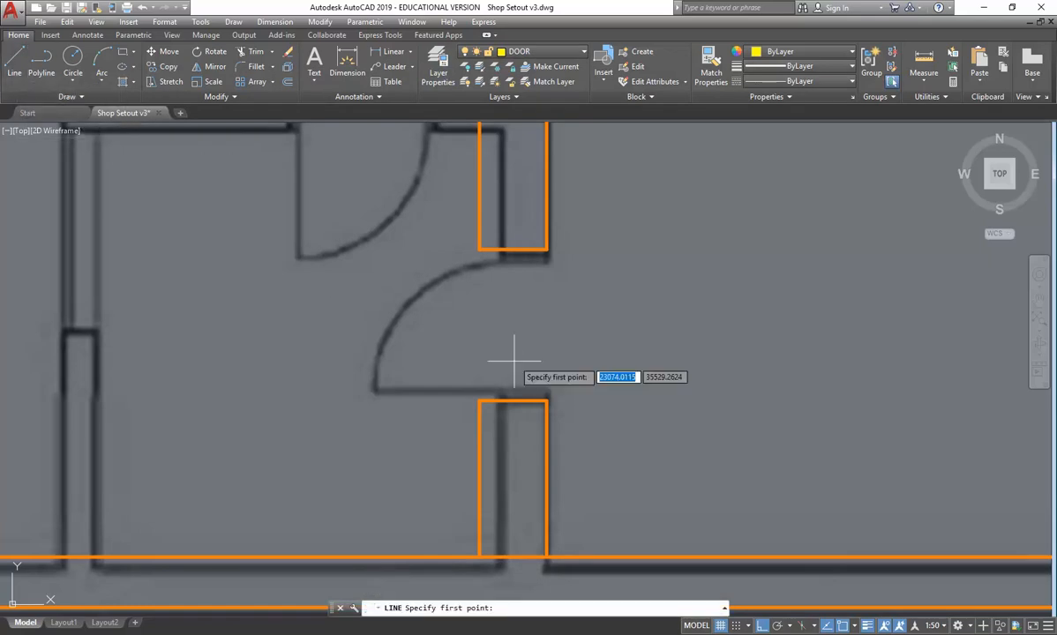
left_click(546, 400)
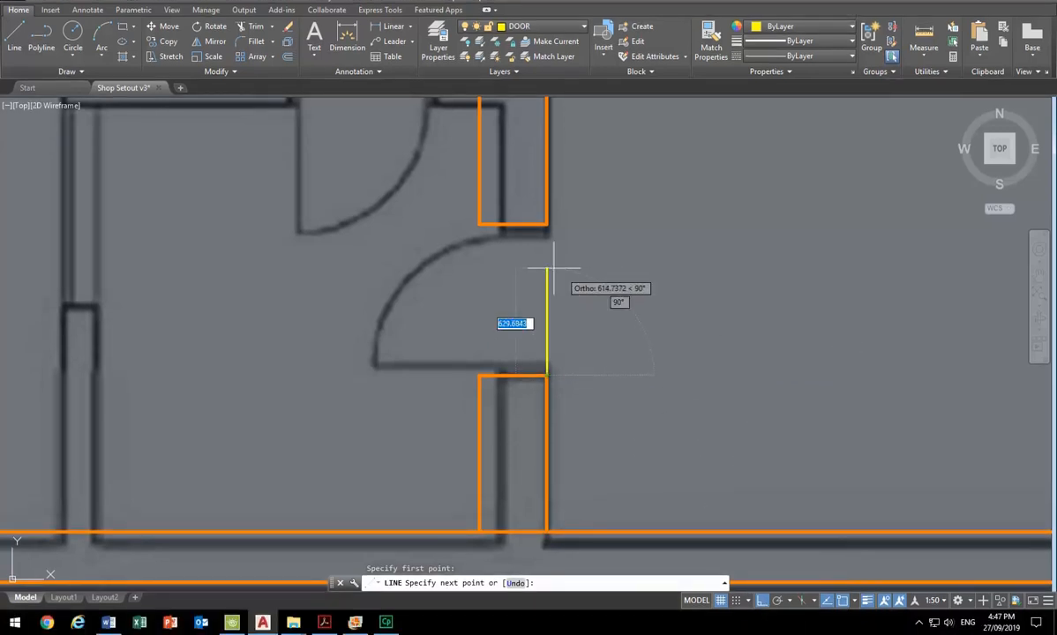
type("40")
key("Return")
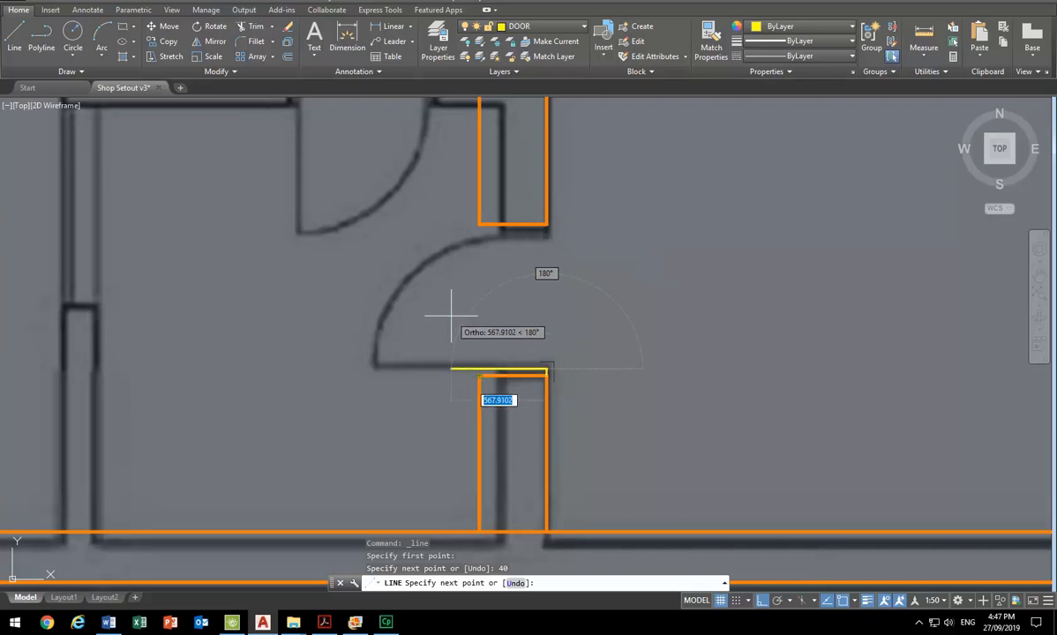
type("400")
key("Return")
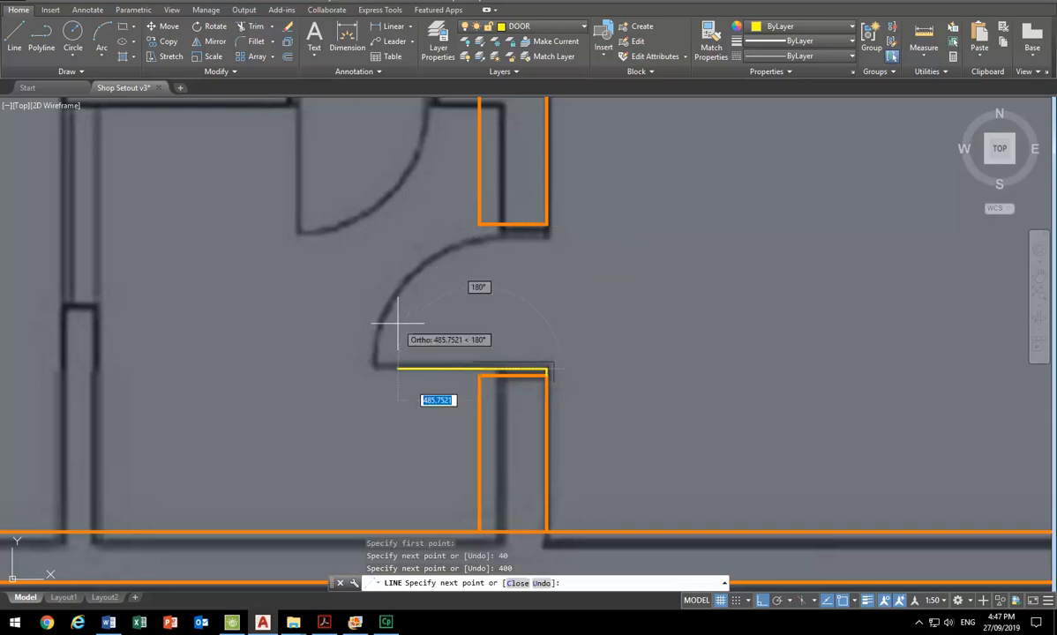
right_click(481, 322)
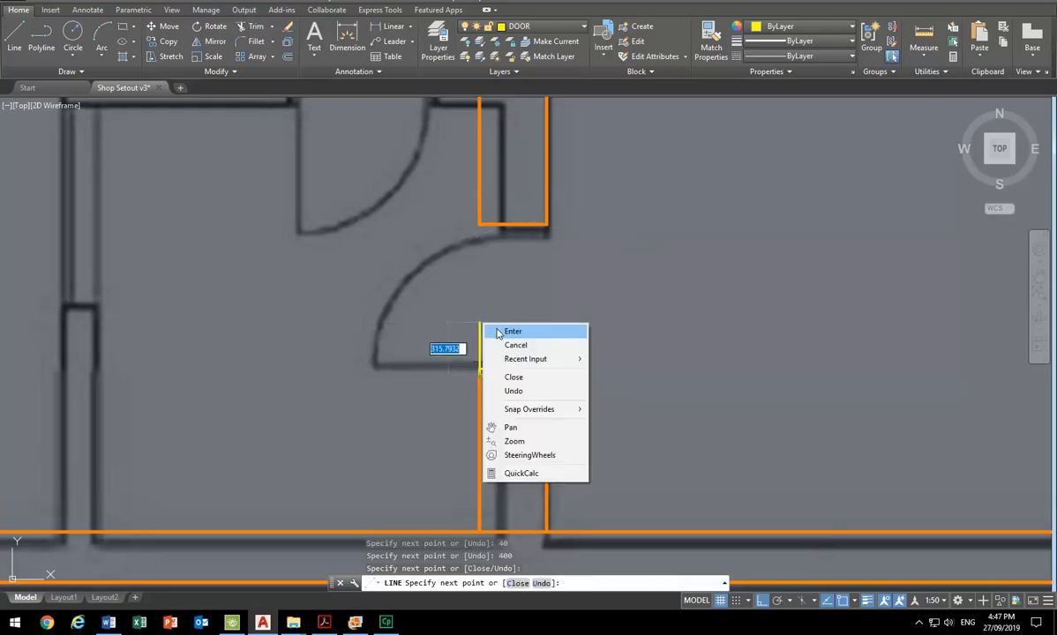
left_click(504, 330)
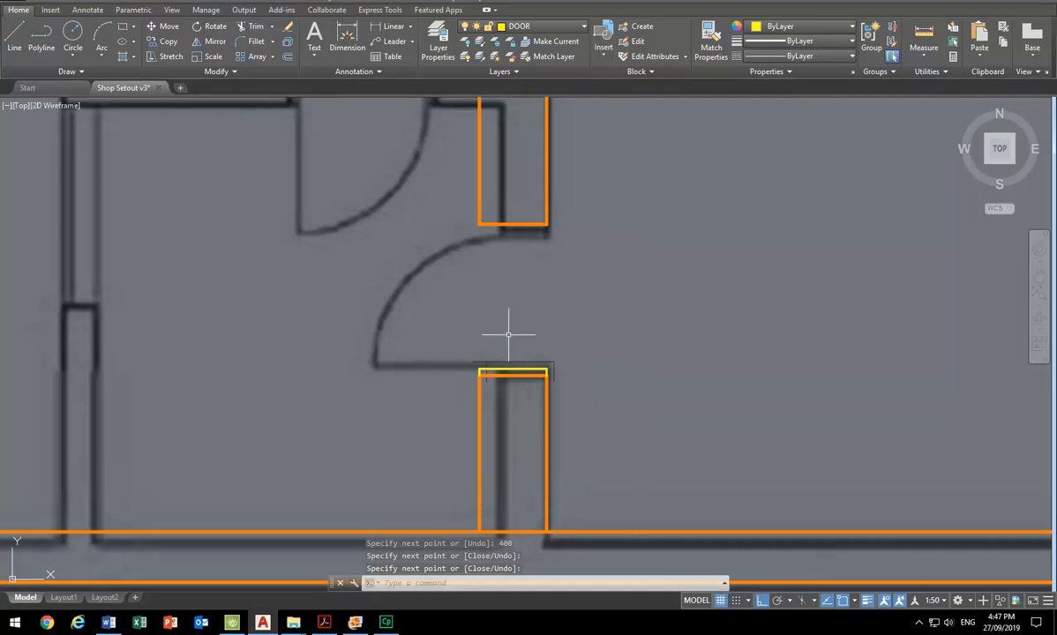
- Draw the matching frame on the upper wall end with lines 40 down, 400 across the wall and back up to its corner
scroll(492, 334, "up", 2)
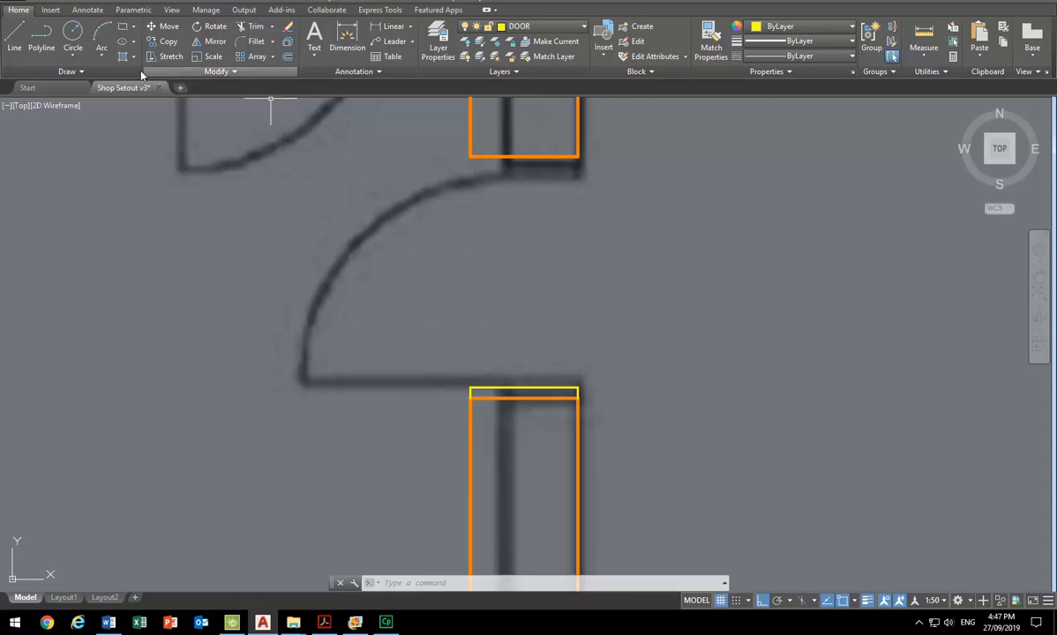
left_click(15, 35)
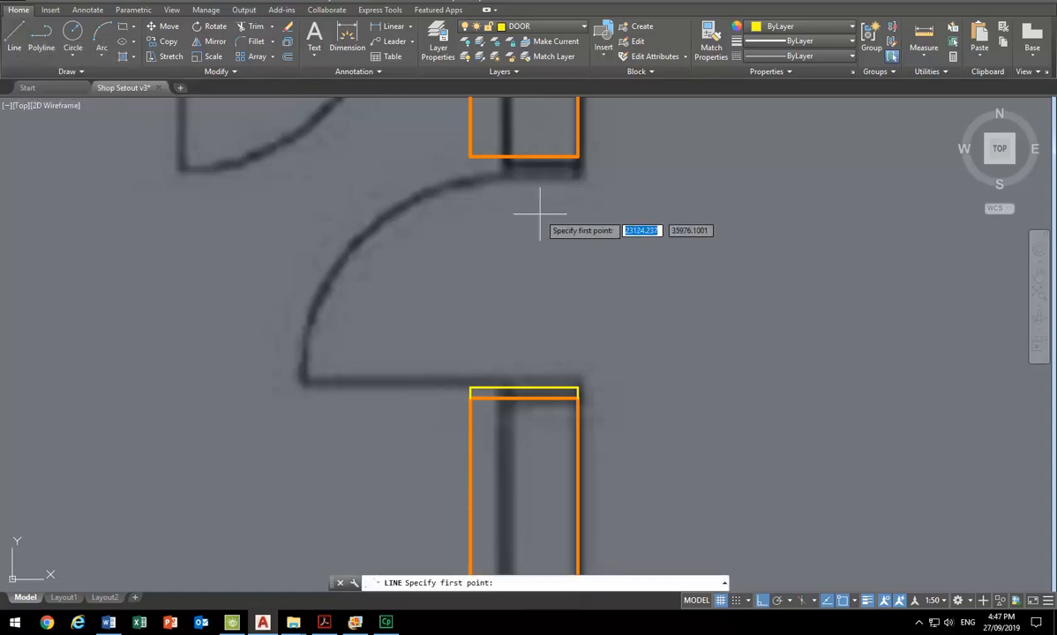
left_click(578, 157)
type("40")
key("Return")
type("400")
key("Return")
left_click(470, 159)
key("Return")
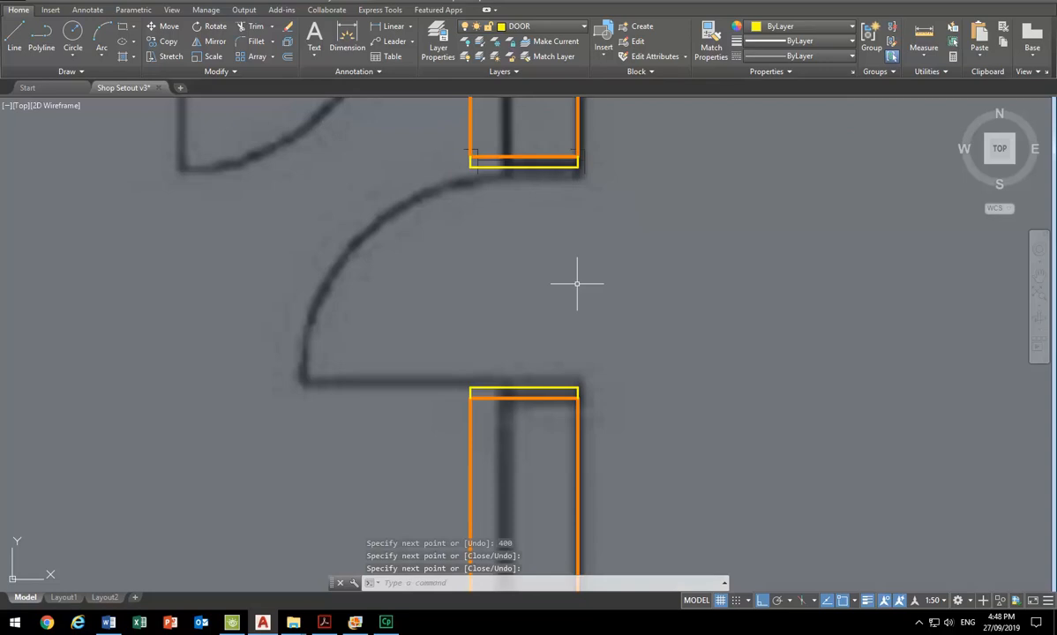
- Draw an 820 long horizontal door leaf line leftward from the upper-left corner of the lower door frame
middle_click_drag(501, 227, 649, 267)
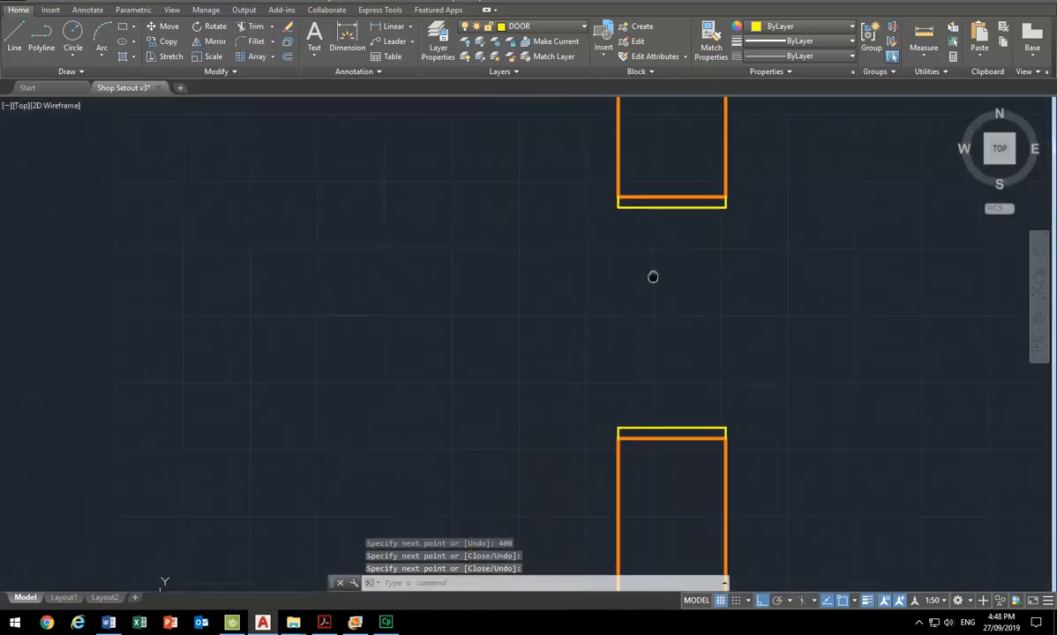
left_click(15, 29)
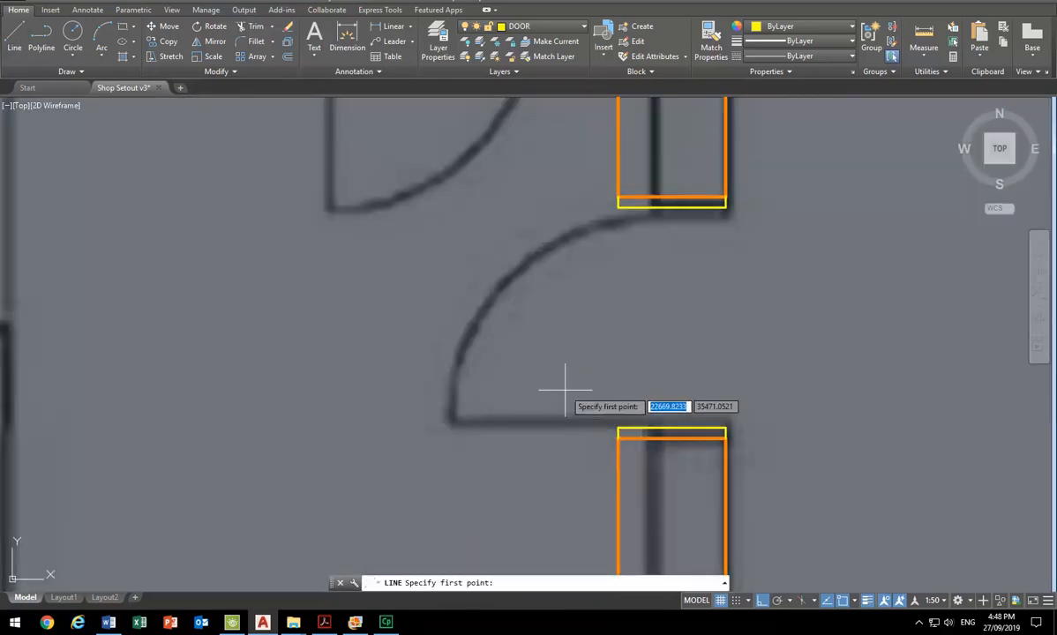
left_click(618, 429)
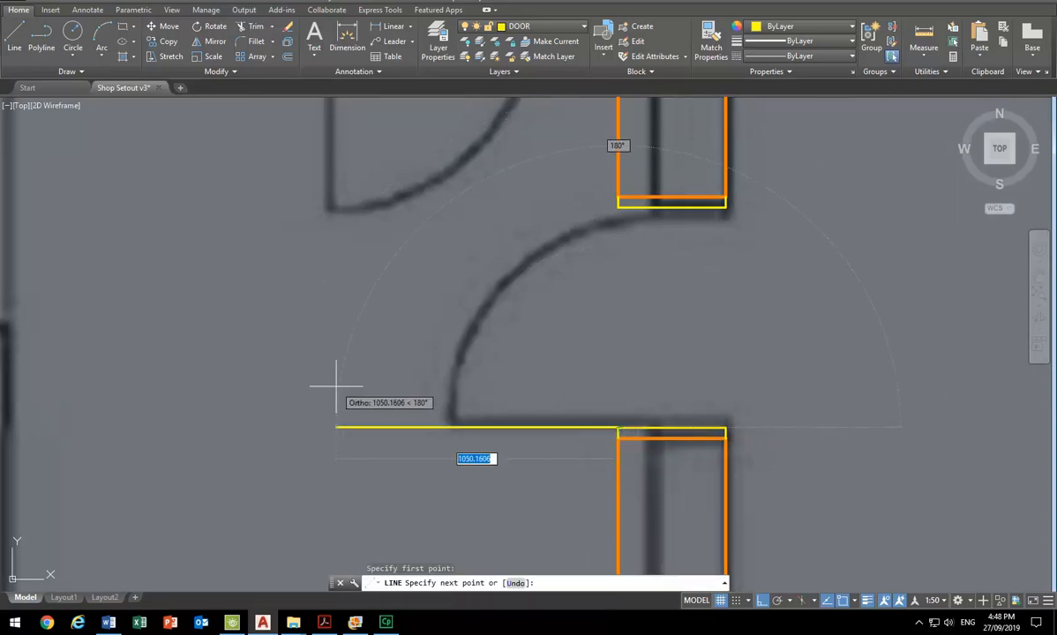
type("820")
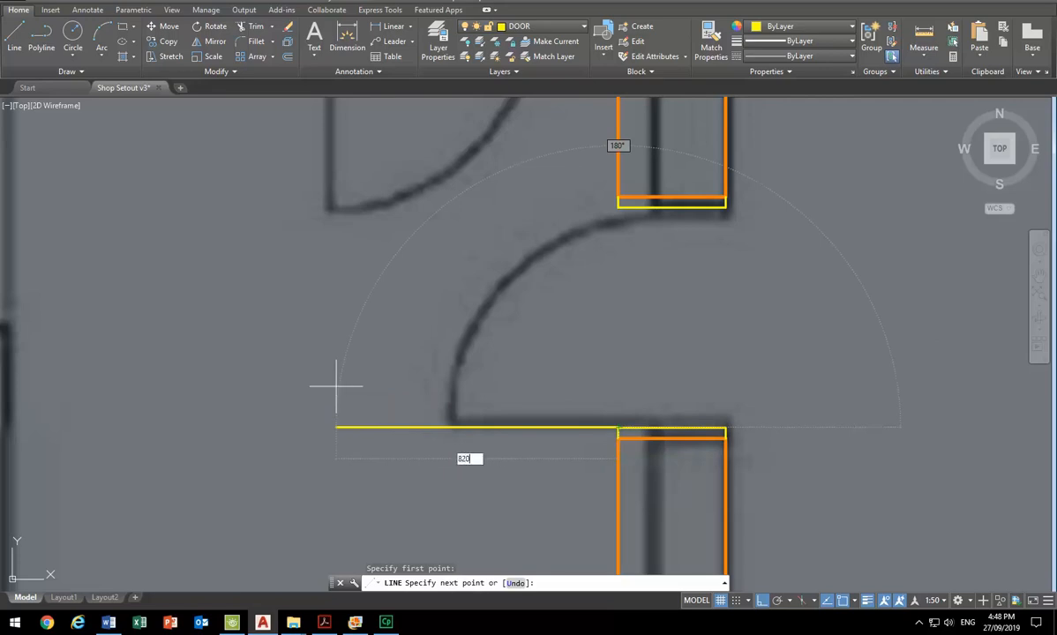
key("Return")
key("Return")
left_click(507, 389)
left_click(483, 438)
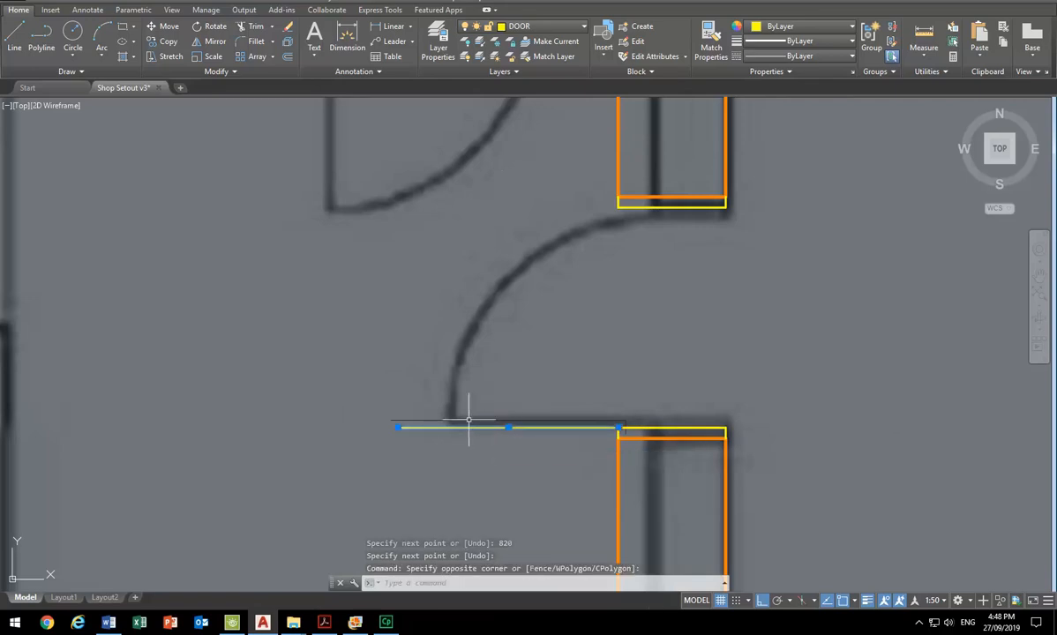
key("Escape")
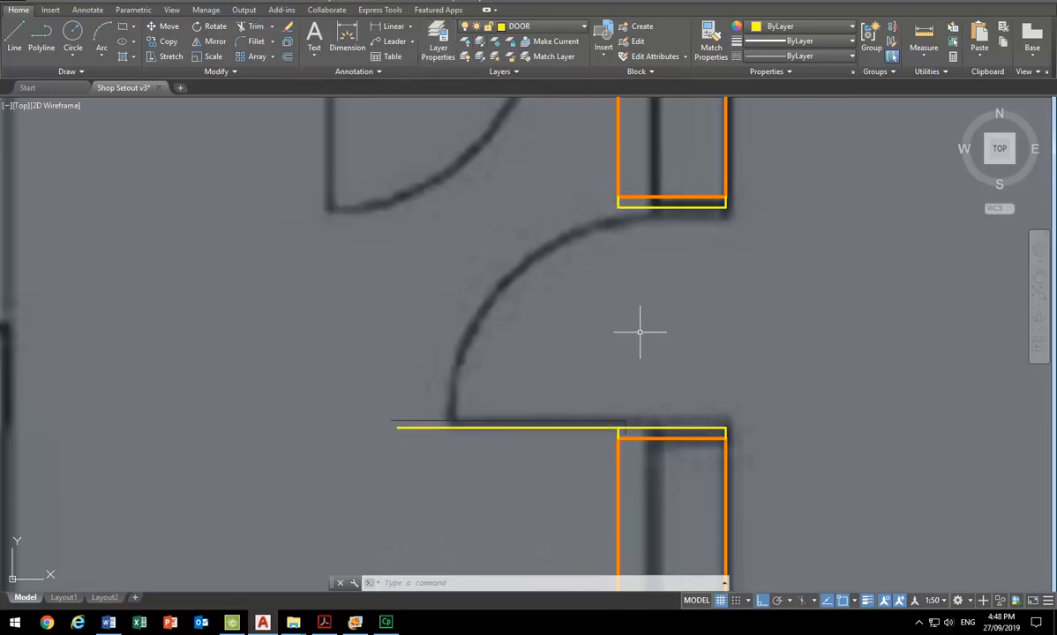
- Create a new layer named DOOR_SWING and set its colour to 41
left_click(436, 36)
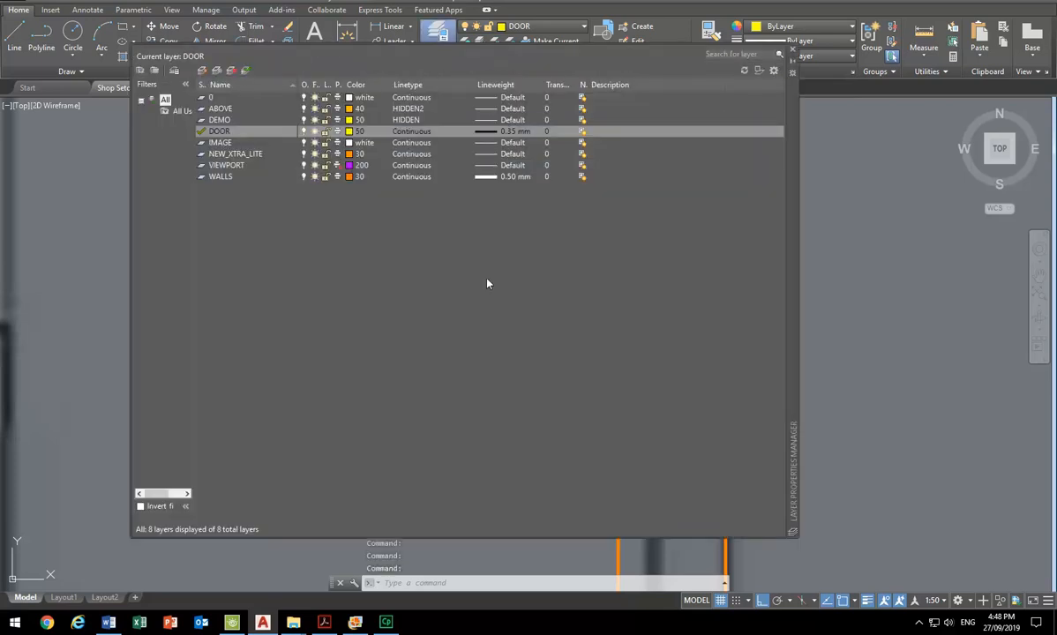
left_click(202, 70)
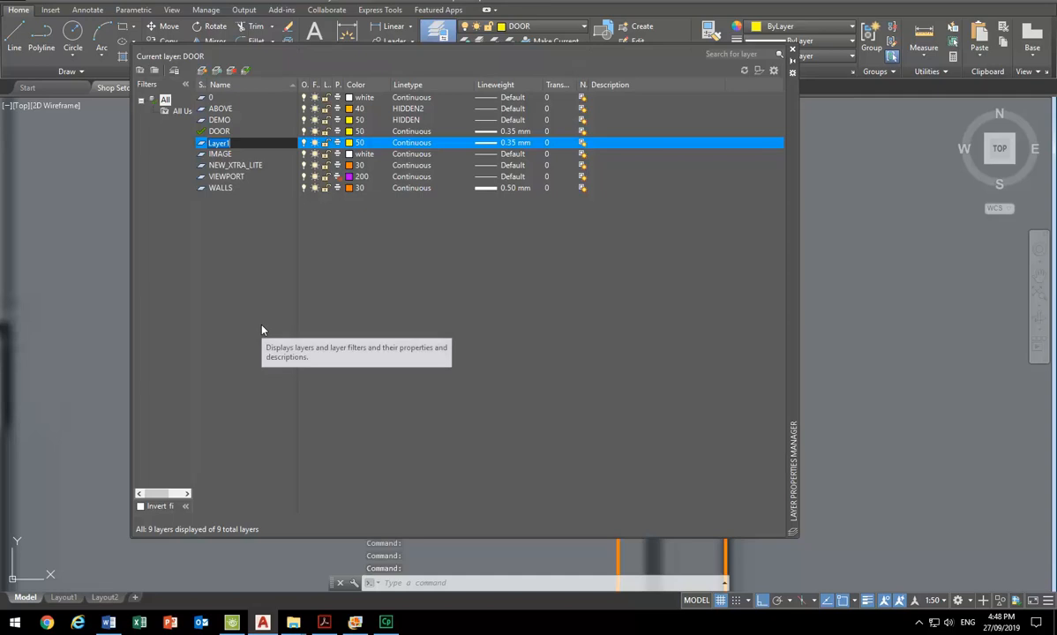
type("DOO")
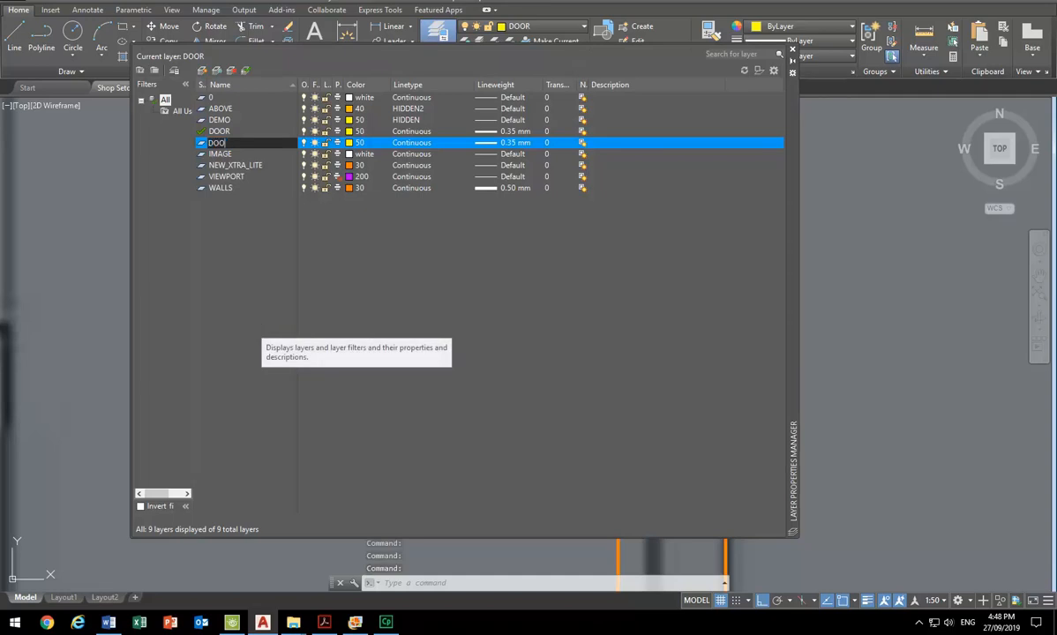
type("R_SW")
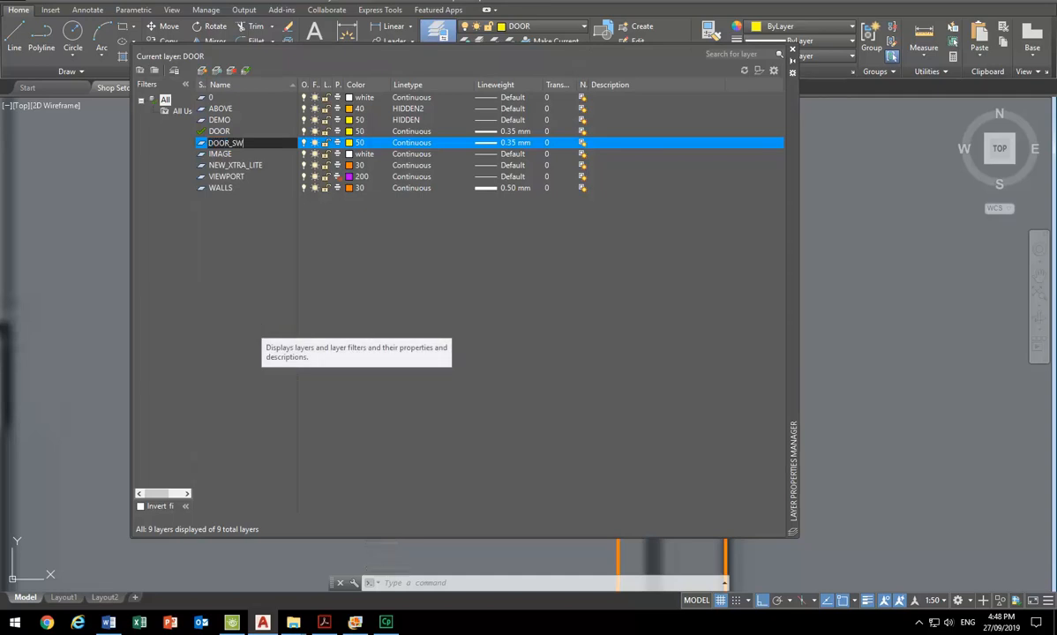
type("ING")
key("Return")
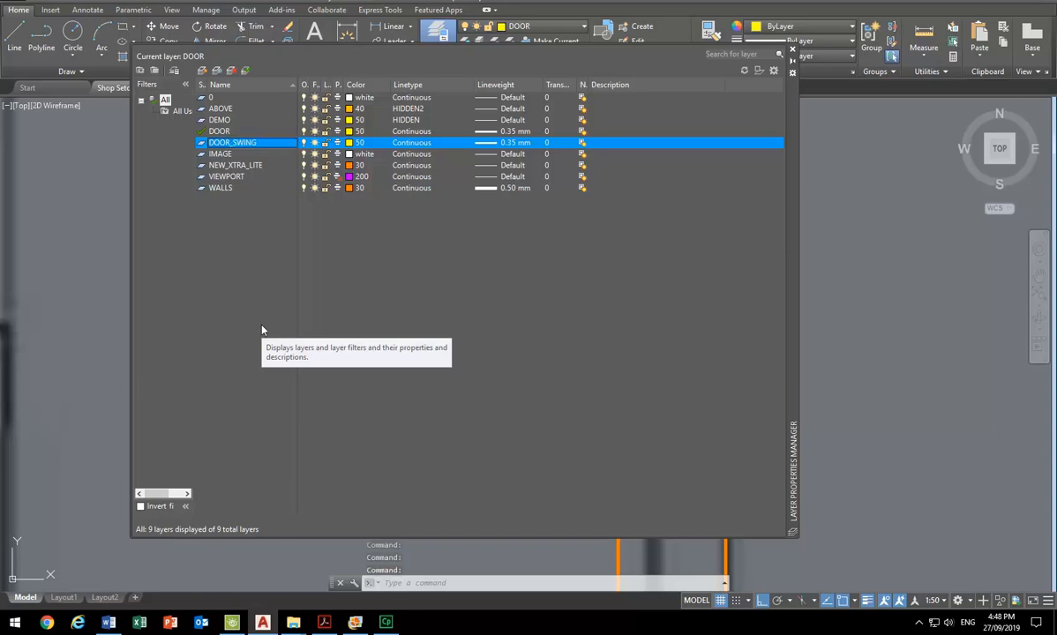
left_click(355, 143)
left_click(463, 268)
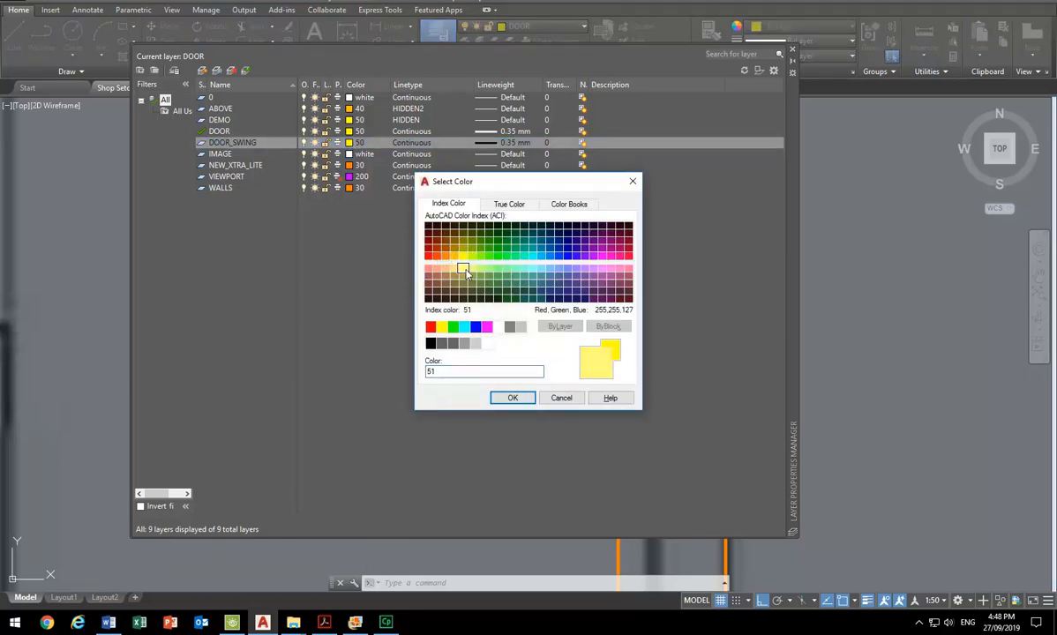
left_click(451, 269)
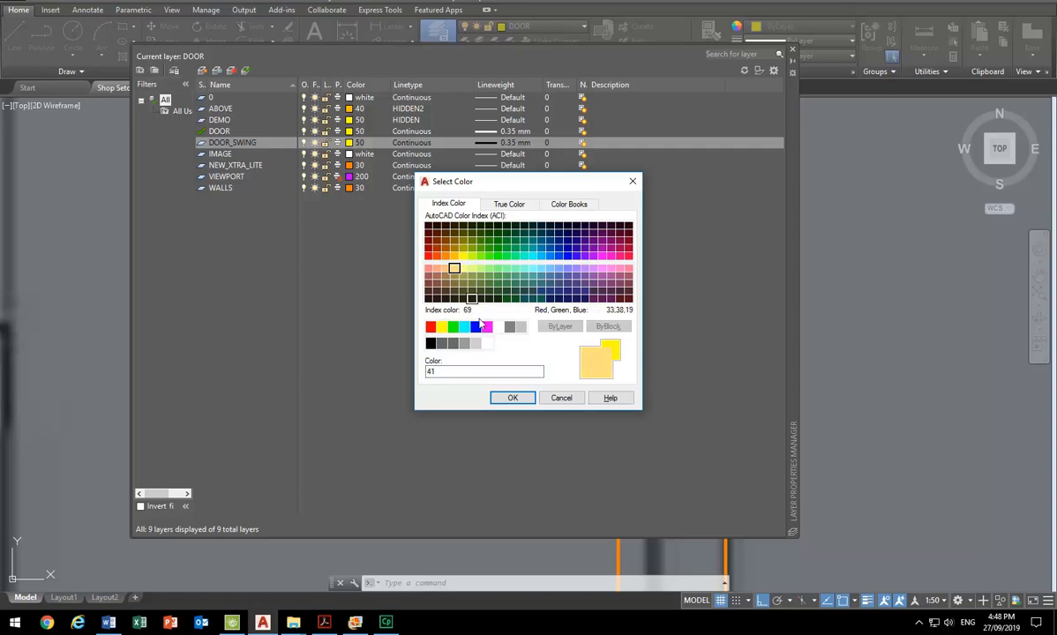
left_click(511, 397)
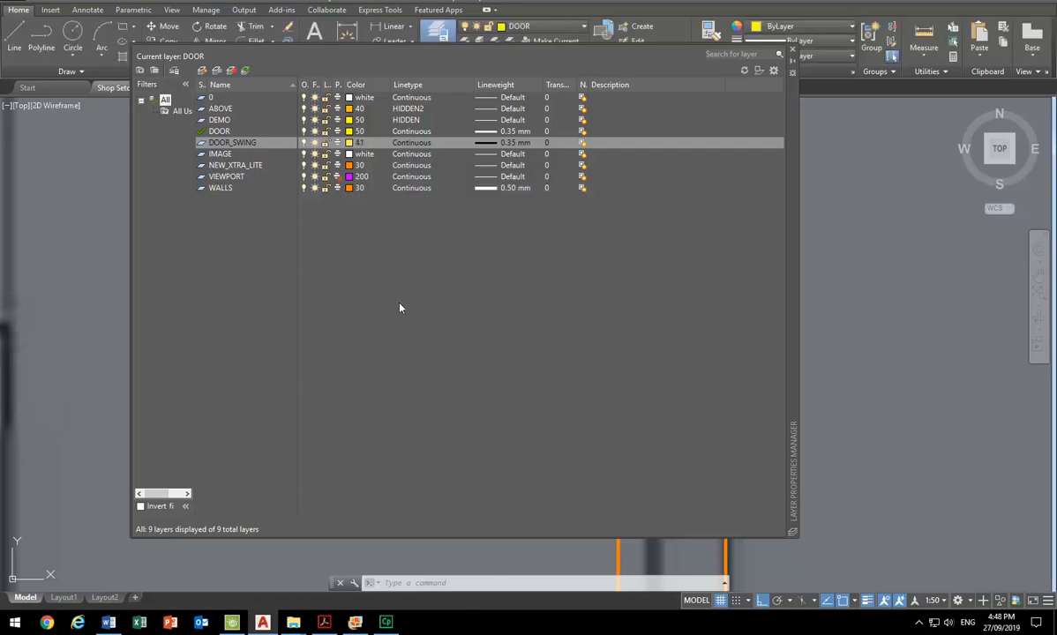
- Set the DOOR_SWING layer's lineweight to 0.13 mm and make it the current layer
left_click(484, 144)
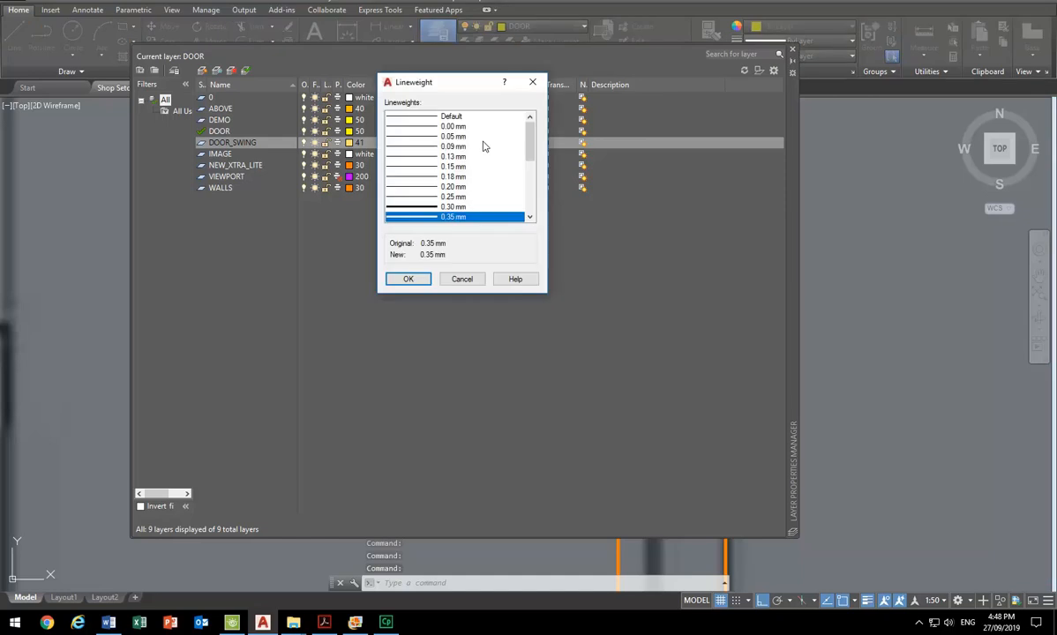
left_click(409, 158)
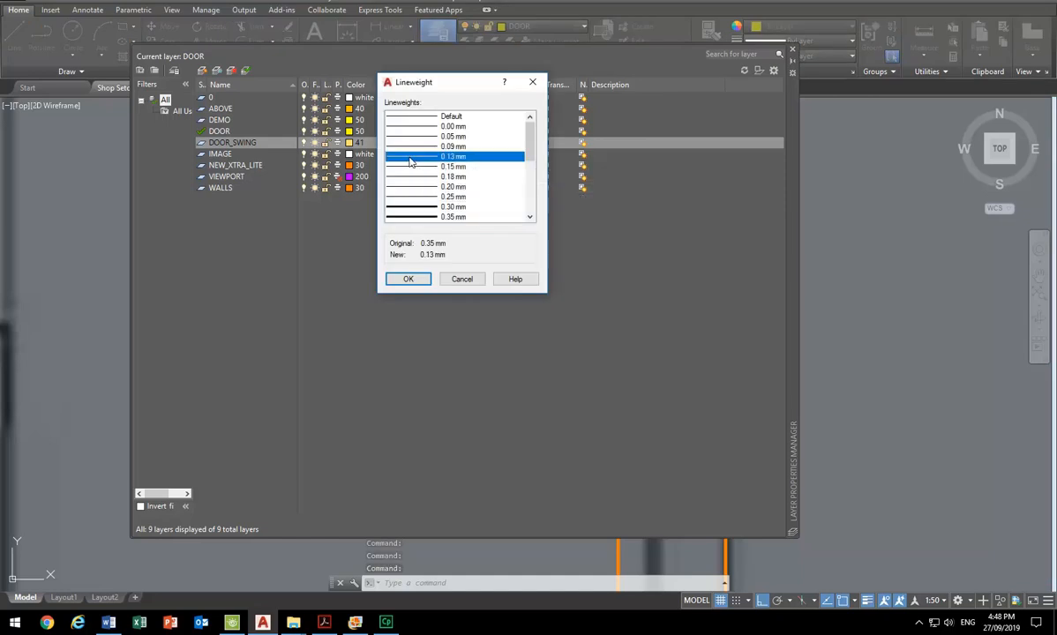
left_click(417, 166)
left_click(413, 149)
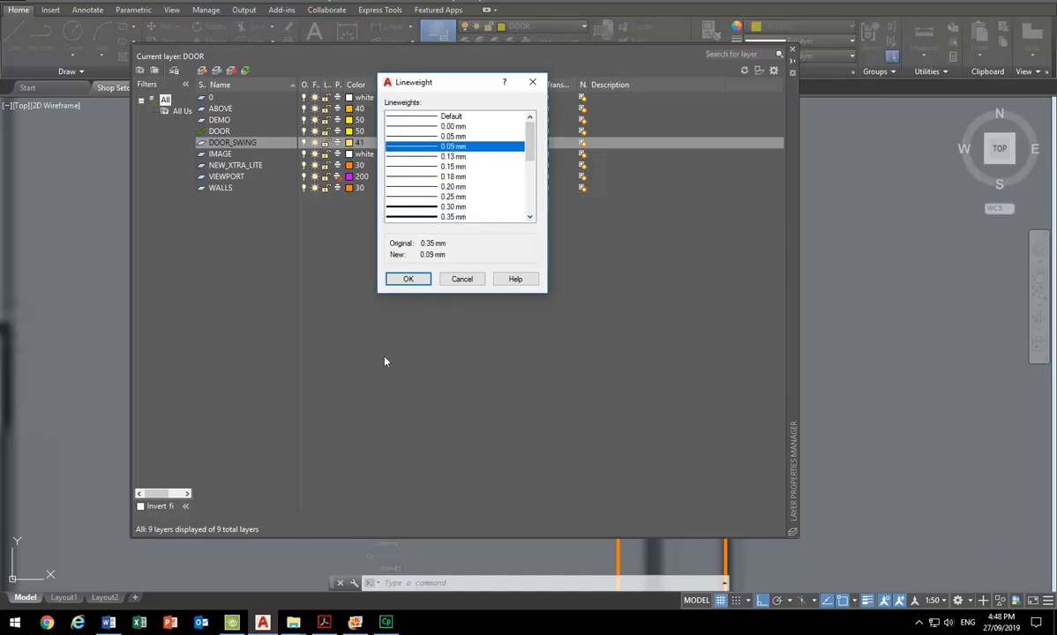
left_click(407, 160)
left_click(416, 164)
left_click(419, 156)
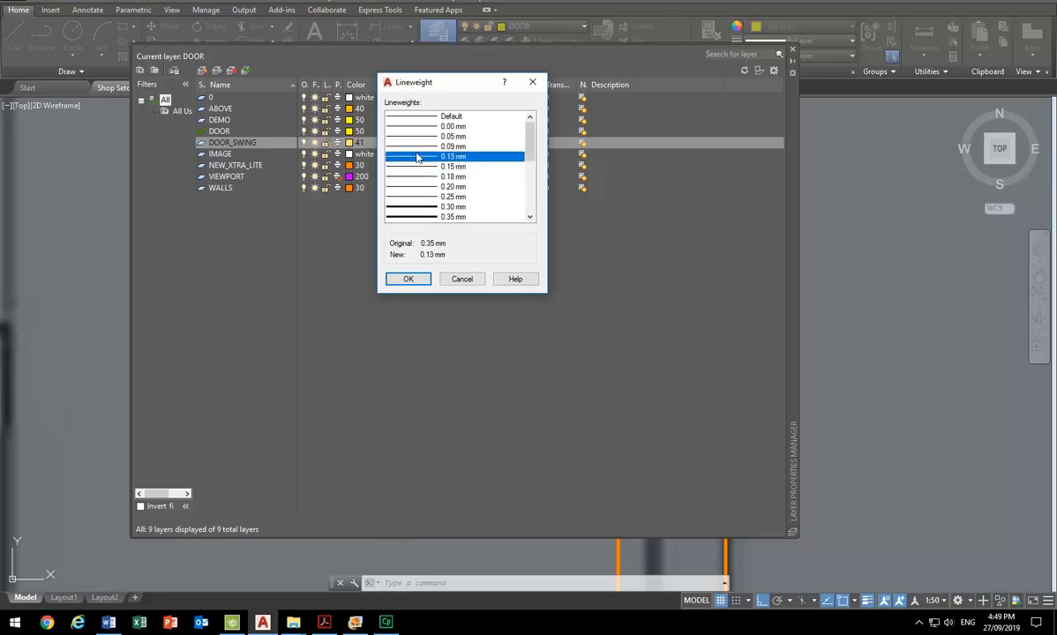
left_click(407, 279)
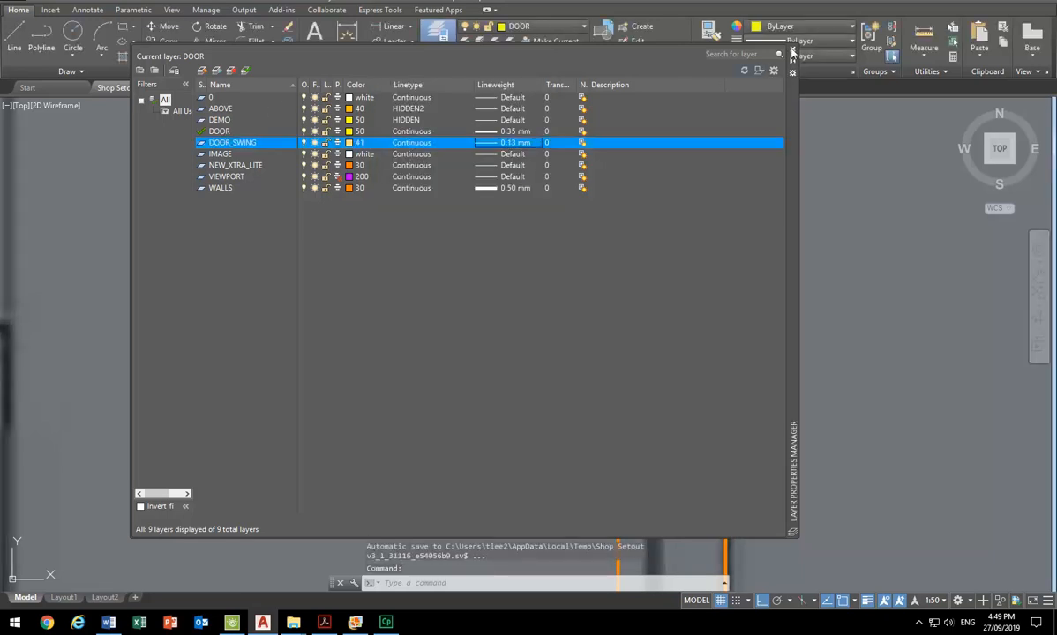
left_click(244, 70)
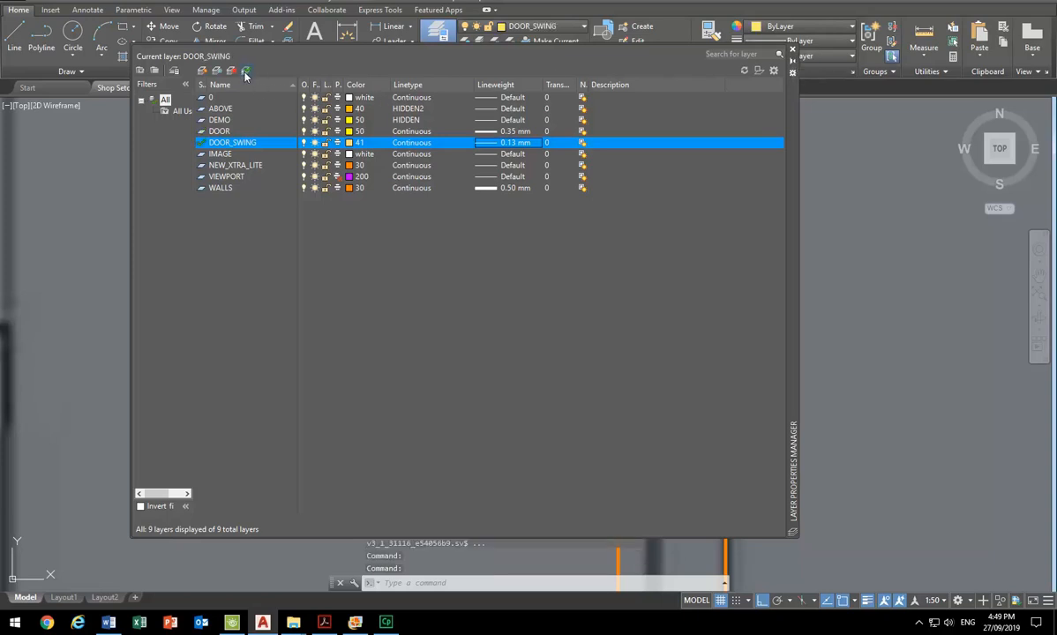
left_click(793, 51)
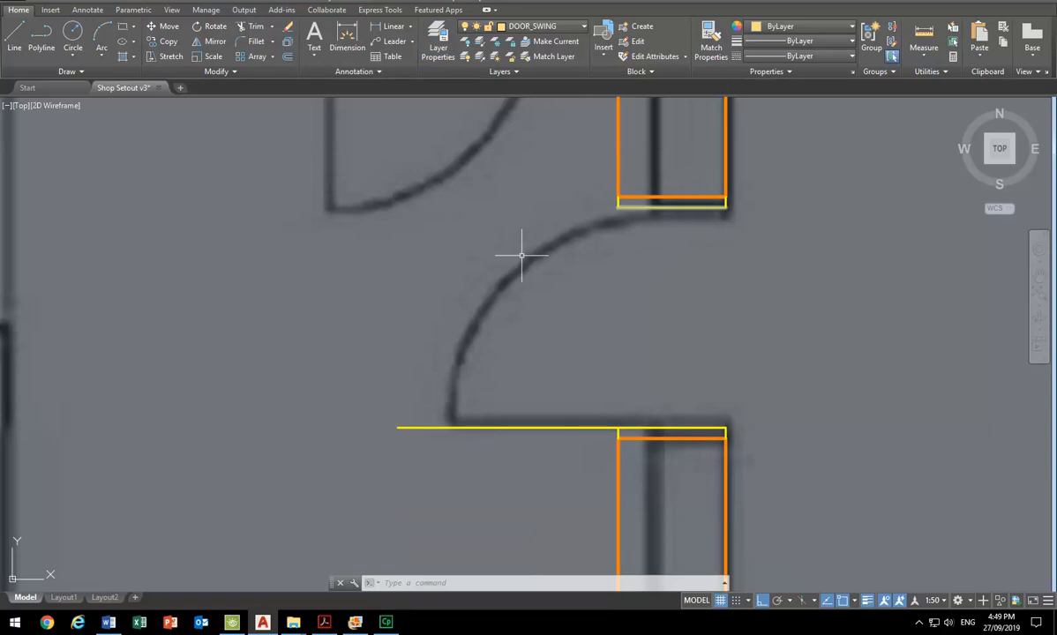
- Draw the door swing with a Start, Center, End arc from the upper frame's lower-left corner around the lower frame's upper-left corner to the leaf's end
left_click(102, 56)
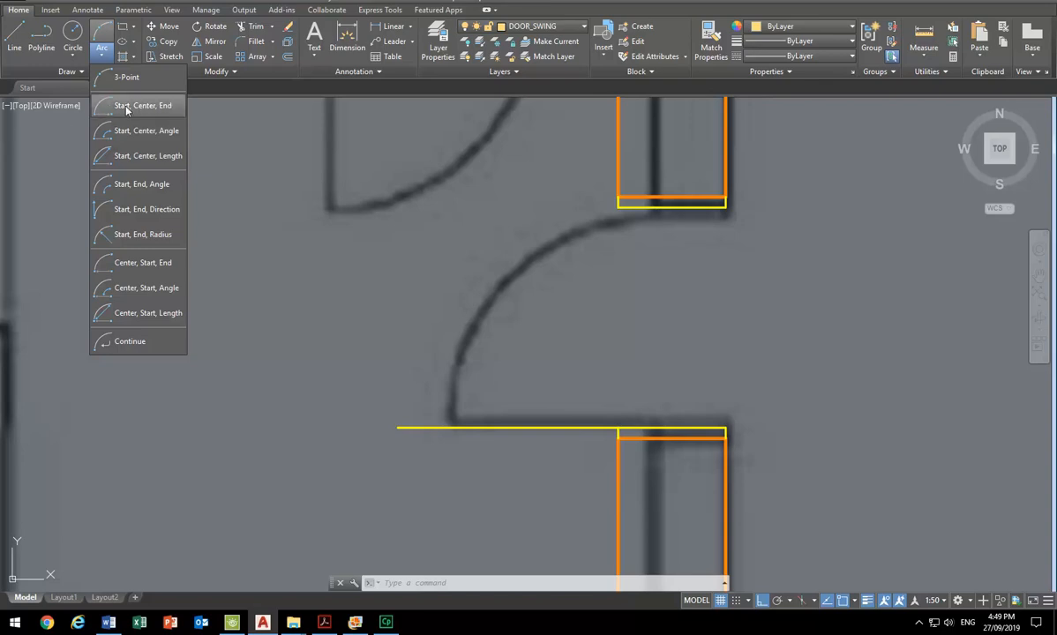
left_click(126, 107)
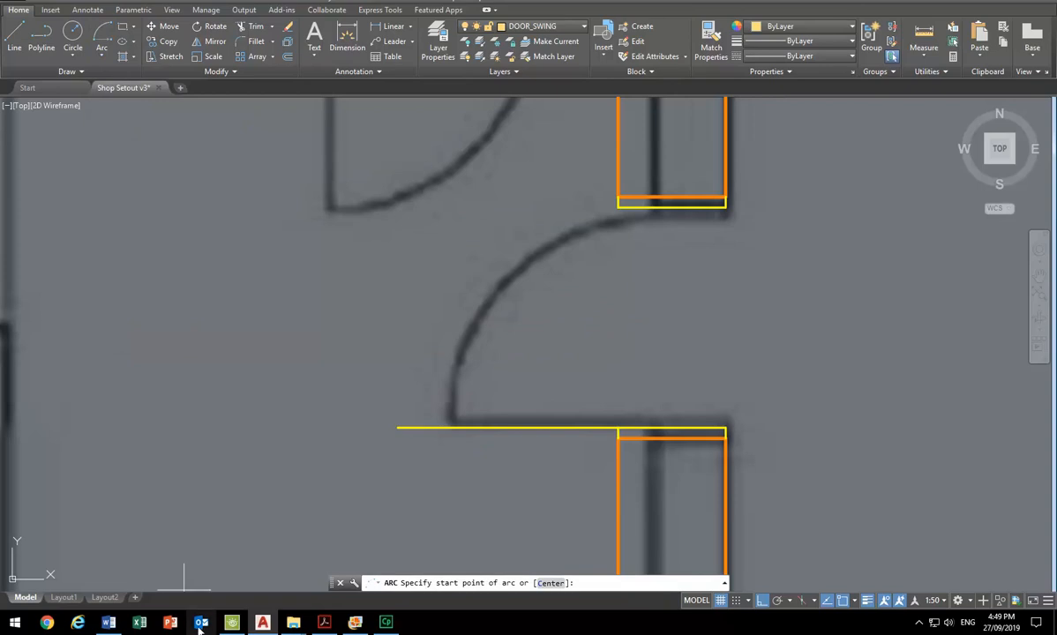
left_click(234, 626)
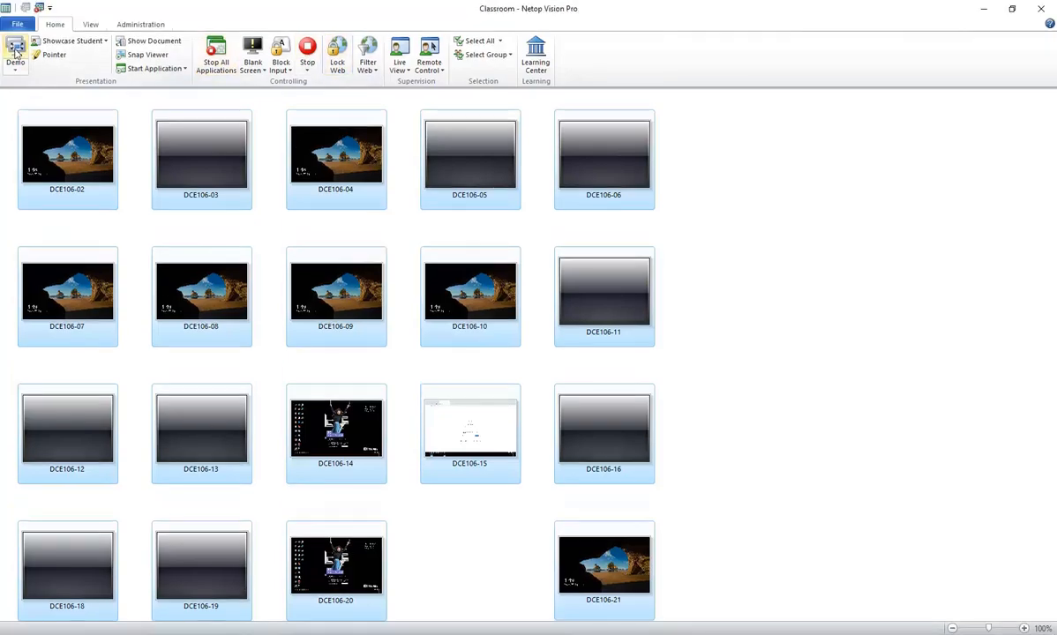
left_click(983, 8)
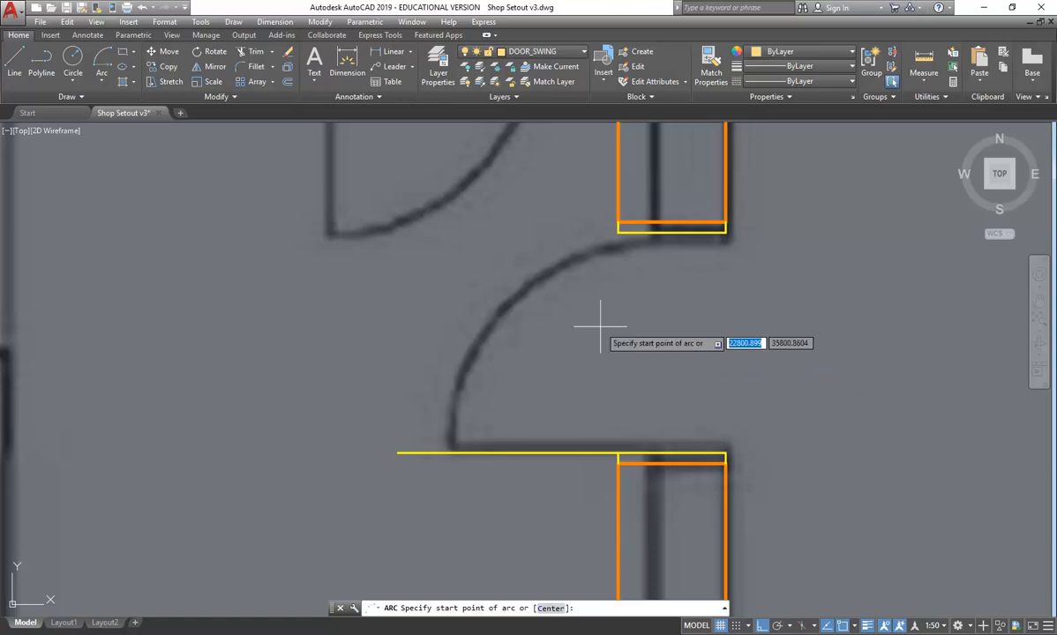
left_click(618, 232)
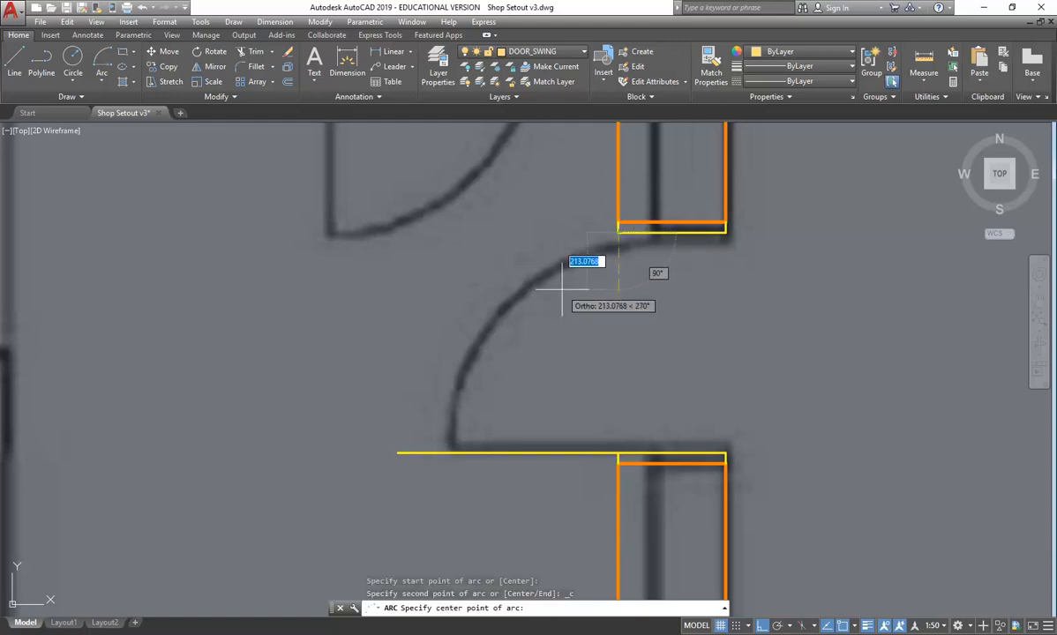
left_click(618, 456)
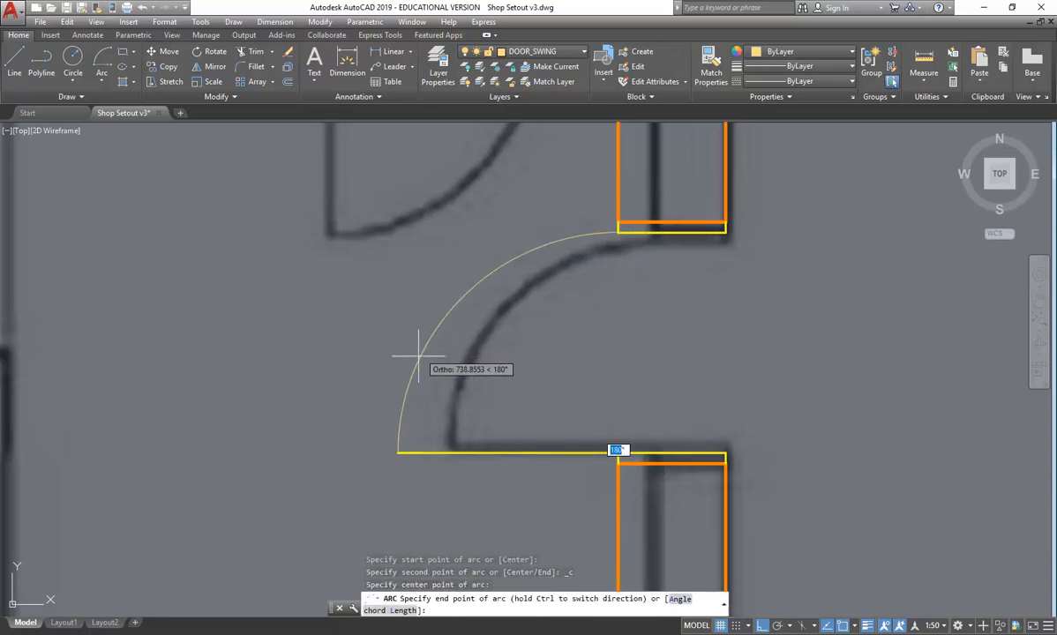
left_click(398, 454)
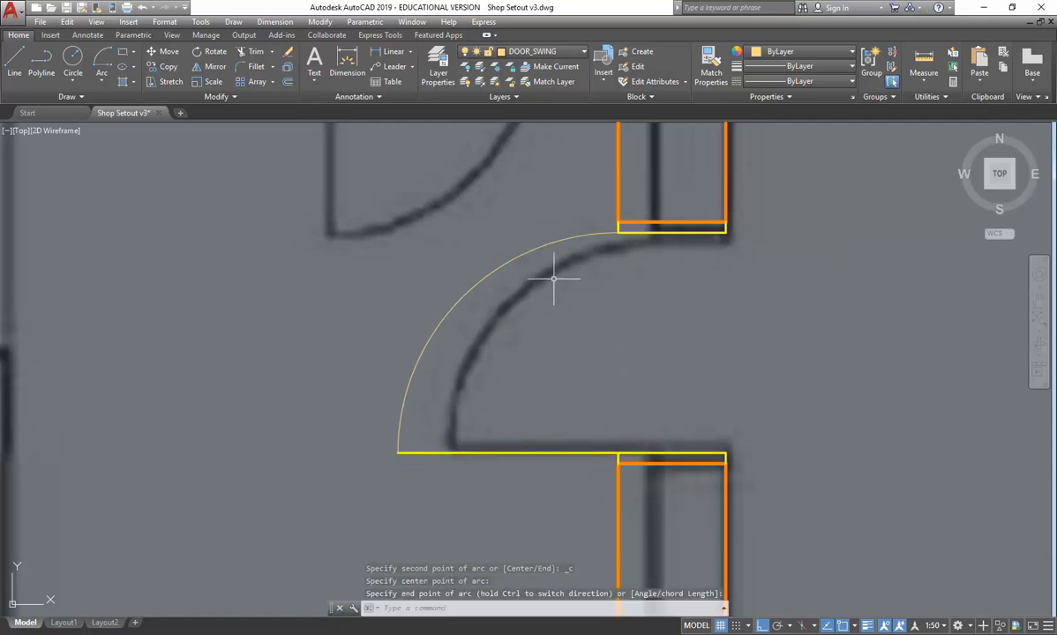
scroll(554, 279, "down", 2)
scroll(554, 279, "down", 2)
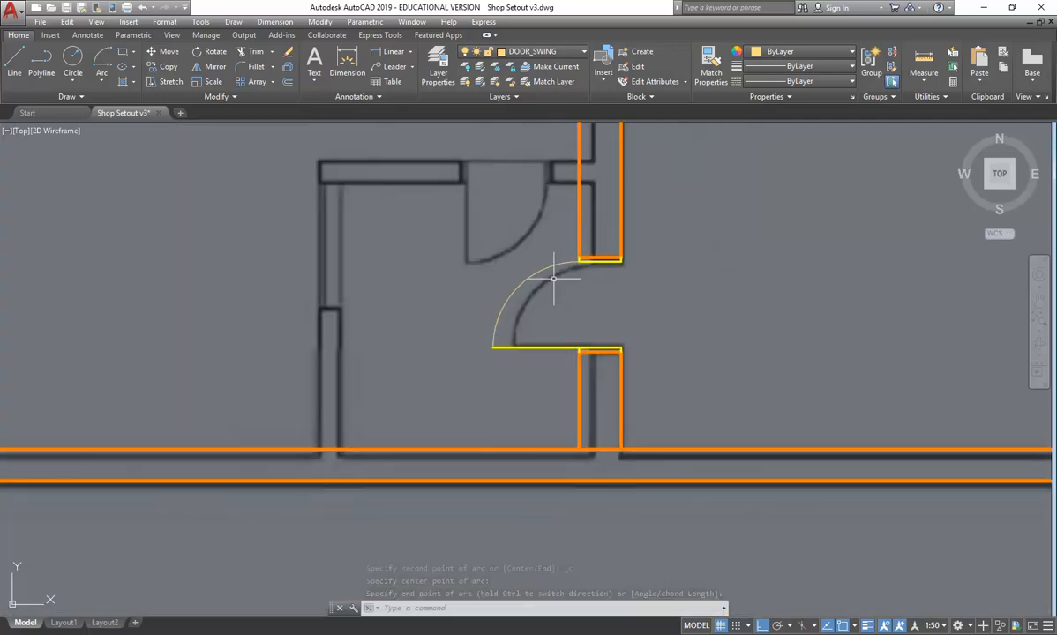
scroll(553, 278, "down", 3)
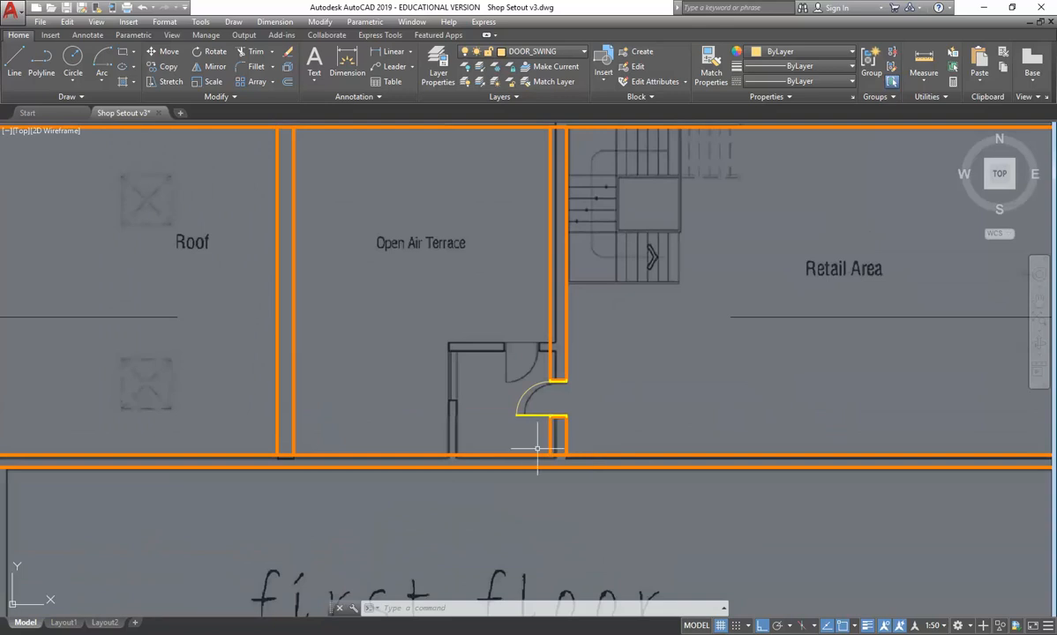
scroll(544, 449, "up", 5)
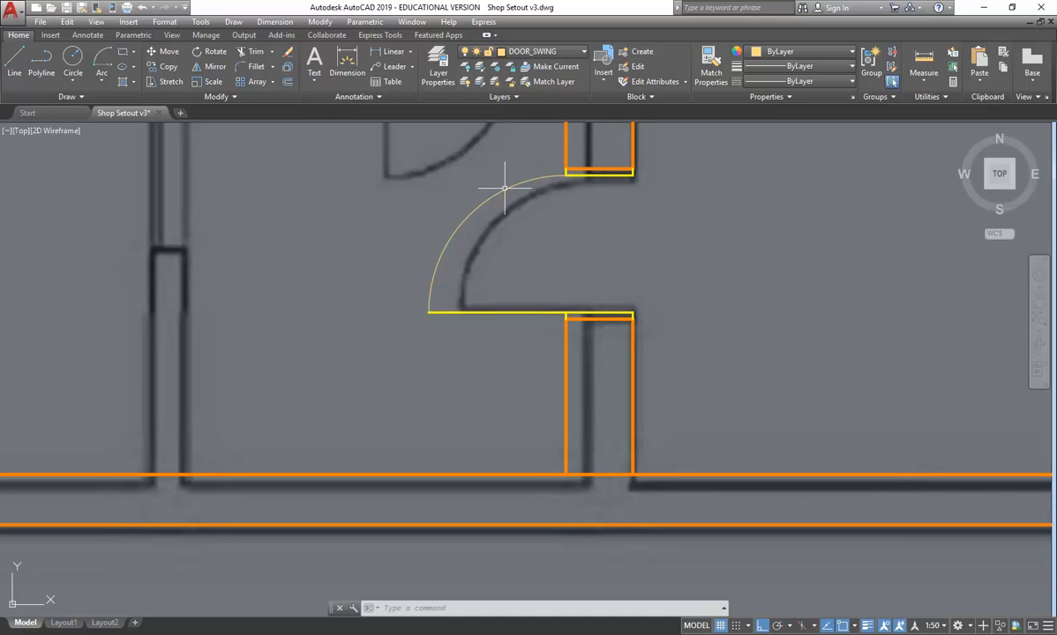
scroll(431, 291, "down", 2)
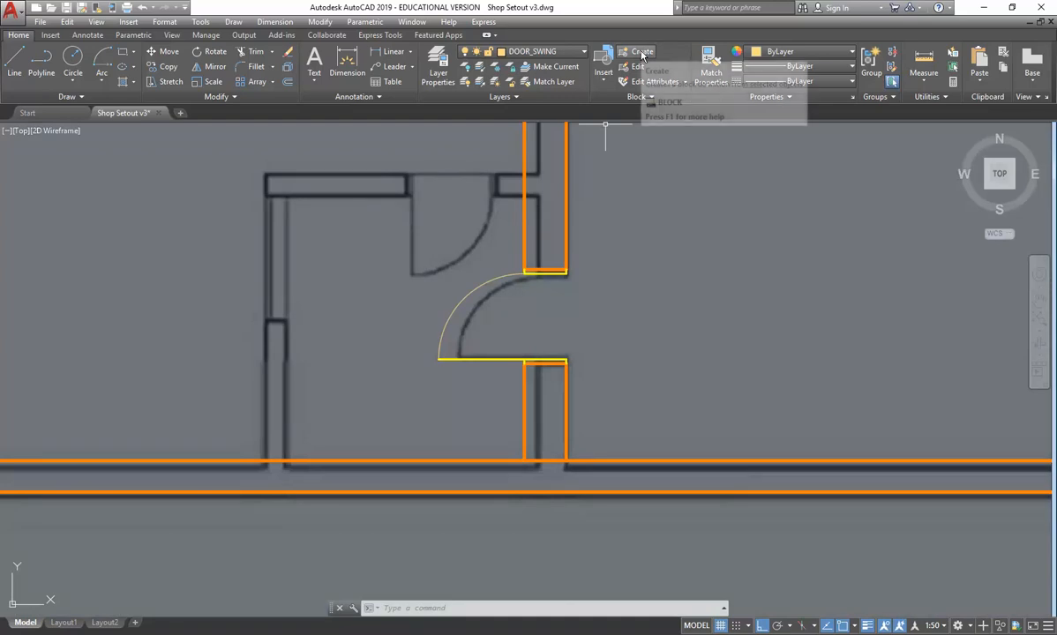
left_click(374, 232)
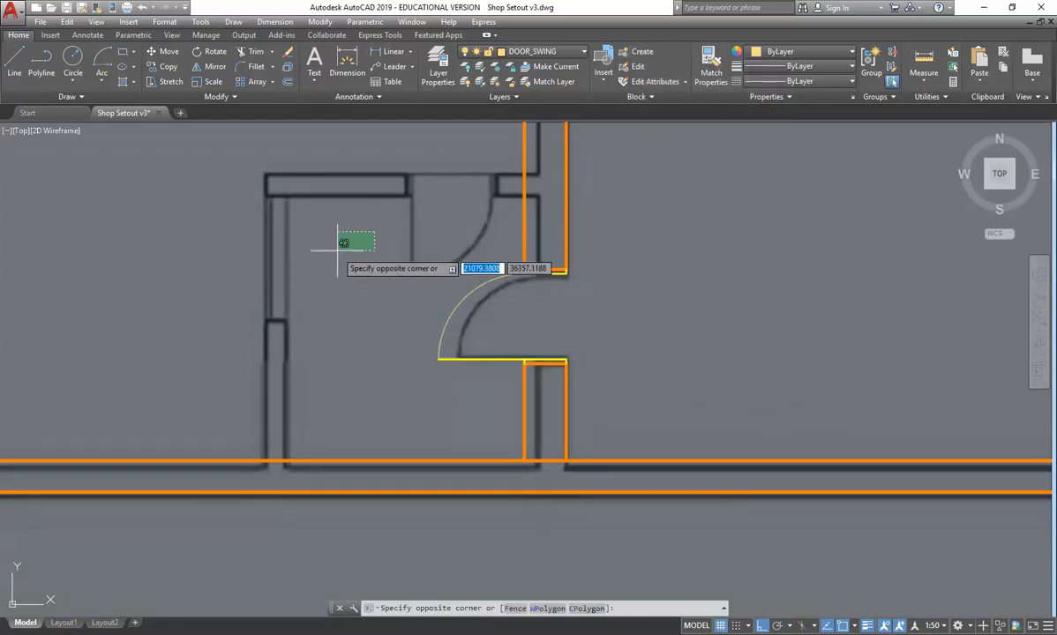
left_click(614, 401)
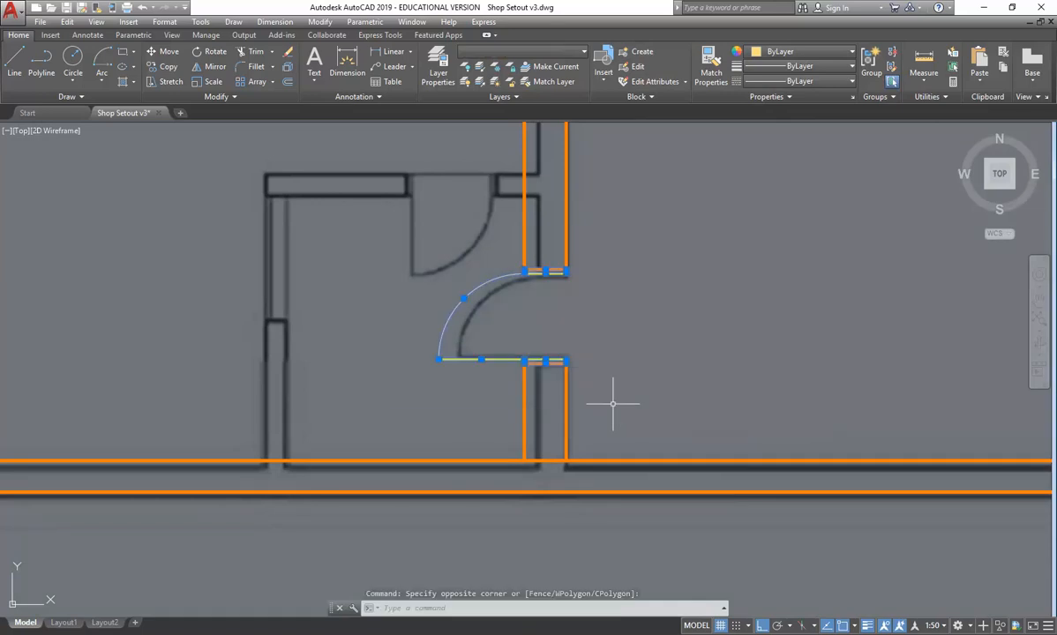
left_click(632, 51)
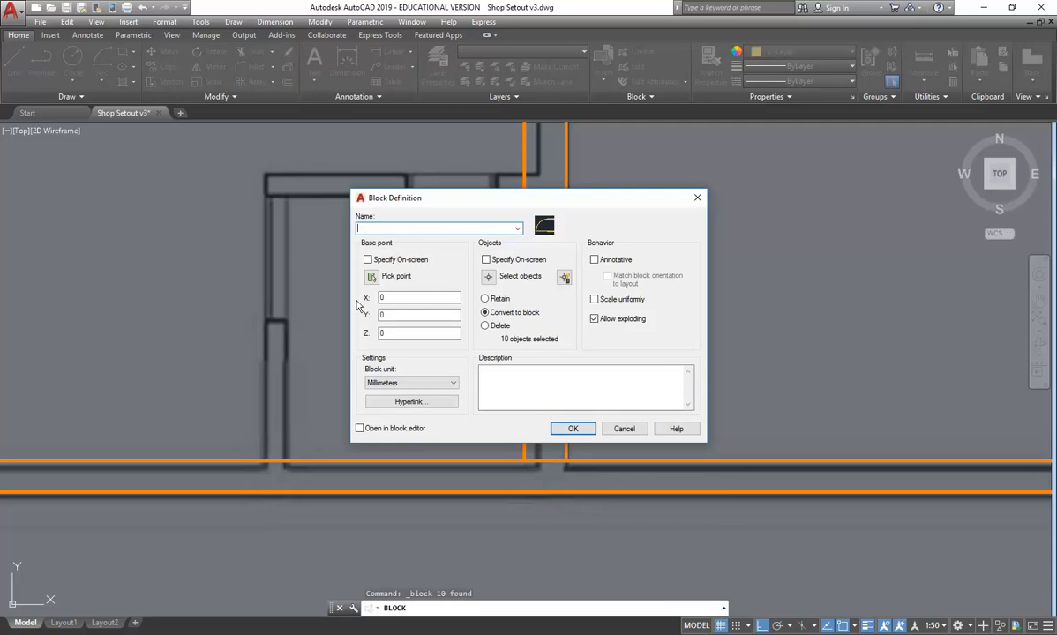
left_click(623, 429)
- Attach a reference image, choosing the file RETAIL - KING ST SHOP TO SCALE AT A3_Page_4
scroll(657, 391, "down", 6)
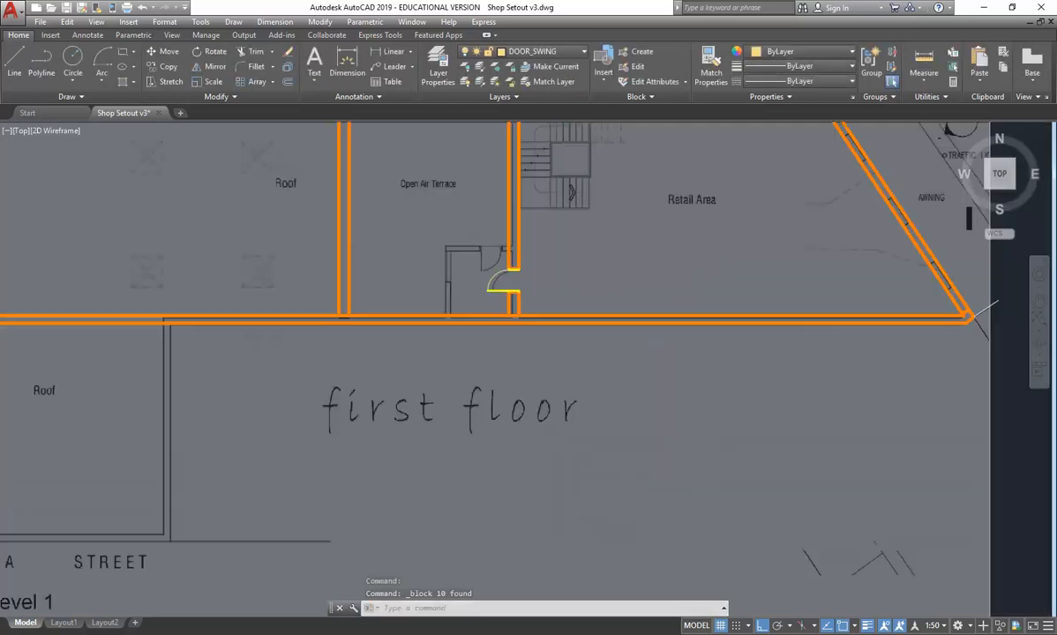
scroll(556, 338, "down", 3)
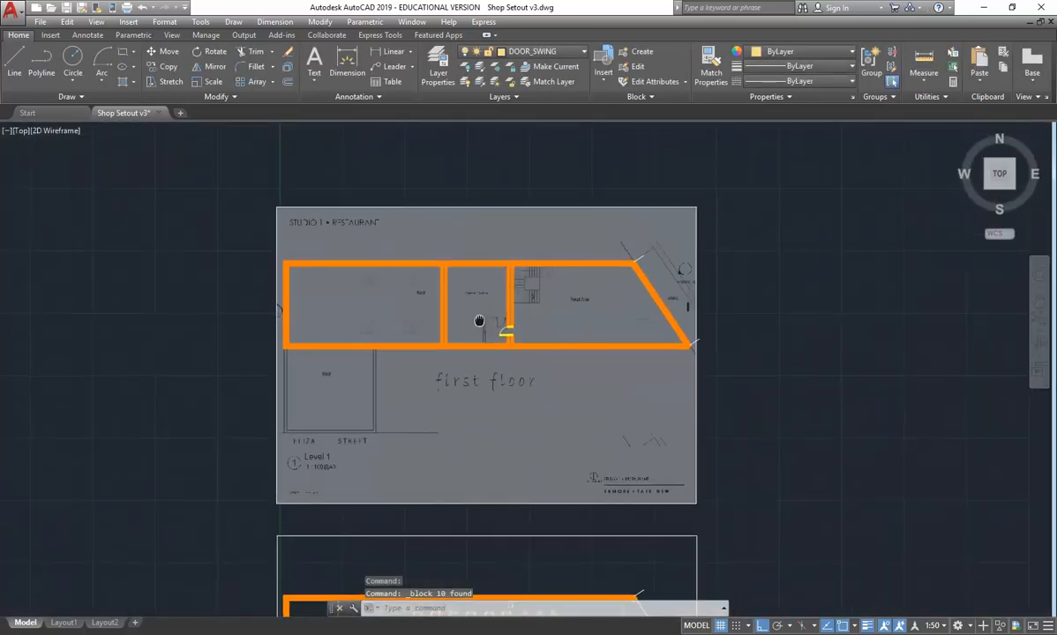
mouse_move(386, 342)
middle_mouse_down()
mouse_move(392, 269)
mouse_move(419, 304)
mouse_move(416, 368)
middle_mouse_up()
middle_click_drag(403, 307, 415, 371)
scroll(415, 370, "down", 2)
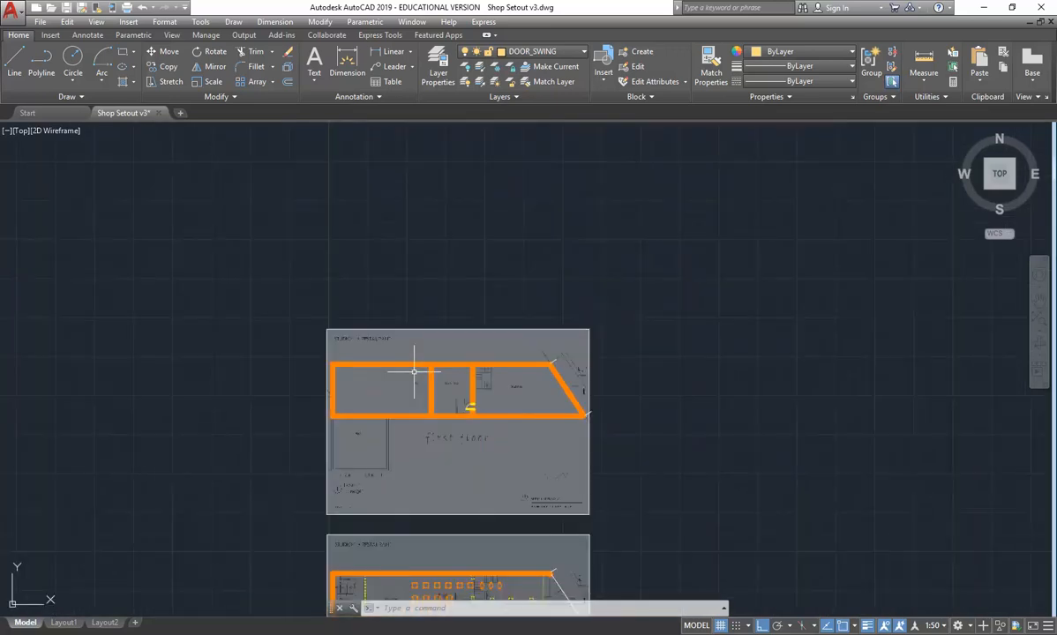
left_click(50, 35)
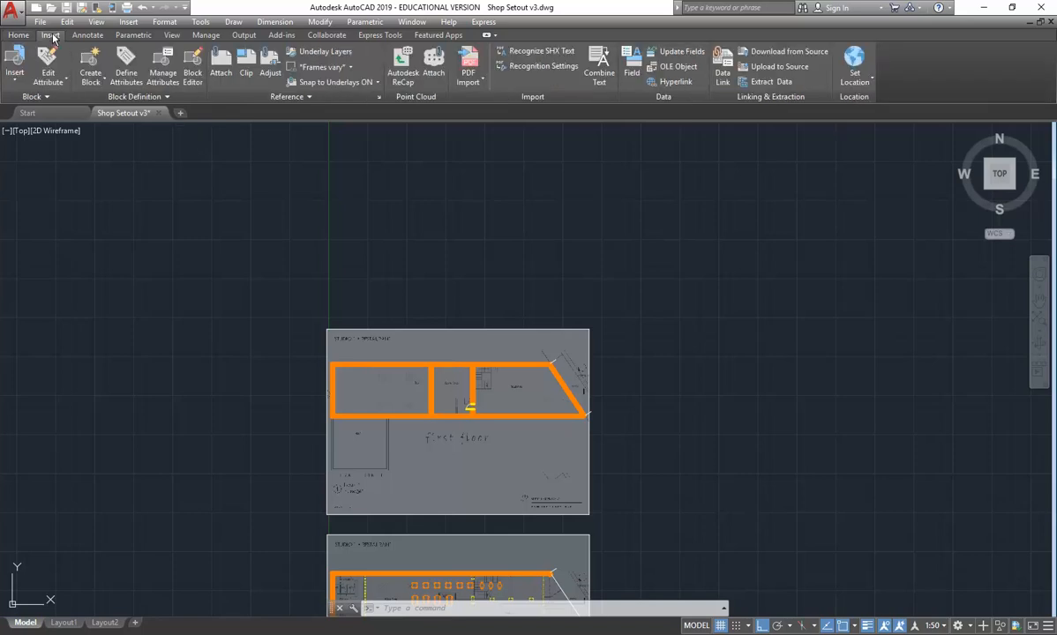
left_click(218, 72)
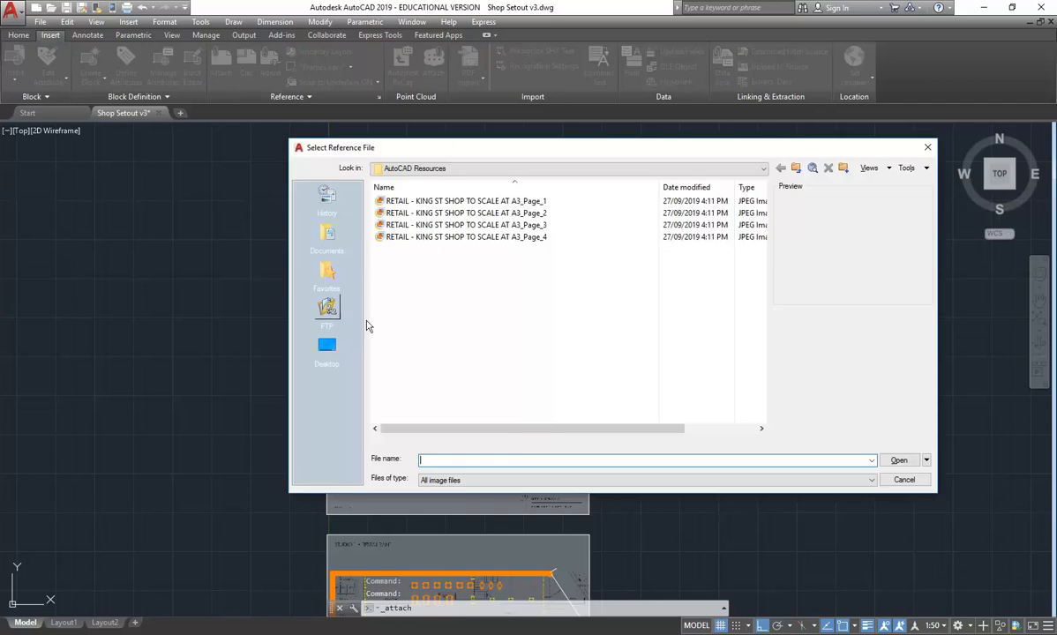
left_click(404, 225)
left_click(407, 237)
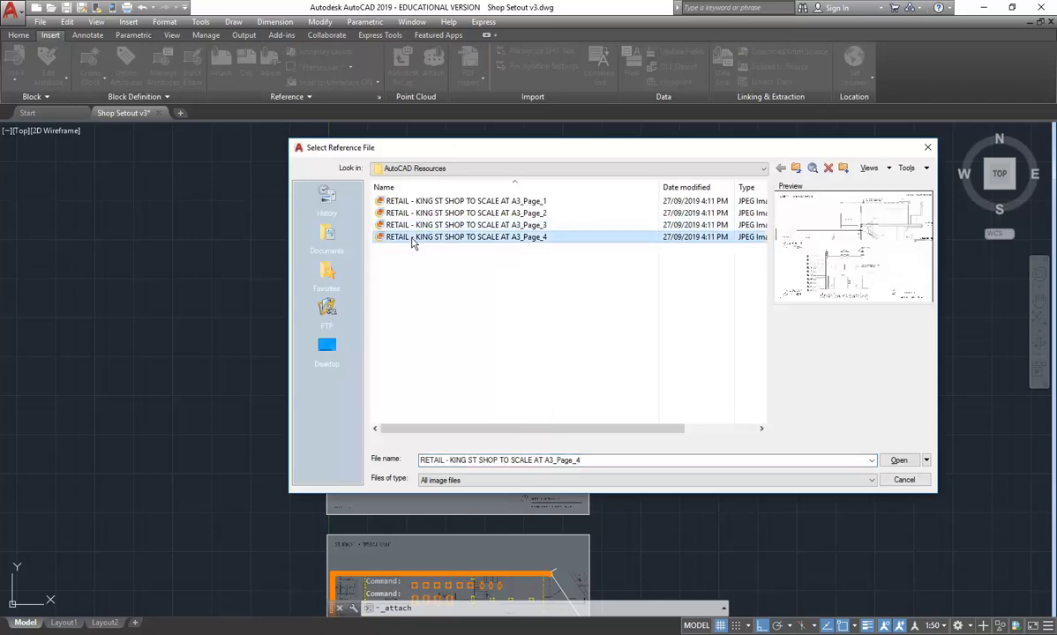
double_click(412, 238)
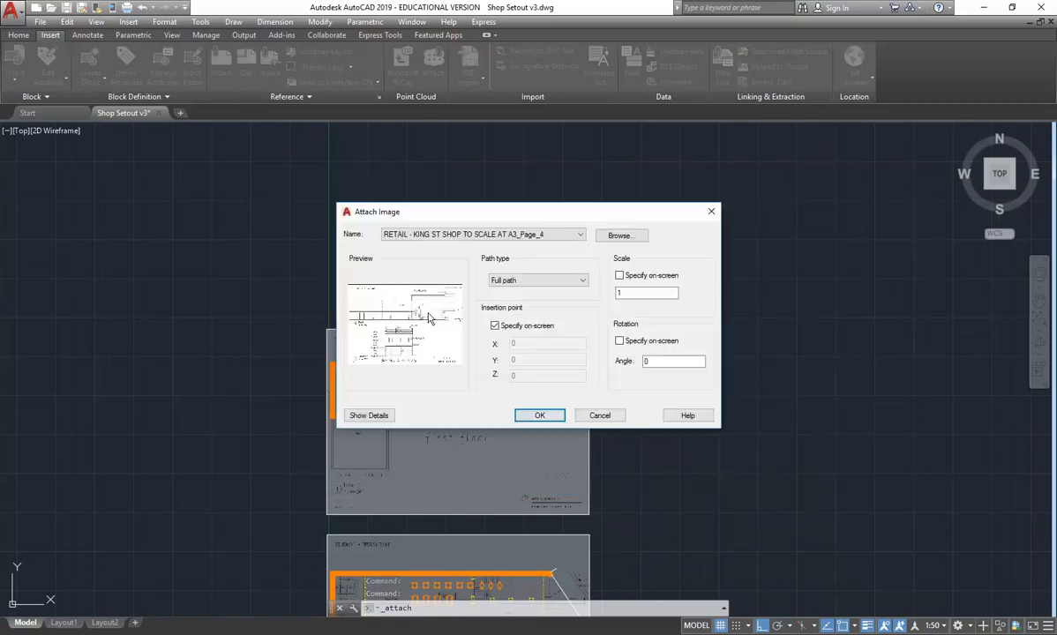
- Scale the attached image to match the existing sheets and place it above the first-floor sheet, aligned with that sheet's left edge
left_click(653, 292)
type("00")
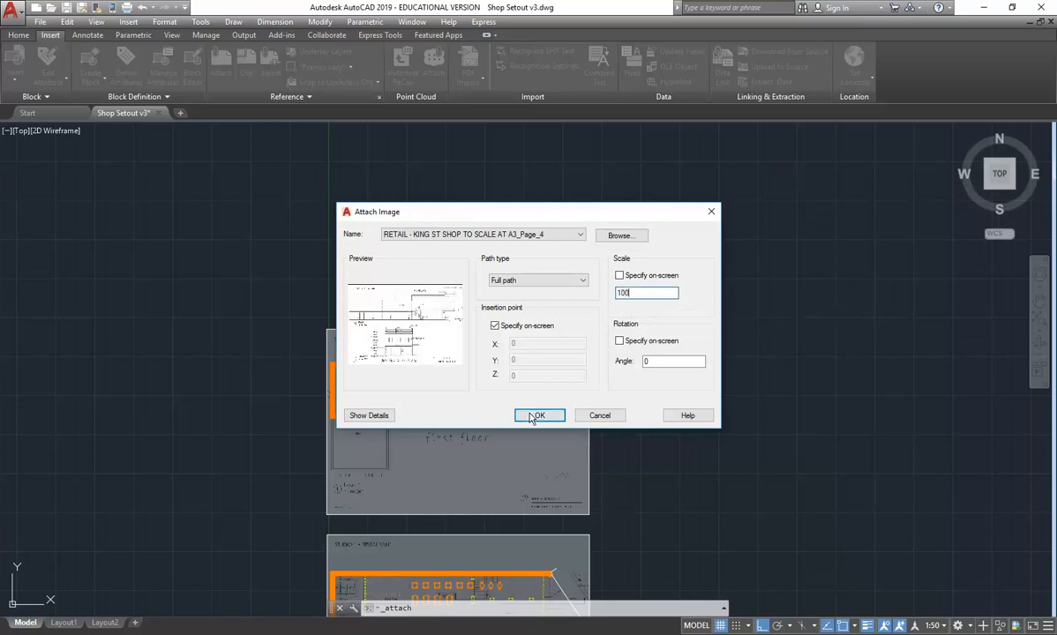
left_click(539, 415)
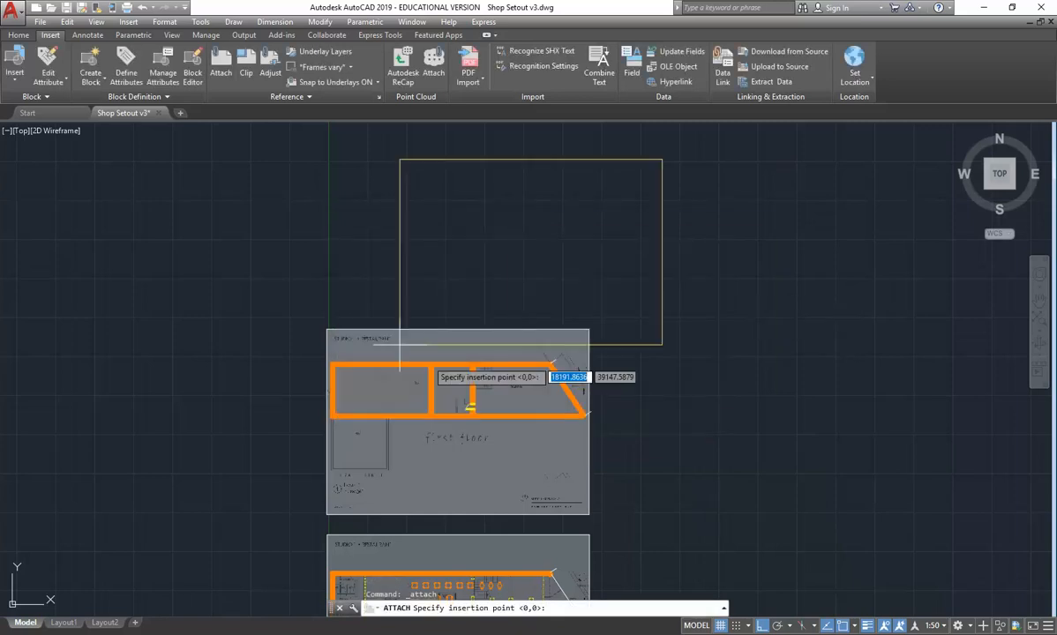
left_click(327, 306)
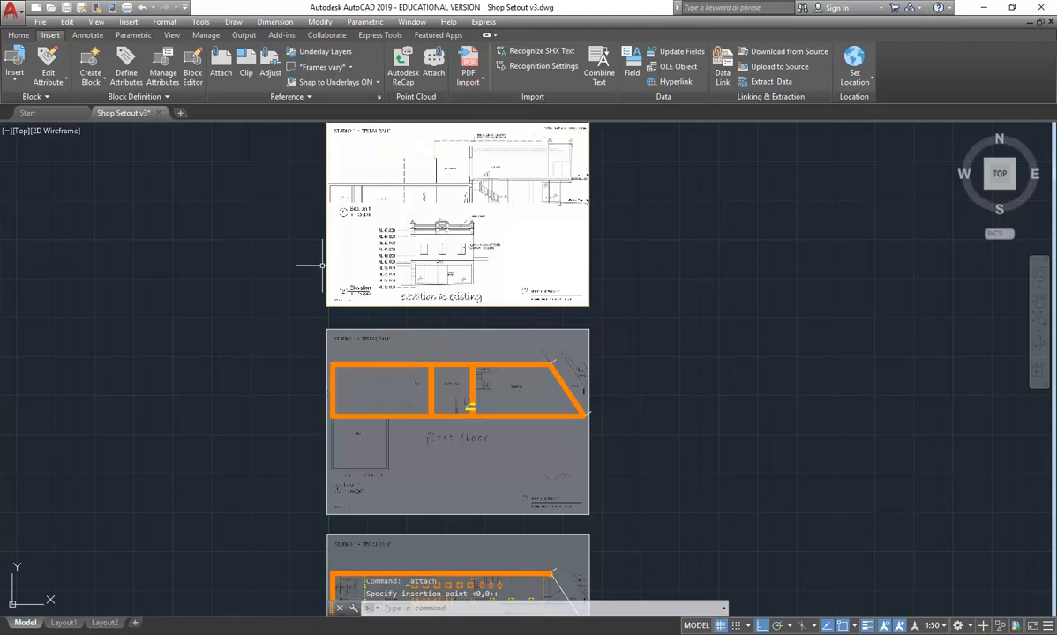
- Create a new layer named FLOOR for the section drawing
scroll(379, 176, "up", 2)
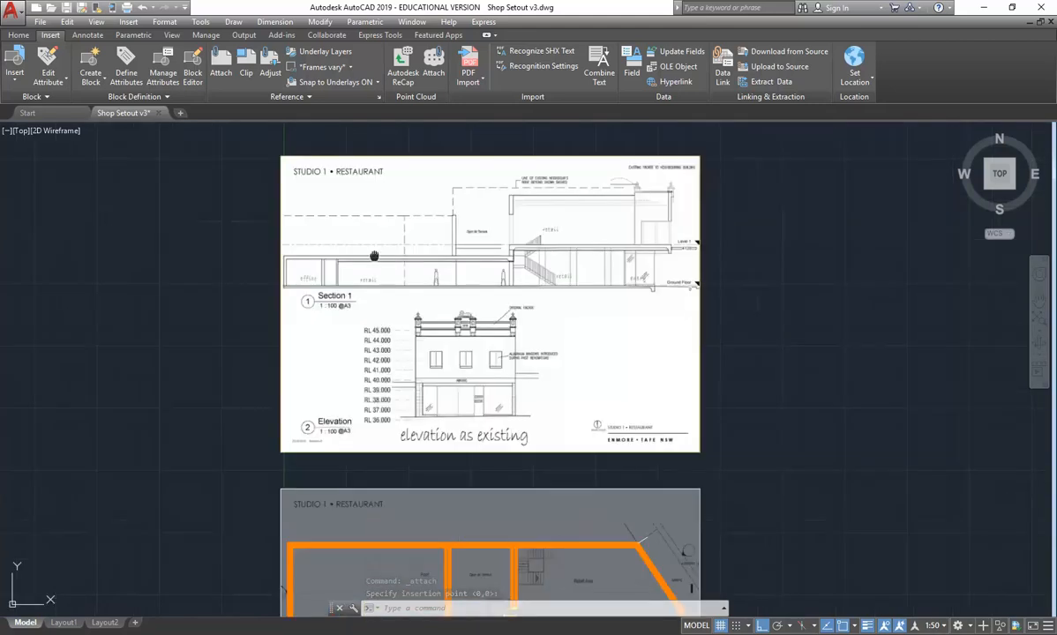
scroll(379, 176, "up", 2)
scroll(481, 289, "up", 2)
middle_click_drag(481, 289, 379, 309)
scroll(364, 307, "down", 2)
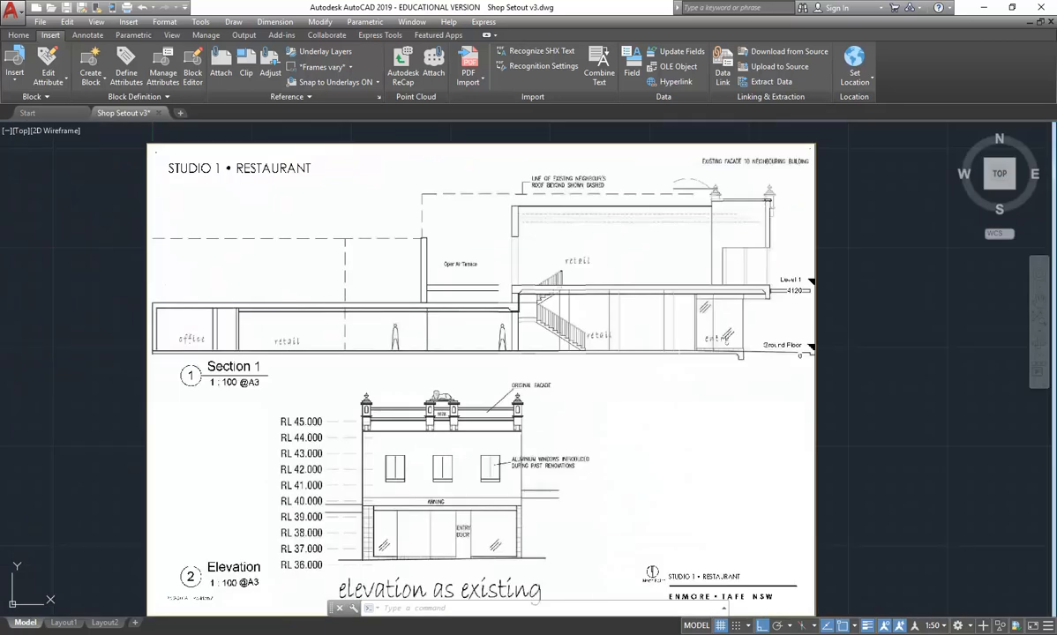
left_click(18, 35)
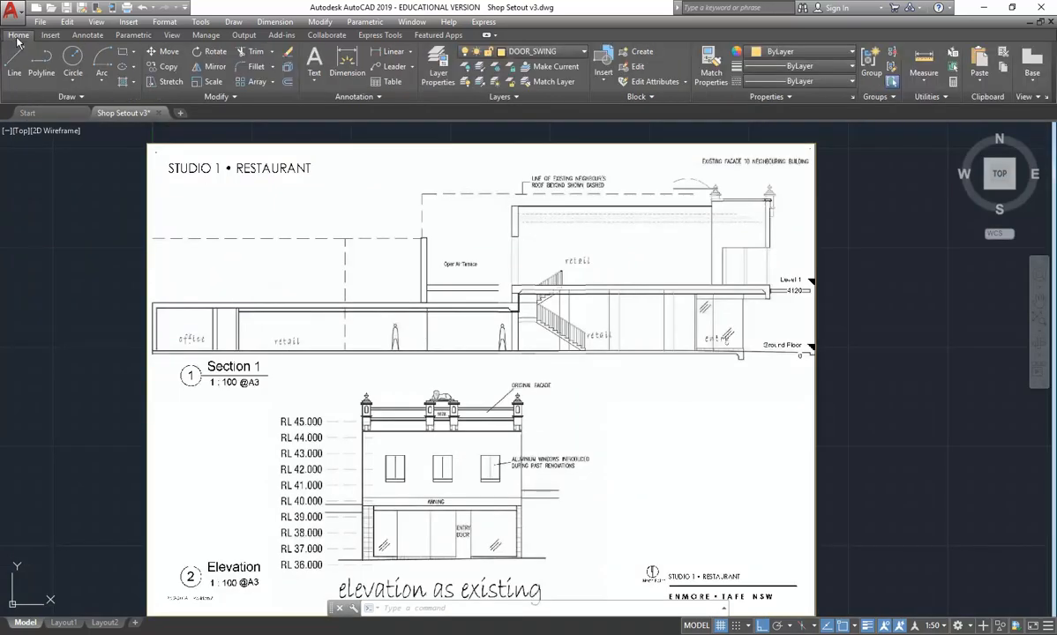
left_click(438, 73)
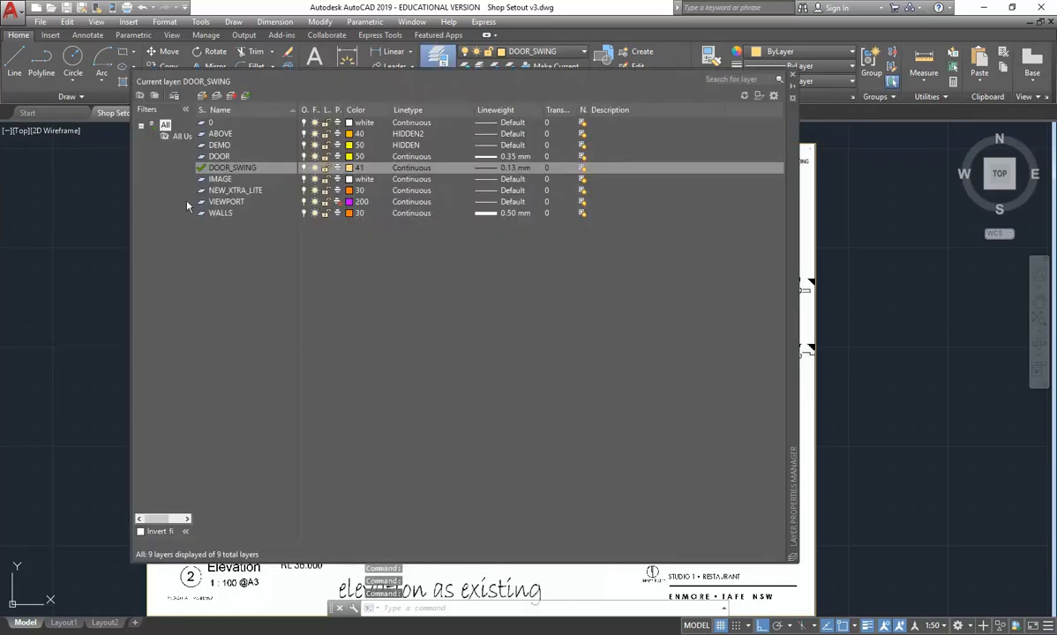
left_click(203, 97)
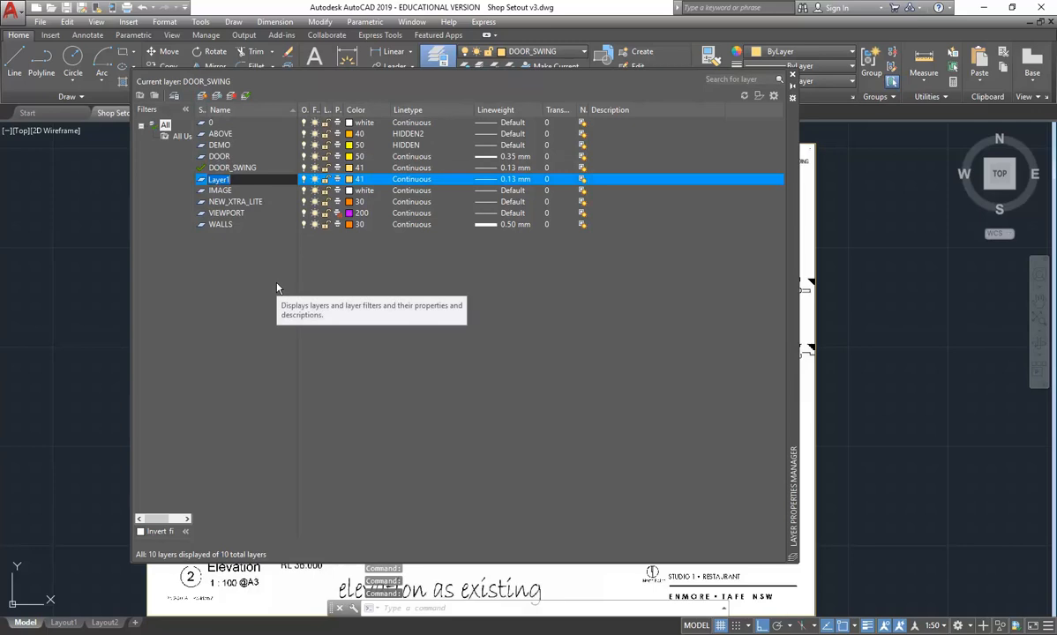
type("FLOOR")
key("Return")
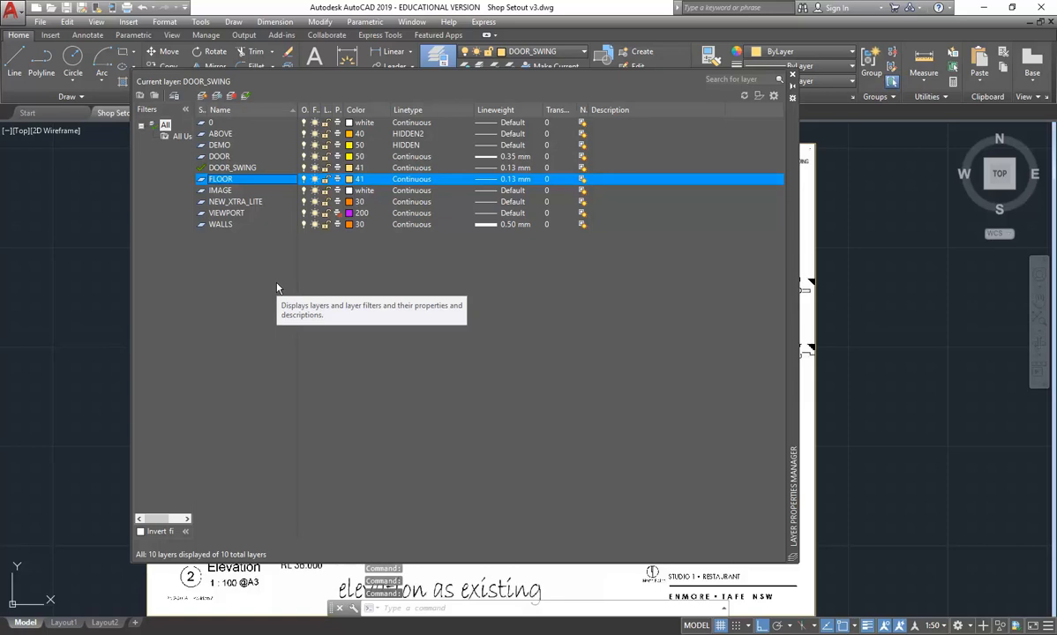
- Set the FLOOR layer's colour to green
left_click(352, 181)
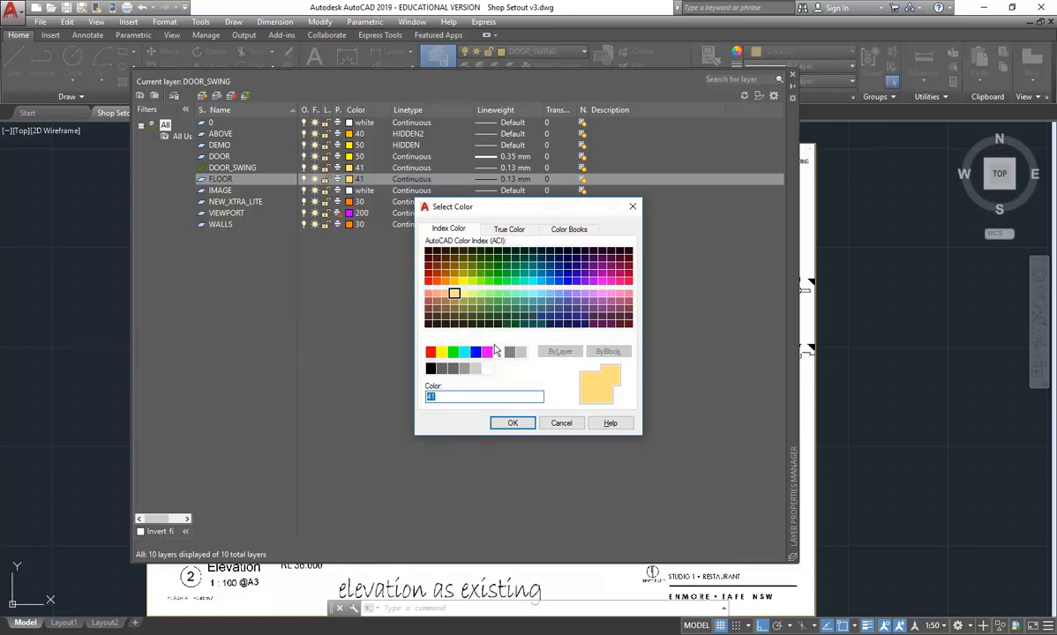
left_click(452, 353)
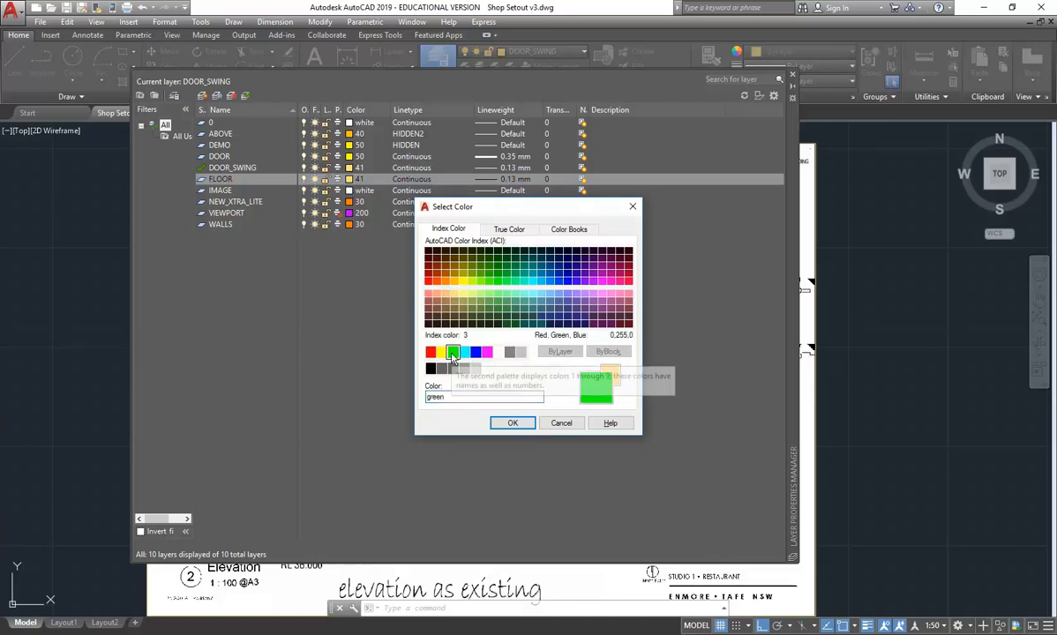
left_click(511, 423)
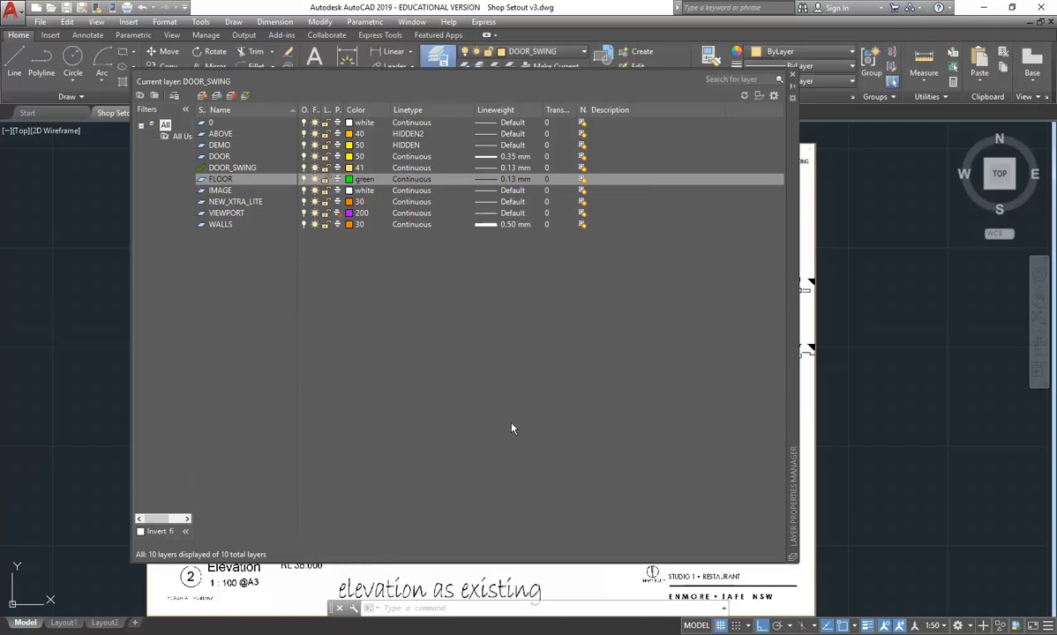
- Make FLOOR the current layer and agree to connect the newly joined classroom computer to the running demo
double_click(202, 180)
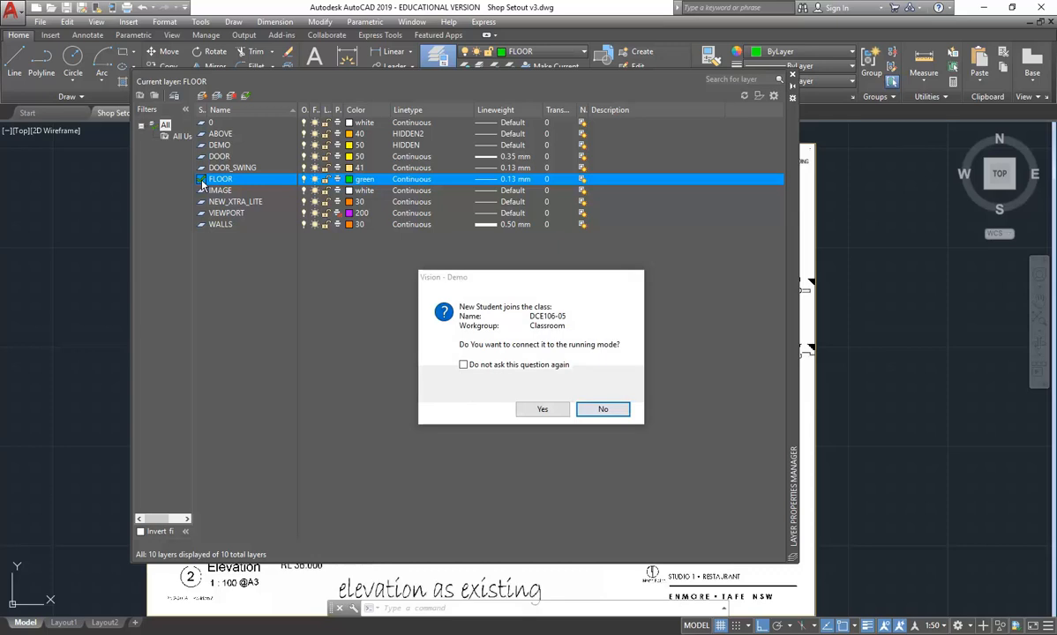
left_click(541, 410)
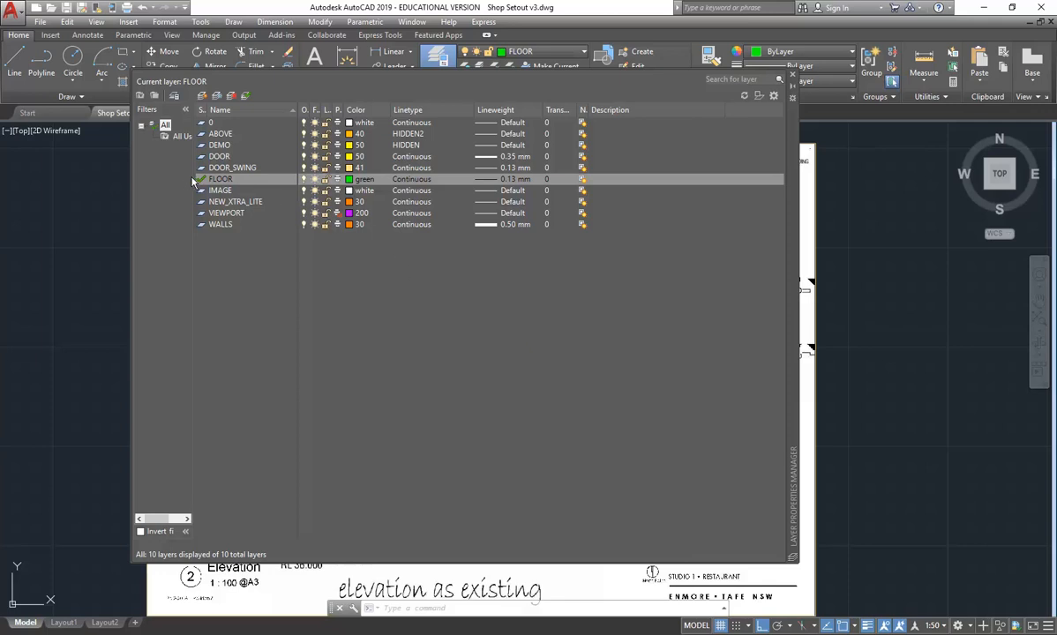
- Set the FLOOR layer's lineweight to 0.50 mm
left_click(220, 181)
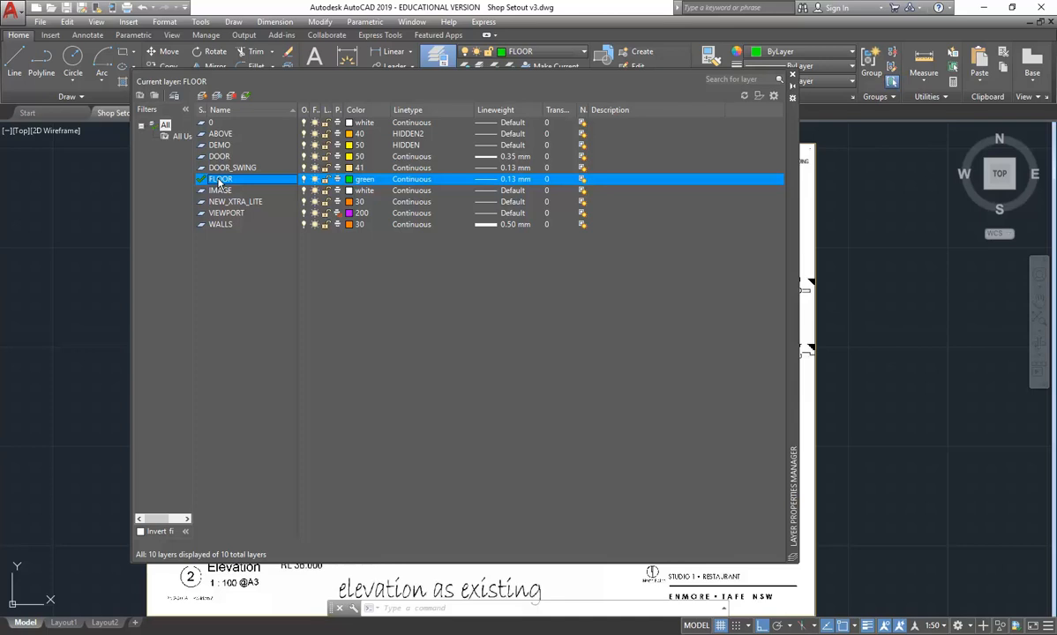
left_click(793, 80)
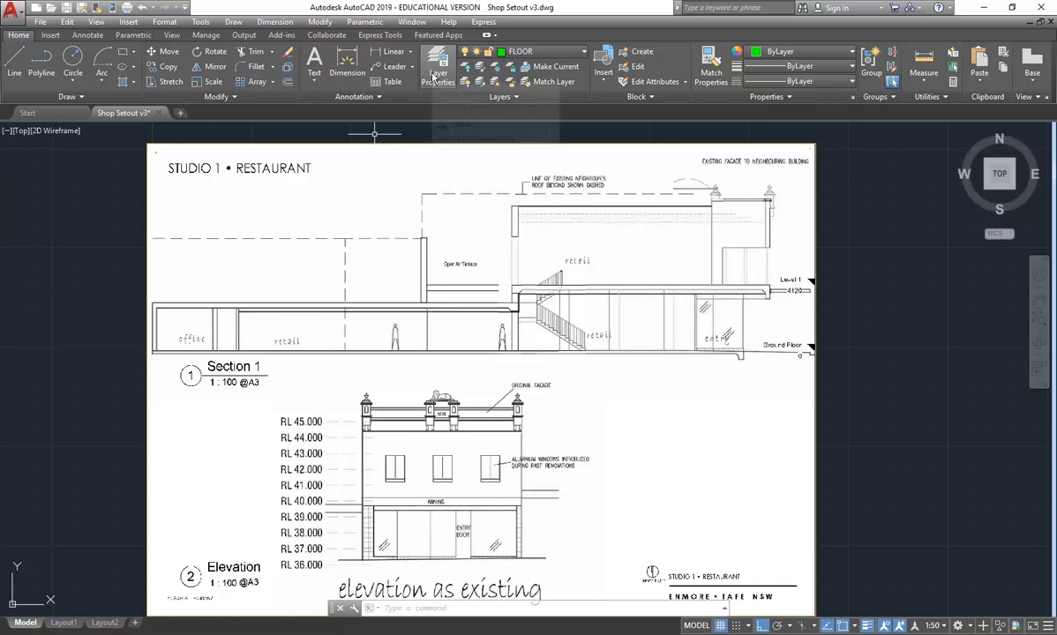
scroll(502, 265, "down", 3)
mouse_move(499, 267)
middle_mouse_down()
mouse_move(475, 227)
mouse_move(468, 263)
middle_mouse_up()
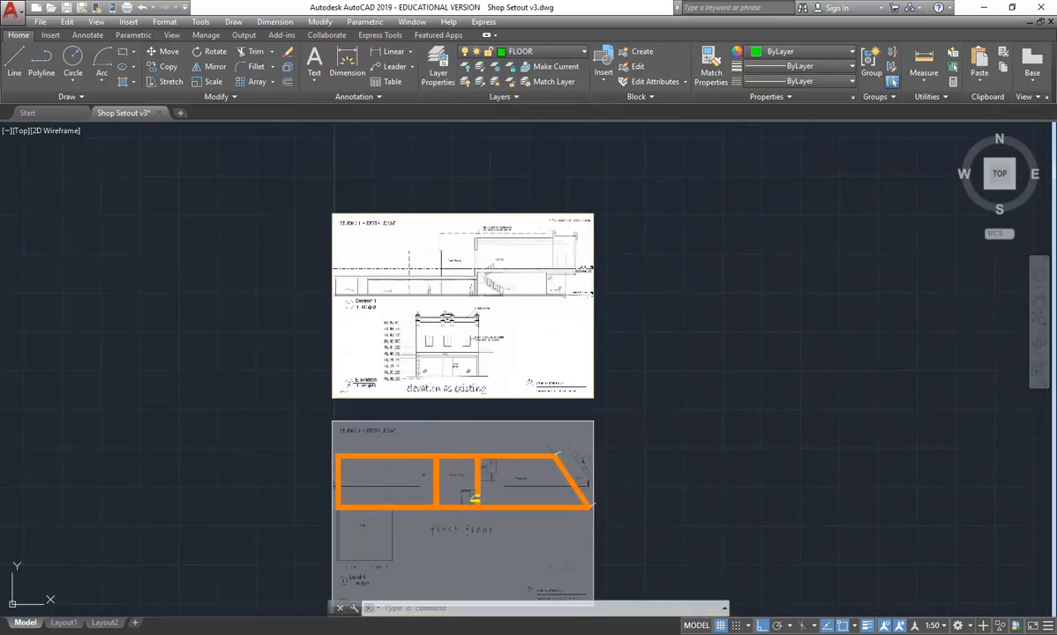
left_click(437, 63)
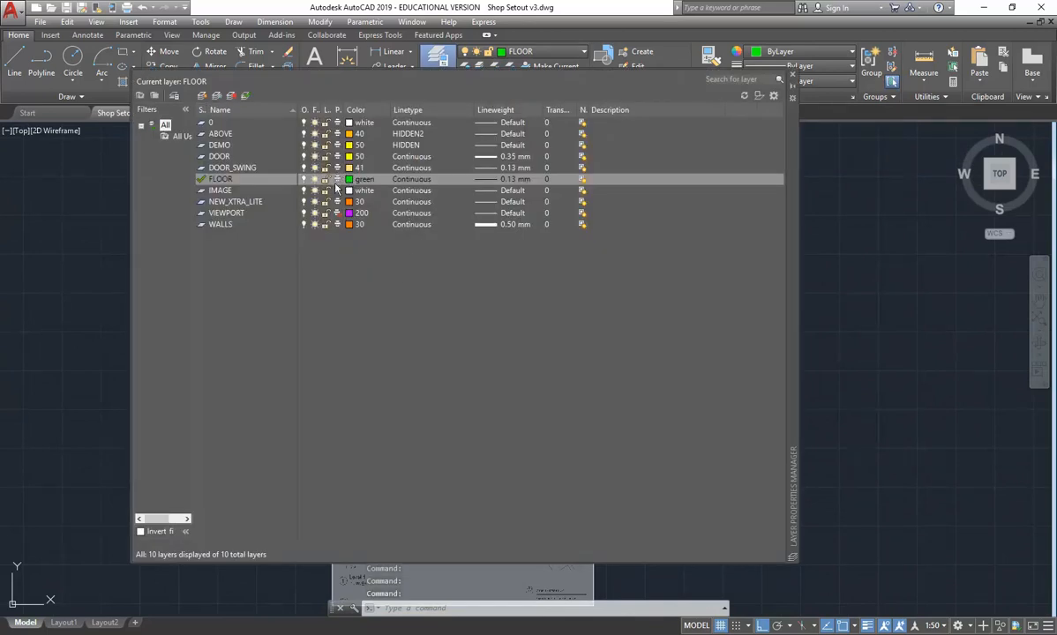
left_click(489, 181)
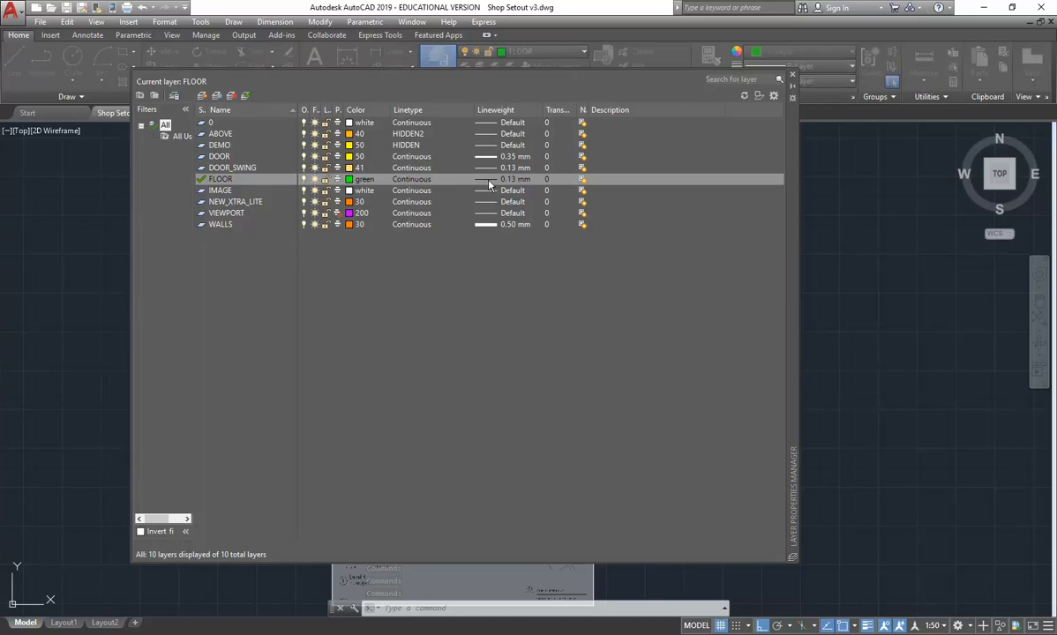
left_click_drag(532, 173, 531, 189)
left_click(414, 192)
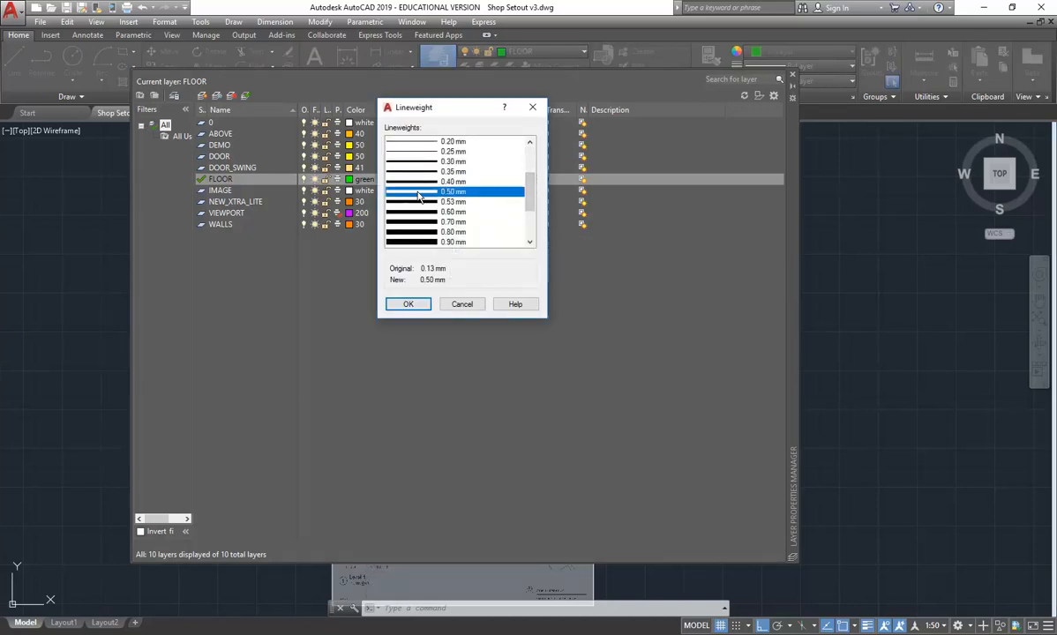
left_click(410, 305)
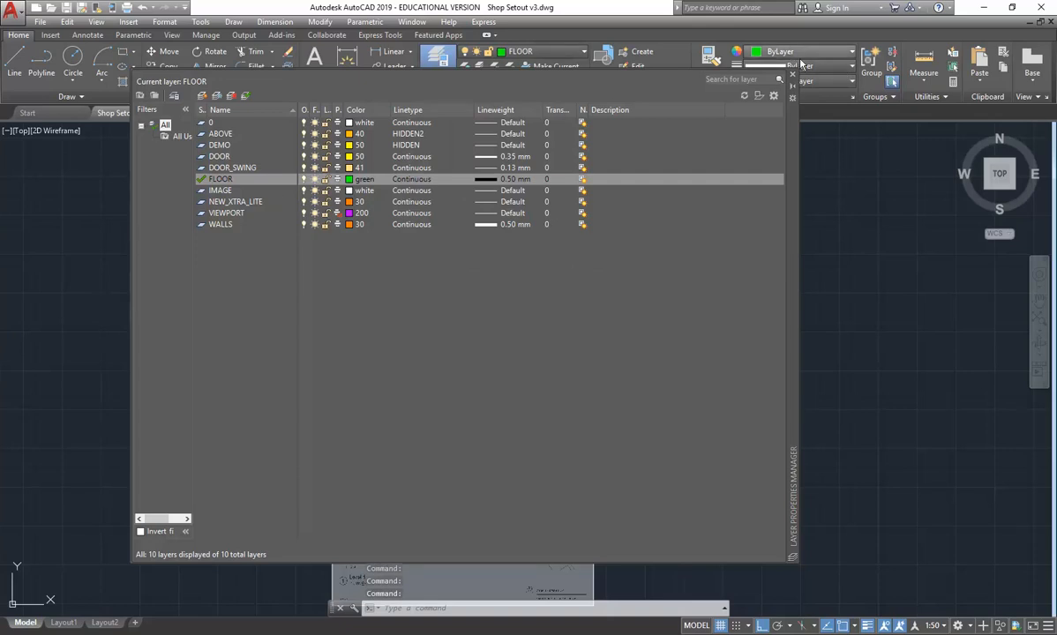
left_click(791, 73)
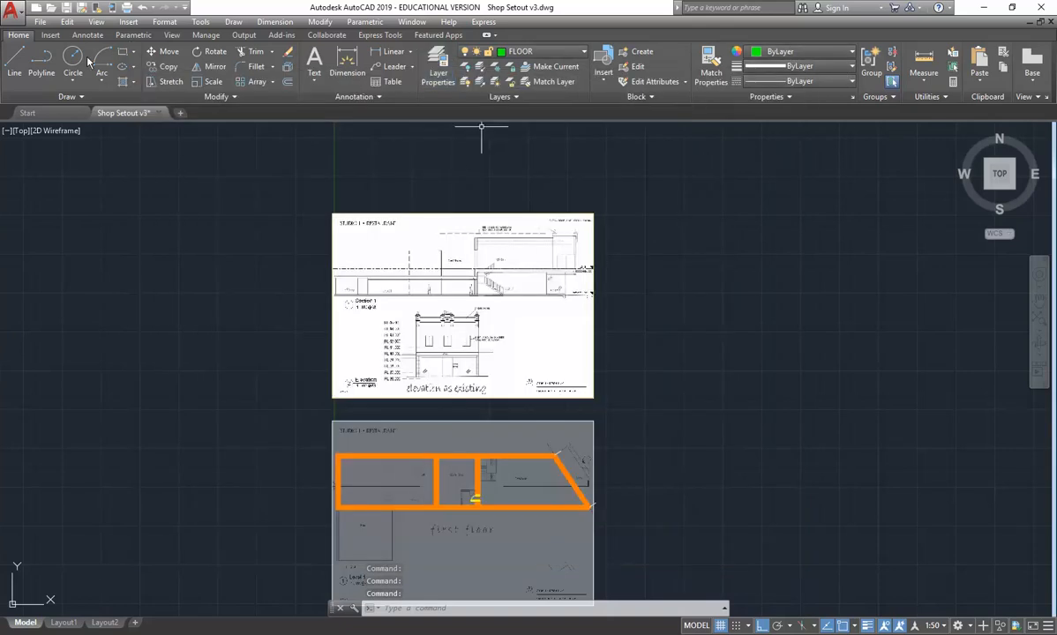
- Draw a horizontal line along the section's ground floor level, running from just outside one edge of the sheet to past the other
left_click(14, 62)
scroll(337, 287, "up", 2)
scroll(337, 288, "up", 8)
scroll(309, 307, "up", 4)
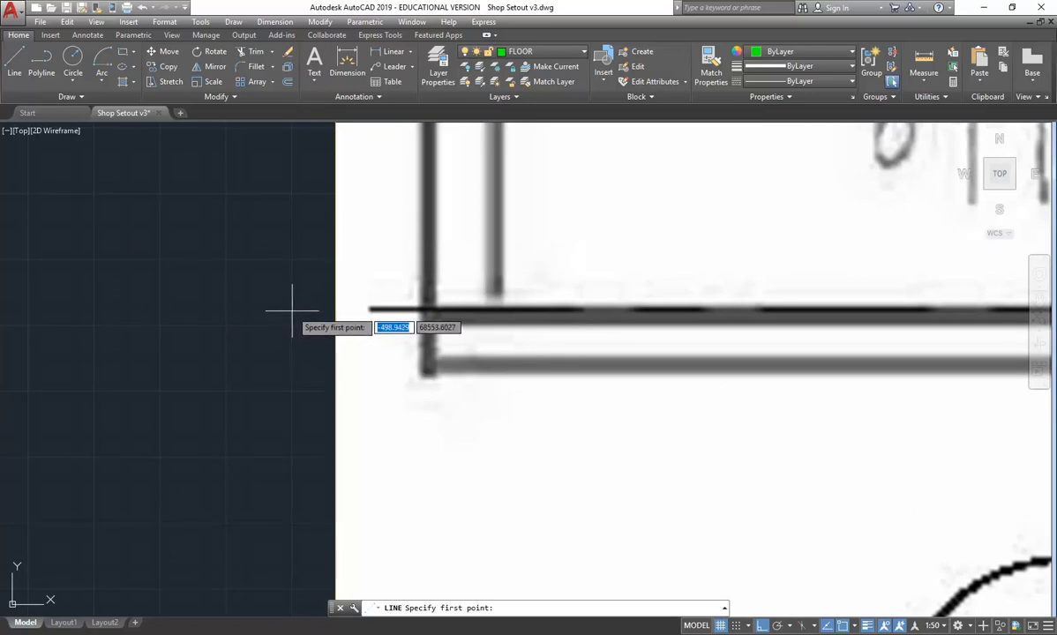
left_click(289, 309)
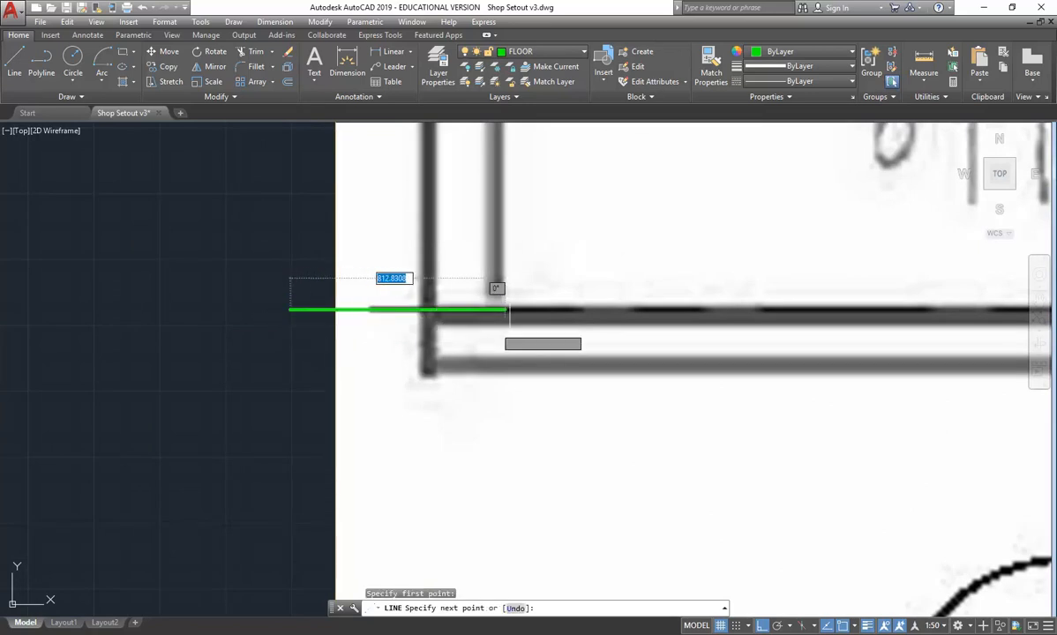
scroll(870, 308, "down", 6)
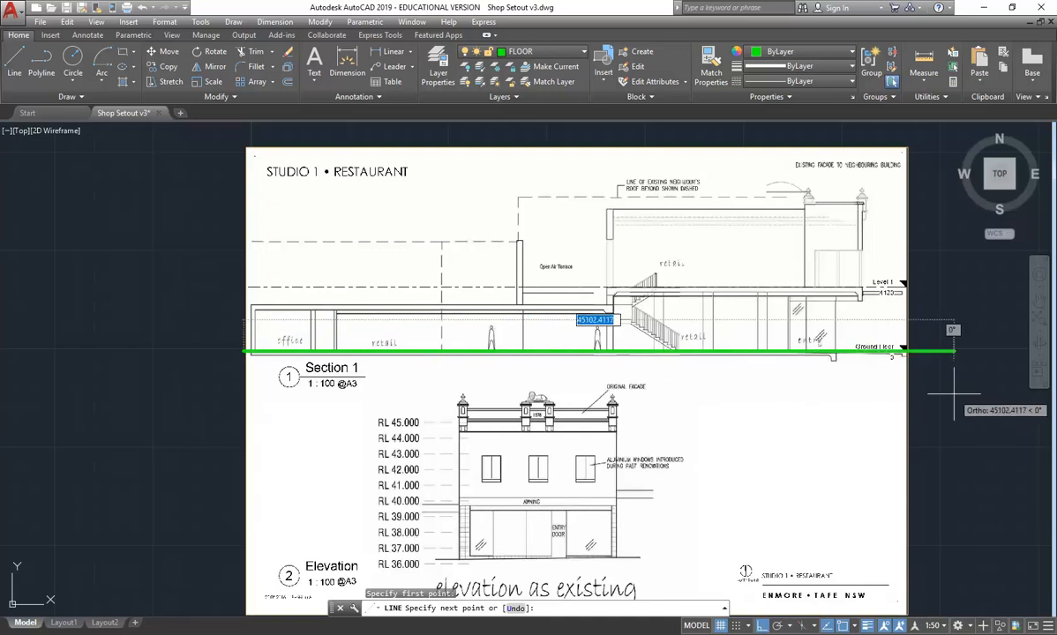
left_click(943, 353)
right_click(926, 281)
left_click(948, 288)
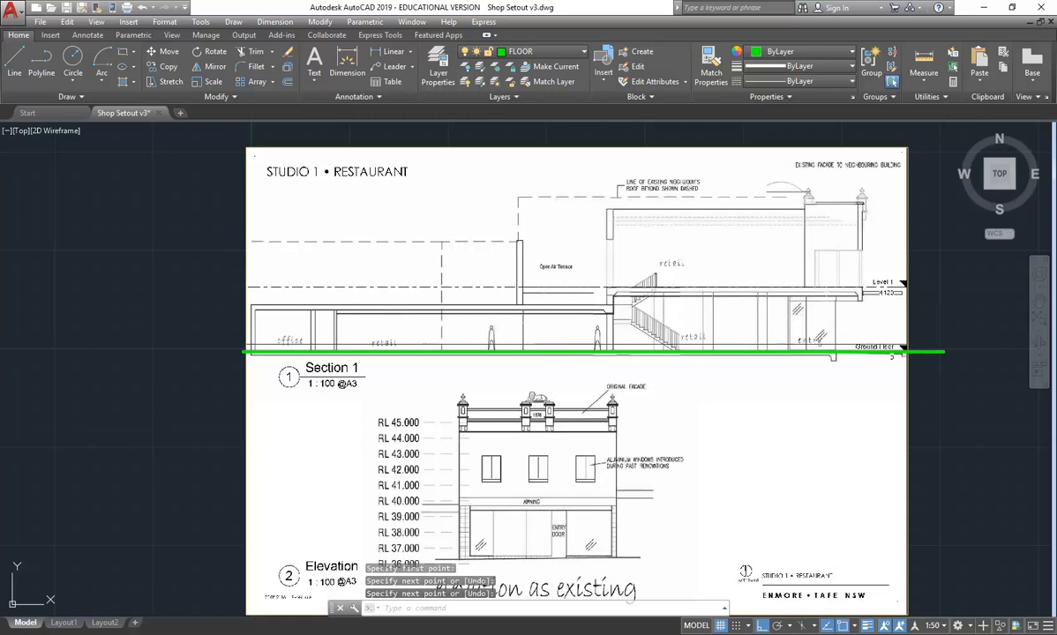
- Offset the ground floor line upward by 4120 to mark the Level 1 floor
scroll(785, 320, "up", 3)
scroll(771, 340, "up", 3)
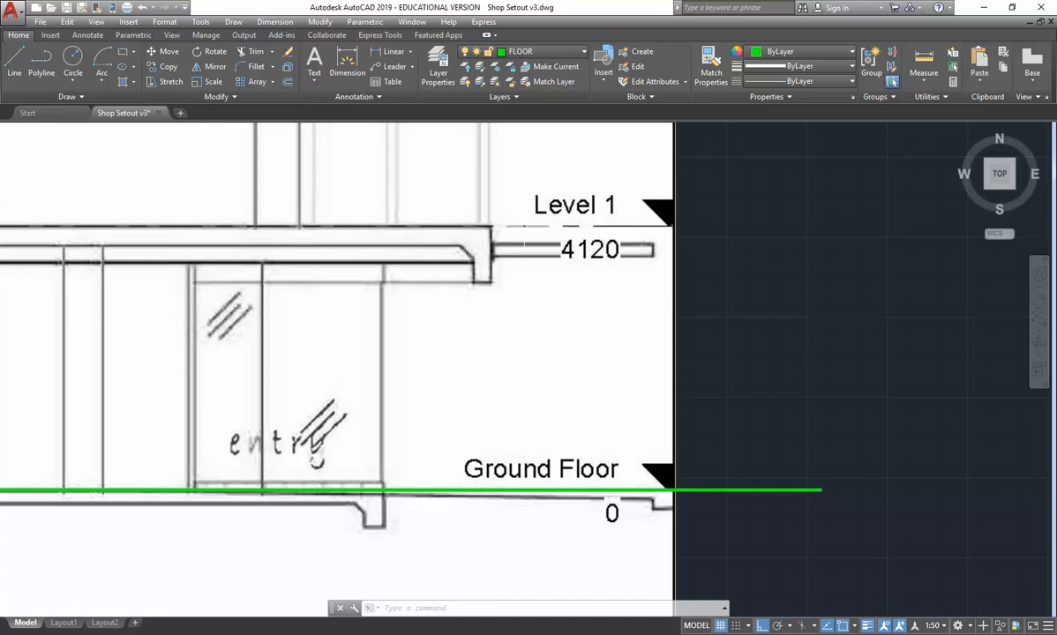
left_click(289, 82)
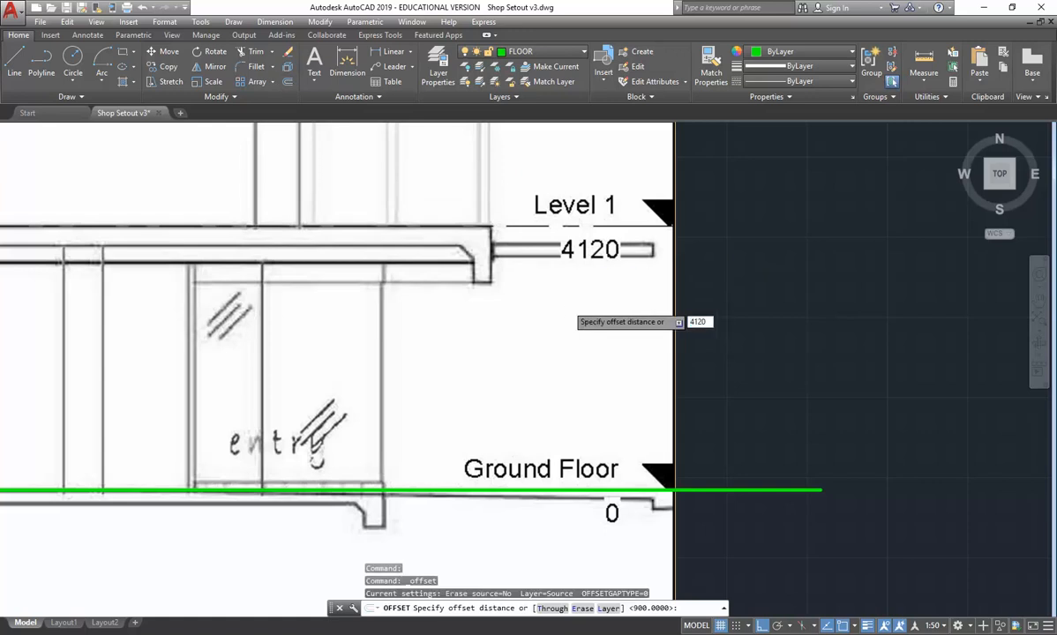
key("Return")
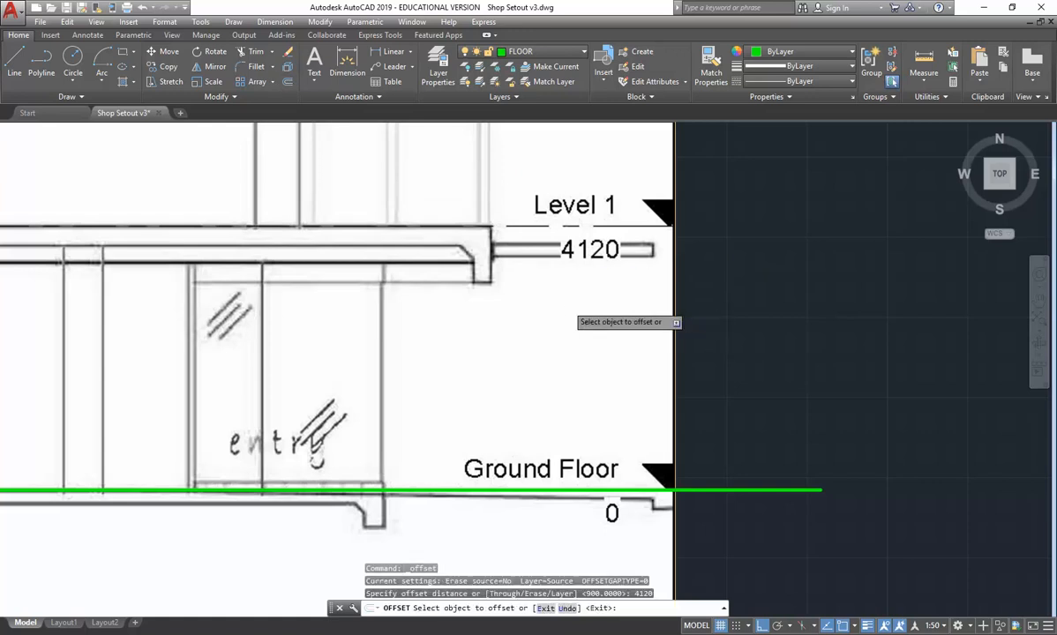
left_click(698, 489)
left_click(742, 187)
key("Return")
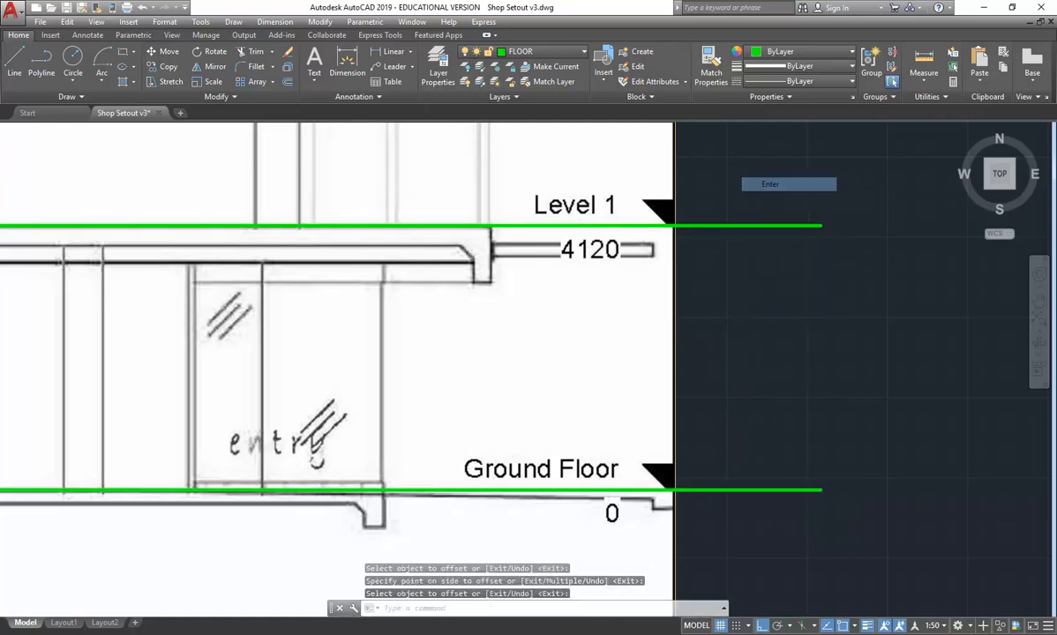
- Make WALLS the current layer
scroll(377, 330, "down", 10)
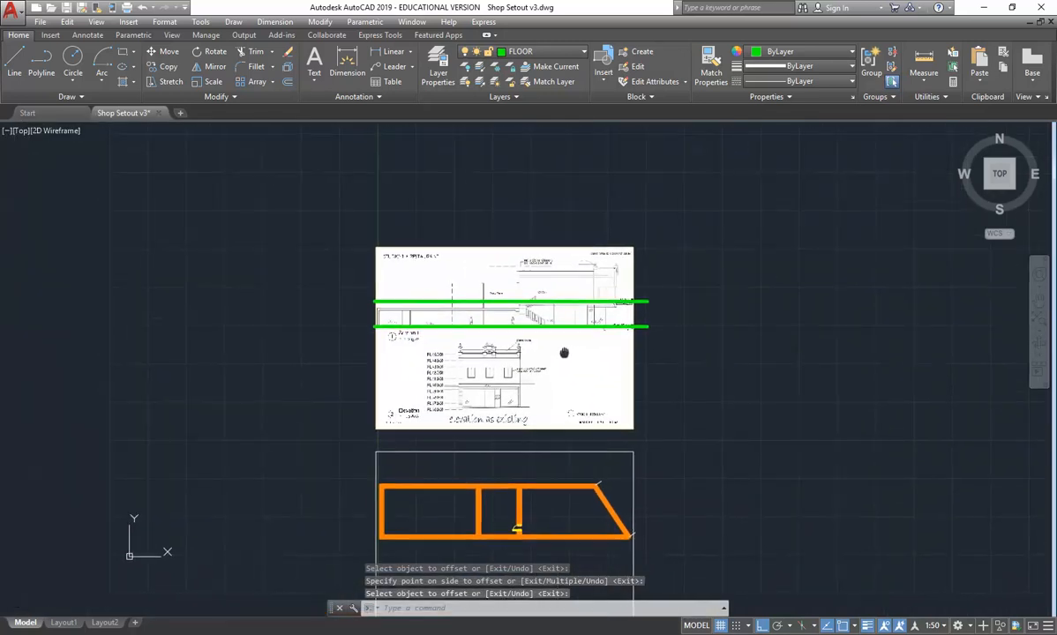
middle_click_drag(378, 330, 378, 273)
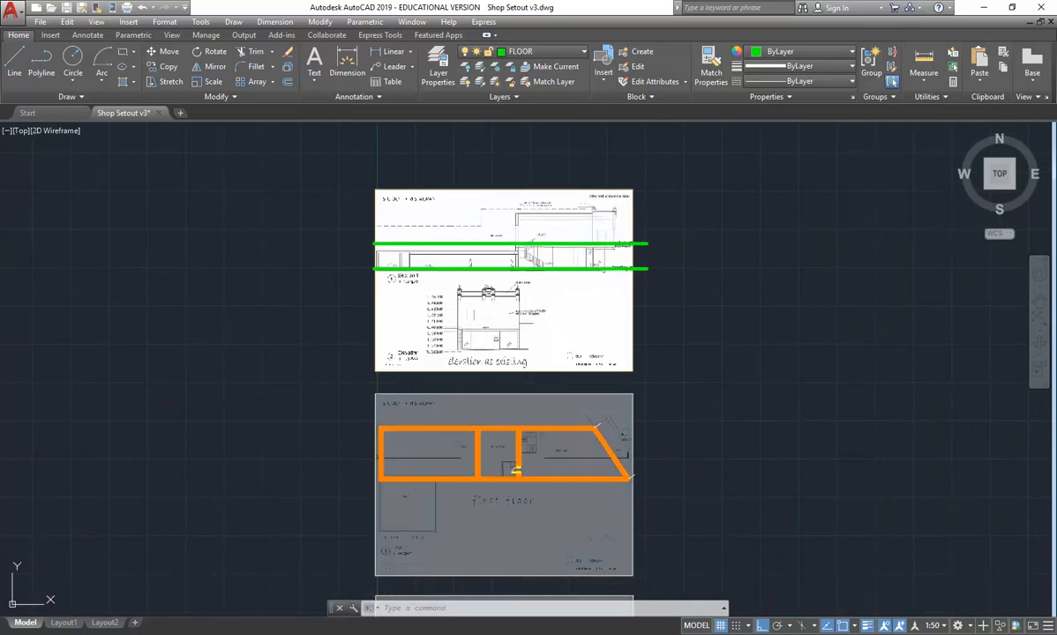
left_click(550, 55)
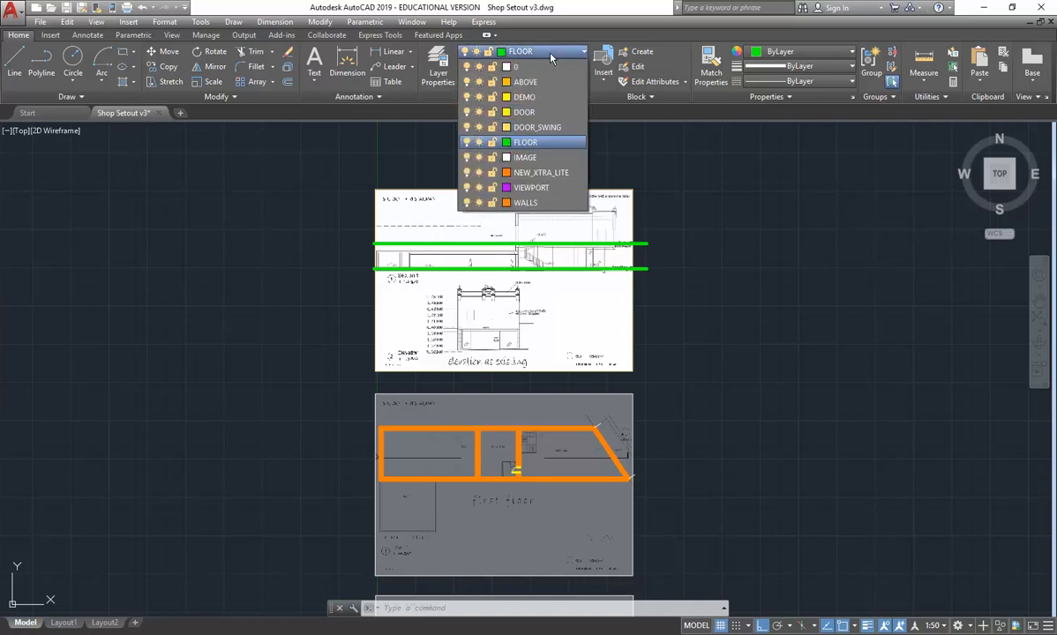
left_click(529, 202)
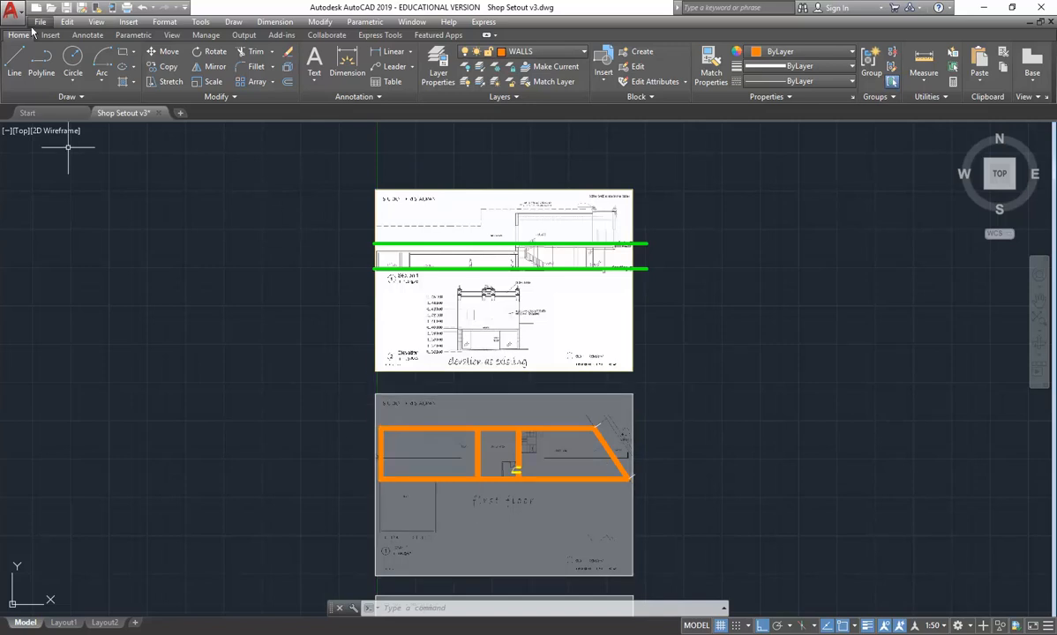
- Draw a vertical line from the first-floor plan's upper-left inner wall corner up past the top of the section sheet
left_click(13, 70)
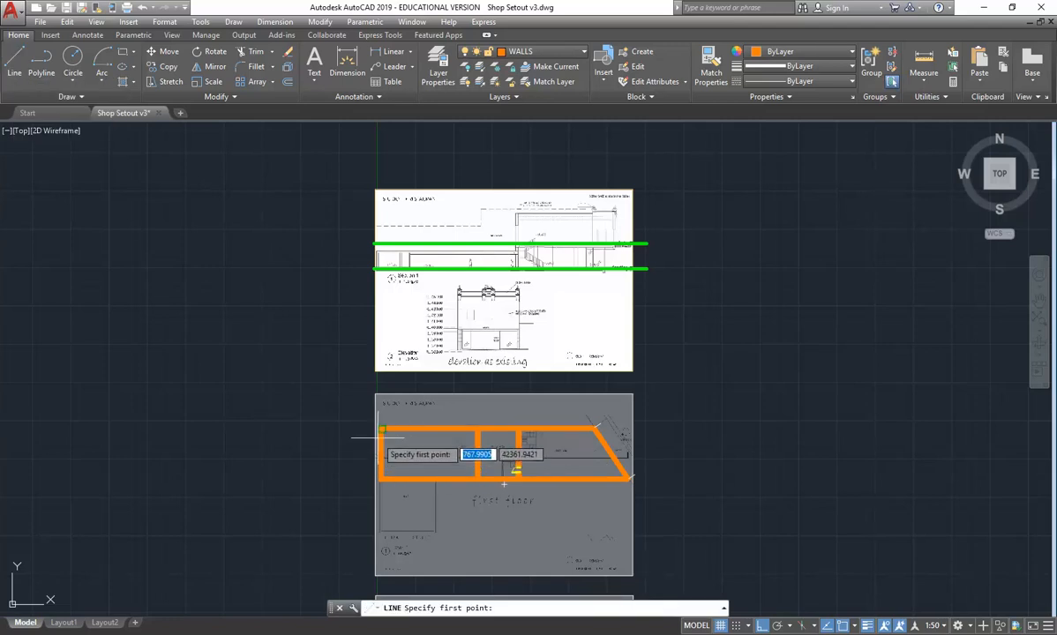
scroll(371, 432, "up", 6)
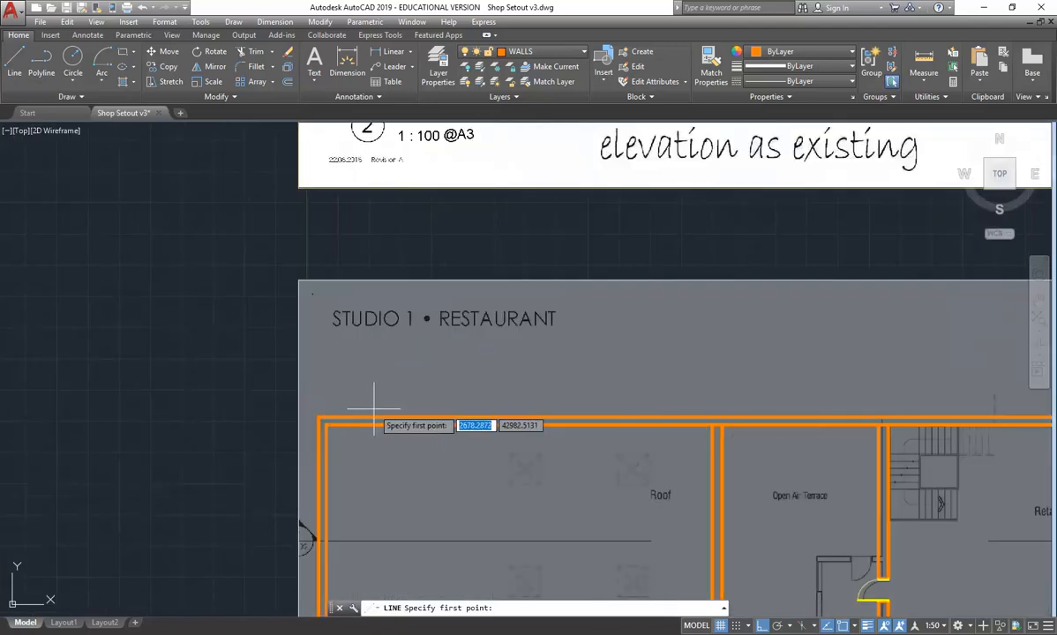
left_click(250, 448)
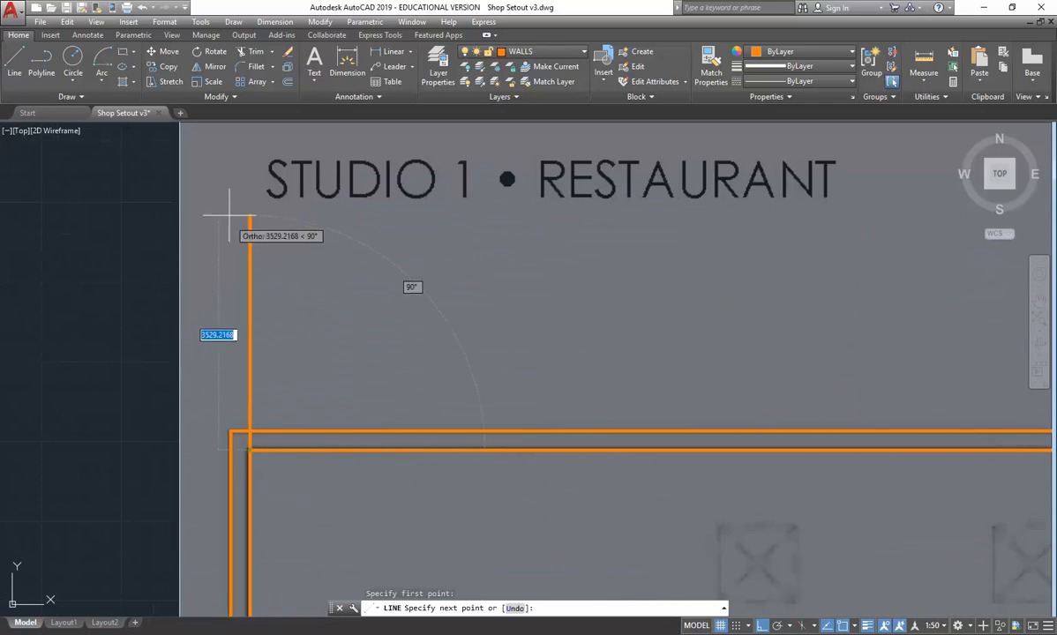
scroll(238, 231, "down", 5)
middle_click_drag(231, 161, 394, 408)
scroll(336, 248, "down", 2)
middle_click_drag(336, 221, 337, 298)
middle_click_drag(337, 189, 337, 264)
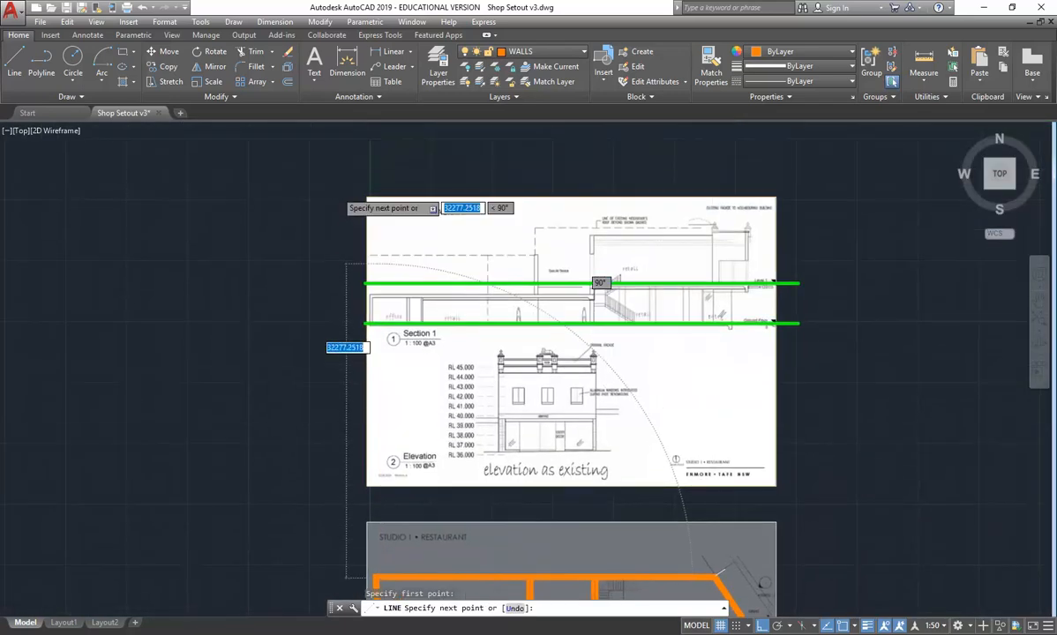
left_click(351, 154)
right_click(351, 155)
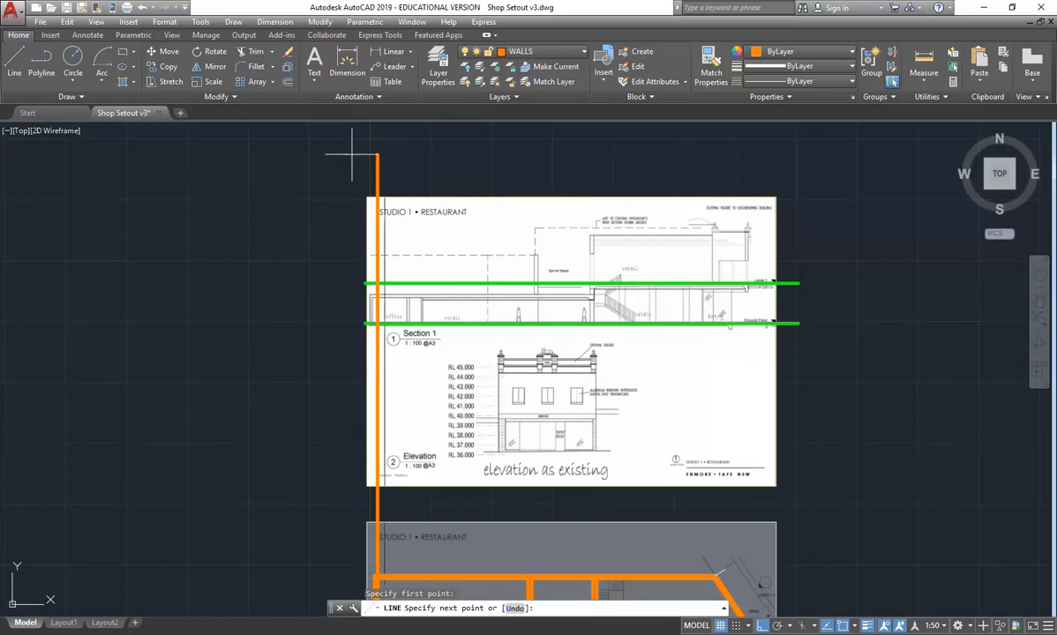
left_click(379, 161)
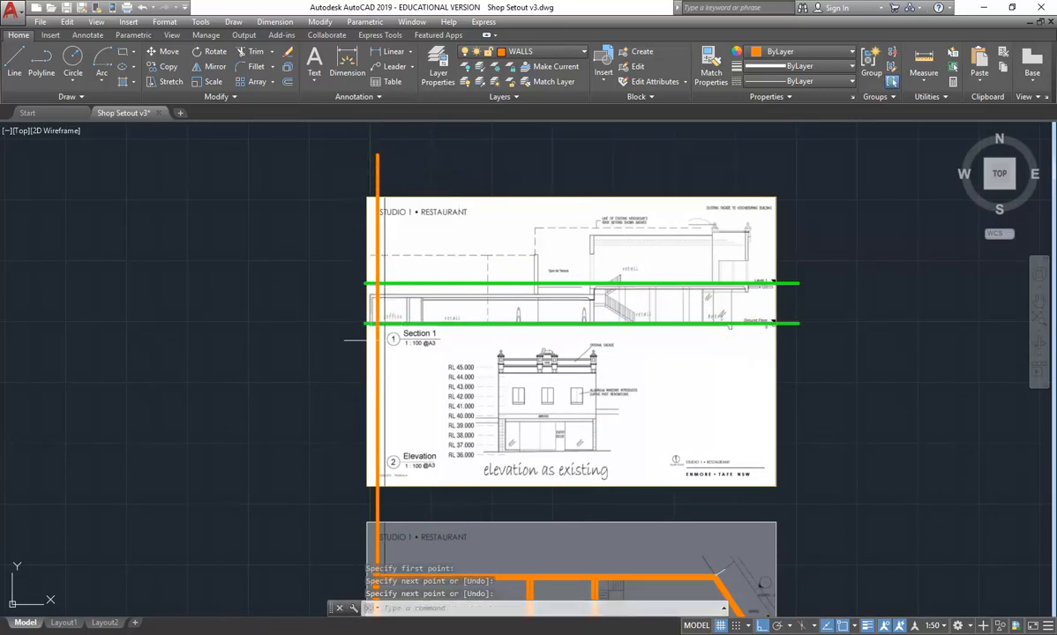
- Draw a vertical line from the corner where the plan's upper wall meets the angled wall up past the top of the section sheet
scroll(373, 290, "up", 6)
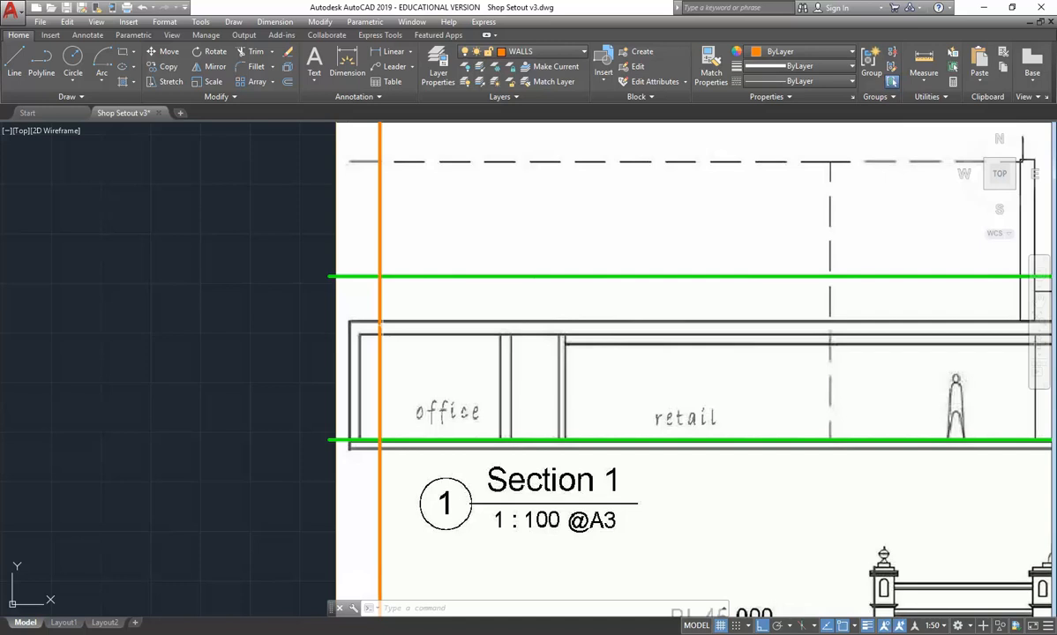
scroll(299, 356, "down", 6)
middle_click_drag(299, 356, 370, 275)
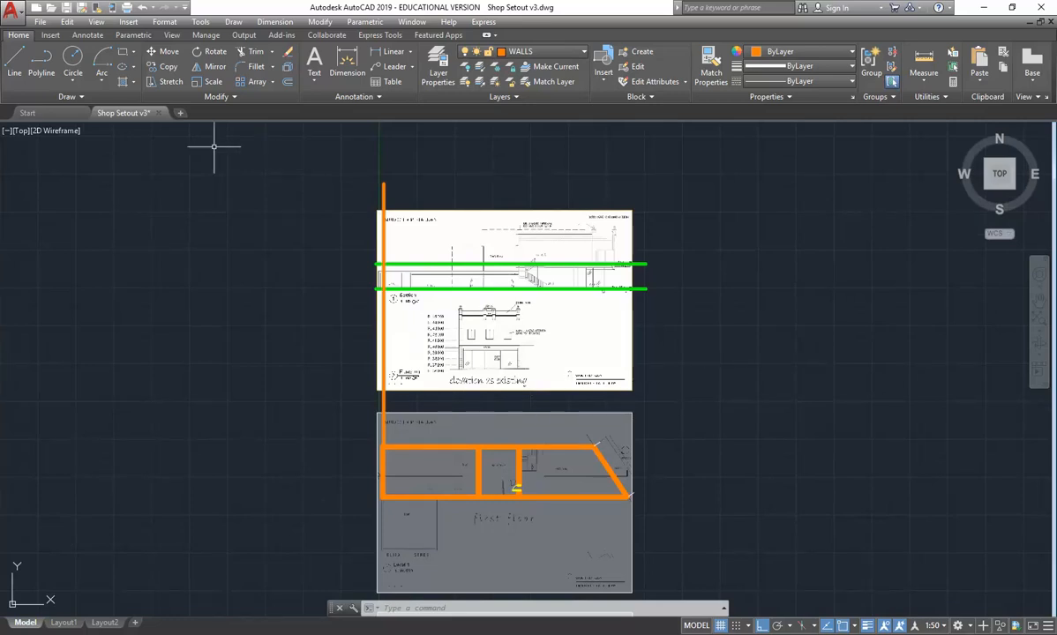
left_click(16, 64)
scroll(706, 375, "up", 6)
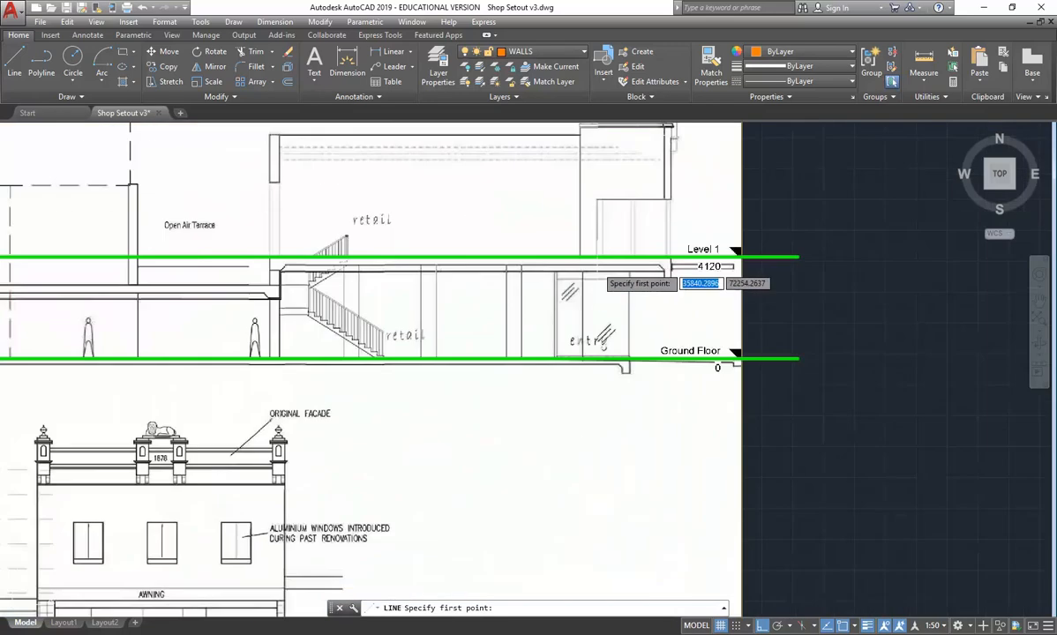
scroll(716, 365, "down", 5)
scroll(575, 352, "up", 6)
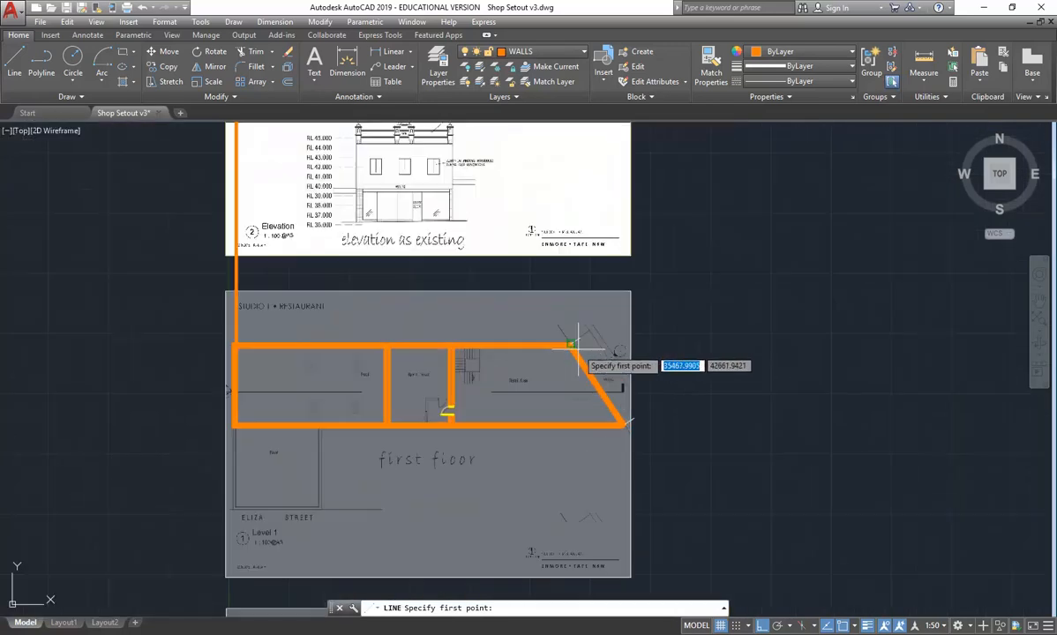
left_click(575, 317)
scroll(547, 314, "down", 4)
scroll(563, 323, "up", 4)
scroll(573, 326, "up", 4)
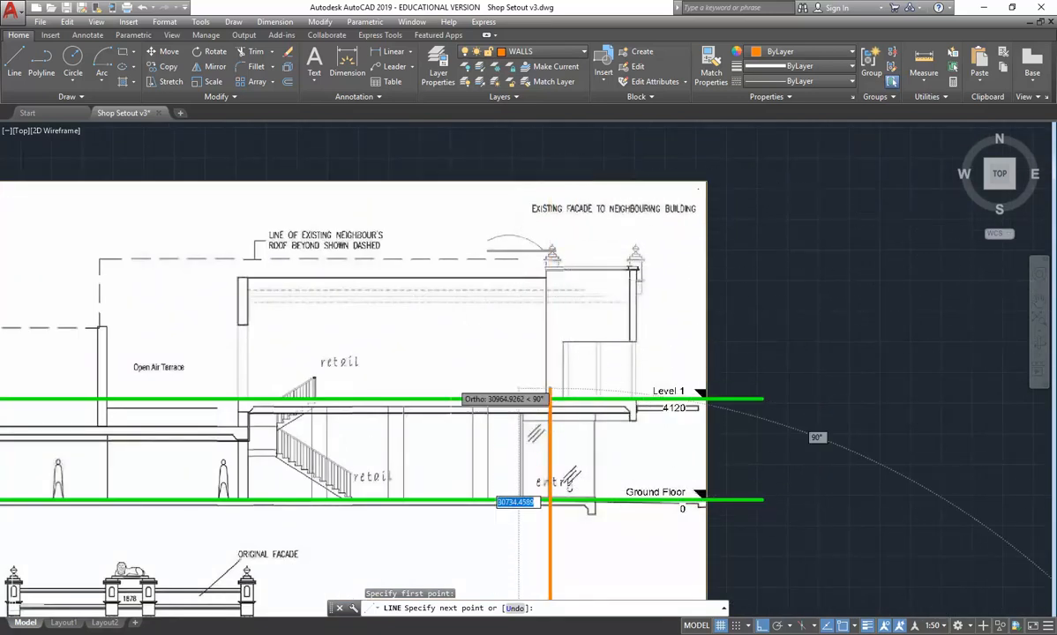
left_click(480, 139)
right_click(464, 136)
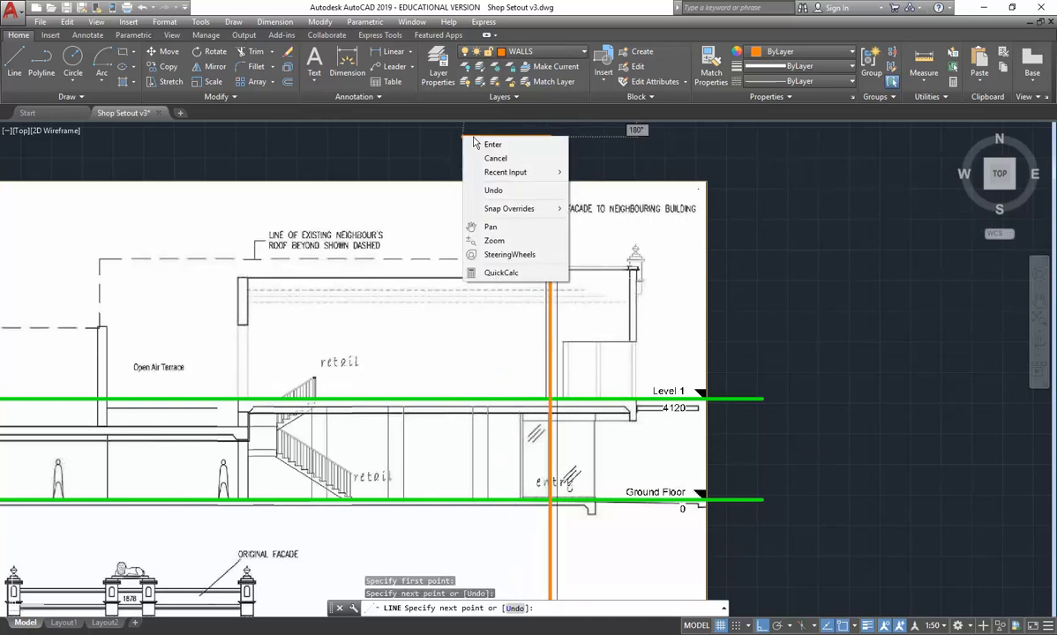
left_click(485, 144)
right_click(548, 231)
left_click(566, 236)
scroll(547, 291, "down", 3)
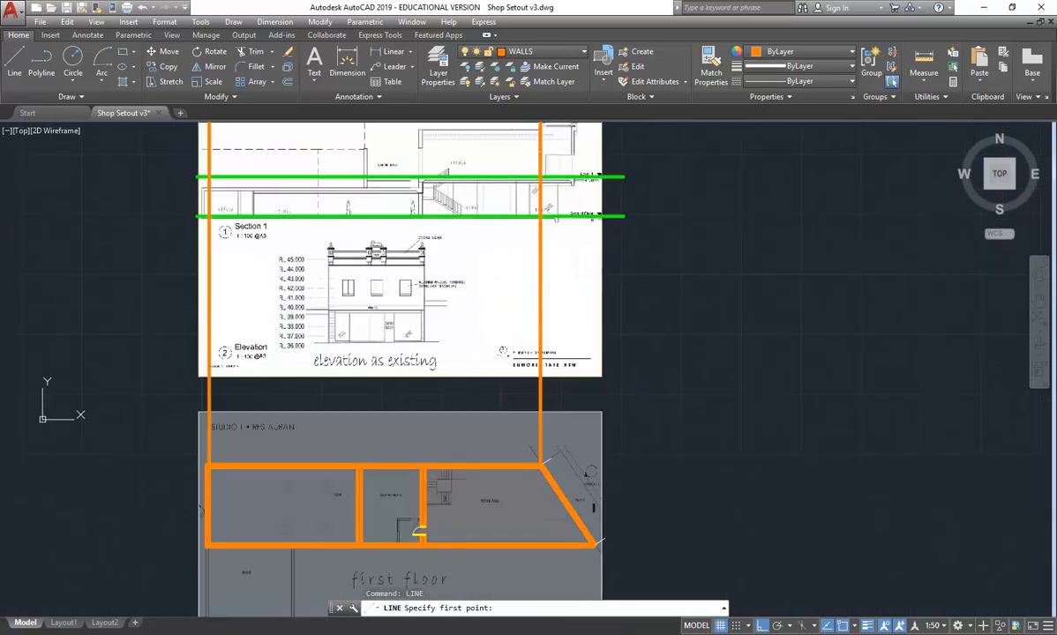
middle_click_drag(571, 477, 573, 418)
key("Escape")
key("Escape")
- Draw a vertical line from where the section cut line crosses the plan's angled wall up past the top of the section sheet
scroll(569, 463, "up", 6)
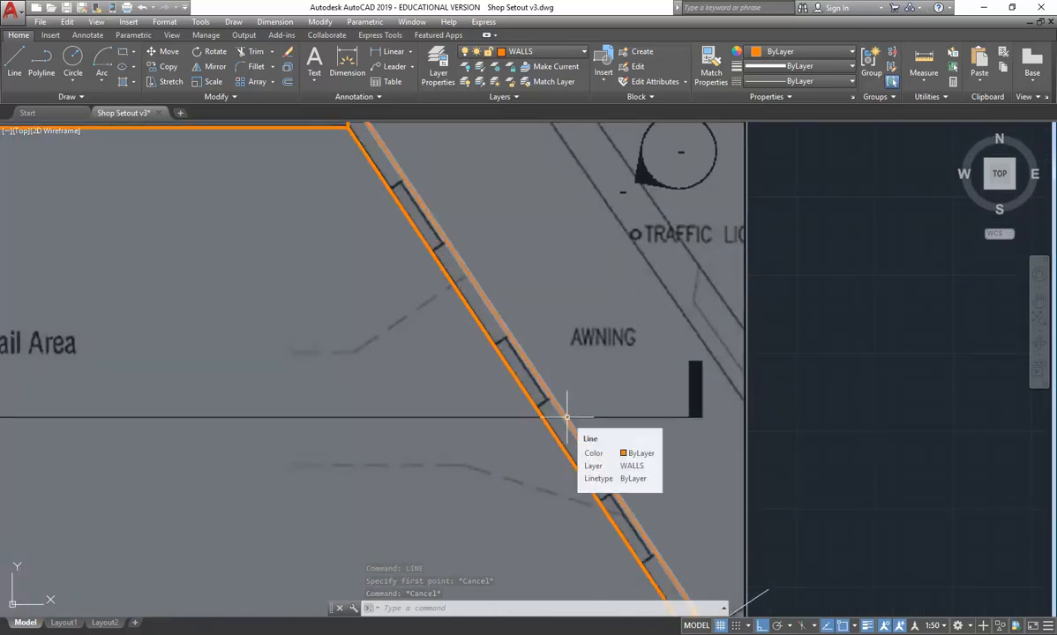
left_click(14, 62)
scroll(555, 416, "up", 5)
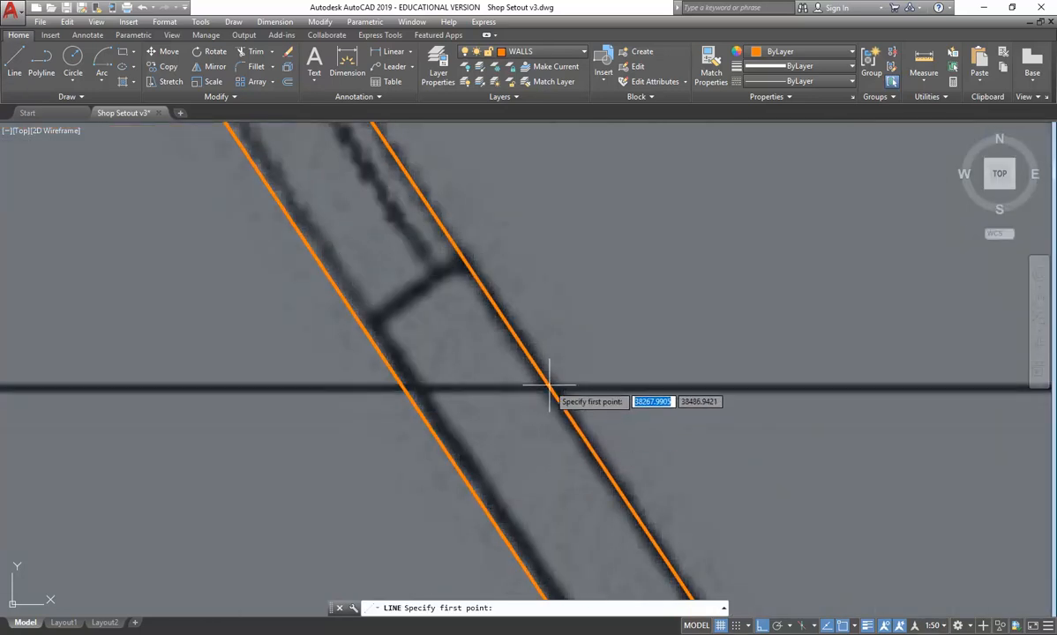
left_click(548, 476)
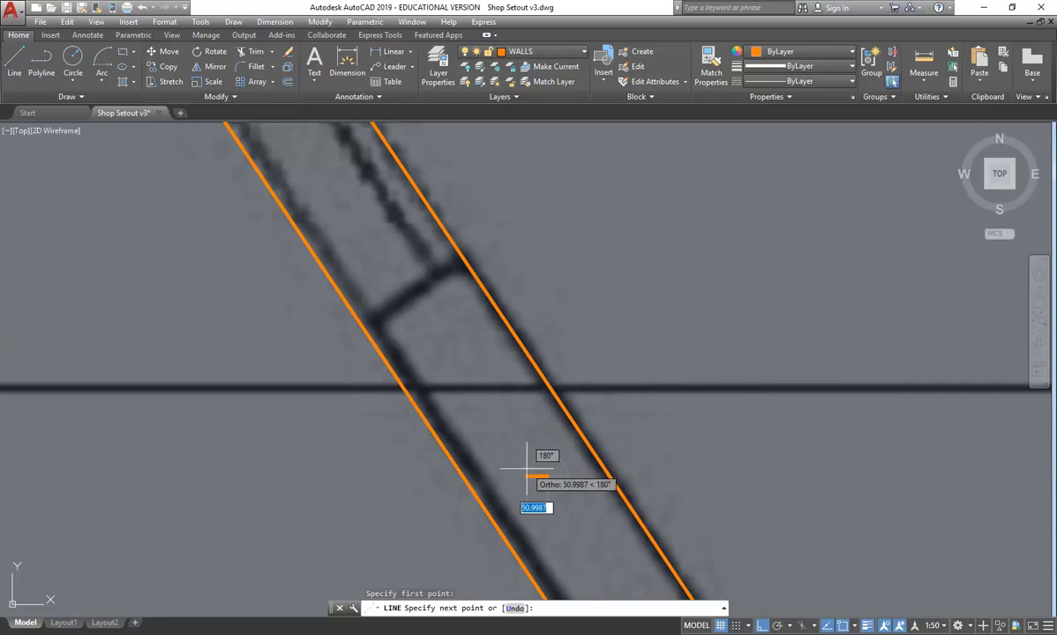
scroll(567, 216, "down", 2)
scroll(561, 213, "down", 5)
middle_click_drag(561, 213, 556, 417)
scroll(547, 328, "down", 5)
middle_click_drag(531, 275, 537, 403)
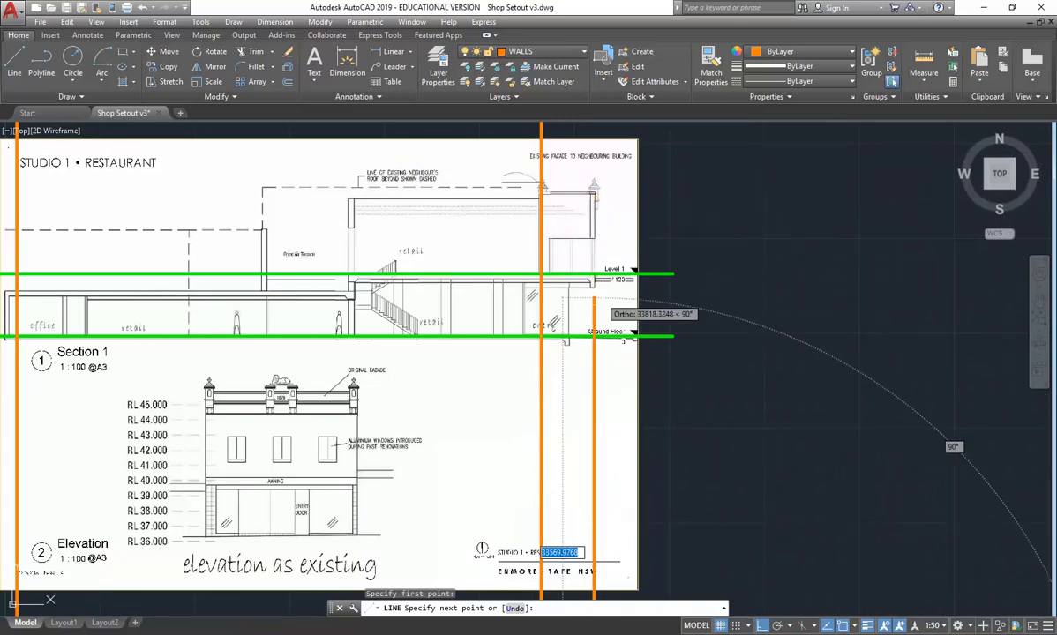
middle_click_drag(584, 171, 590, 216)
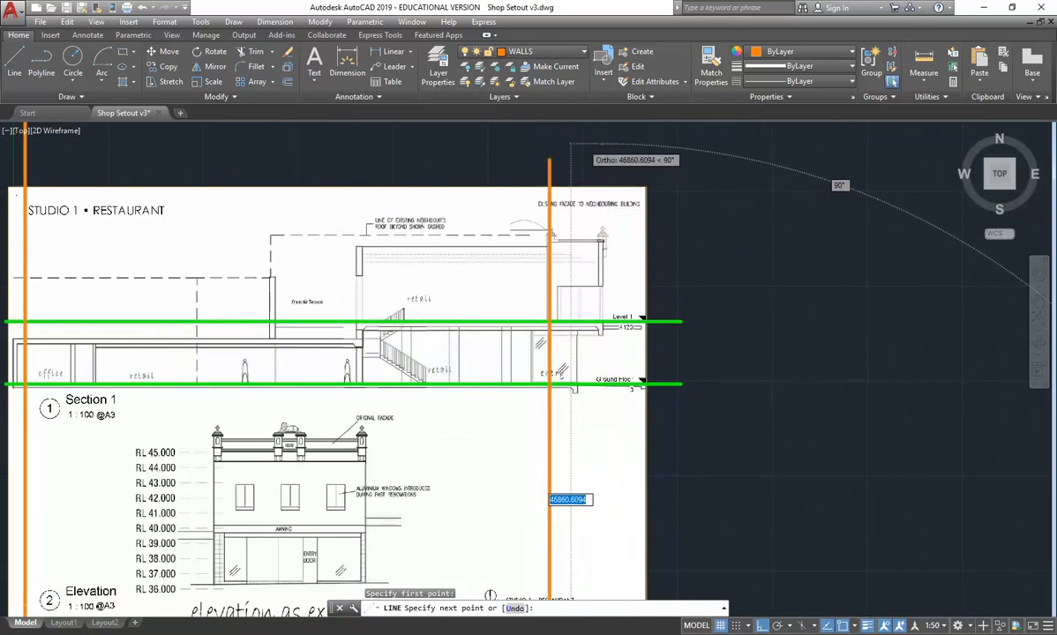
key("Escape")
key("Escape")
- Examine how the projected wall lines align with the walls on the section sheet at the street front and the office end
scroll(583, 341, "up", 5)
scroll(635, 318, "up", 2)
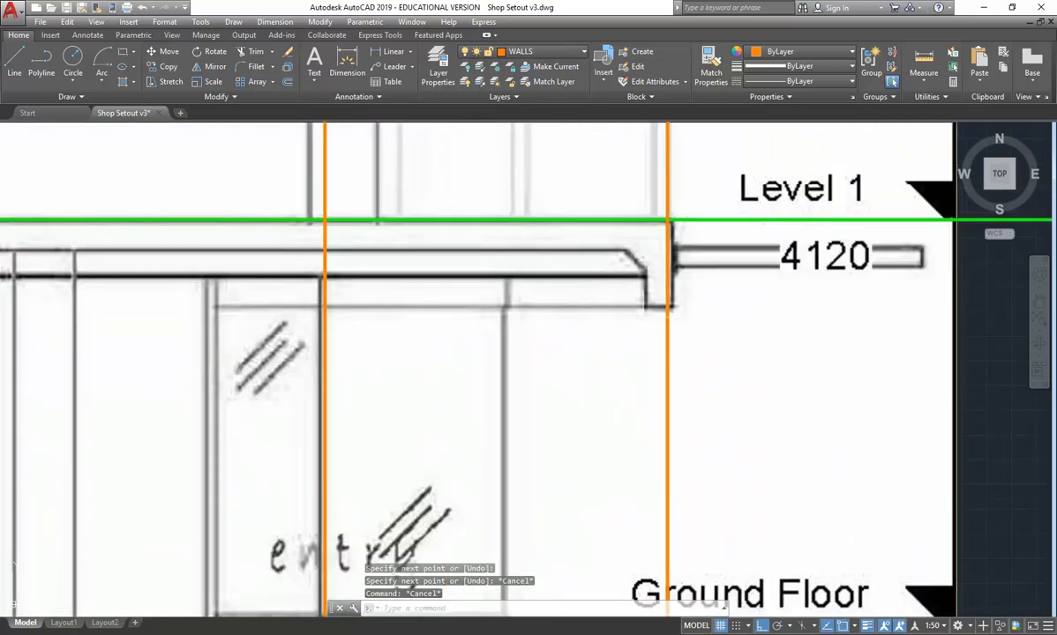
scroll(483, 292, "down", 8)
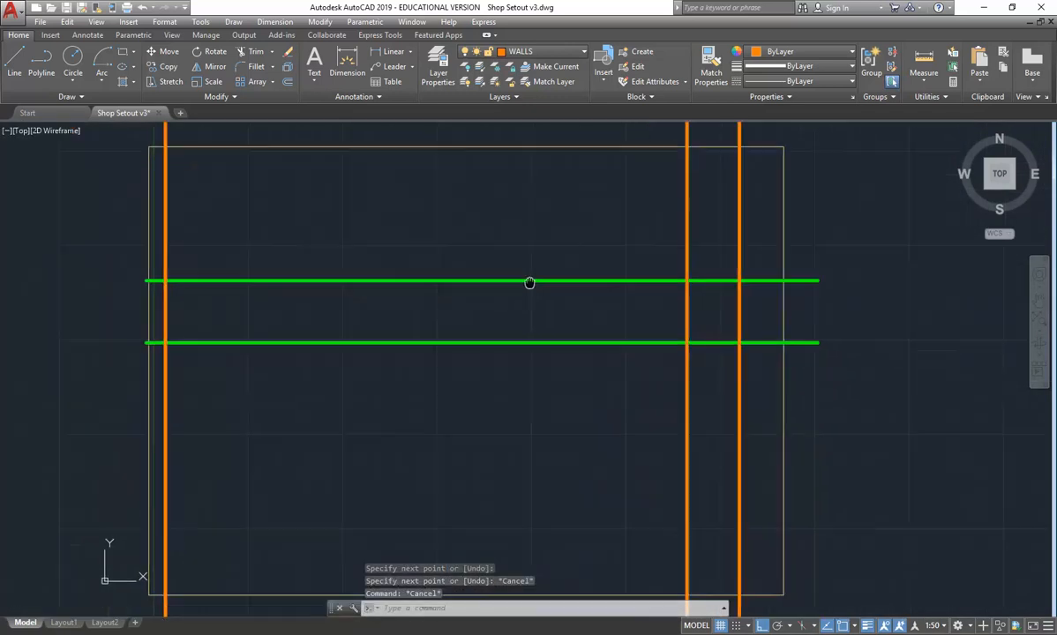
middle_click_drag(158, 319, 211, 218)
scroll(212, 237, "down", 4)
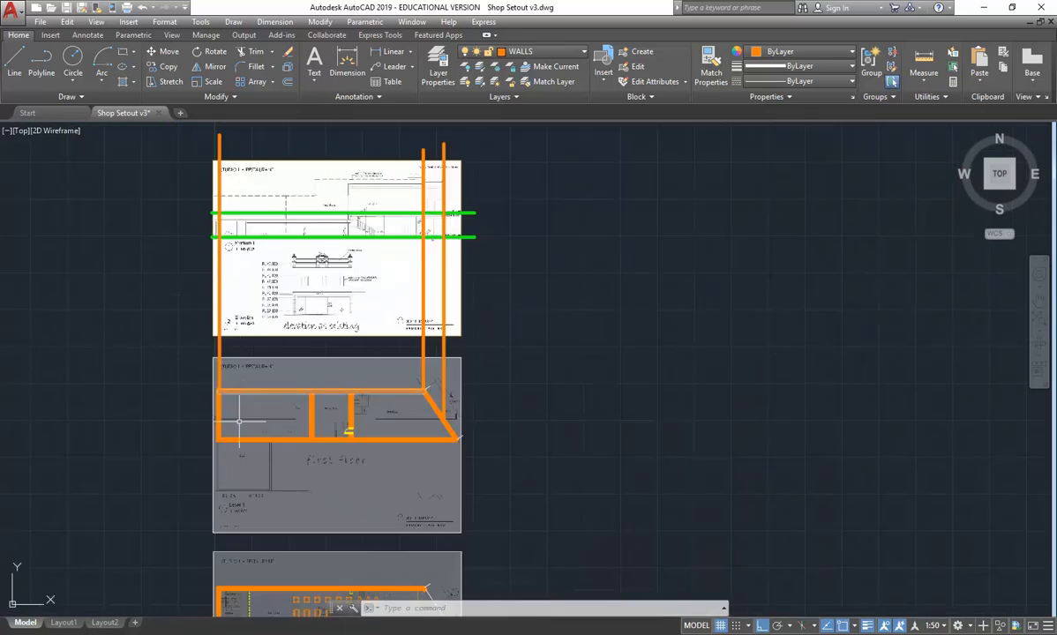
scroll(194, 231, "up", 8)
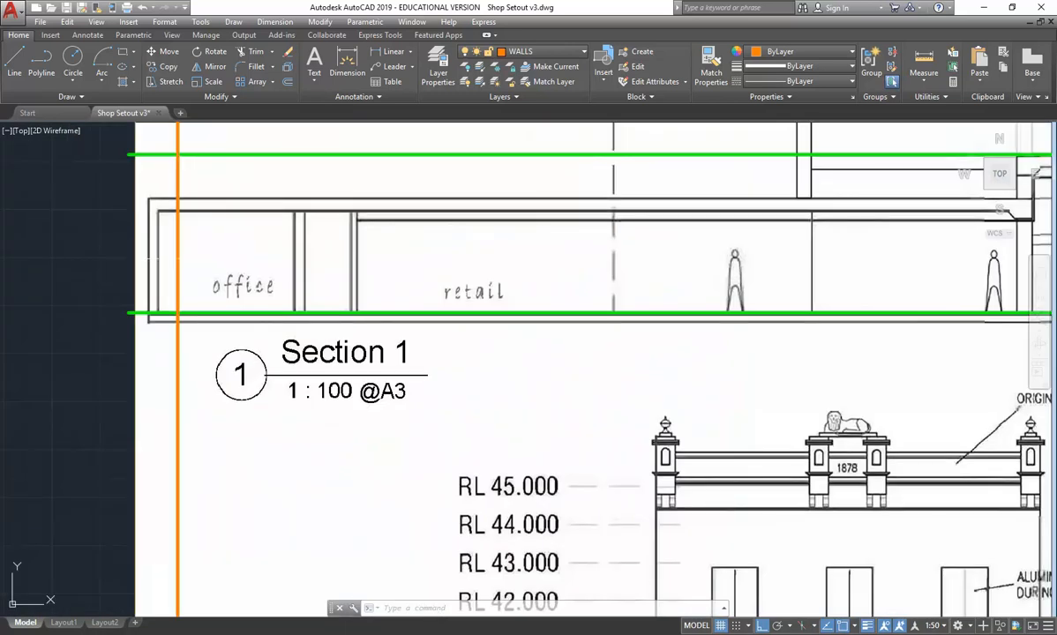
scroll(168, 260, "down", 4)
scroll(157, 259, "down", 4)
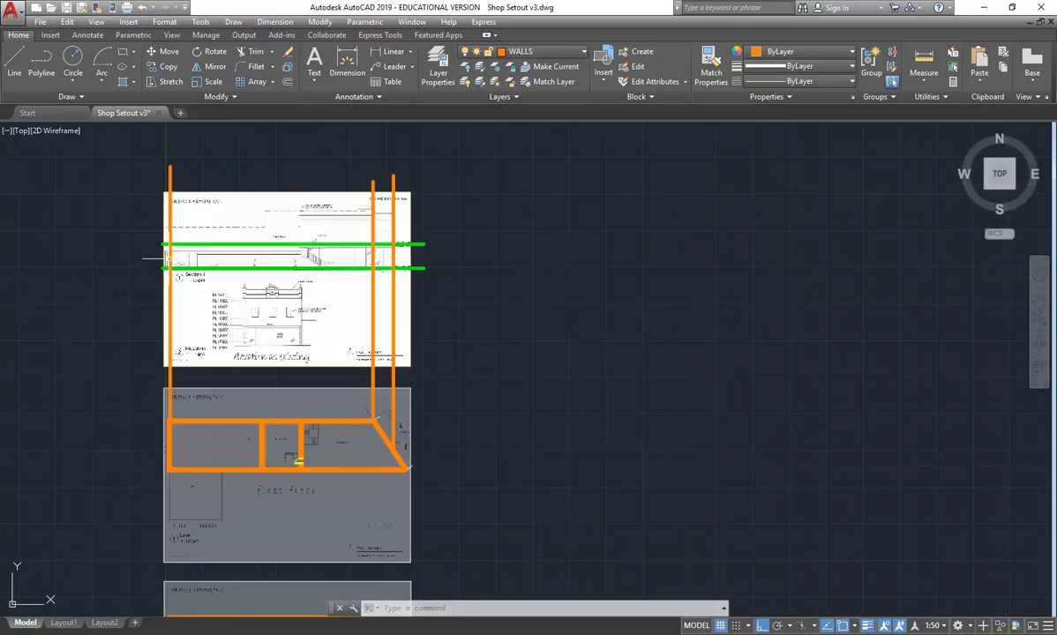
scroll(353, 226, "up", 6)
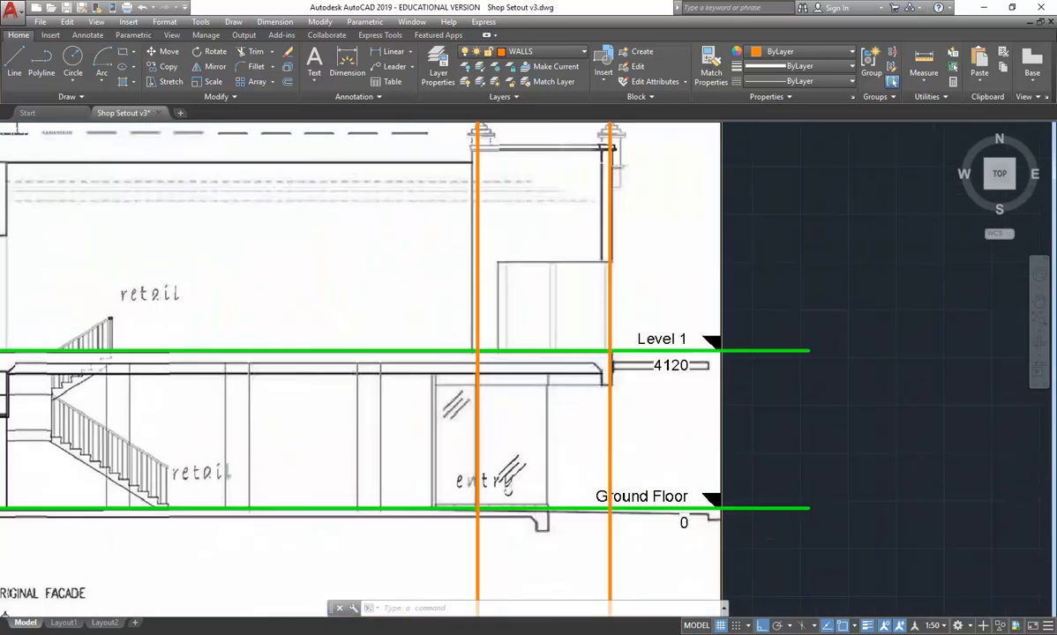
left_click(913, 56)
scroll(740, 275, "up", 2)
middle_click_drag(737, 277, 669, 229)
middle_click_drag(415, 389, 486, 315)
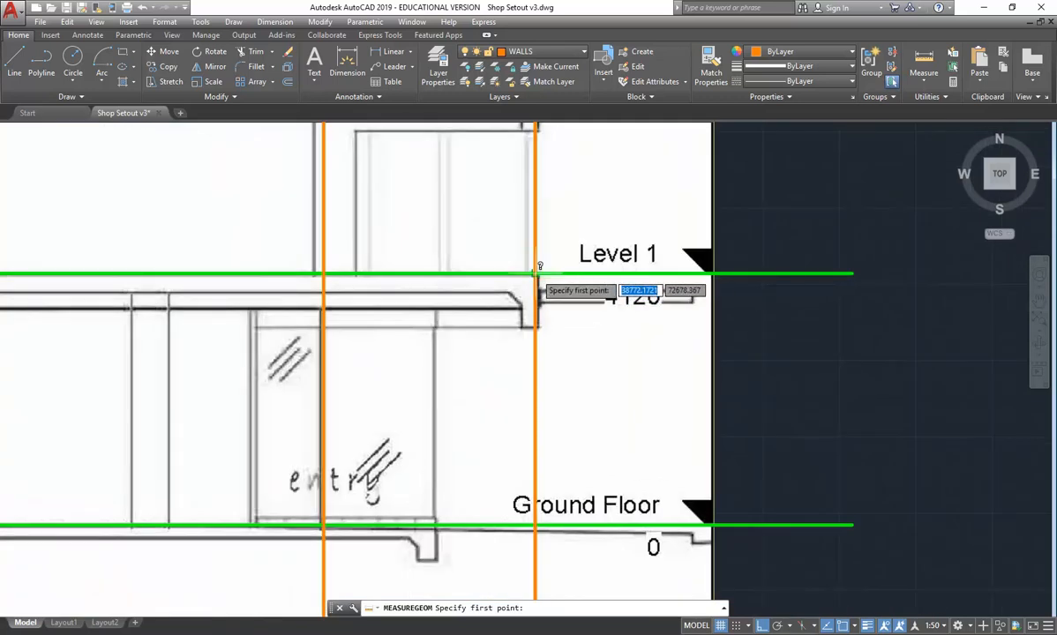
left_click(538, 273)
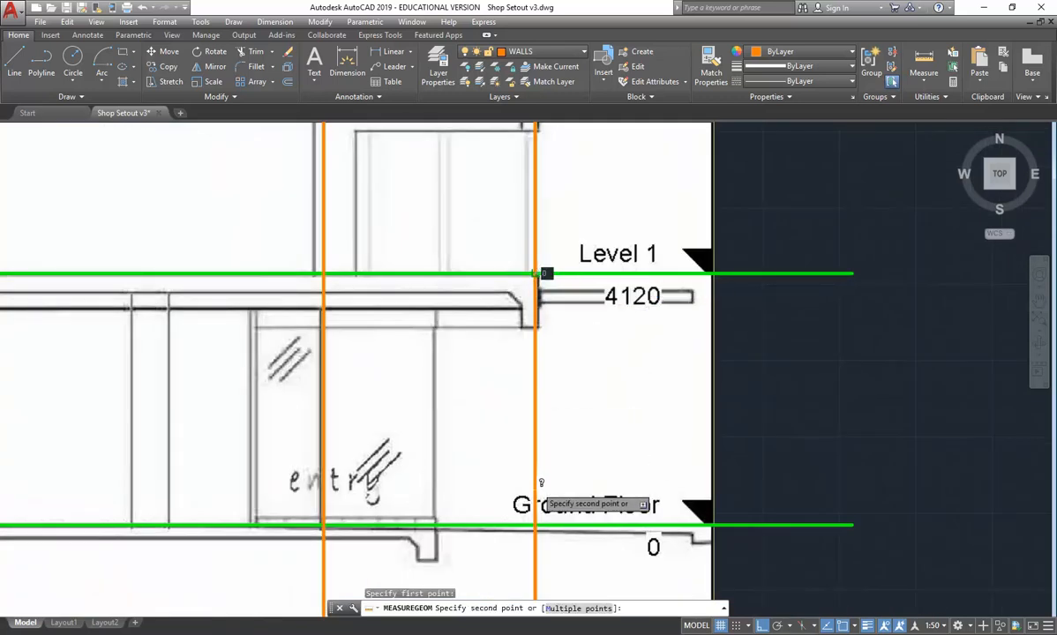
key("Escape")
- Draw a vertical line from the terrace-side face of the wall between Open Air Terrace and Retail Area up past the section's dashed roof line
scroll(526, 346, "down", 10)
scroll(405, 392, "up", 4)
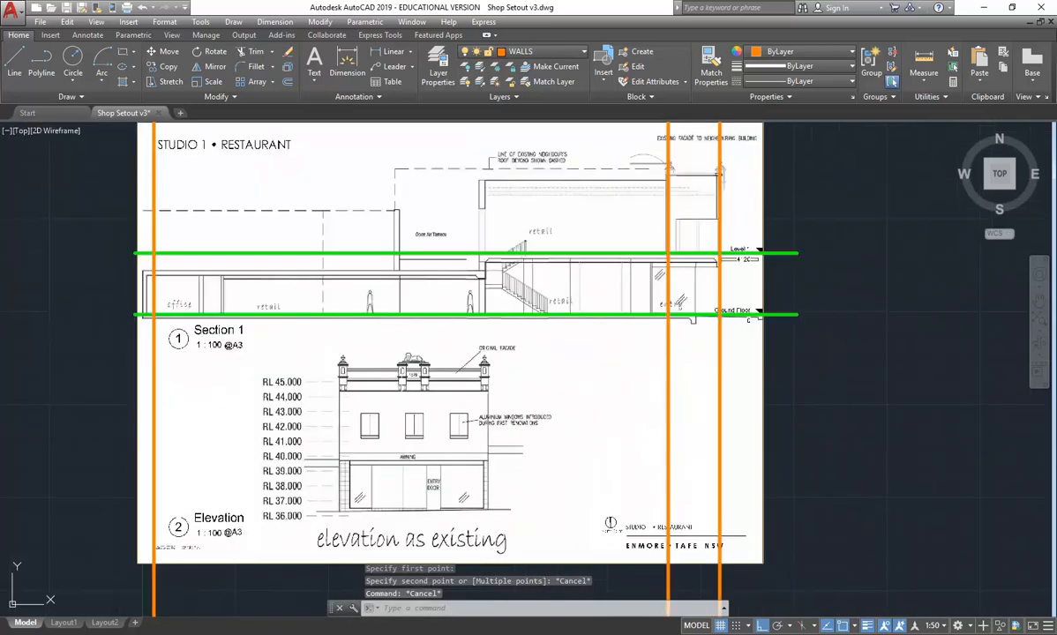
scroll(407, 395, "down", 5)
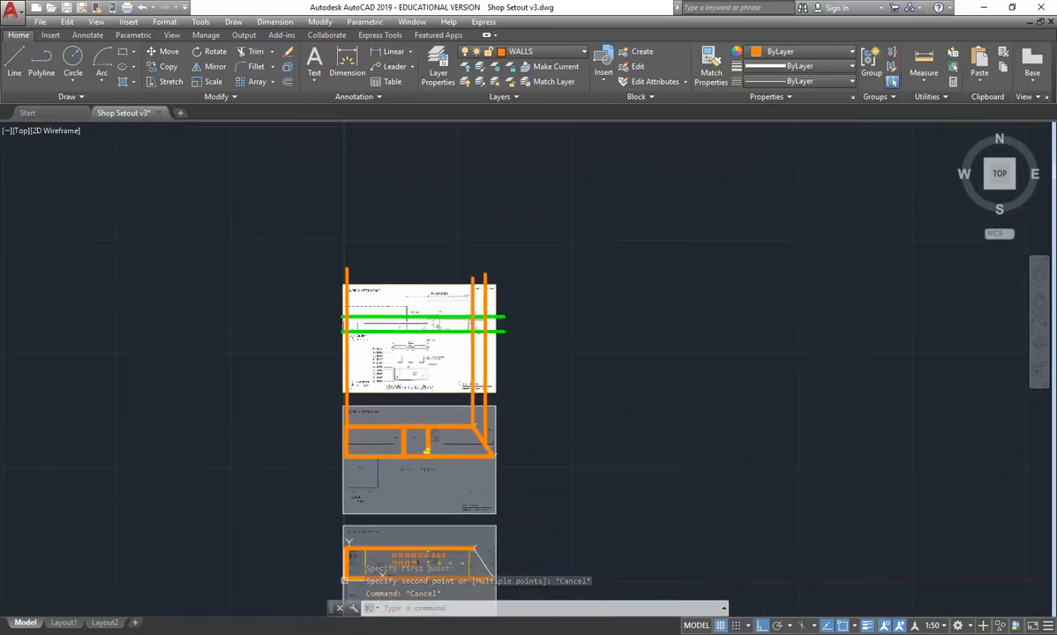
scroll(407, 395, "up", 4)
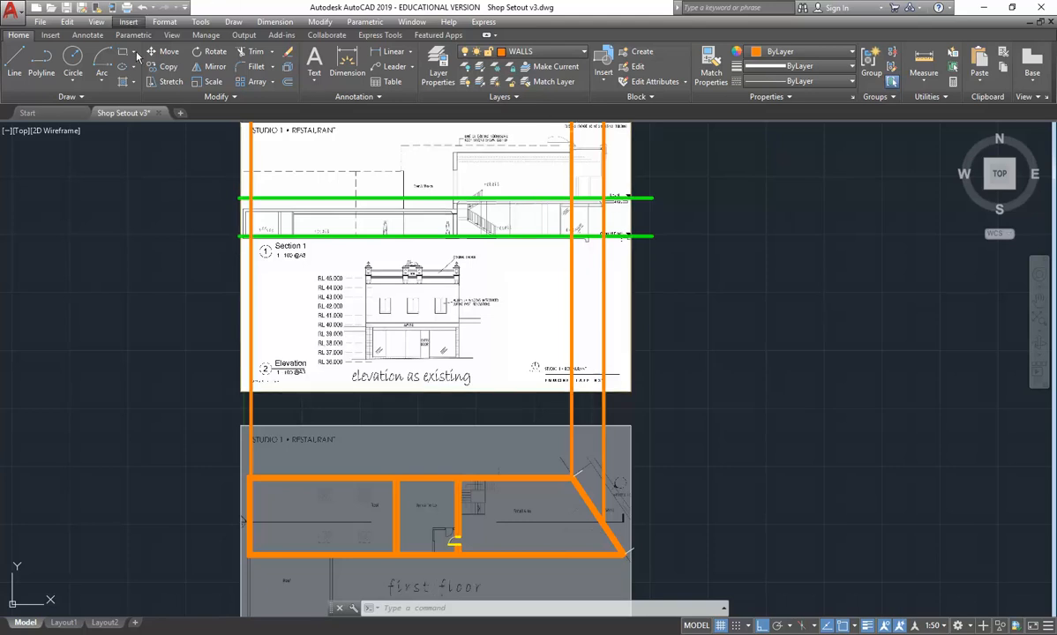
left_click(21, 58)
scroll(467, 502, "up", 6)
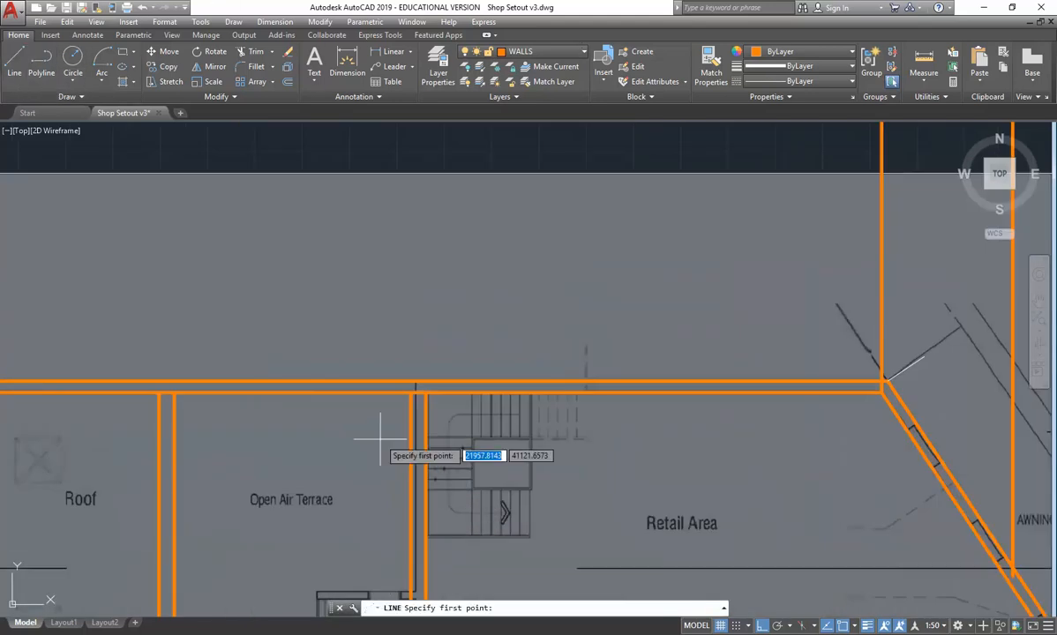
left_click(412, 390)
scroll(424, 271, "down", 4)
middle_click_drag(424, 267, 470, 508)
scroll(469, 494, "down", 2)
middle_click_drag(442, 233, 442, 389)
scroll(449, 387, "up", 6)
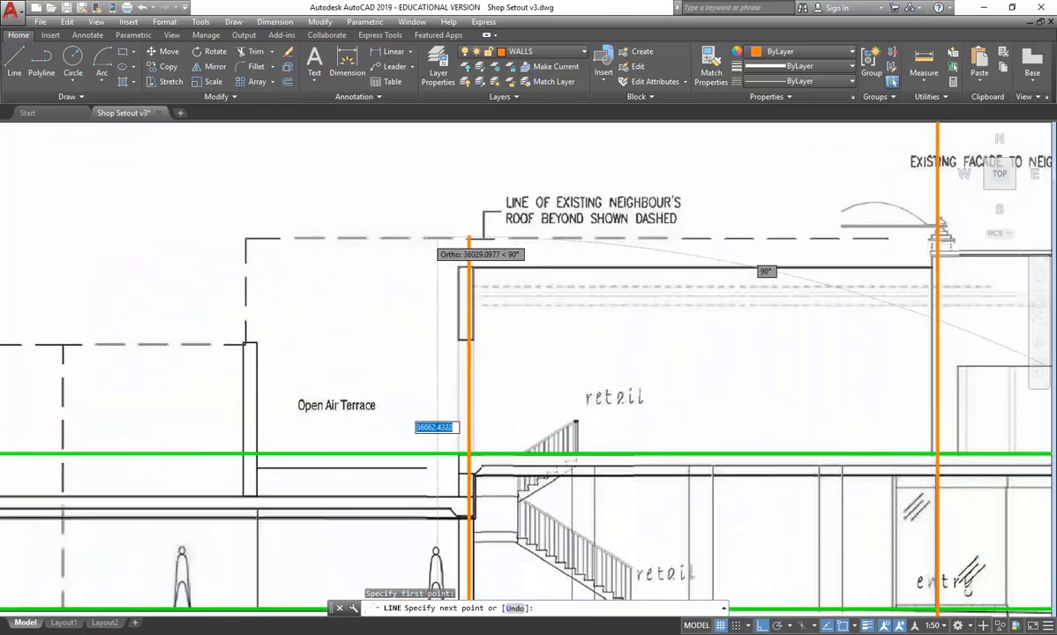
left_click(416, 178)
right_click(417, 179)
left_click(424, 185)
- Draw a vertical line from the retail-side face of the same terrace wall up past the dashed neighbour's roof line on the section
scroll(418, 325, "down", 6)
middle_click_drag(418, 326, 454, 50)
right_click(417, 281)
left_click(424, 287)
scroll(473, 366, "up", 4)
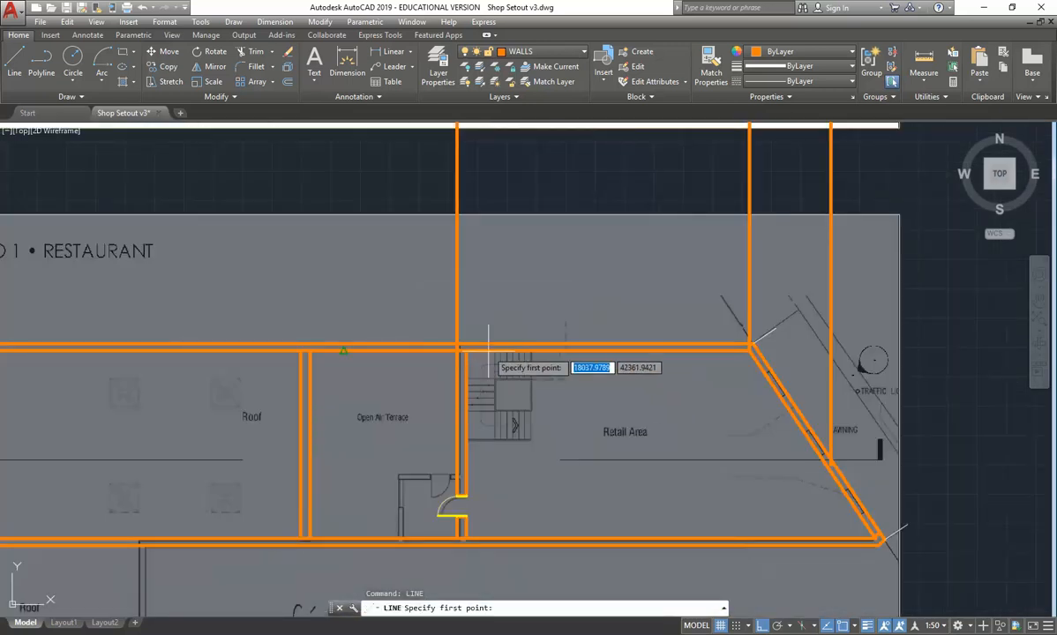
left_click(467, 351)
scroll(457, 260, "down", 4)
middle_click_drag(457, 260, 461, 490)
left_click(479, 179)
right_click(479, 180)
left_click(487, 187)
scroll(463, 217, "up", 2)
middle_click_drag(463, 216, 441, 276)
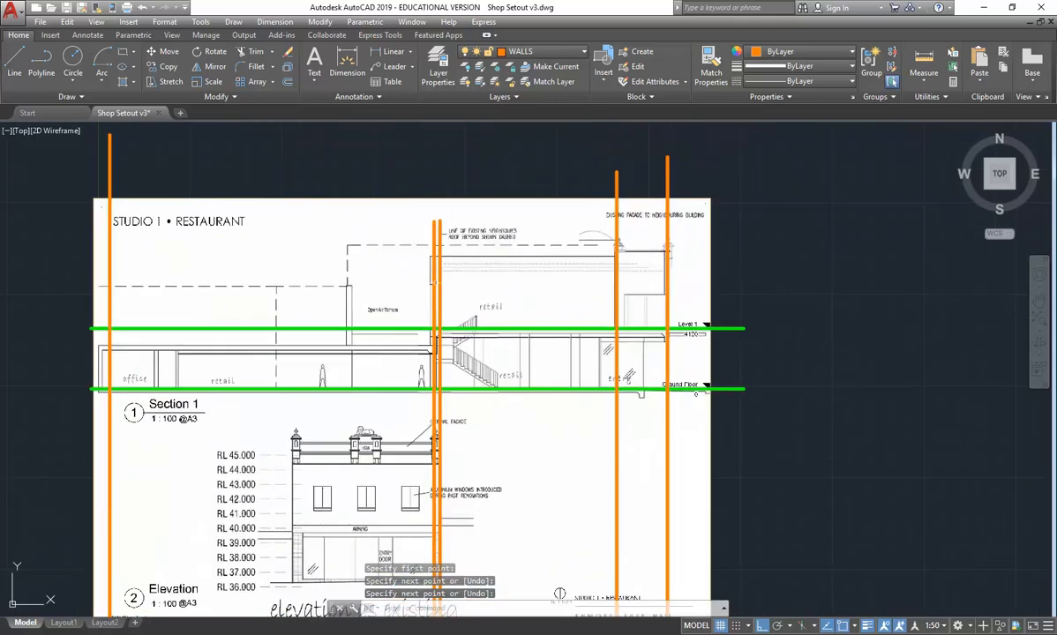
scroll(450, 344, "up", 3)
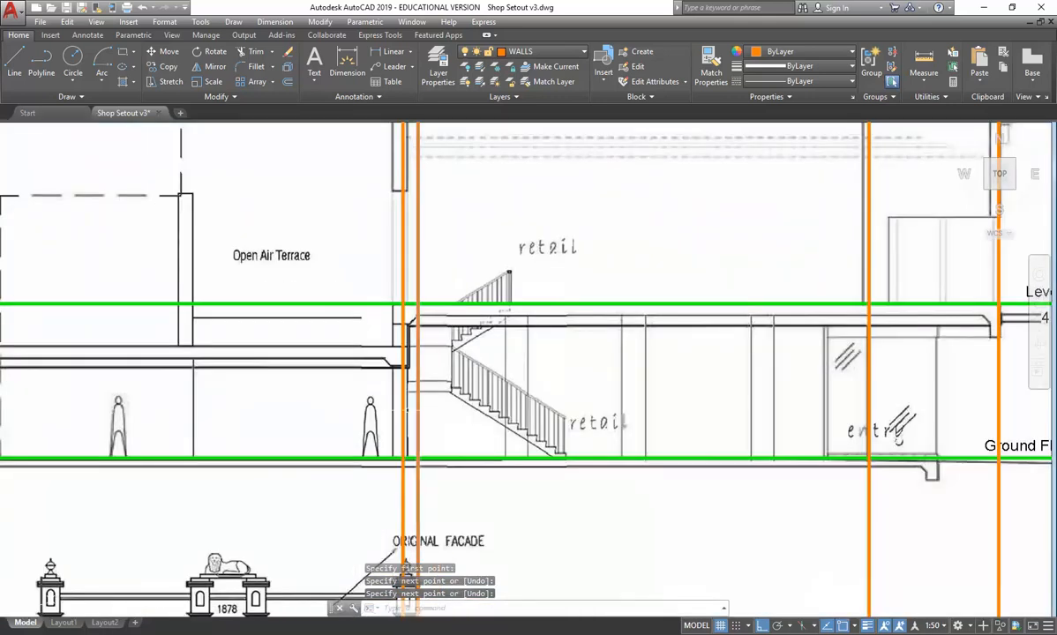
scroll(537, 344, "down", 2)
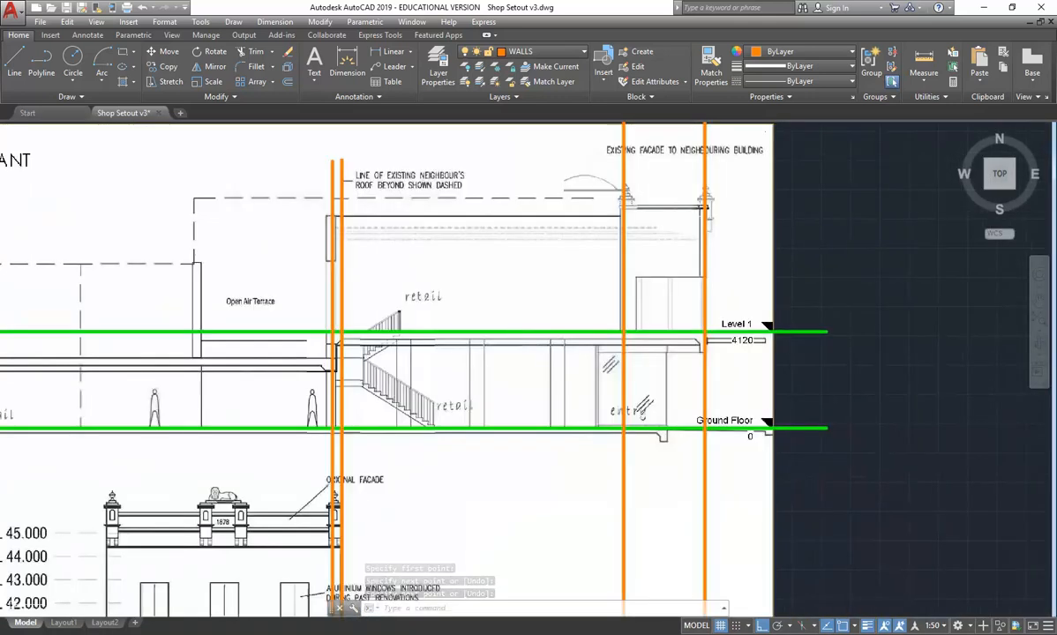
middle_click_drag(537, 344, 505, 384)
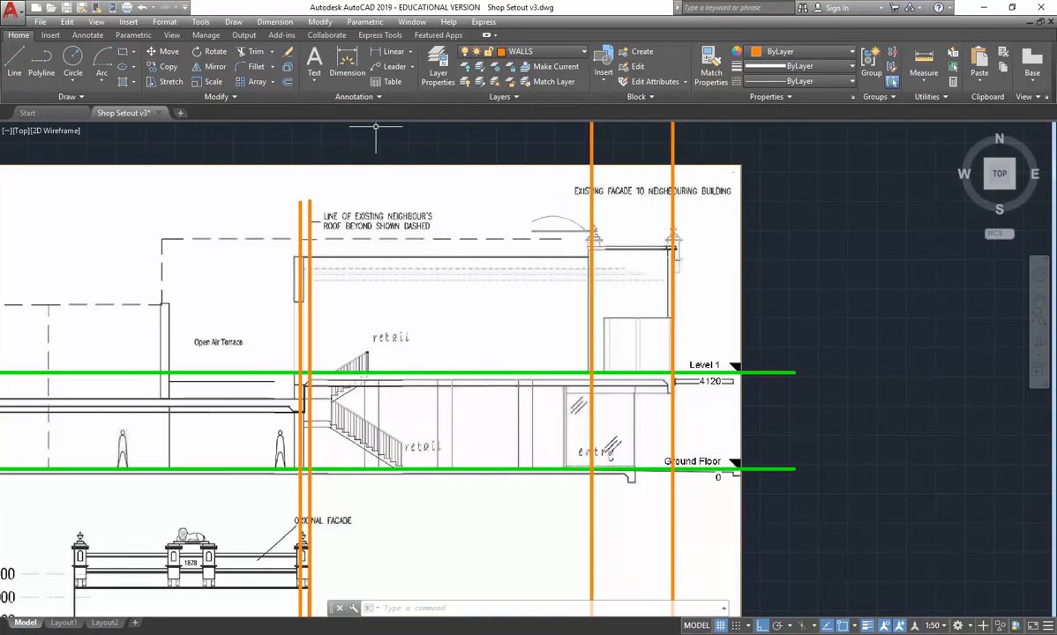
- Create a new layer named CEILING
left_click(437, 68)
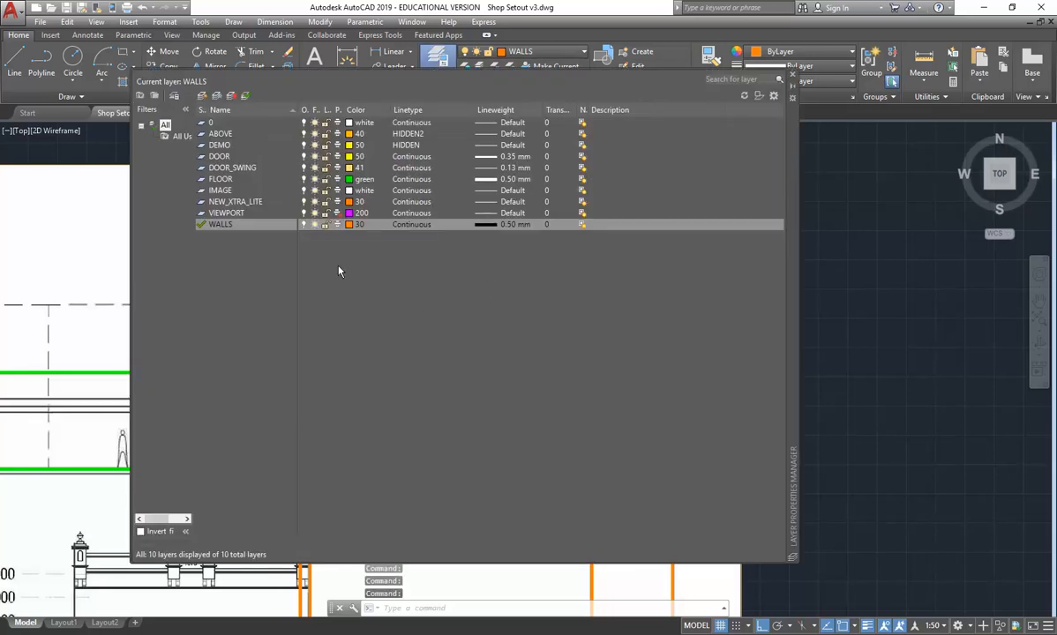
left_click(202, 96)
type("C")
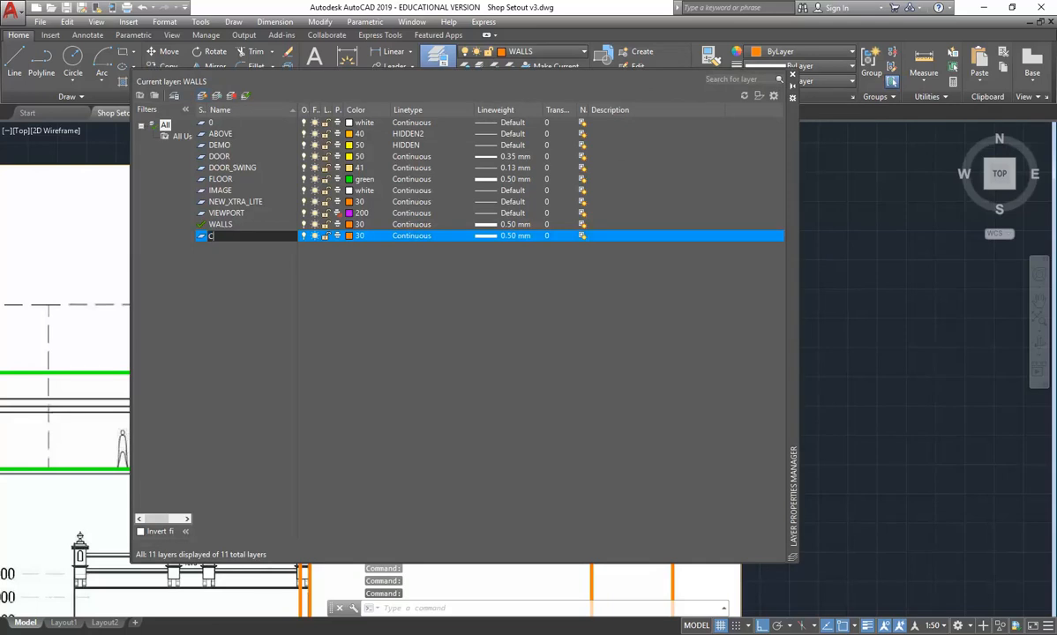
type("EILING")
key("Return")
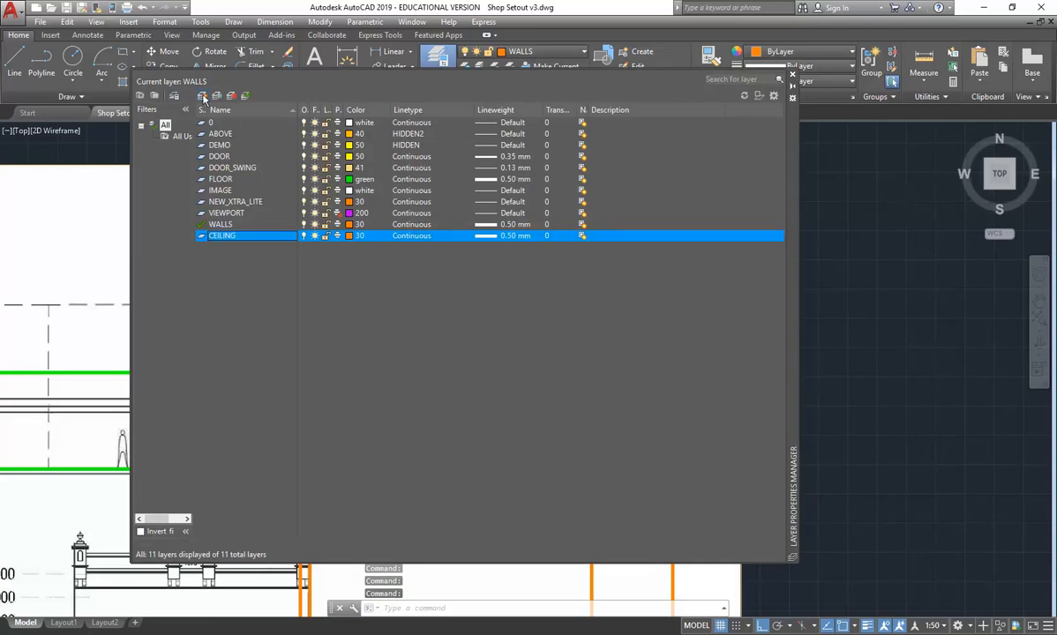
- Set the CEILING layer's color to index color 221
left_click(350, 237)
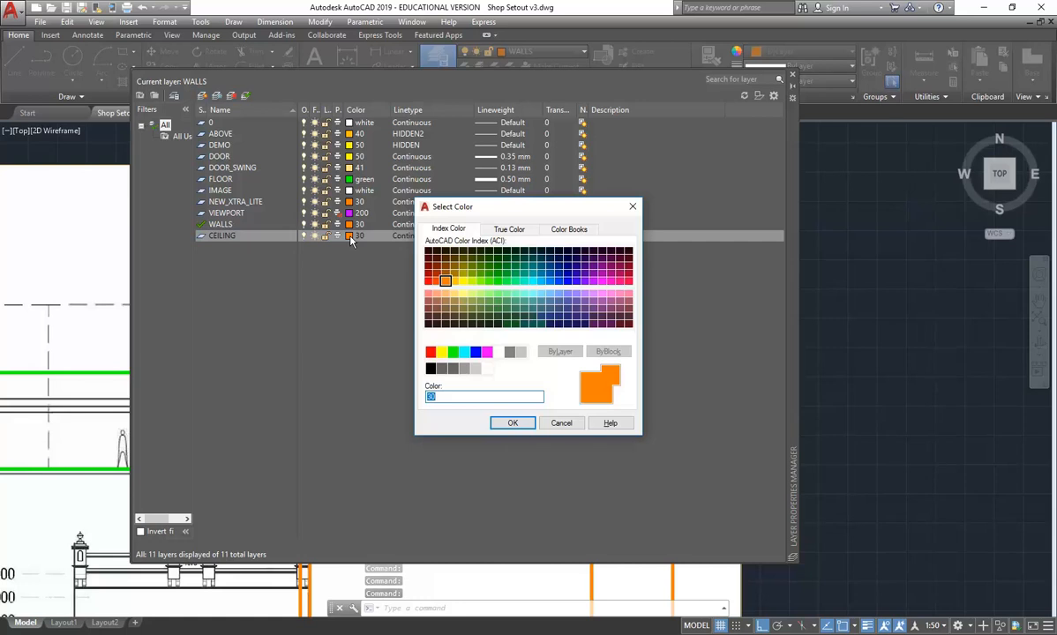
left_click_drag(530, 216, 468, 182)
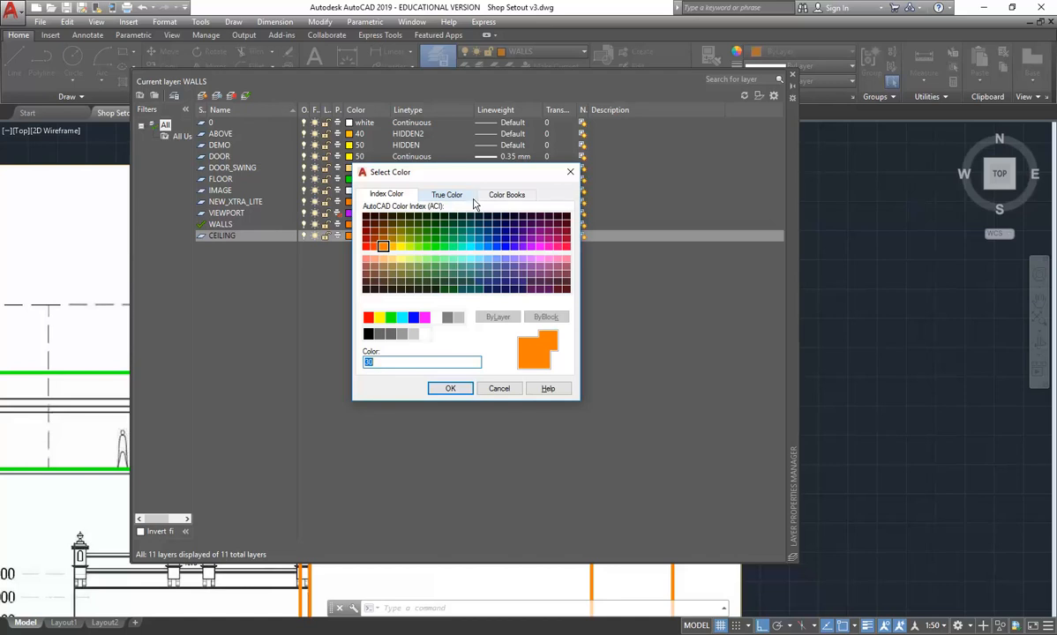
left_click(531, 259)
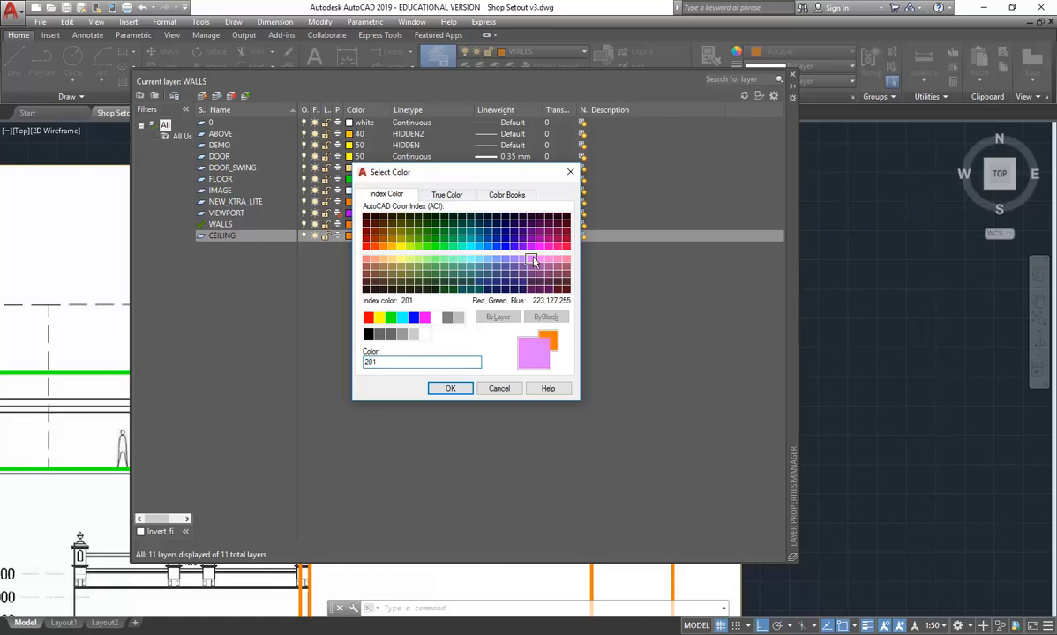
left_click(540, 259)
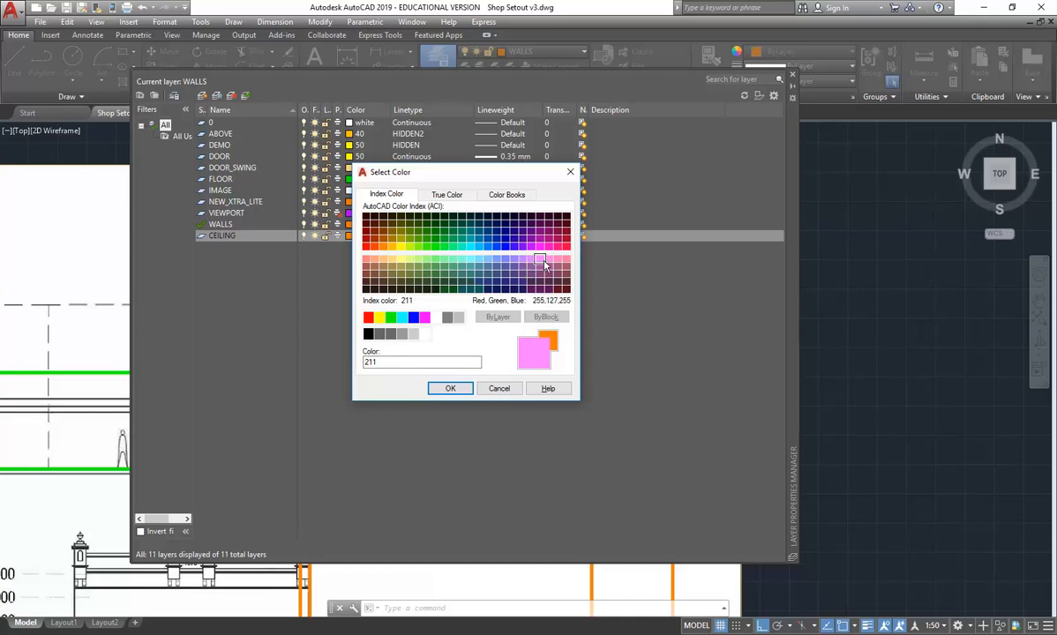
left_click(451, 388)
- Make CEILING the current layer, review its lineweight setting, and close the layer manager
left_click(244, 95)
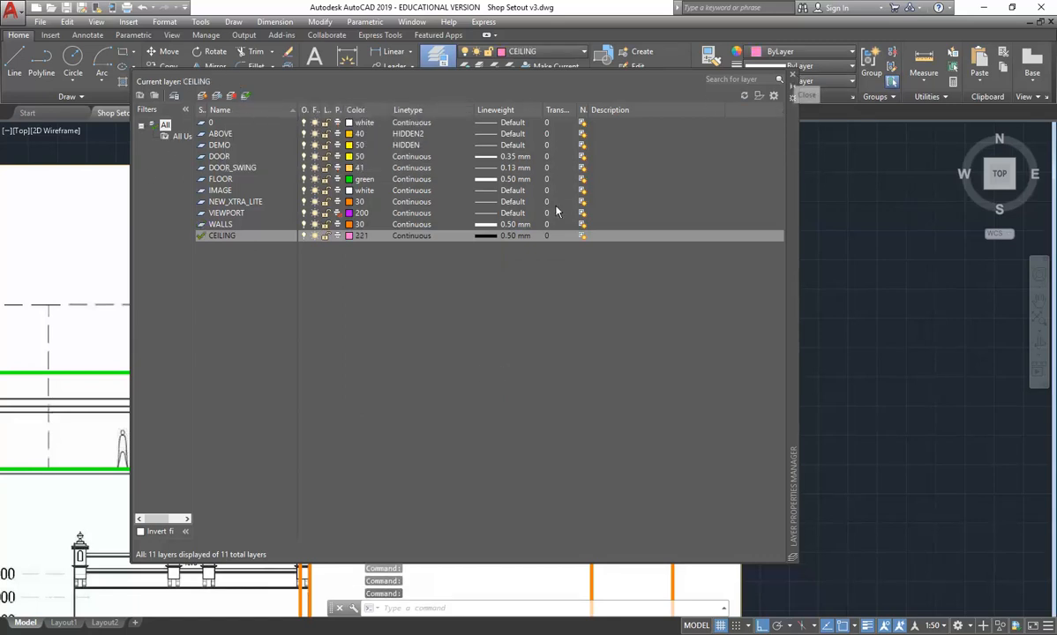
left_click(483, 237)
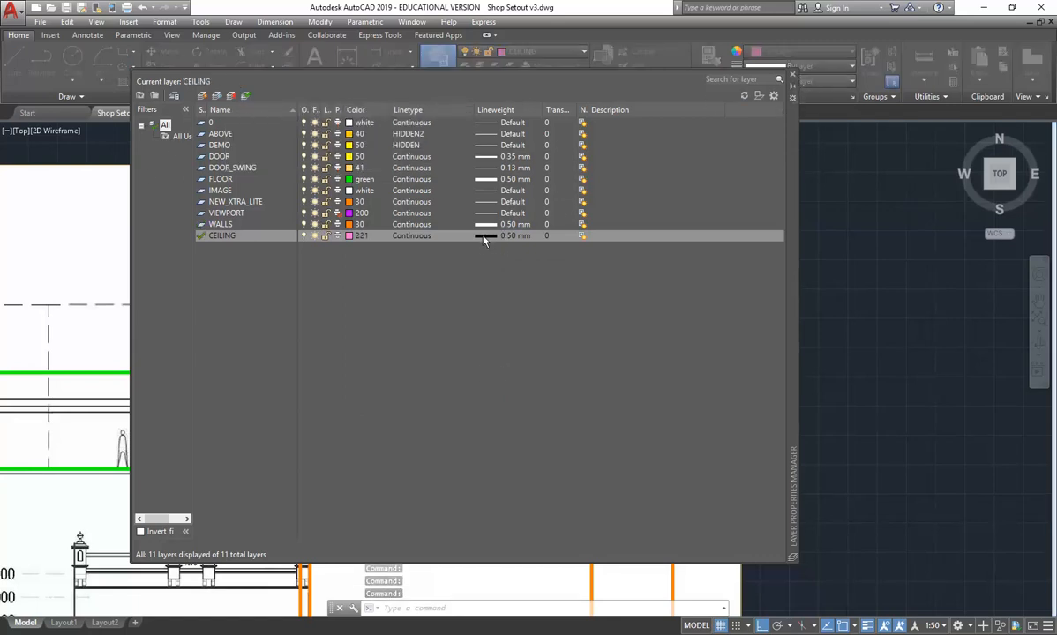
scroll(390, 216, "down", 1)
left_click(407, 304)
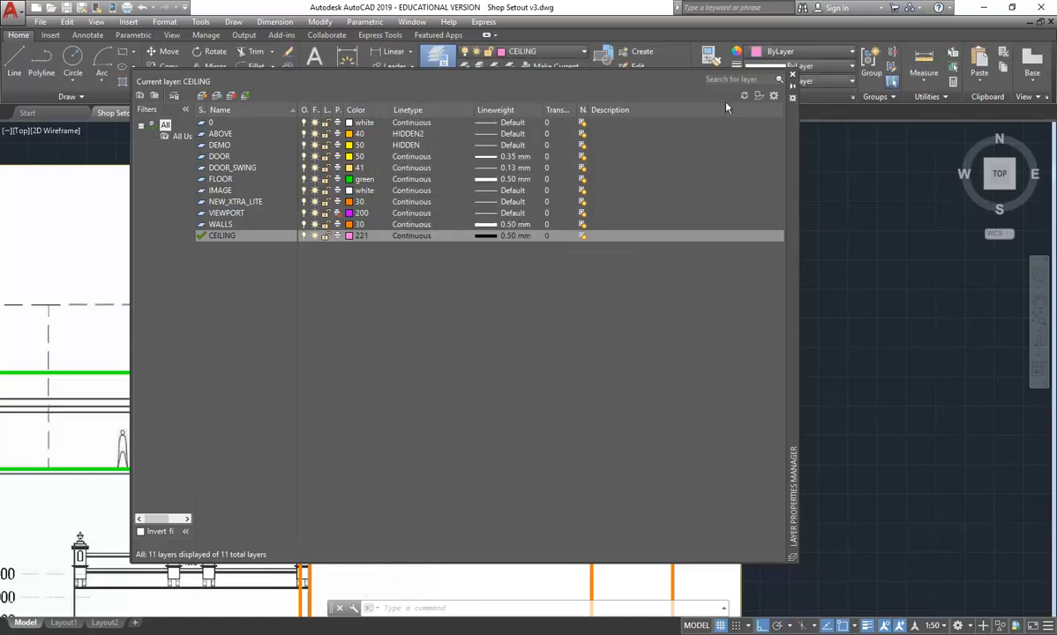
left_click(792, 75)
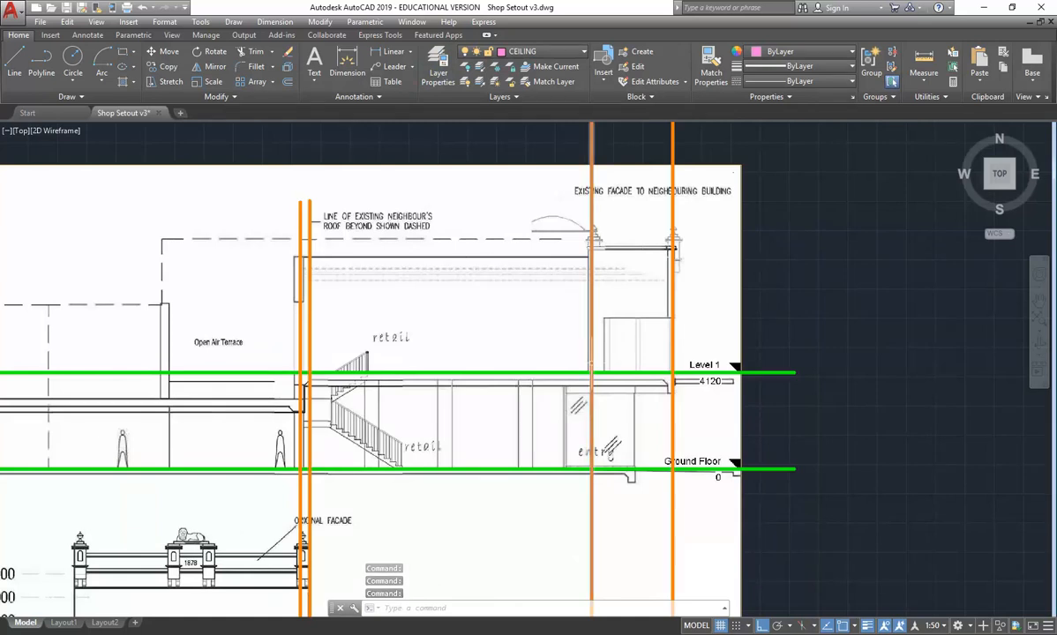
- Measure the vertical distance from the upper retail roof line down to the Level 1 line on the section
left_click(924, 62)
scroll(568, 256, "up", 5)
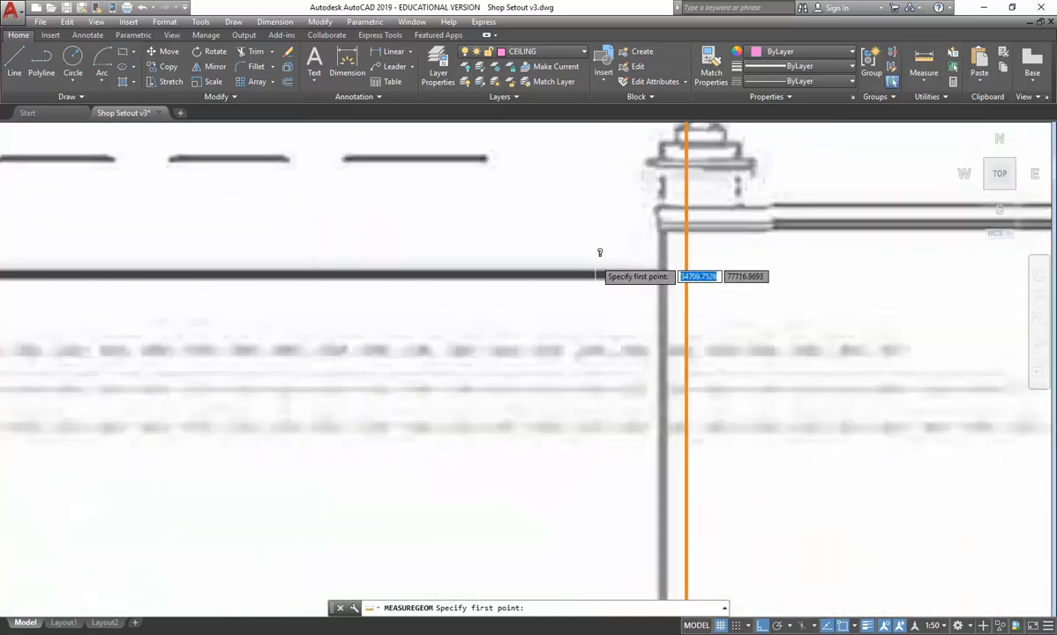
left_click(618, 271)
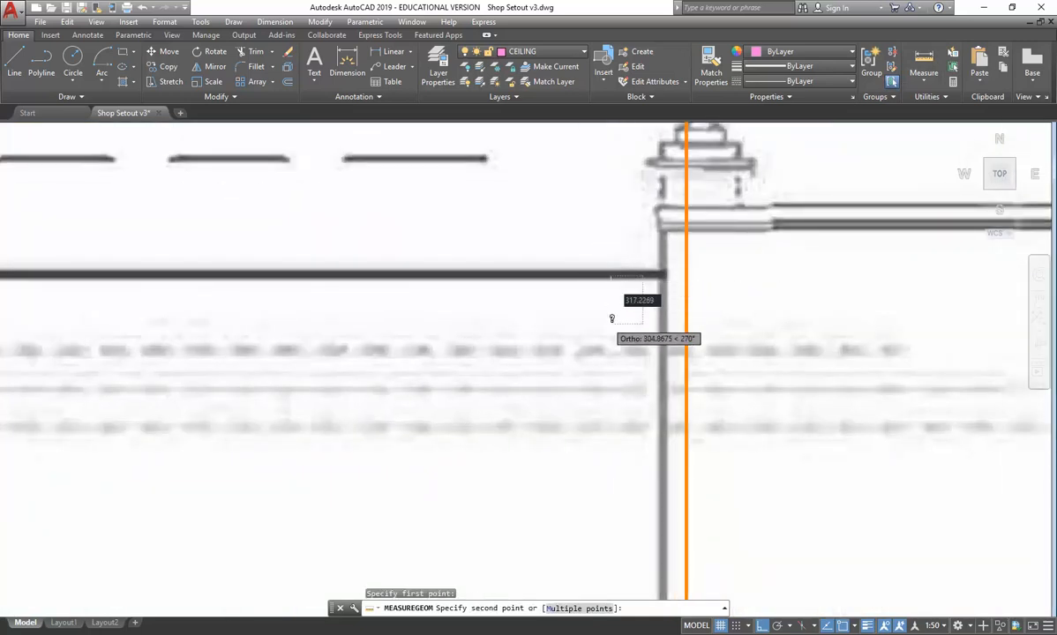
scroll(591, 344, "down", 5)
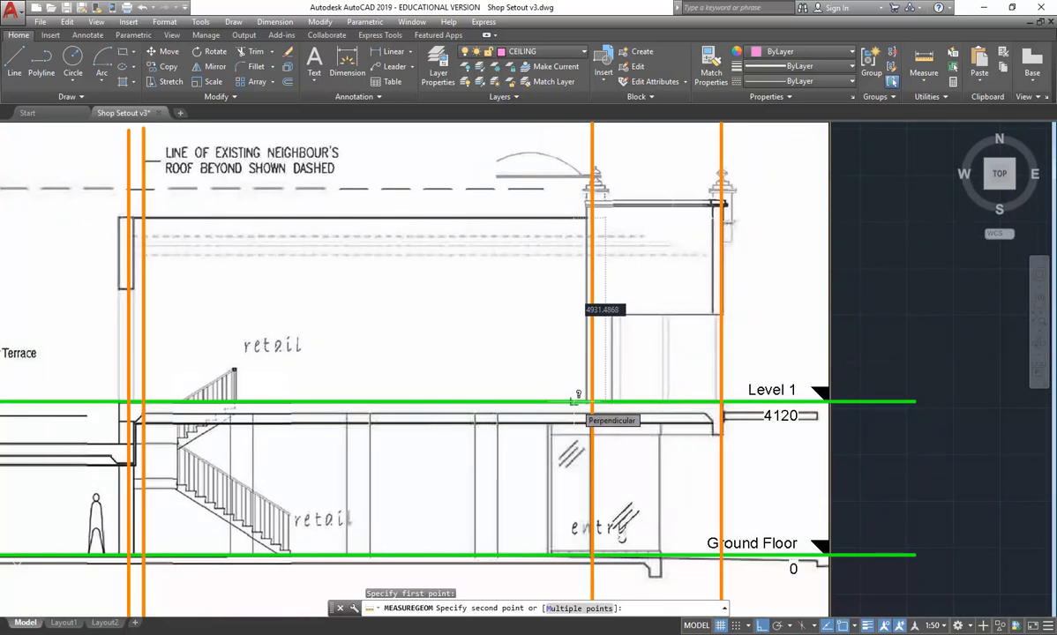
left_click(574, 402)
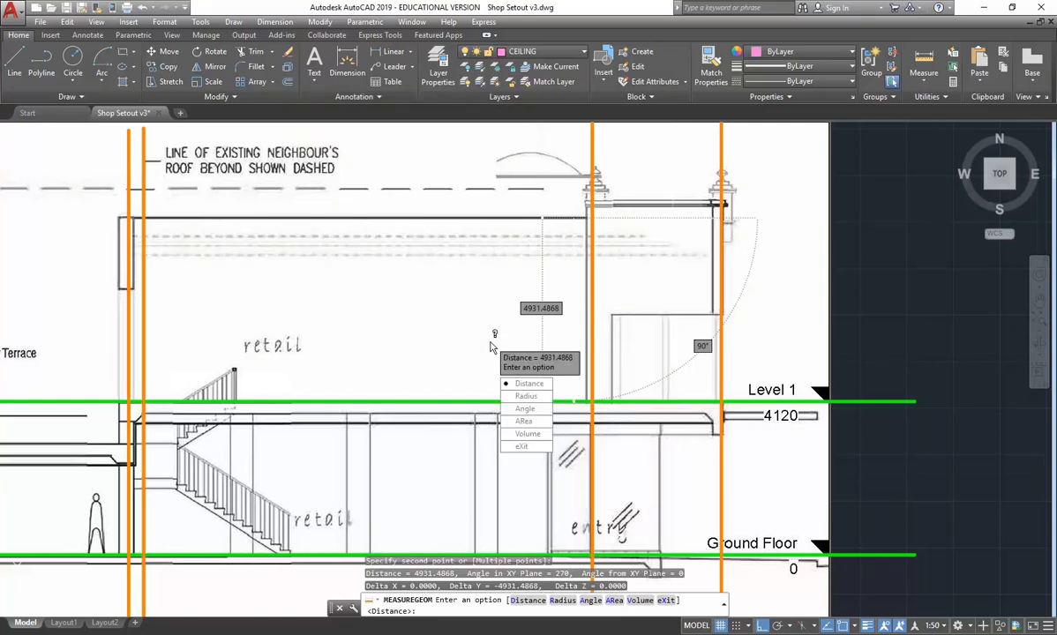
type("490")
key("Escape")
key("Escape")
key("Escape")
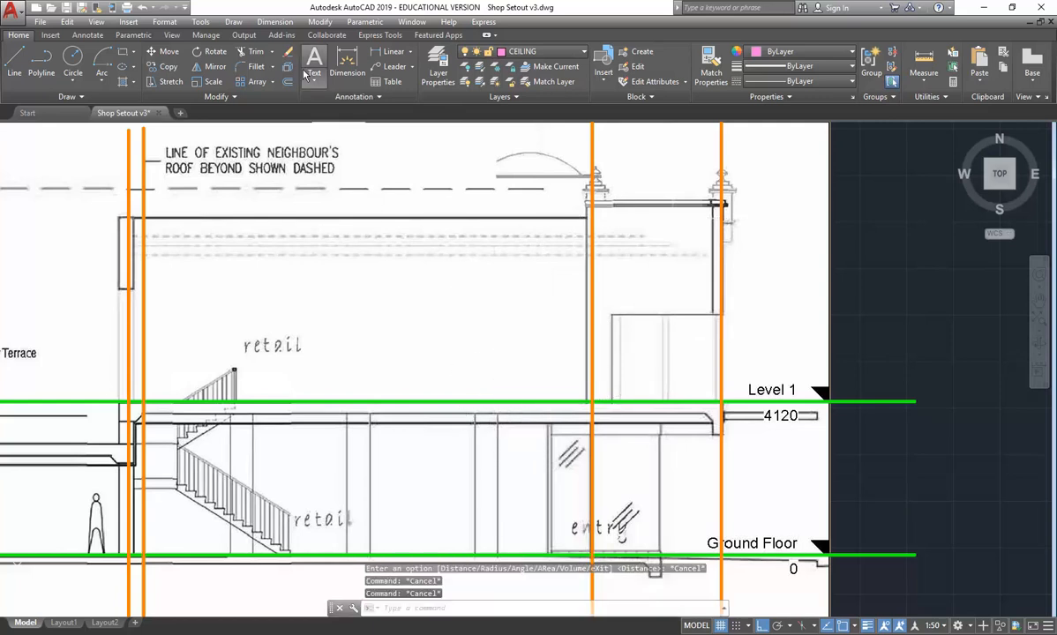
- Offset the Level 1 floor line upward by 4900 to set out the upper ceiling
left_click(288, 82)
type("4900")
key("Return")
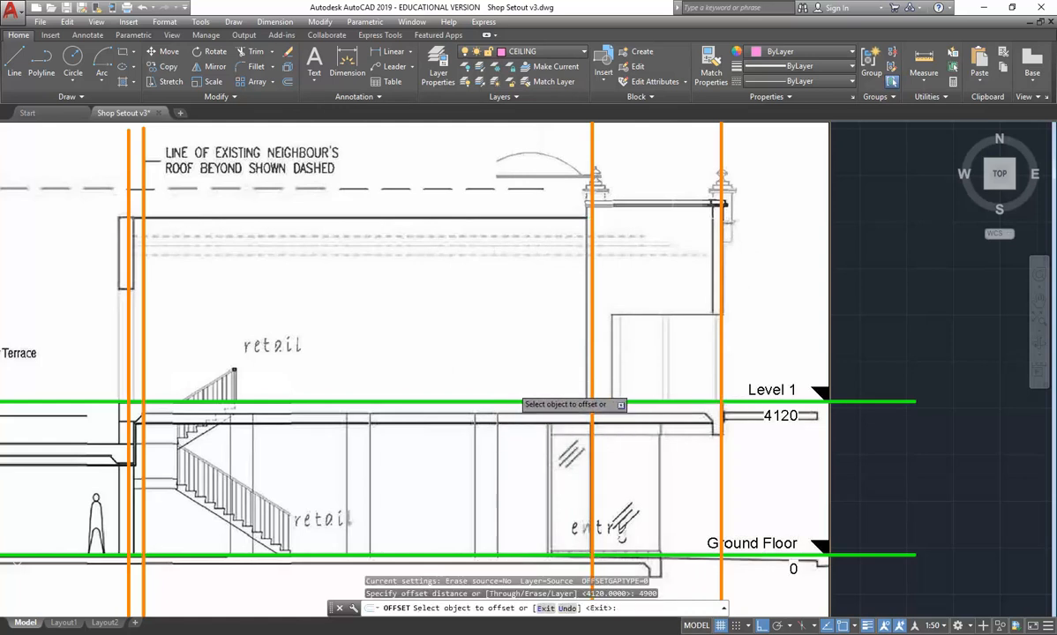
left_click(870, 402)
left_click(878, 303)
right_click(891, 304)
left_click(892, 305)
- Move the offset line above Level 1 to the CEILING layer and clear the selection
left_click(896, 197)
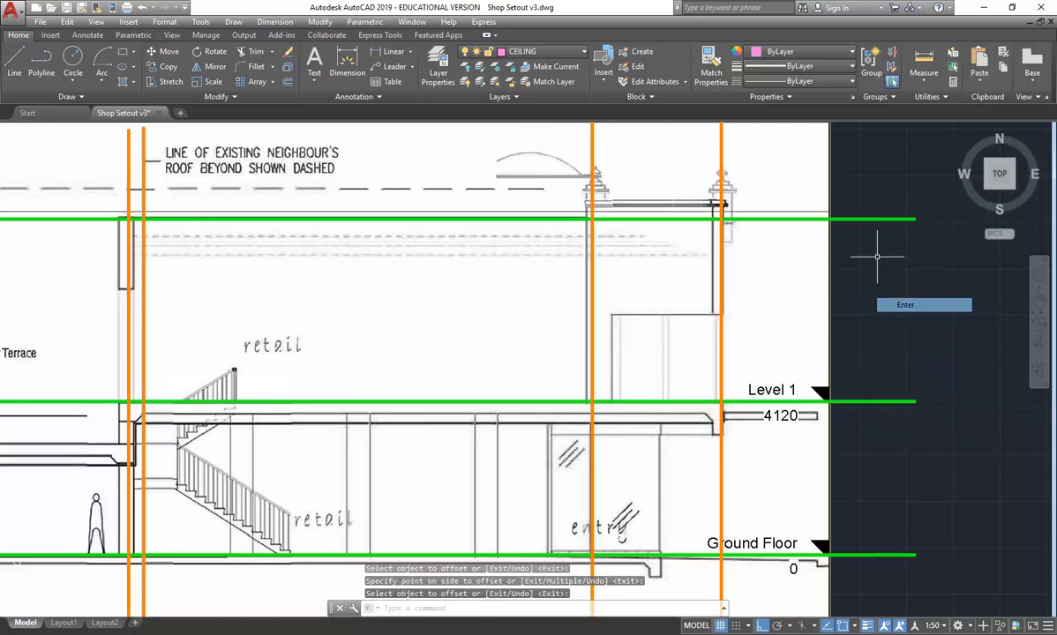
left_click(879, 250)
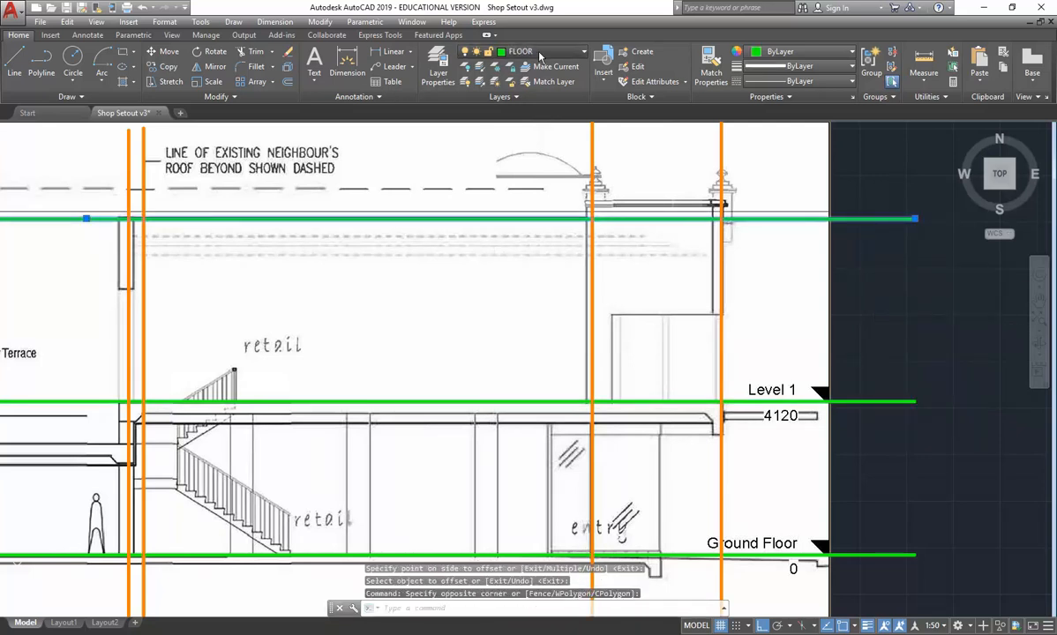
left_click(536, 53)
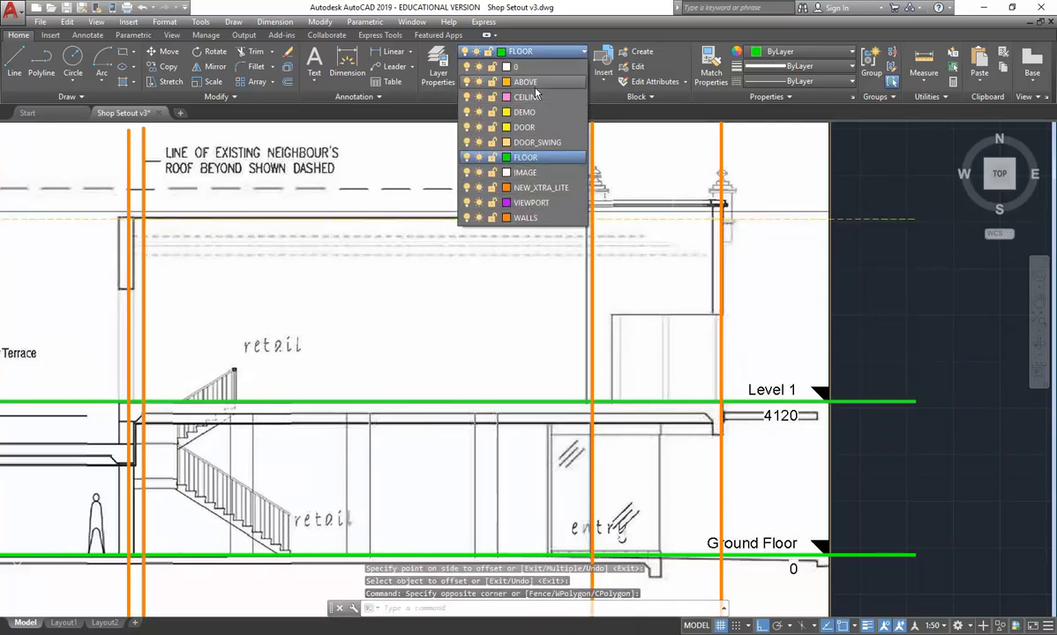
left_click(525, 96)
key("Escape")
key("Escape")
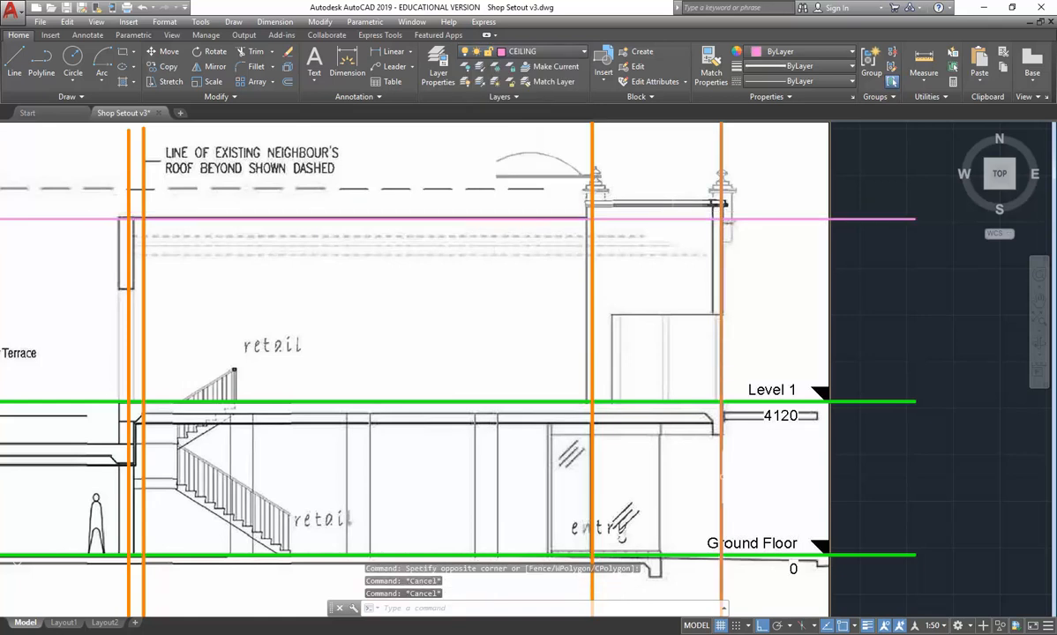
- Measure the vertical distance from the ground-floor ceiling line near the entry down to the Ground Floor line
middle_click_drag(658, 491, 608, 370)
scroll(611, 325, "up", 2)
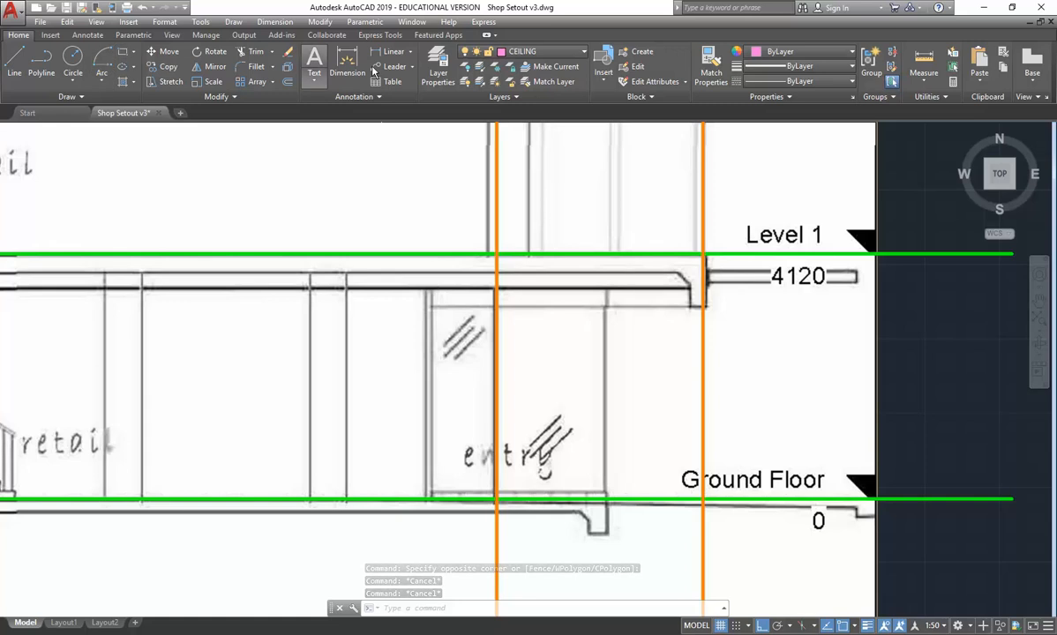
left_click(923, 62)
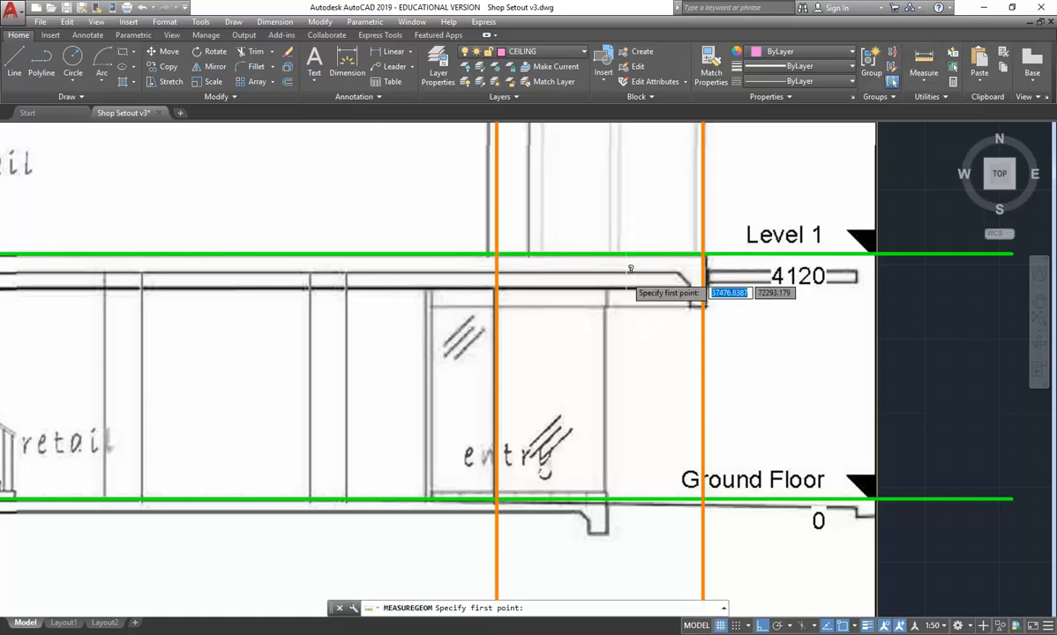
scroll(630, 269, "up", 3)
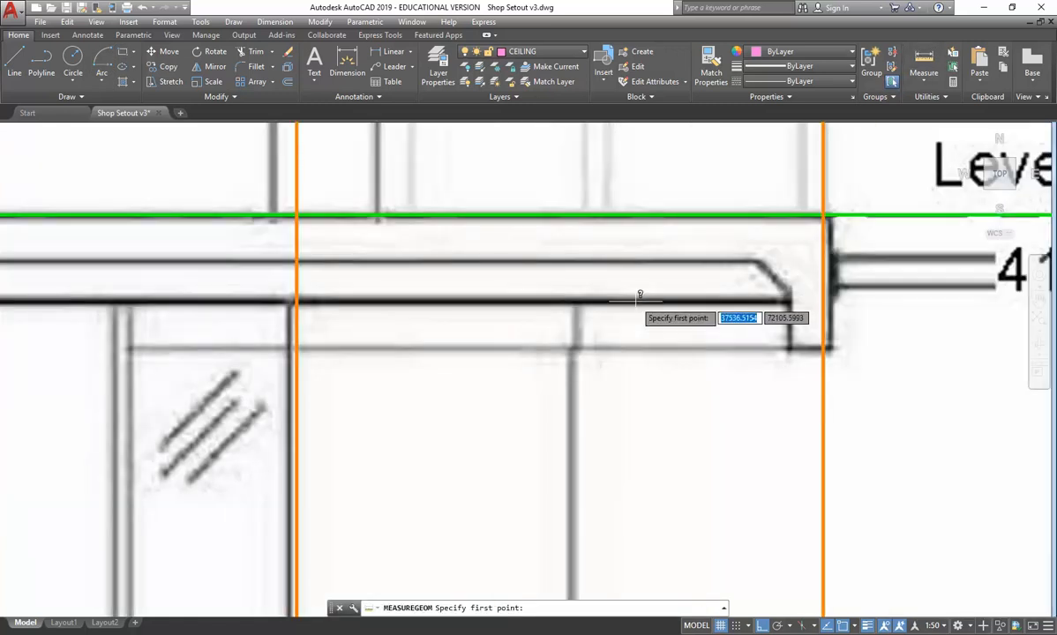
left_click(639, 300)
scroll(625, 236, "down", 2)
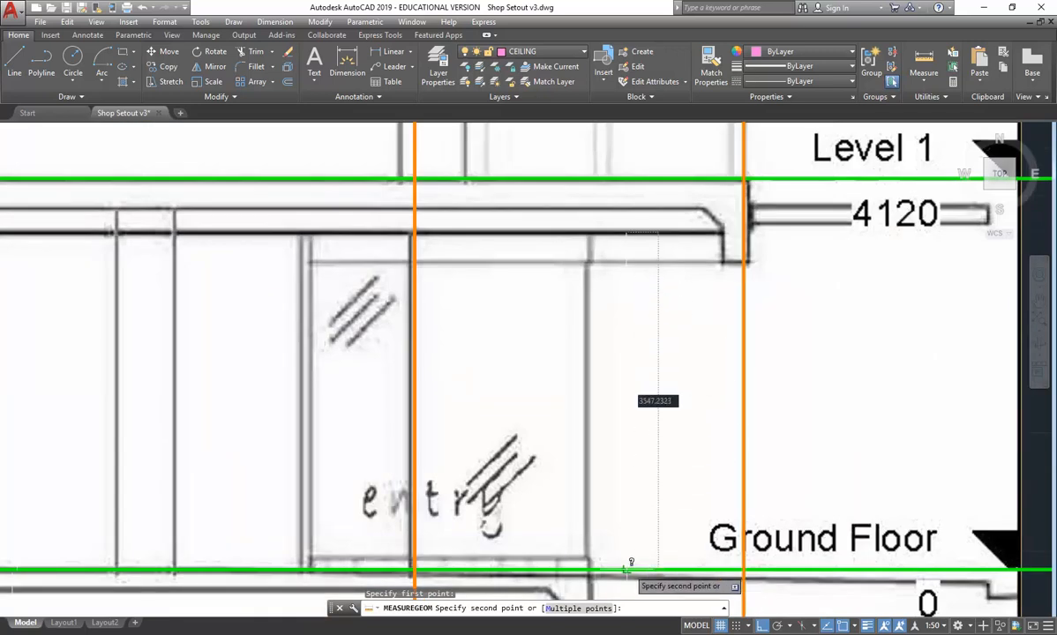
left_click(629, 572)
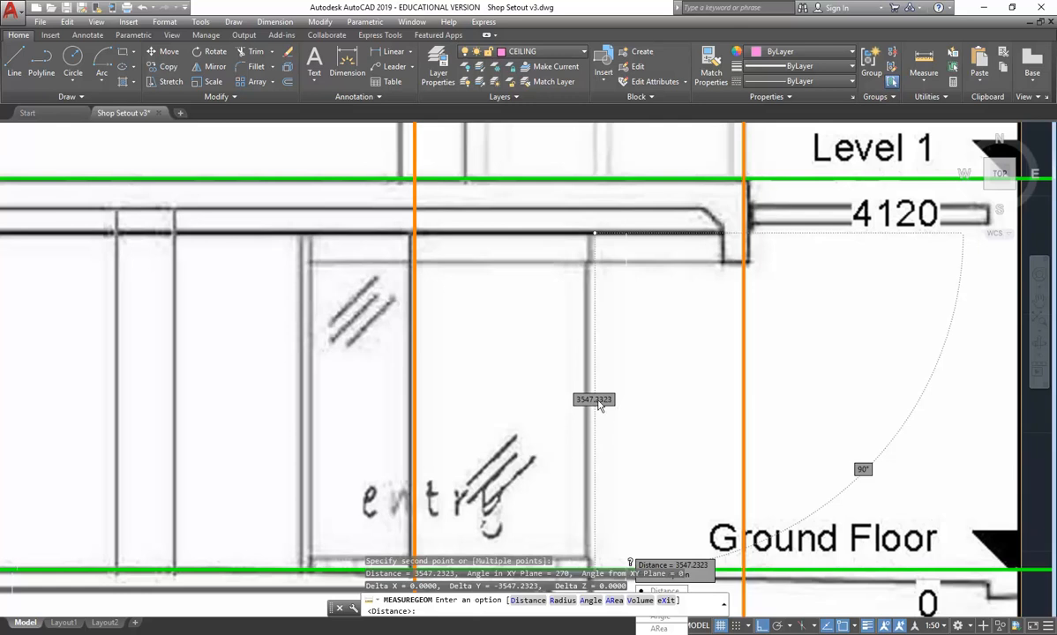
key("Escape")
key("Escape")
key("Escape")
- Offset the Ground Floor line upward by 3550 to set out the ground-floor ceiling
scroll(494, 279, "down", 4)
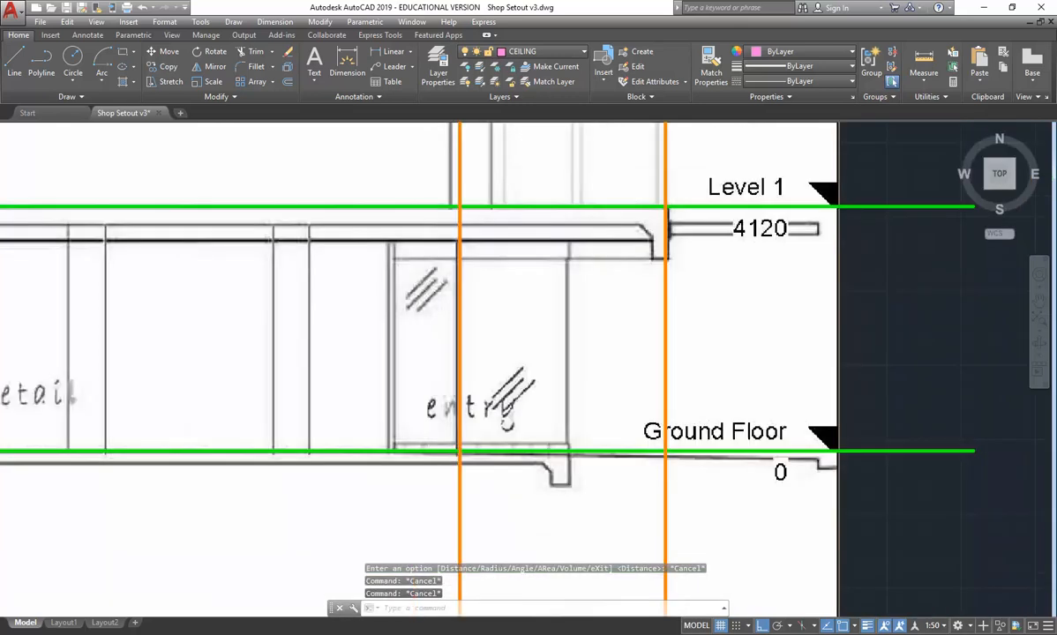
left_click(288, 82)
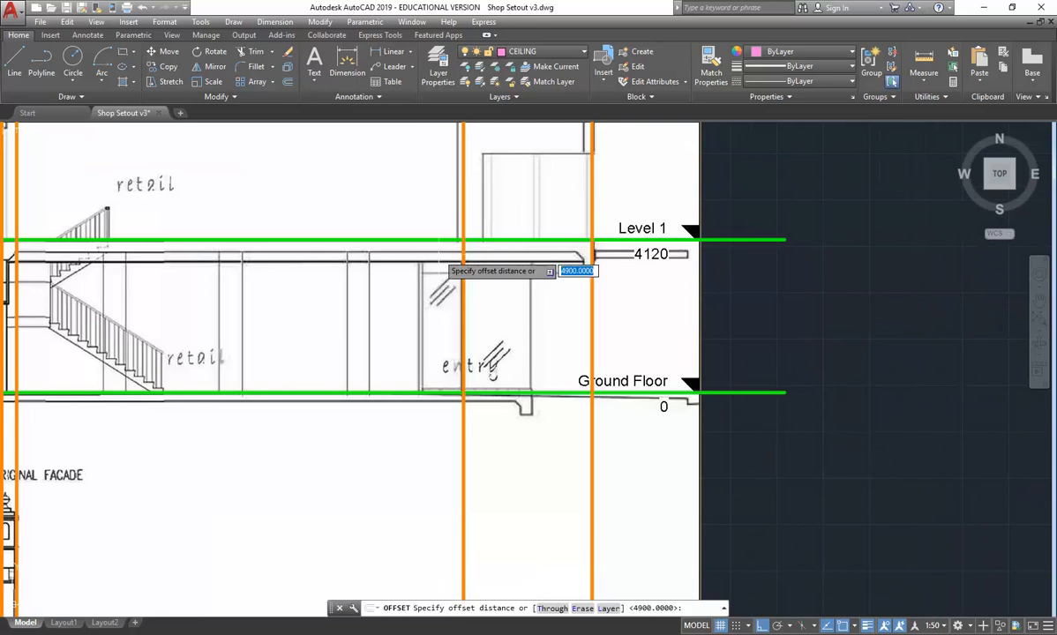
type("3550")
key("Return")
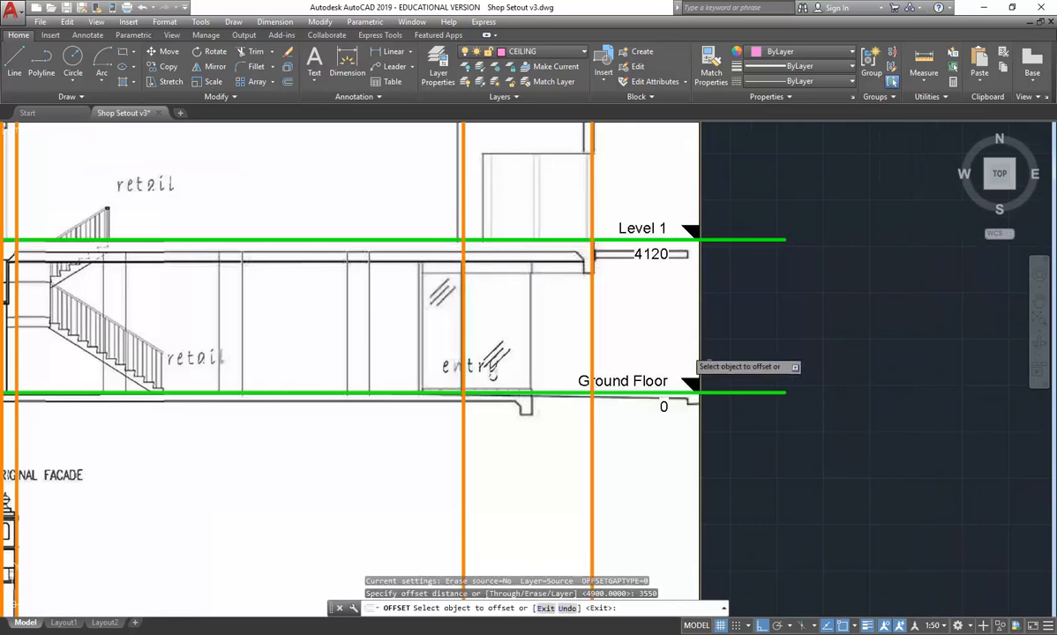
left_click(739, 391)
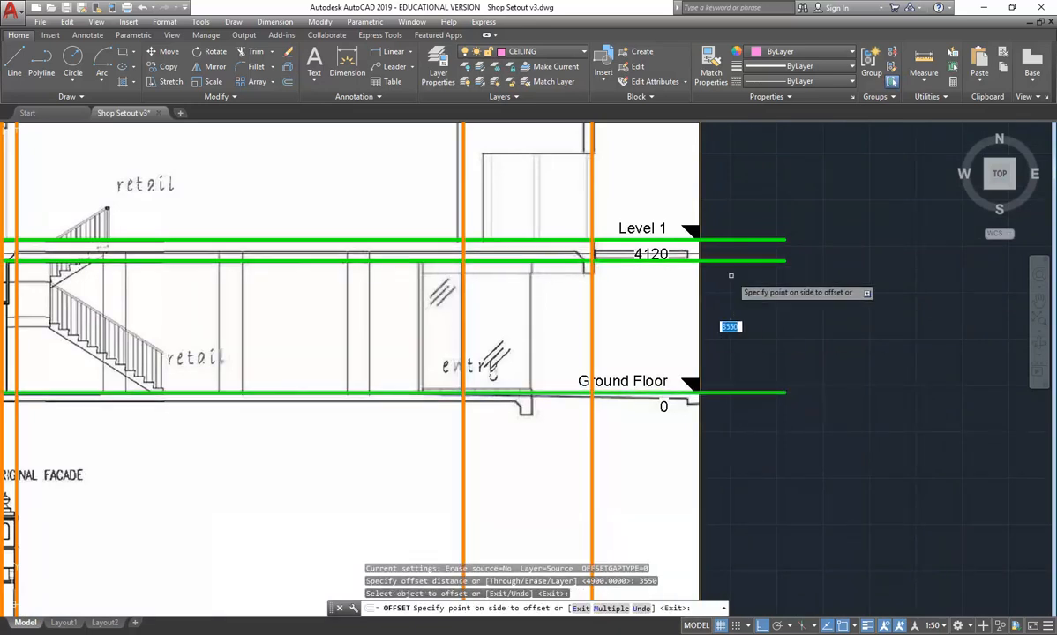
left_click(731, 275)
key("Return")
- Move the offset line just below Level 1 to the CEILING layer and clear the selection
left_click(757, 248)
left_click(742, 270)
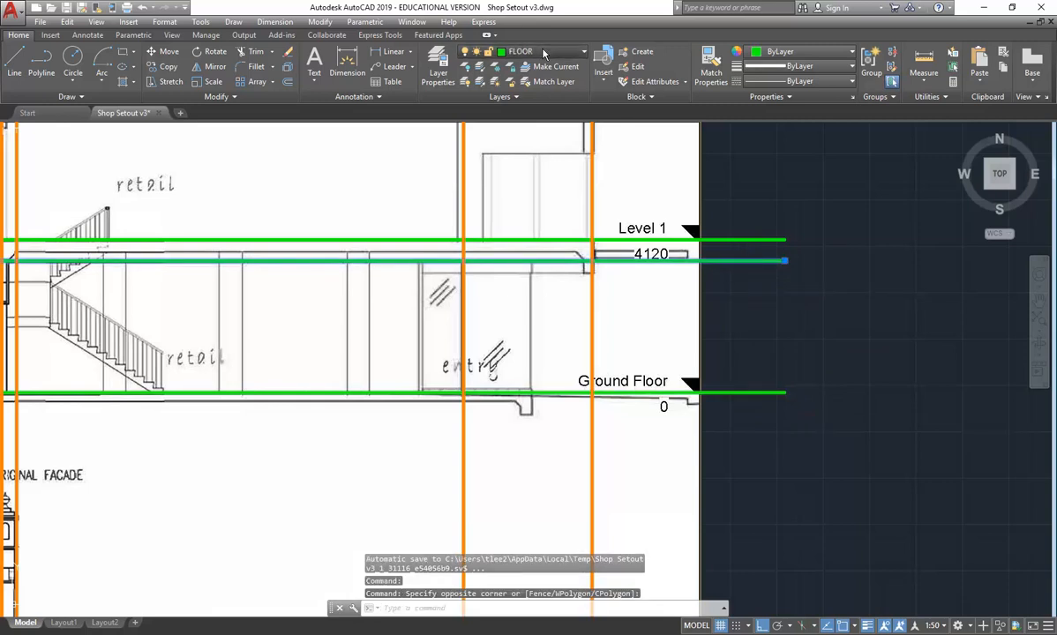
left_click(538, 51)
left_click(520, 92)
key("Escape")
key("Escape")
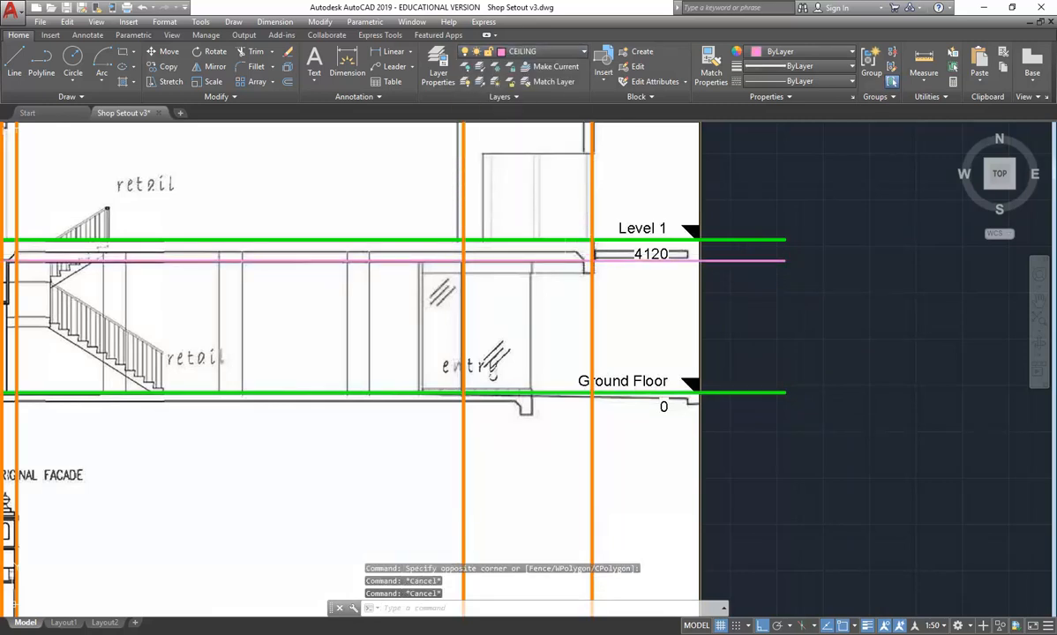
- Measure the thickness of the Level 1 floor slab on the section
scroll(534, 208, "up", 4)
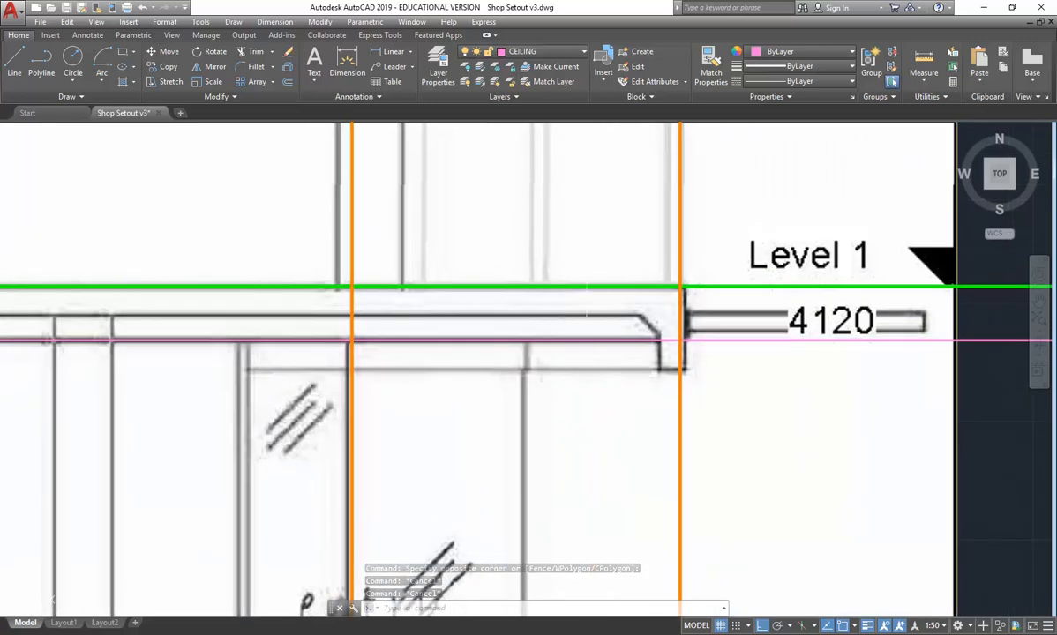
left_click(924, 64)
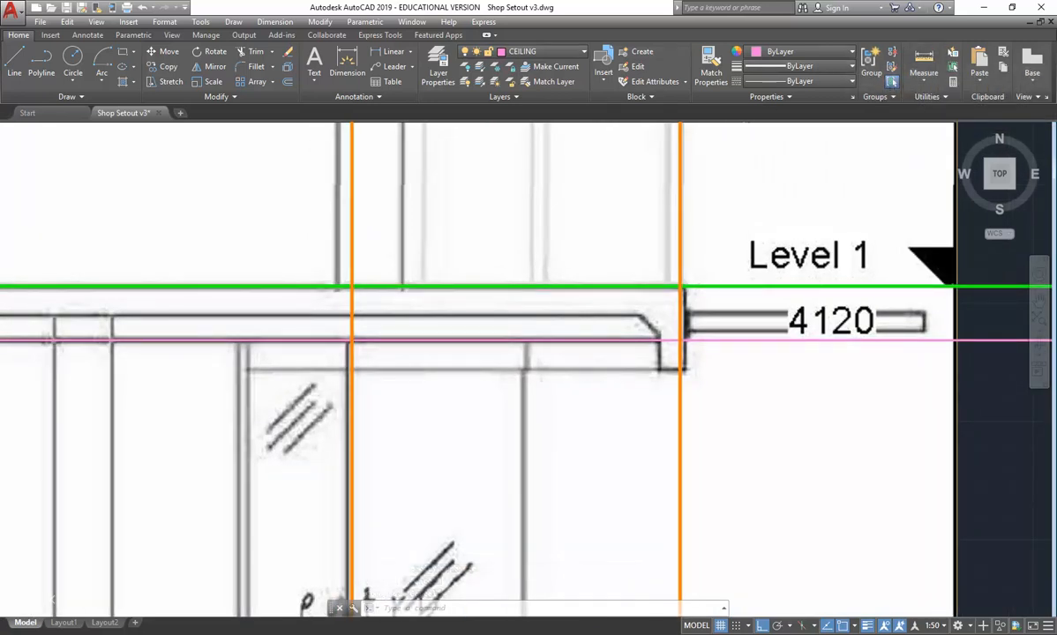
left_click(641, 306)
left_click(638, 275)
key("Escape")
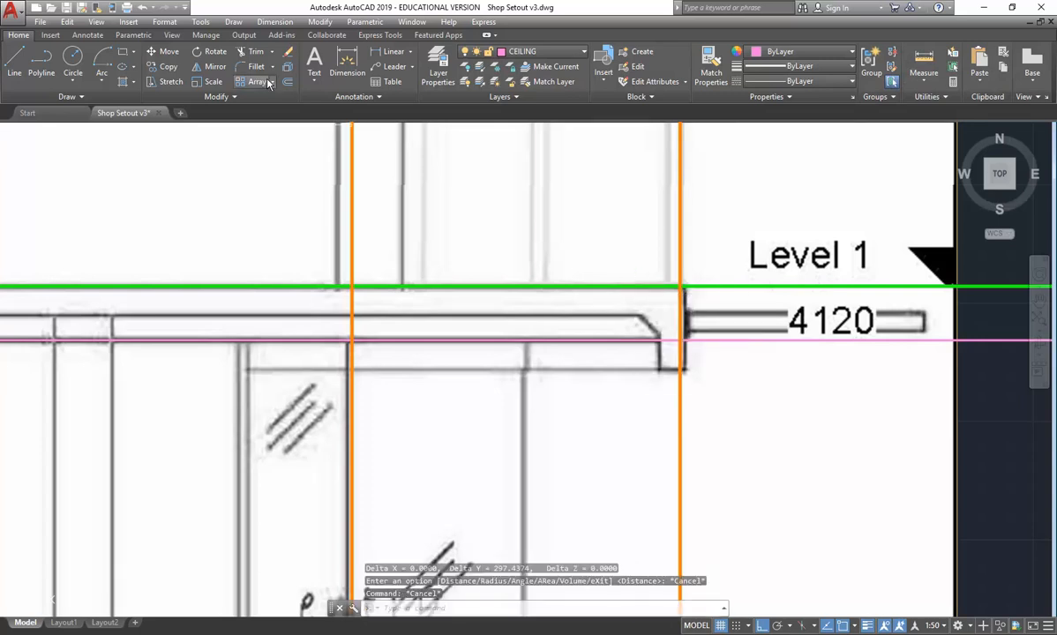
- Offset the Level 1 floor line downward by 300 to form the underside of its slab
left_click(286, 82)
type("3")
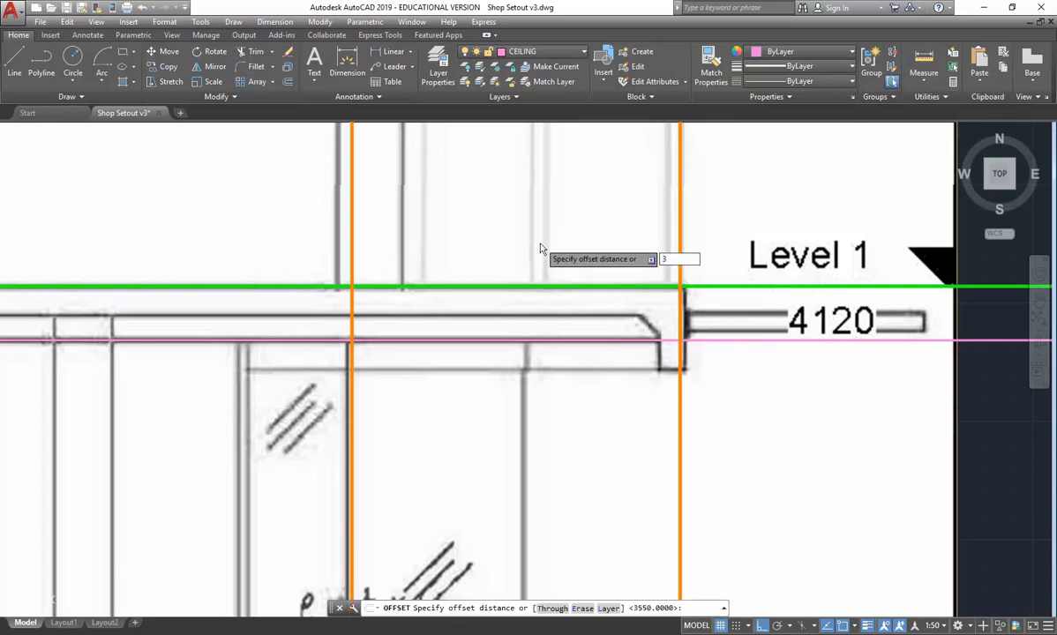
type("00")
key("Return")
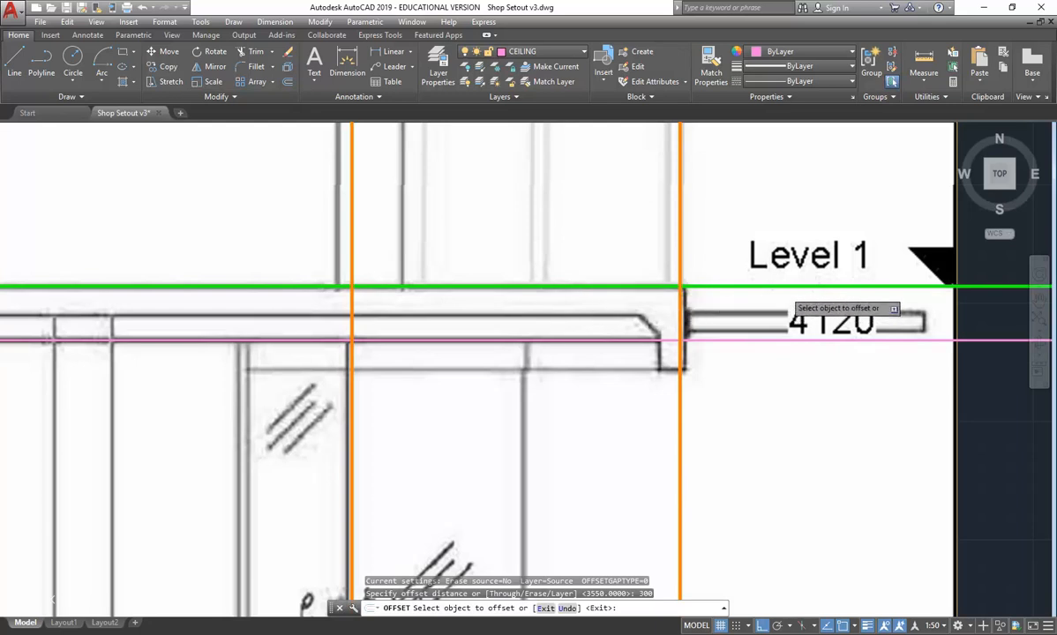
left_click(974, 287)
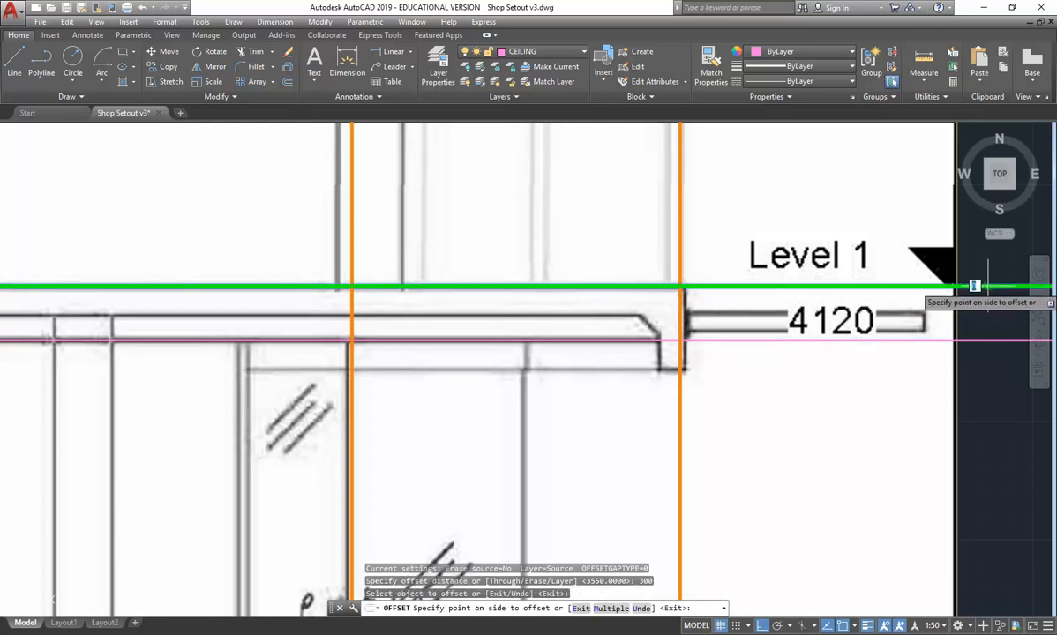
left_click(979, 304)
scroll(471, 448, "down", 3)
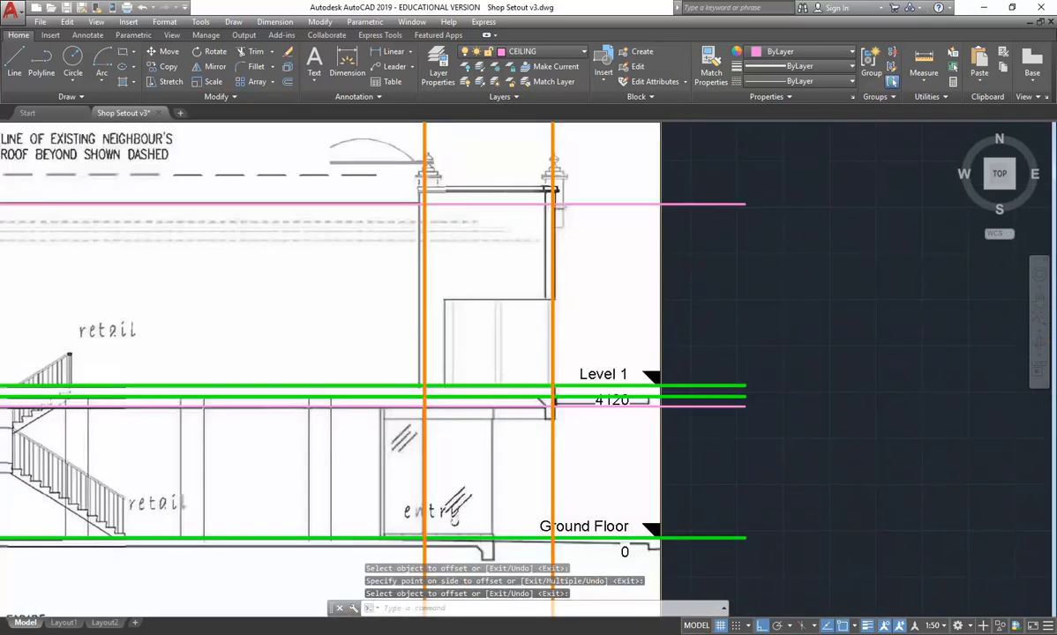
- Try offsetting the Ground Floor line downward by 300 for its slab, and erase the resulting copy
scroll(736, 270, "down", 2)
scroll(530, 448, "up", 4)
middle_click_drag(529, 448, 550, 430)
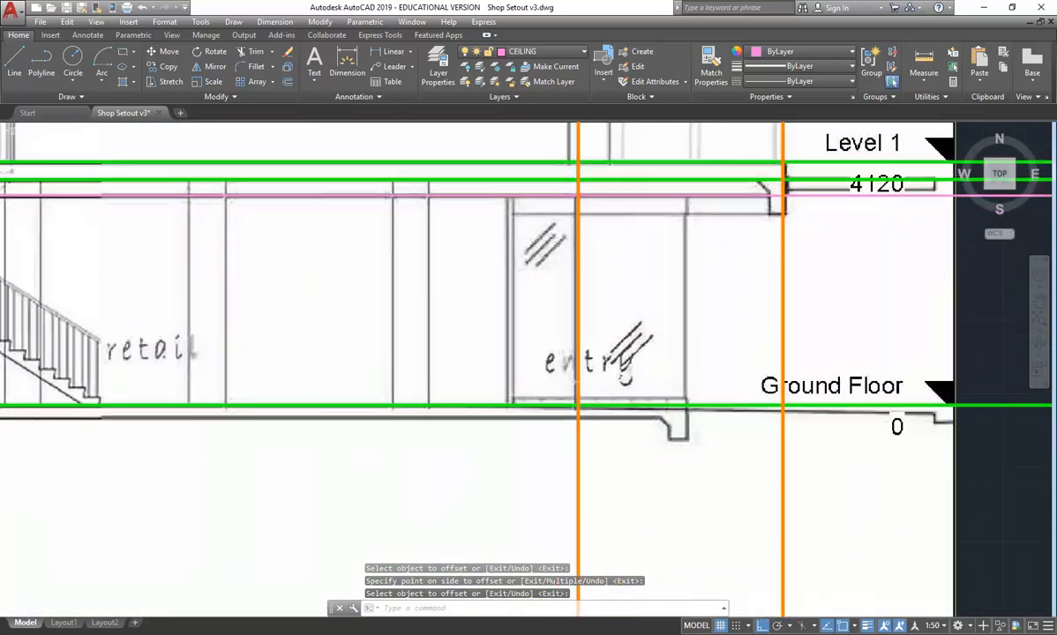
key("Return")
key("Return")
key("Return")
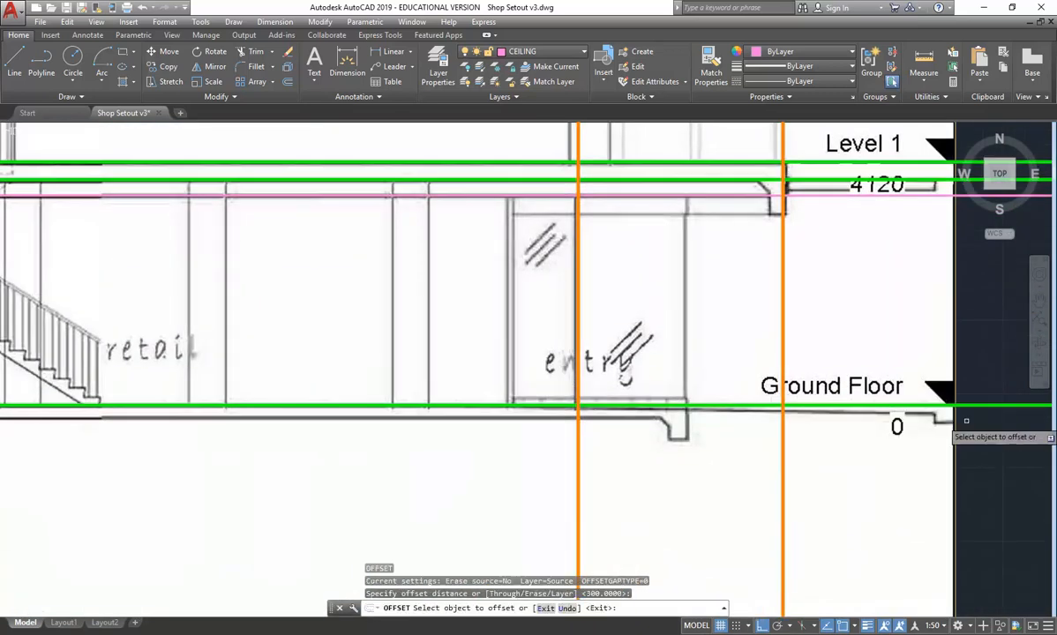
left_click(987, 409)
left_click(985, 423)
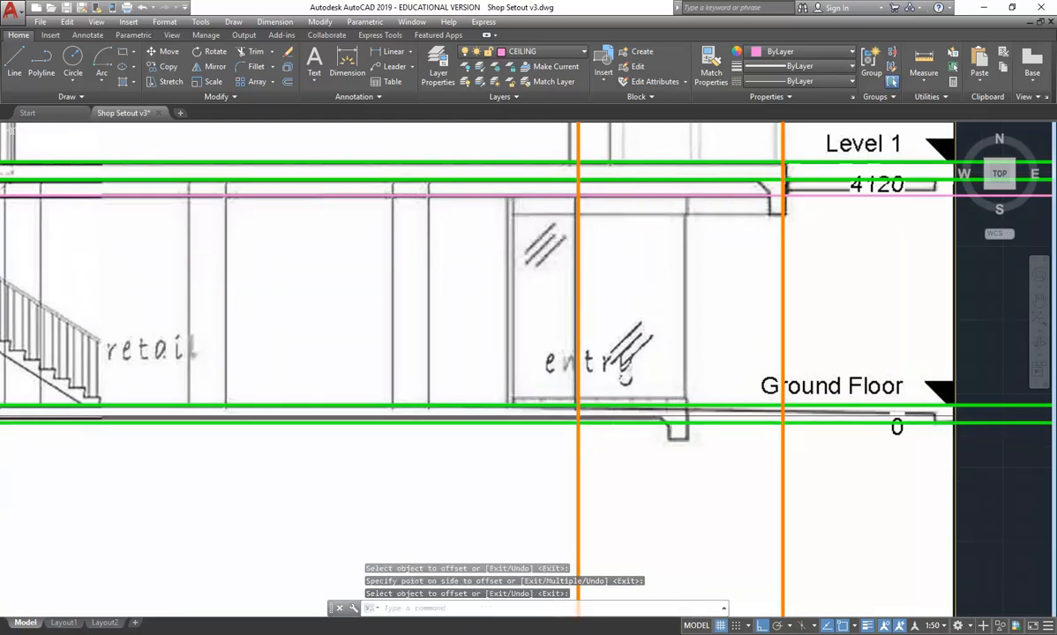
left_click(1021, 417)
left_click(985, 442)
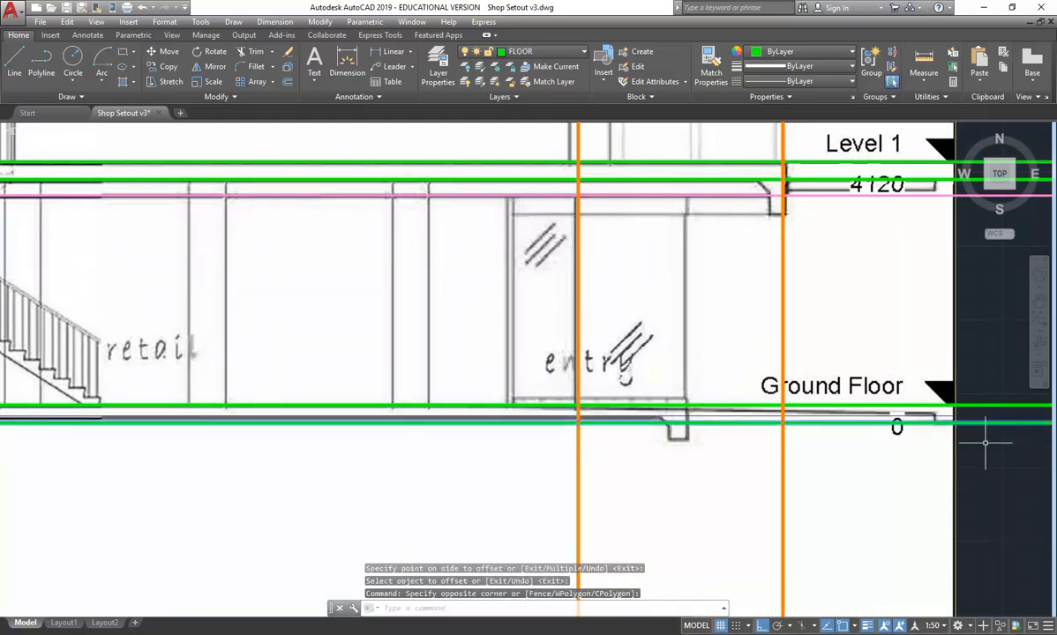
key("Delete")
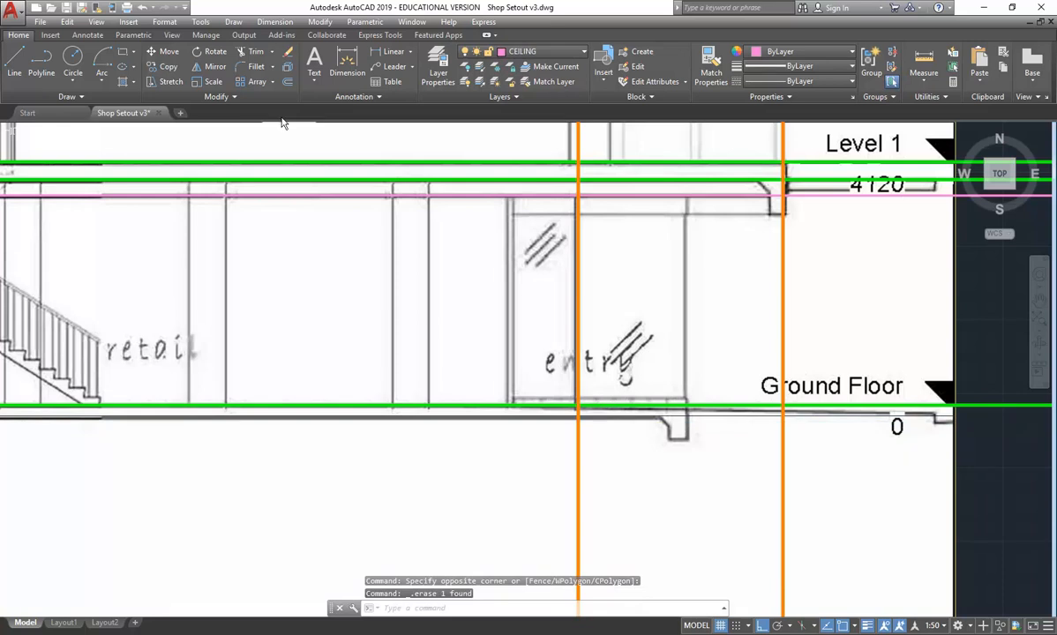
- Offset the Ground Floor line downward by 200 to form the underside of the ground slab
left_click(288, 81)
type("200")
key("Return")
left_click(978, 405)
left_click(971, 441)
key("Escape")
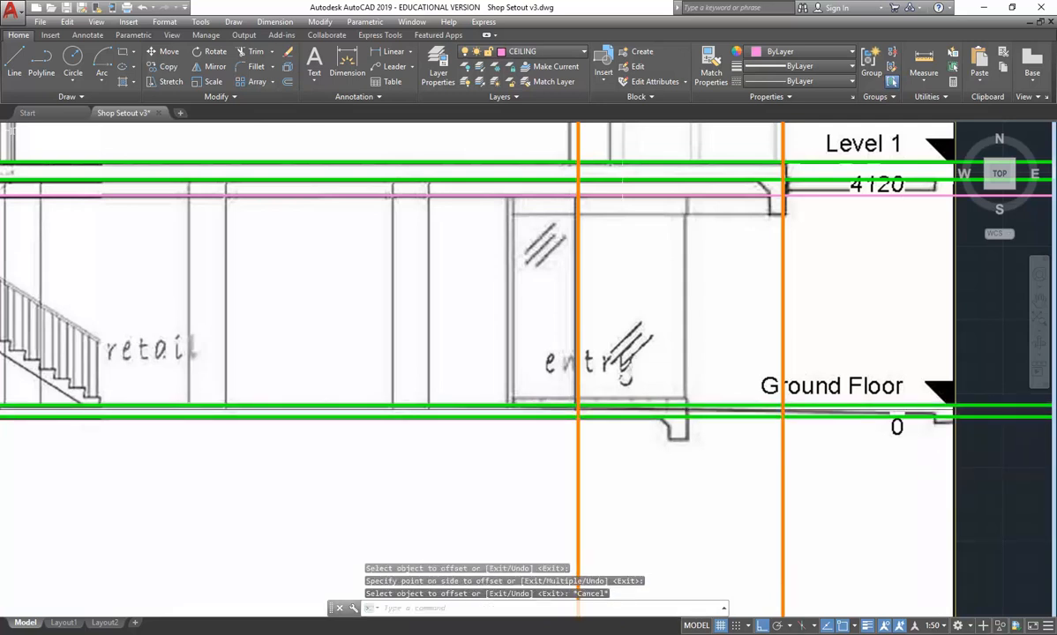
scroll(621, 264, "down", 5)
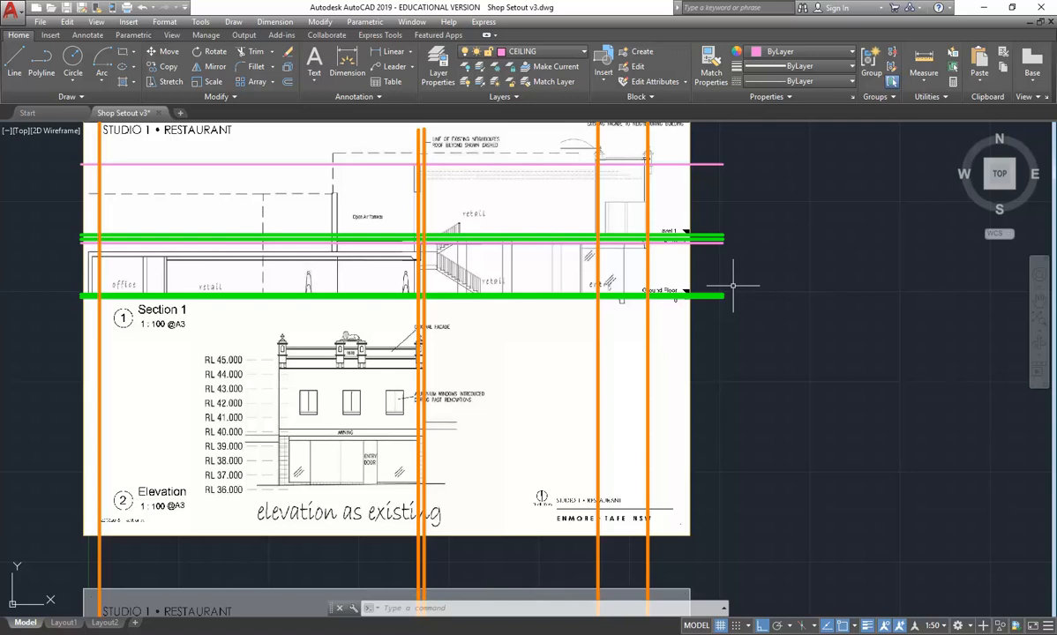
- Create a new layer named SECTION
middle_click_drag(512, 189, 494, 249)
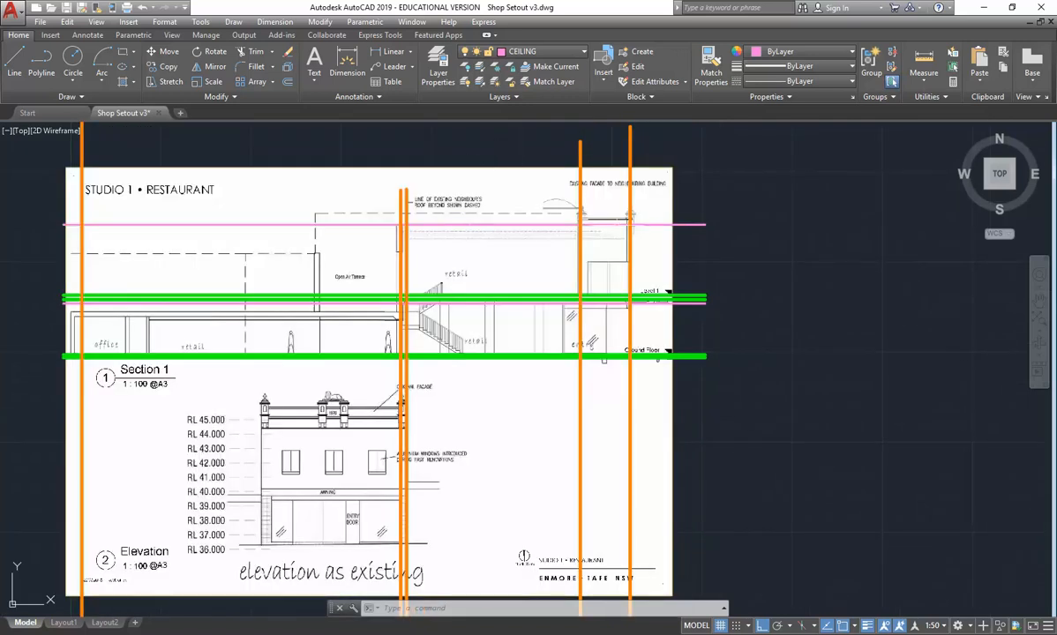
scroll(623, 208, "up", 4)
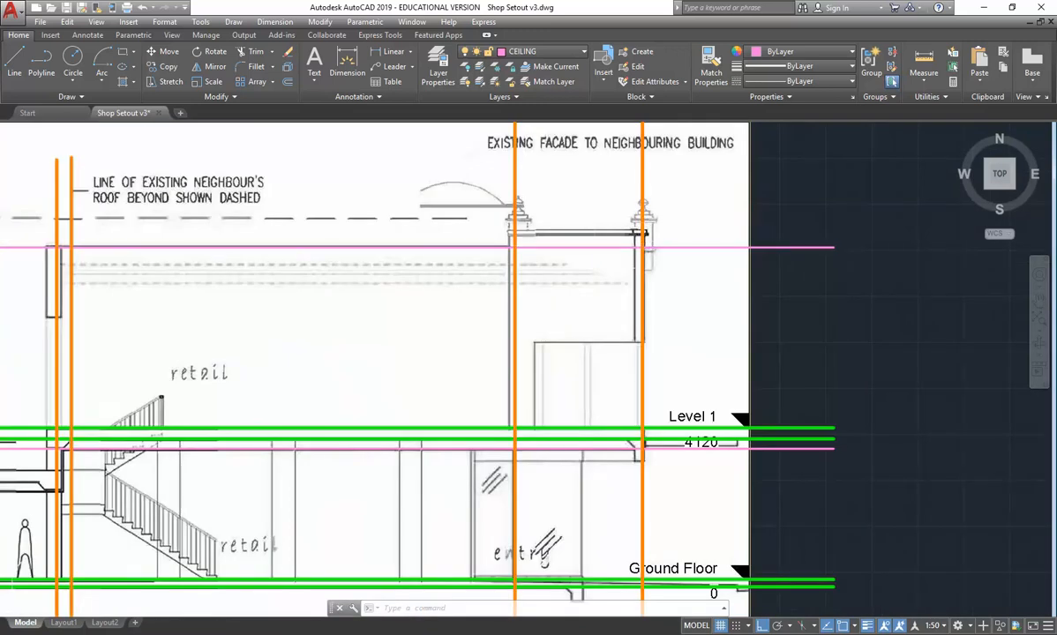
scroll(642, 234, "down", 8)
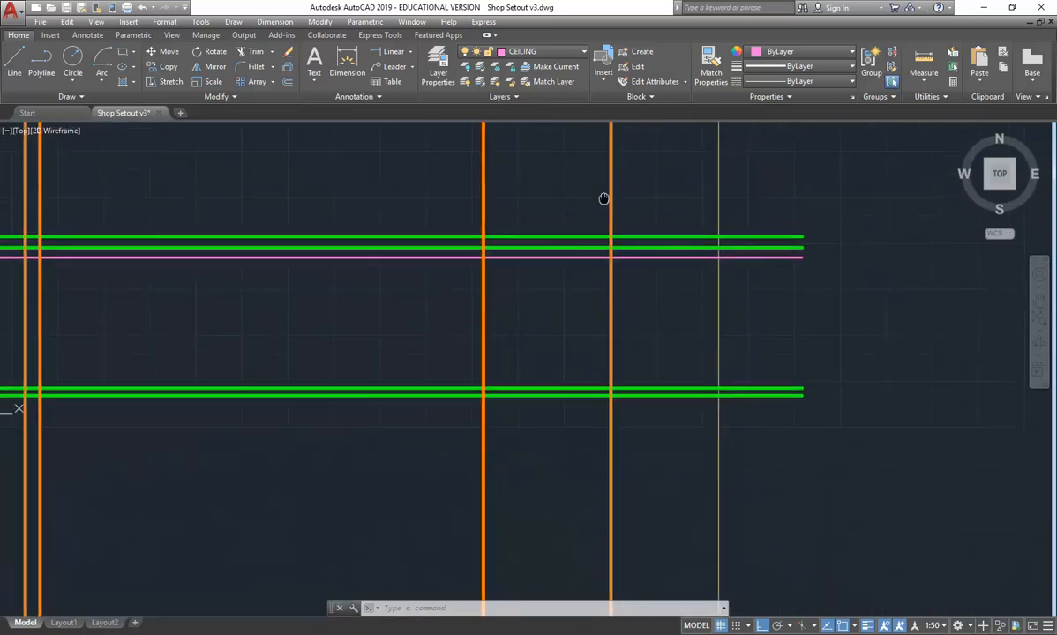
scroll(559, 436, "up", 8)
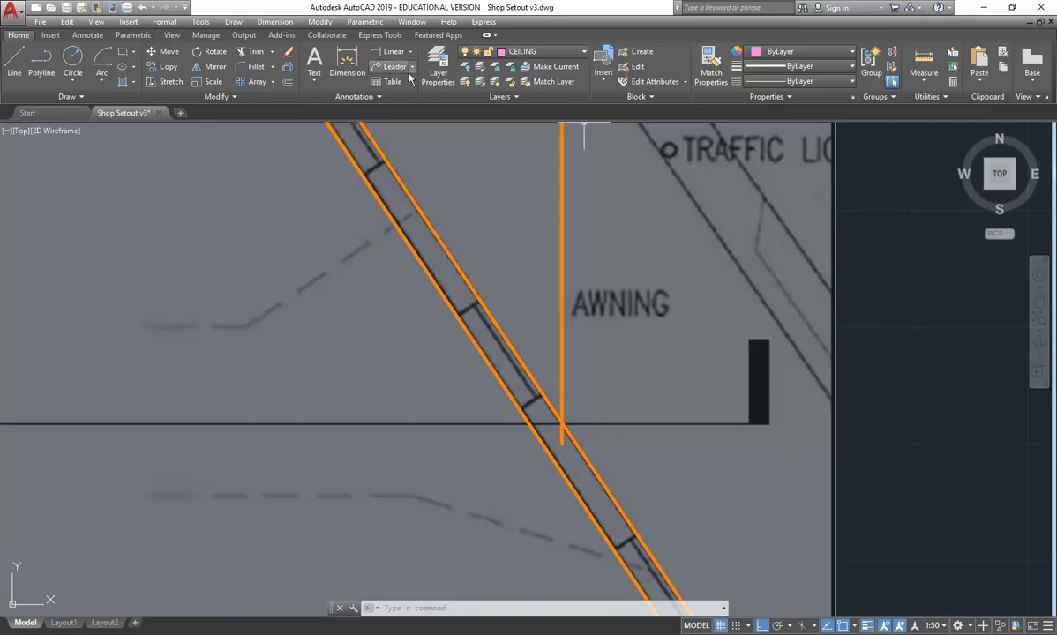
left_click(441, 69)
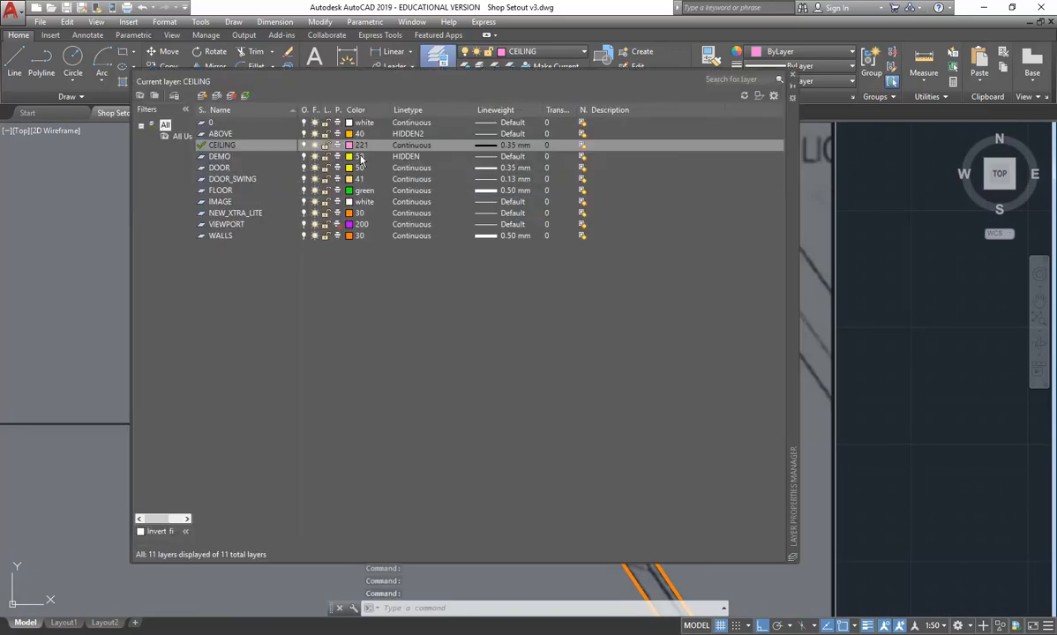
left_click(203, 97)
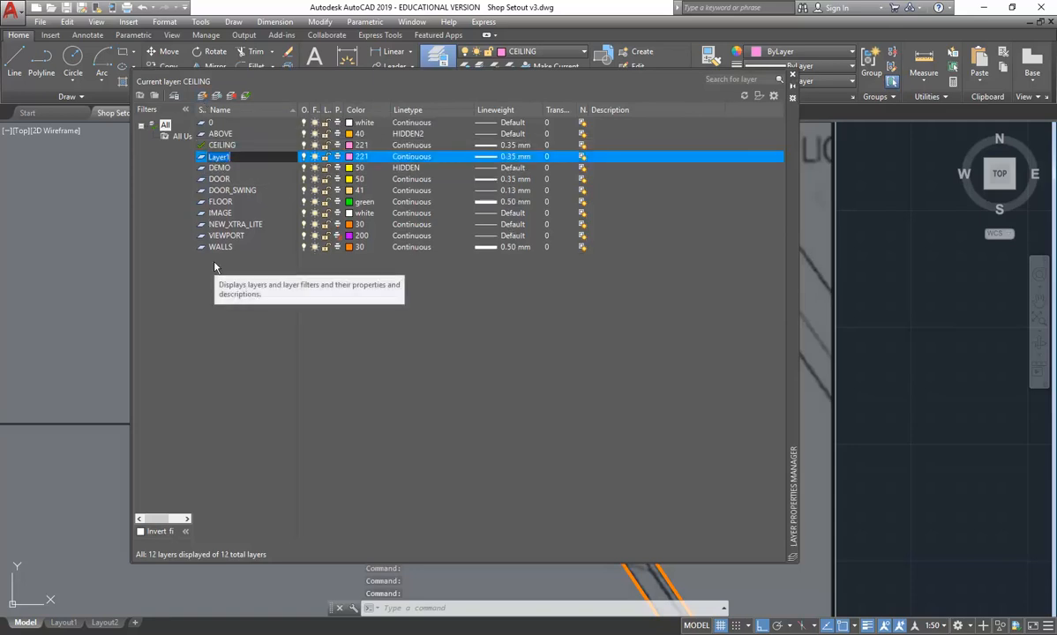
type("SECT")
key("Return")
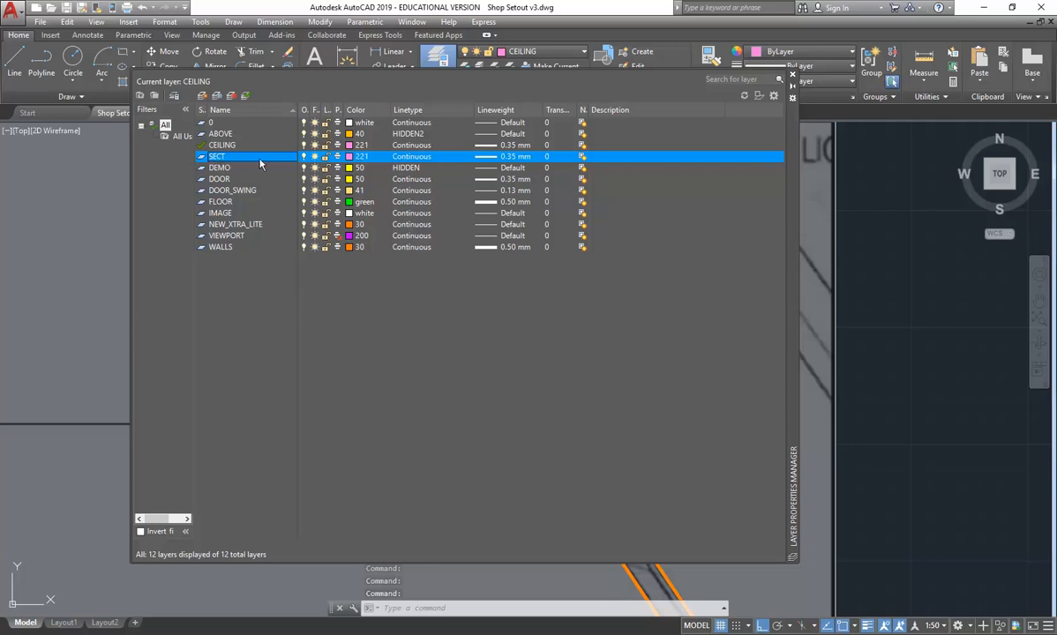
left_click(242, 157)
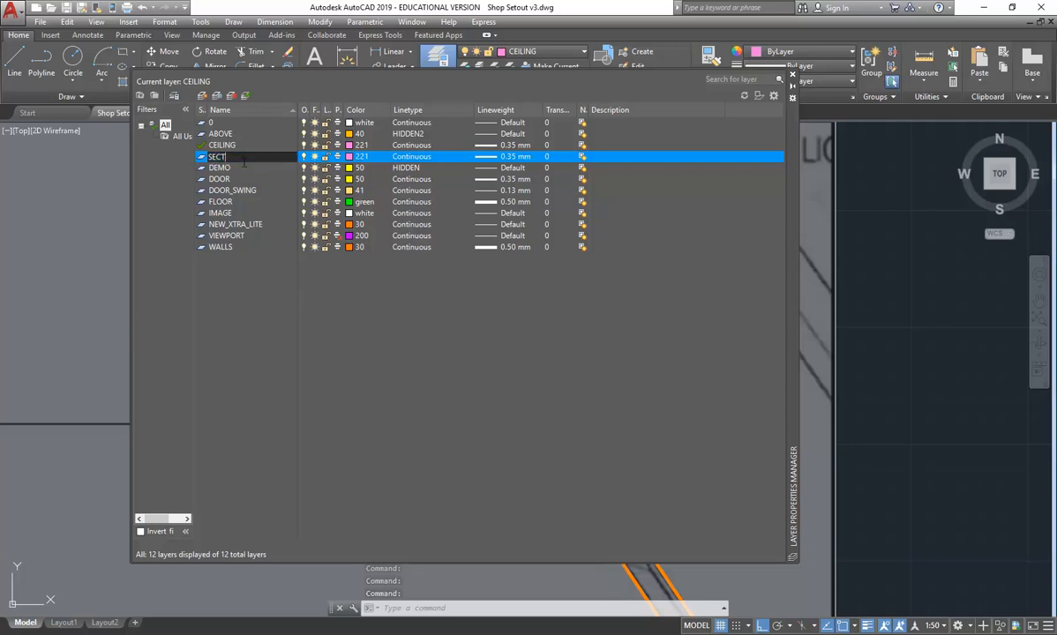
type("ION")
key("Return")
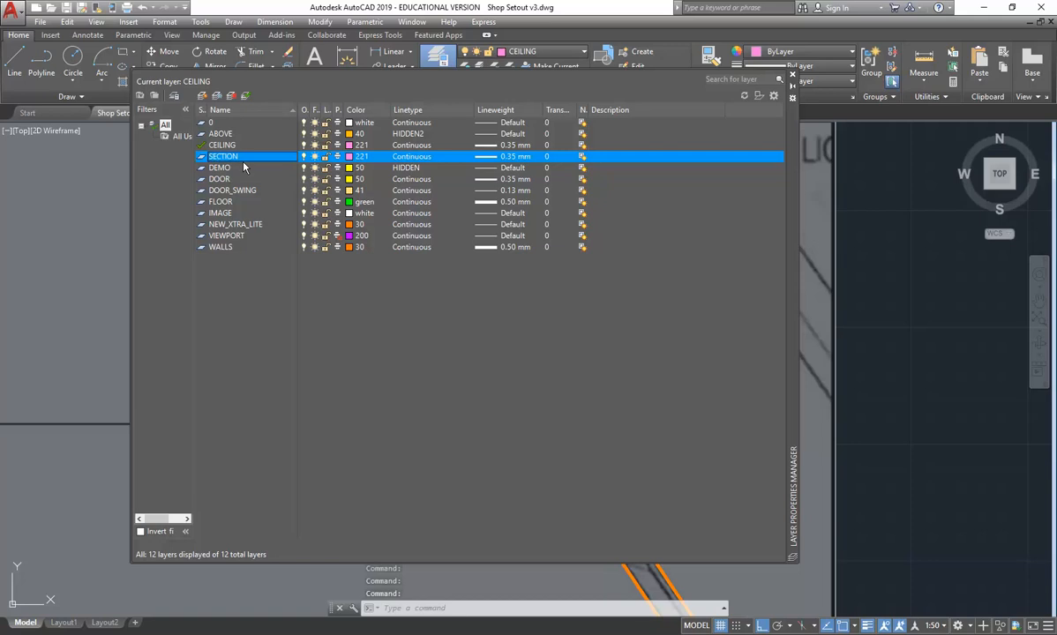
- Set the SECTION layer's colour to 161 and make it the current layer
left_click(357, 156)
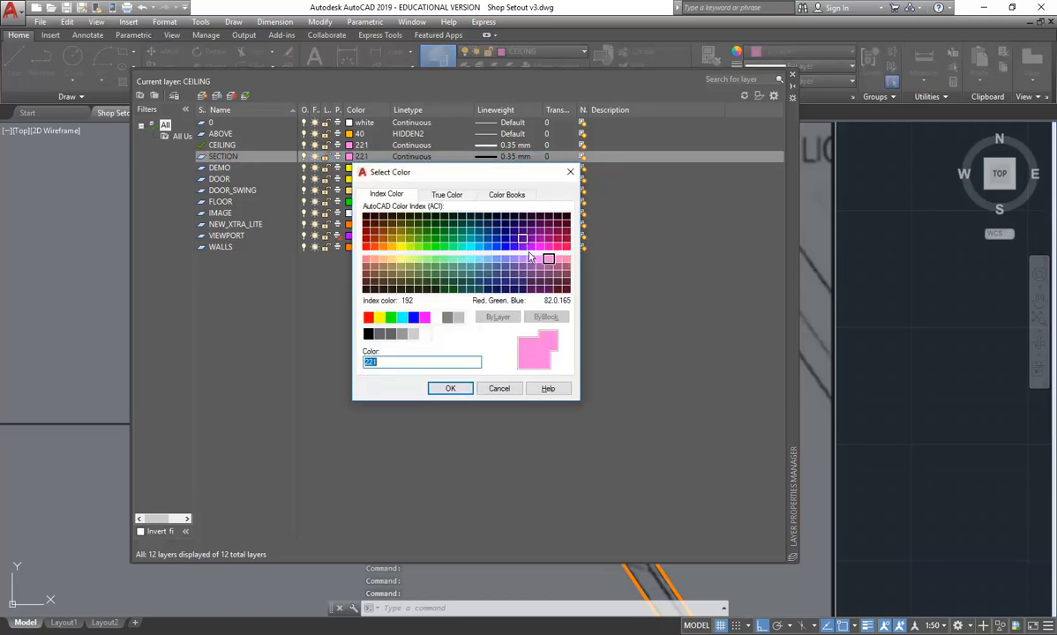
left_click(414, 316)
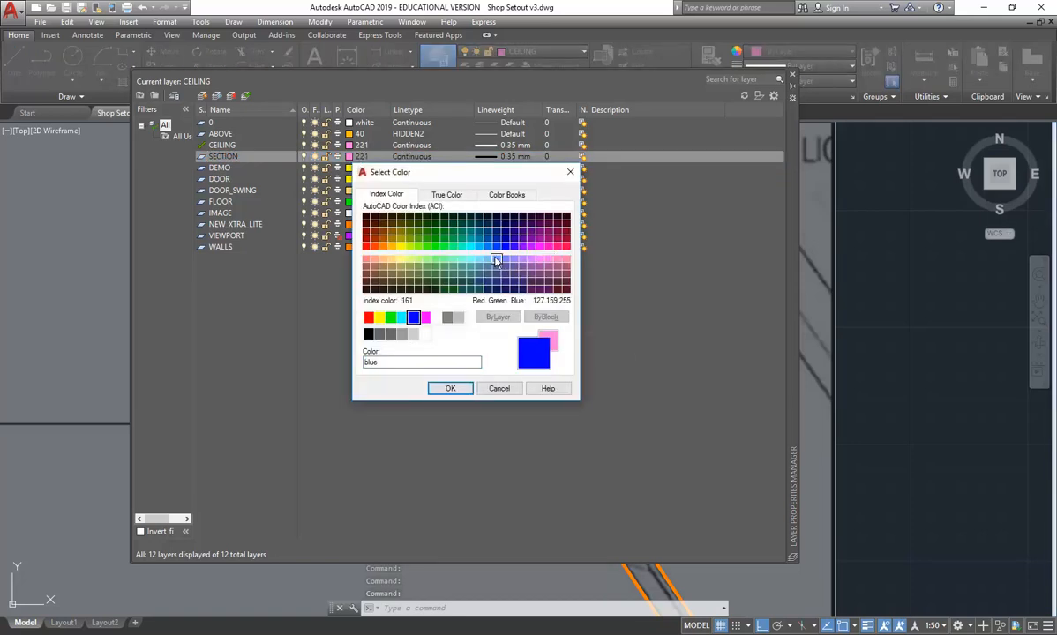
left_click(497, 260)
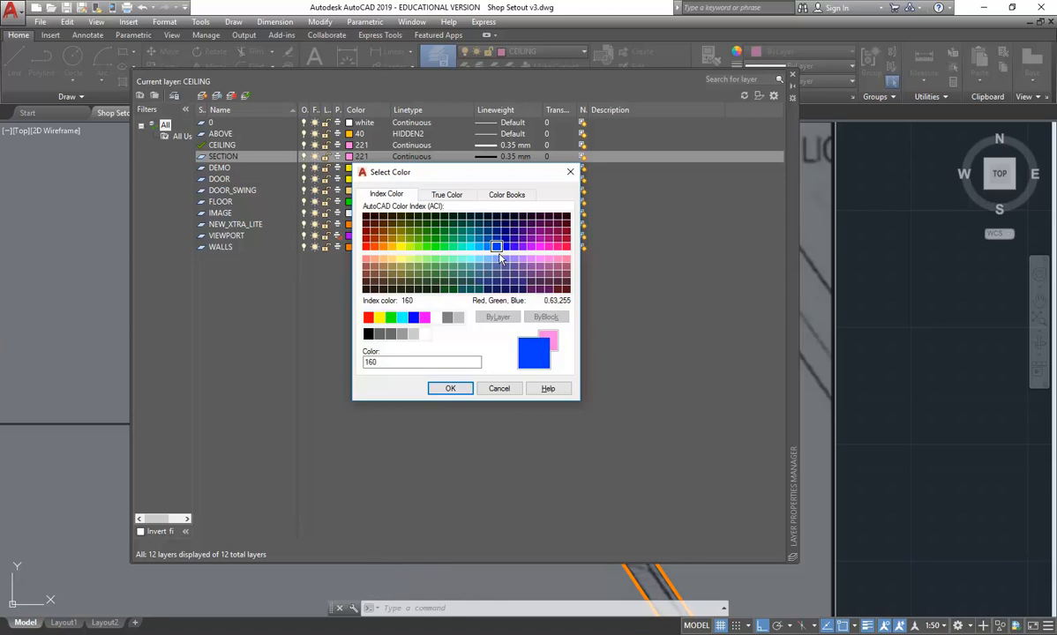
left_click(445, 388)
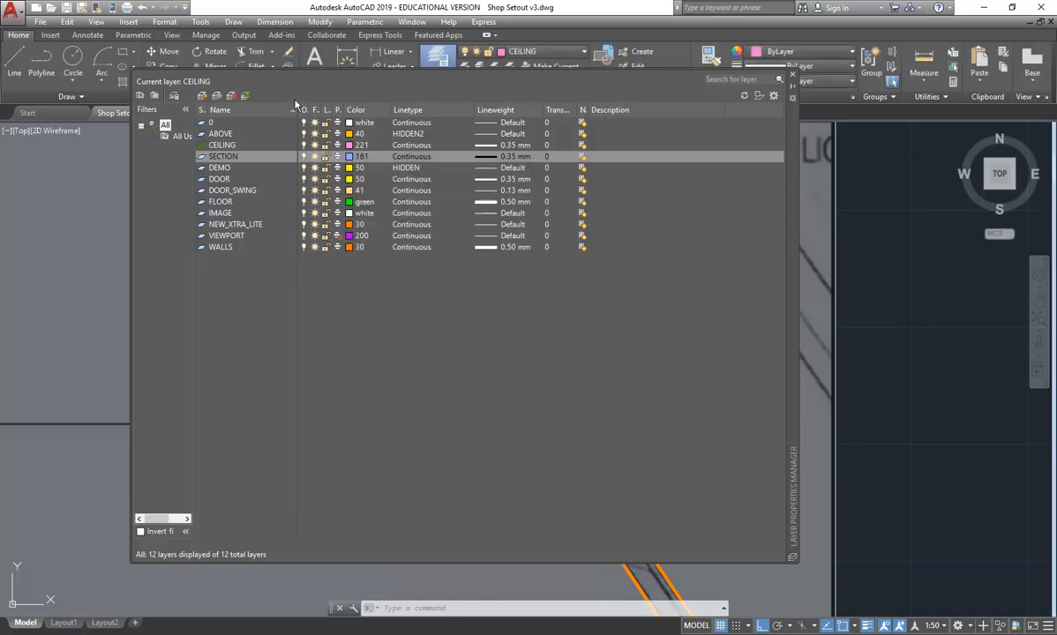
left_click(245, 95)
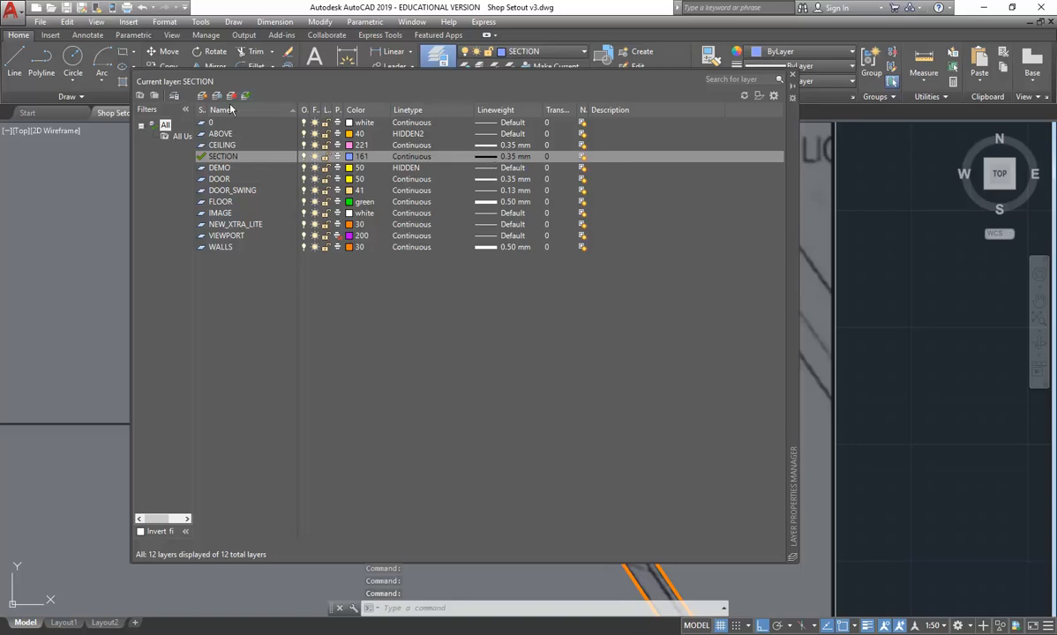
left_click(791, 74)
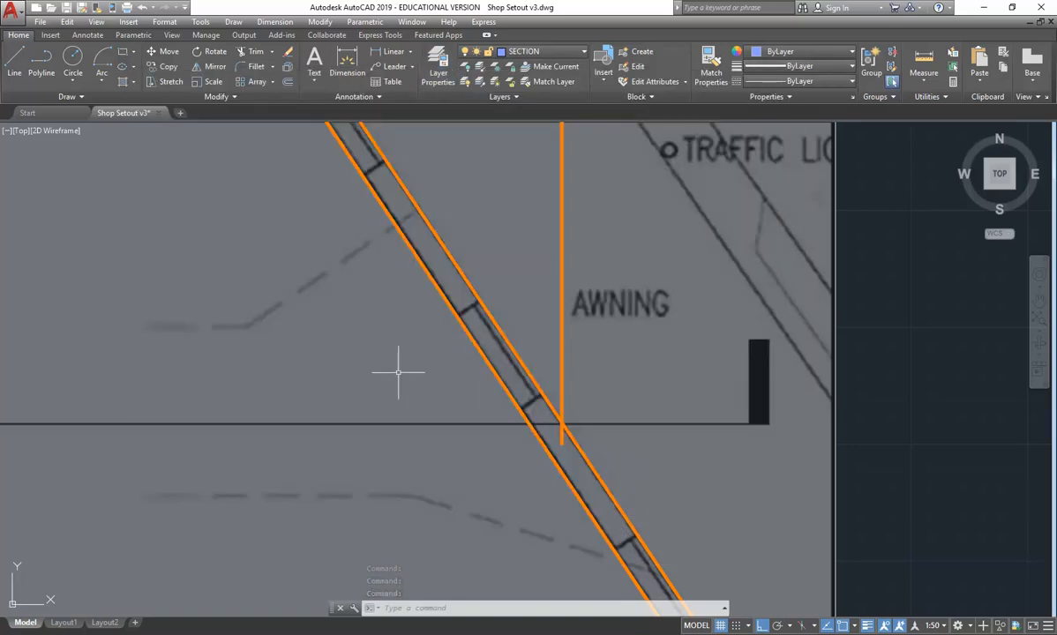
- Draw a horizontal section line across the first-floor plan, from the projected outer face of the sloping front wall to beyond the rear wall
left_click(14, 62)
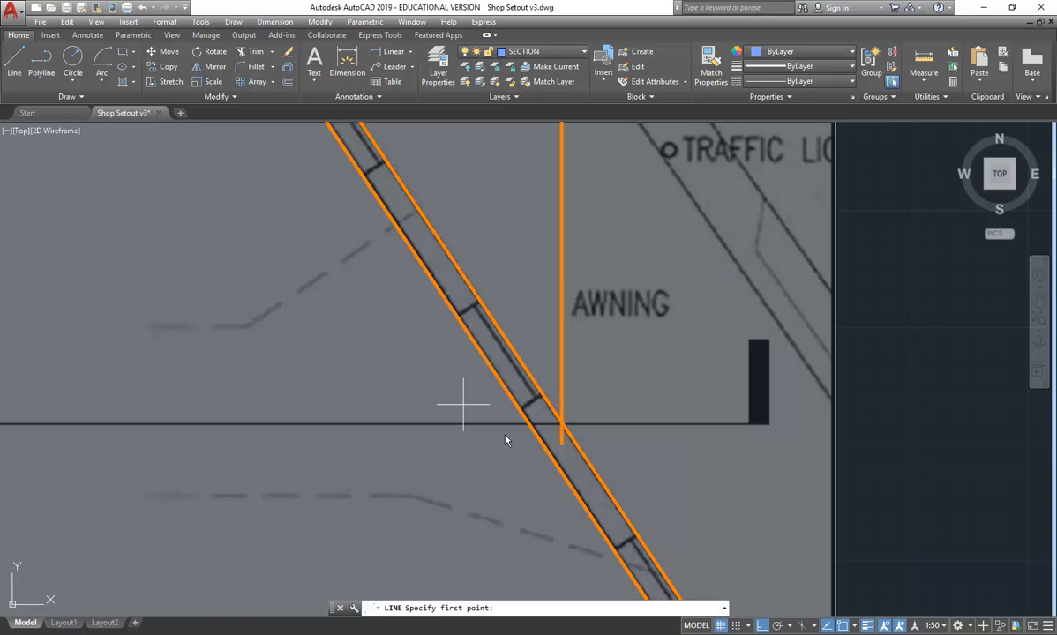
left_click(562, 425)
scroll(296, 425, "down", 5)
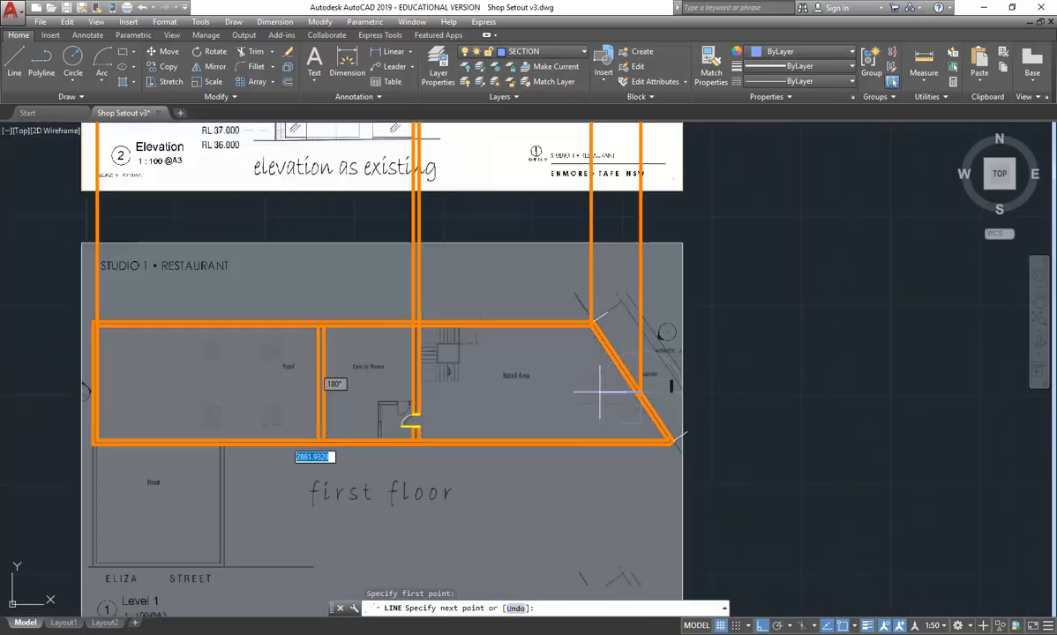
key("Escape")
key("Escape")
- Stretch the section line's street end horizontally past the edge of the first-floor plan sheet
left_click(173, 363)
left_click(146, 410)
left_click(741, 384)
left_click(837, 388)
key("Escape")
key("Escape")
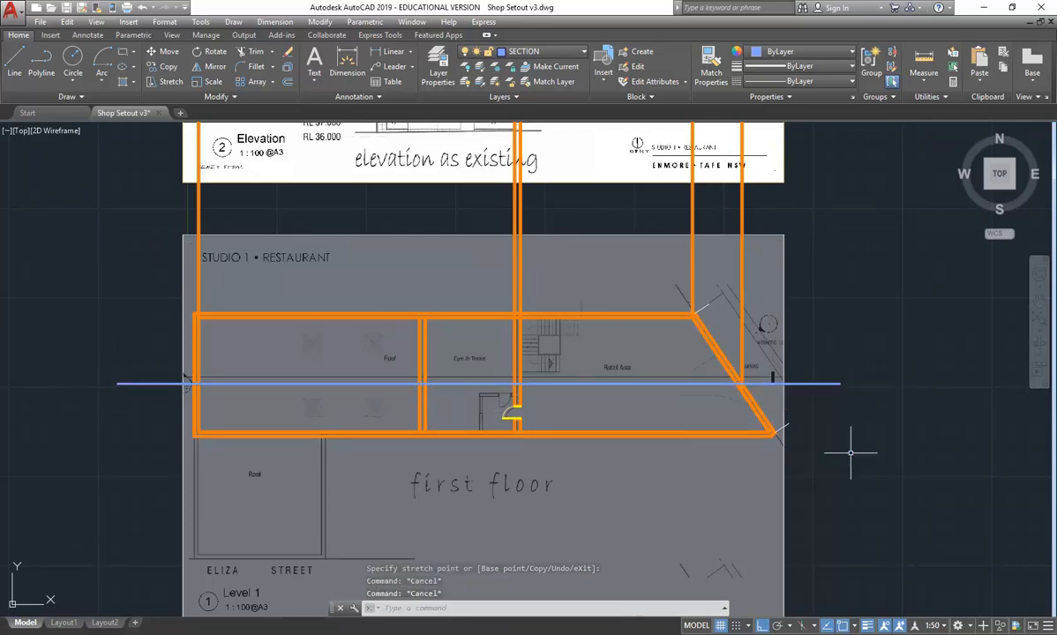
- Copy the section line from the first-floor plan to the ground-floor plan, using the building's lower rear corner as the reference point
left_click(864, 334)
left_click(837, 387)
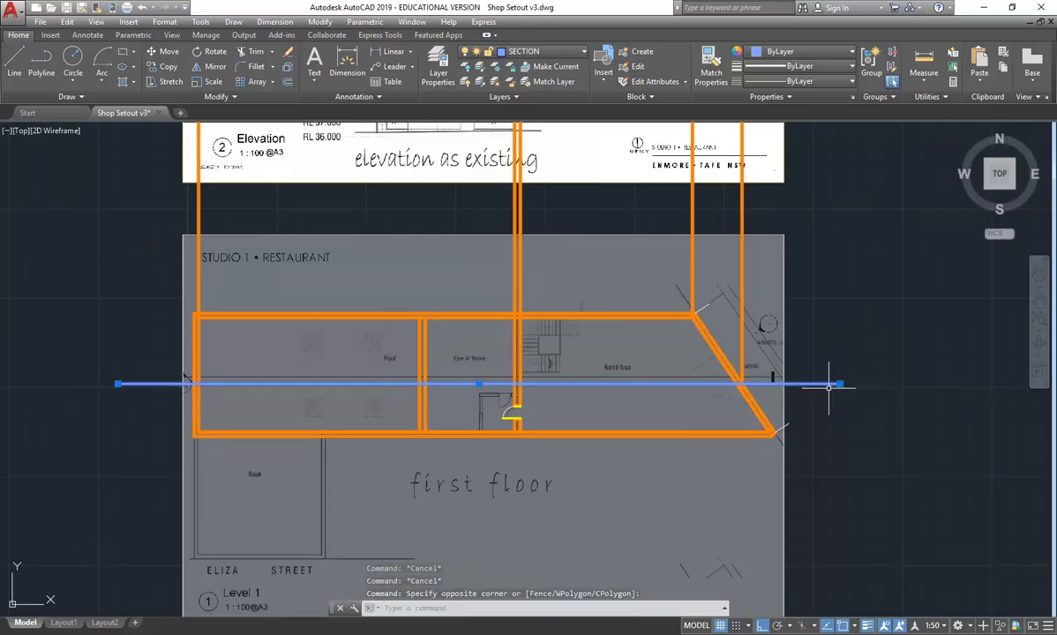
left_click(153, 69)
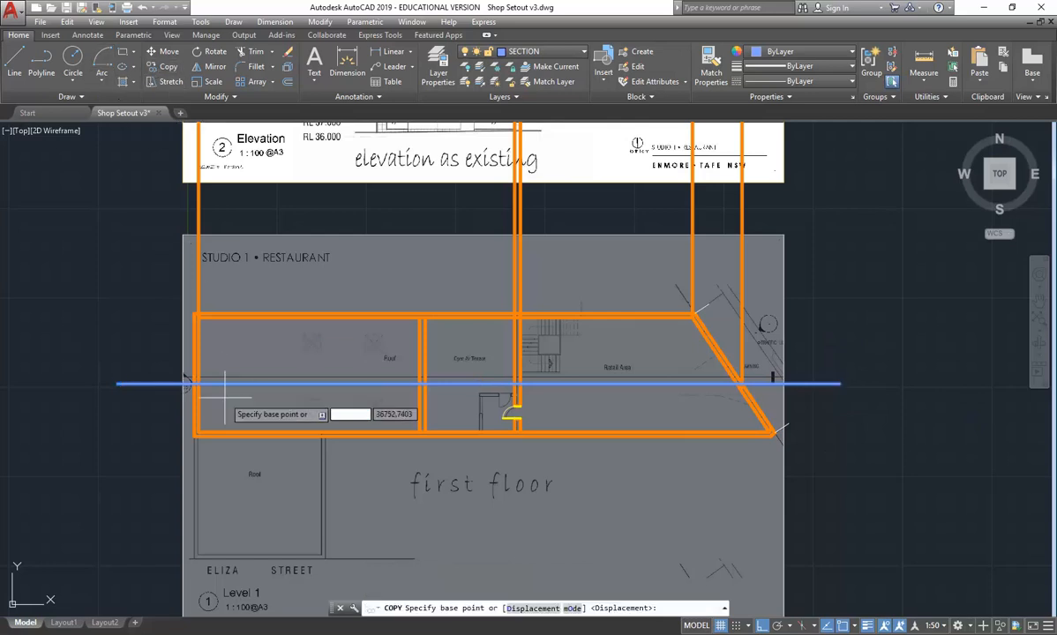
left_click(196, 433)
middle_click_drag(196, 338, 228, 445)
scroll(228, 445, "down", 5)
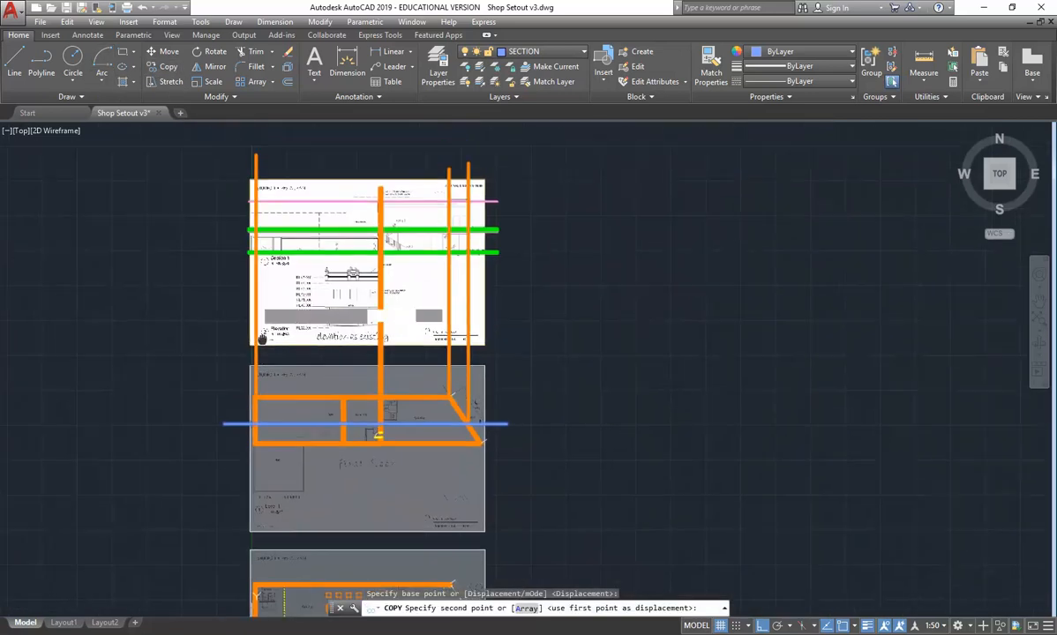
scroll(289, 257, "up", 8)
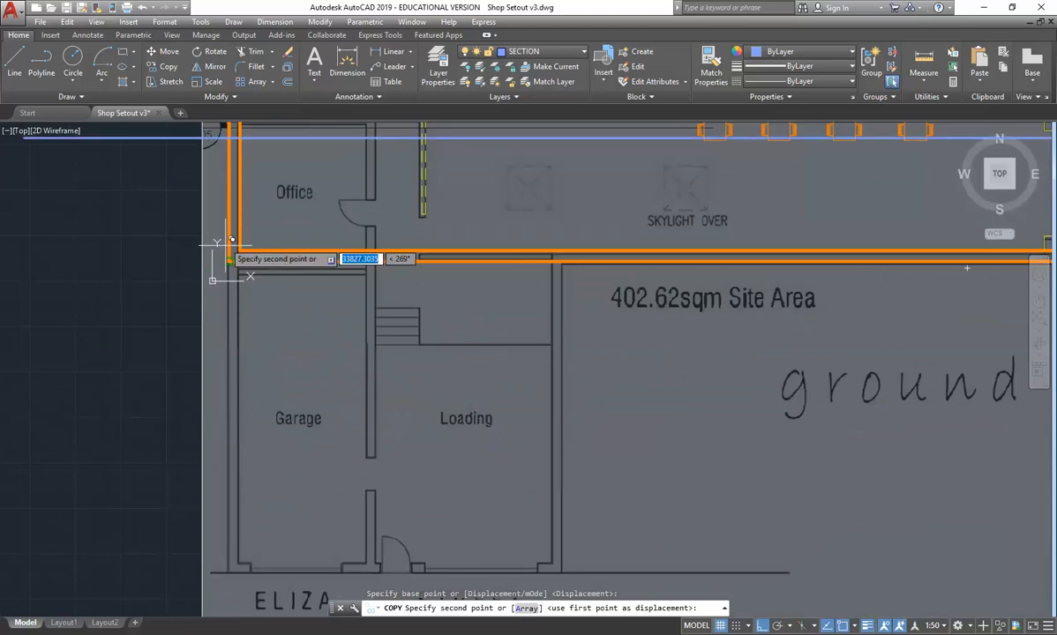
scroll(256, 291, "down", 4)
middle_click_drag(255, 291, 239, 363)
key("Escape")
key("Escape")
- On the WALLS layer, project the sloping front wall's inner face vertically from its section-line intersection on the first-floor plan past the section drawing
scroll(527, 231, "down", 2)
middle_click_drag(526, 231, 471, 481)
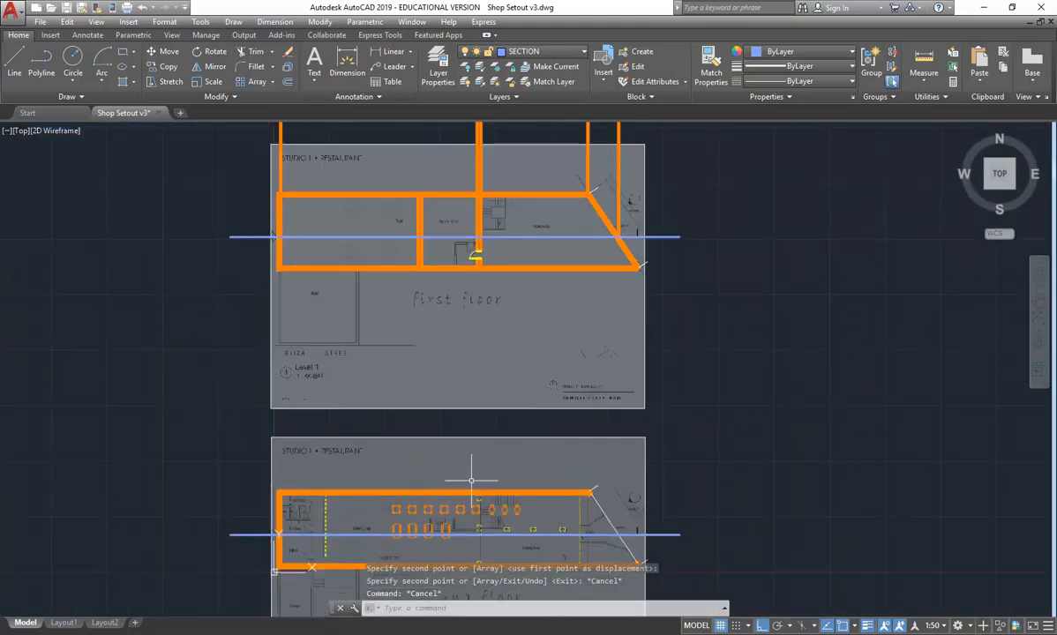
middle_click_drag(522, 208, 469, 342)
scroll(552, 379, "up", 2)
scroll(564, 341, "up", 5)
left_click(531, 53)
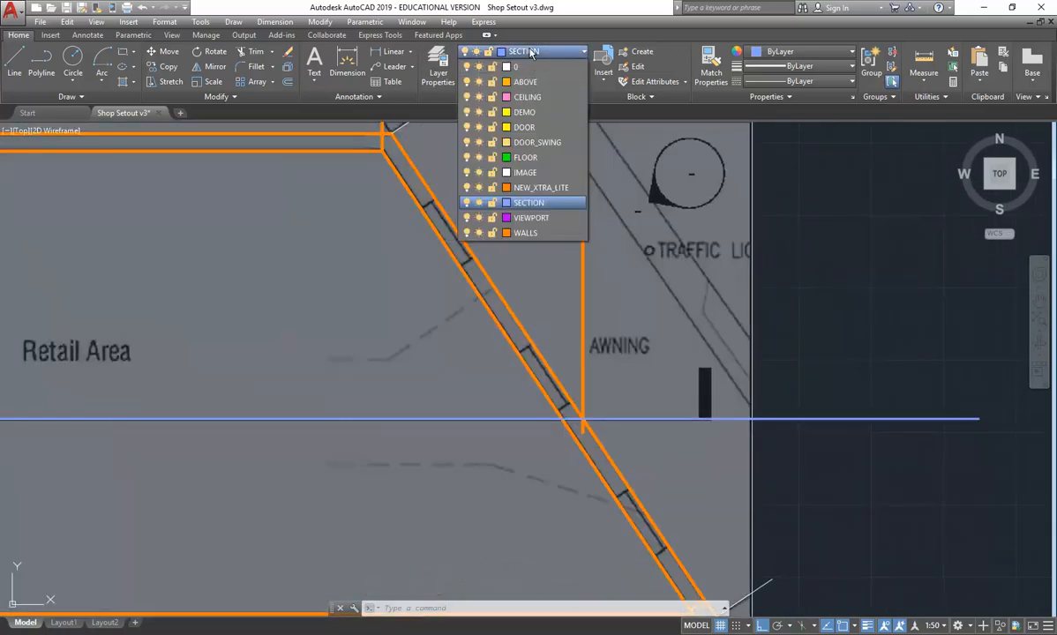
left_click(527, 233)
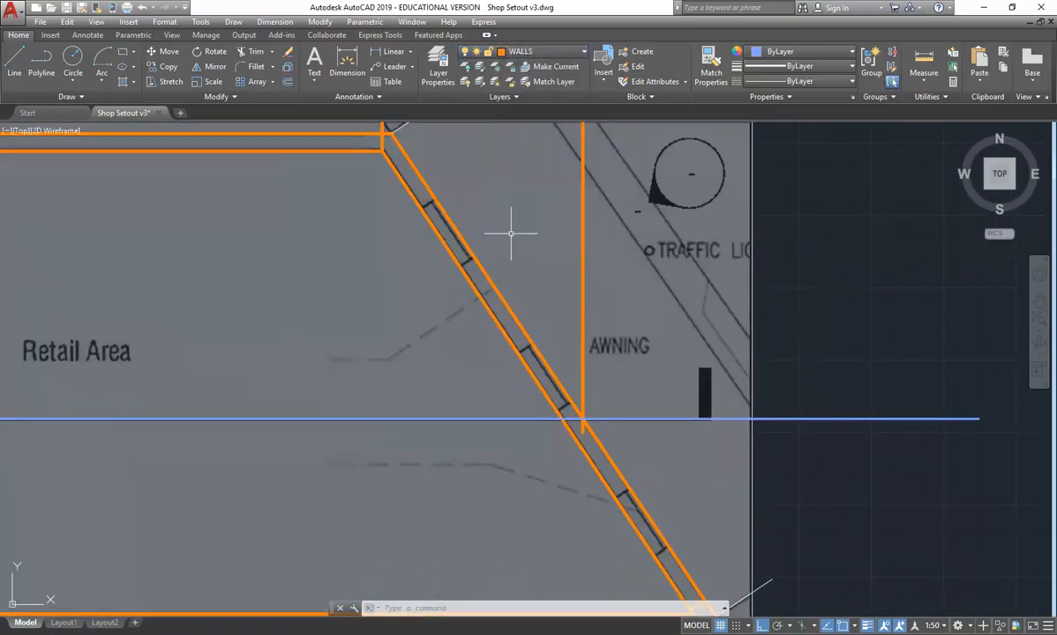
left_click(14, 63)
scroll(569, 439, "up", 5)
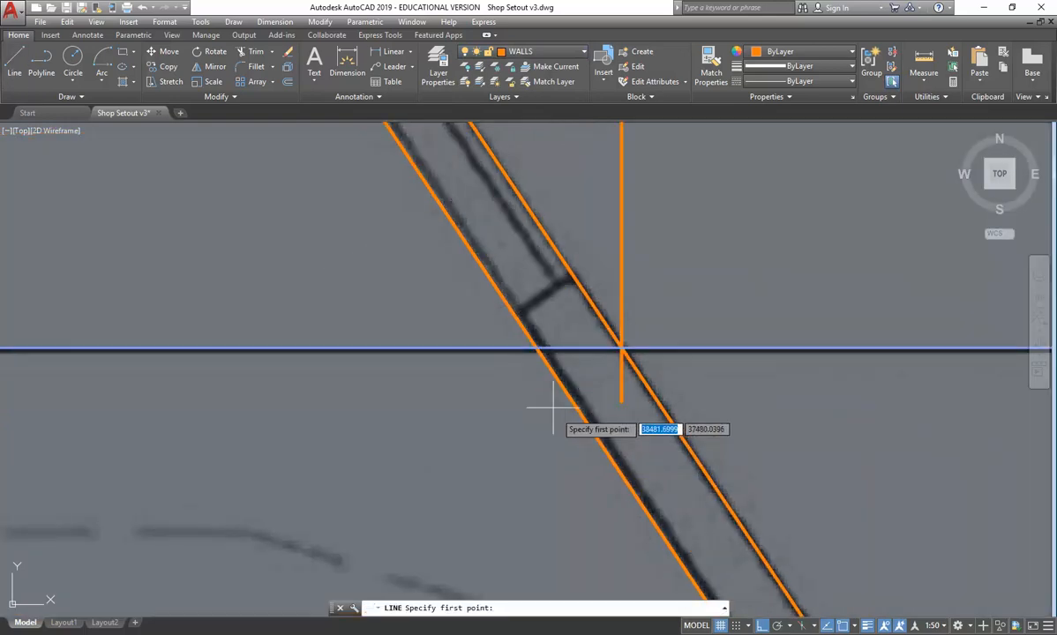
left_click(535, 350)
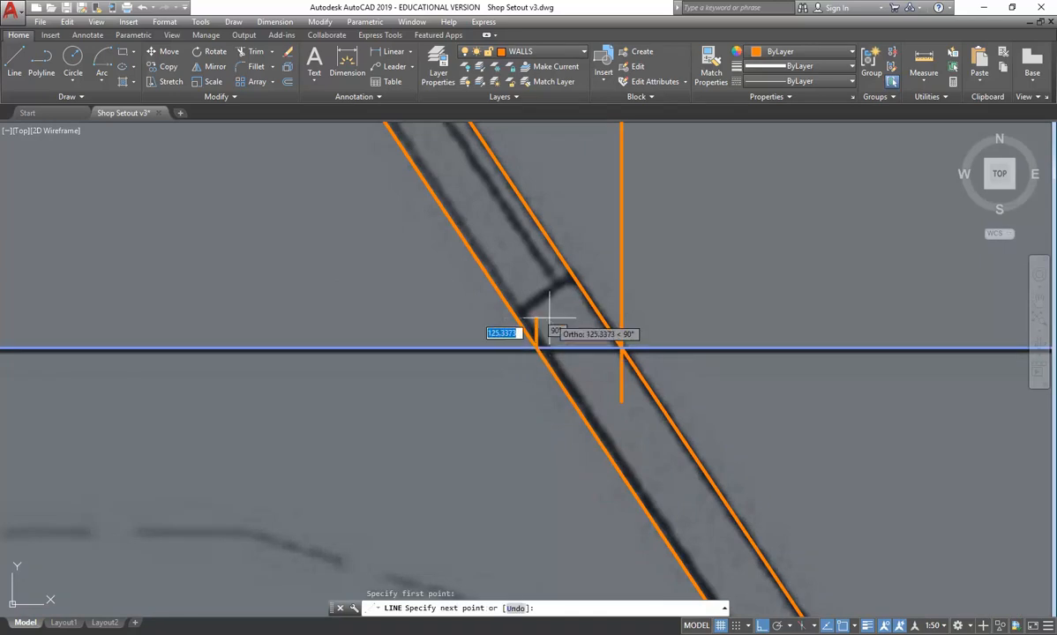
scroll(534, 317, "down", 6)
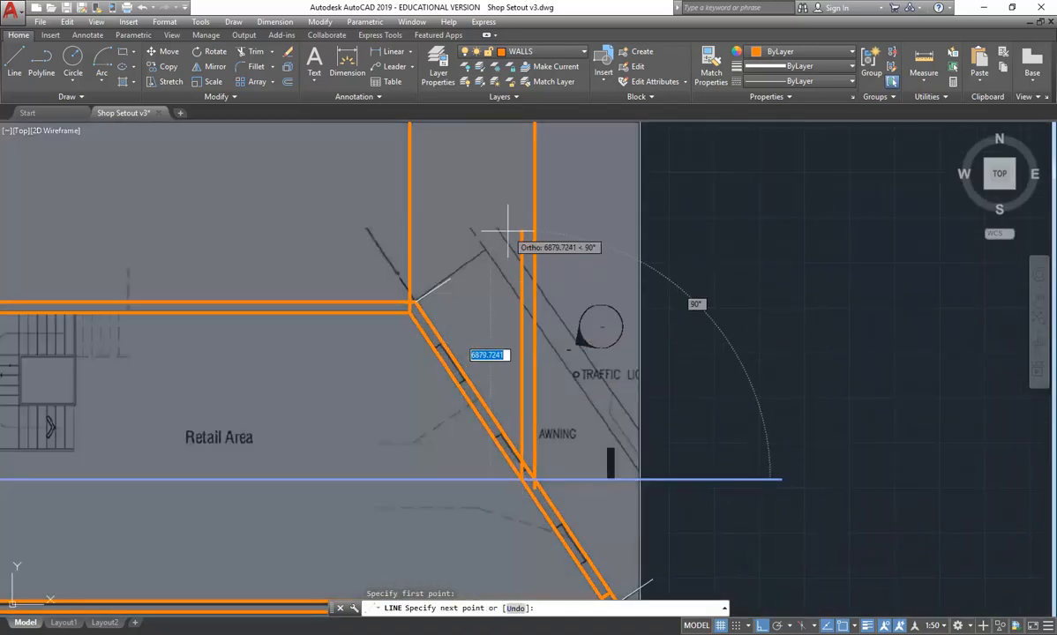
middle_click_drag(507, 227, 531, 483)
middle_click_drag(529, 317, 527, 455)
middle_click_drag(481, 154, 486, 401)
middle_click_drag(494, 242, 502, 499)
scroll(502, 499, "down", 4)
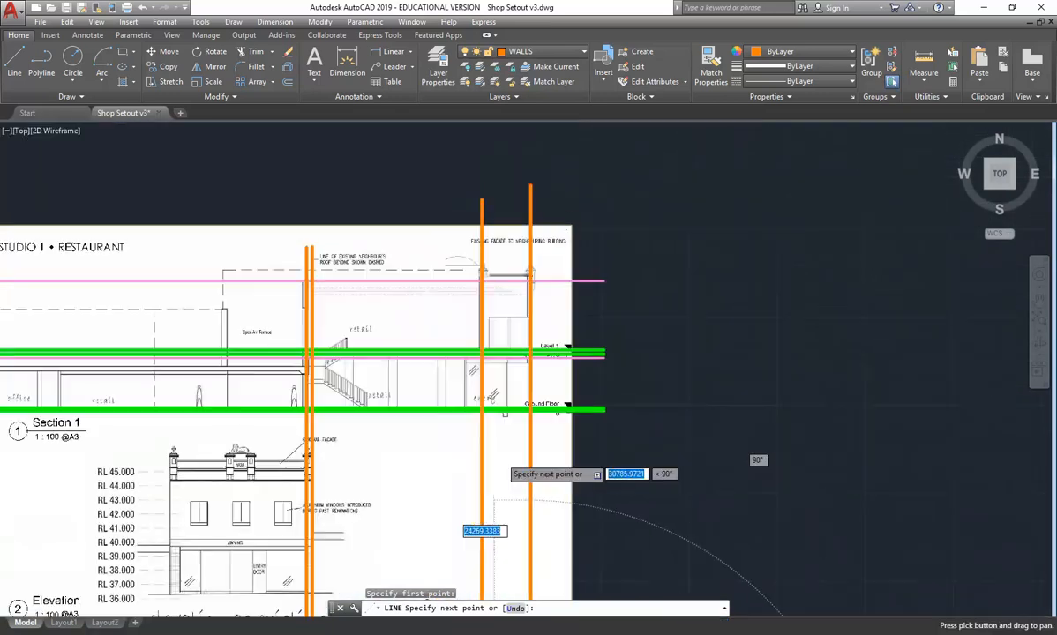
left_click(512, 186)
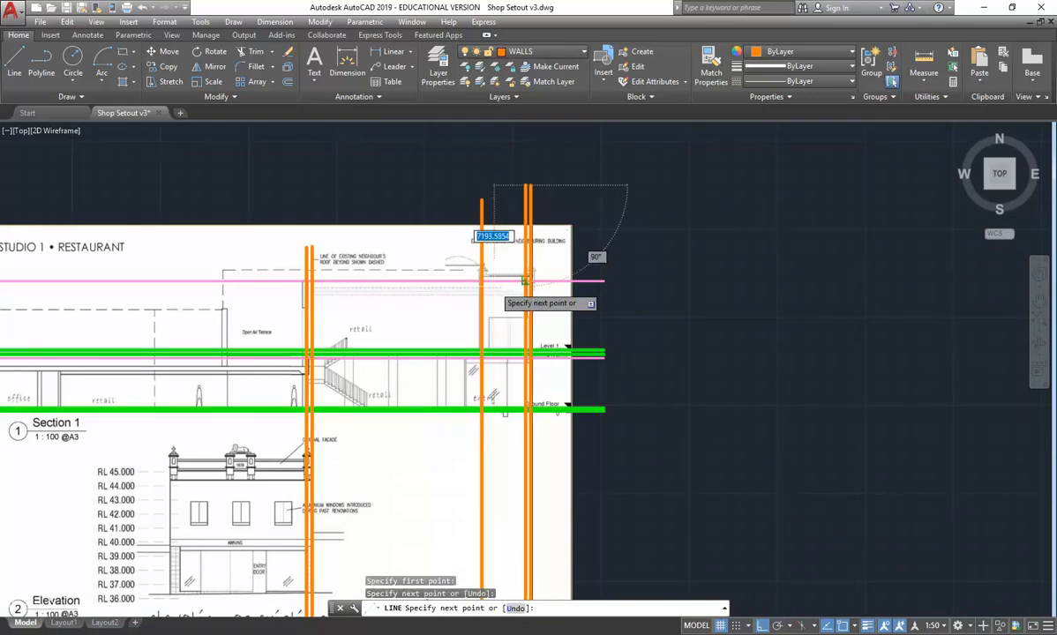
key("Escape")
- Examine the front wall corner on the first-floor plan and compare its projected lines with the facade on the section
scroll(489, 287, "up", 4)
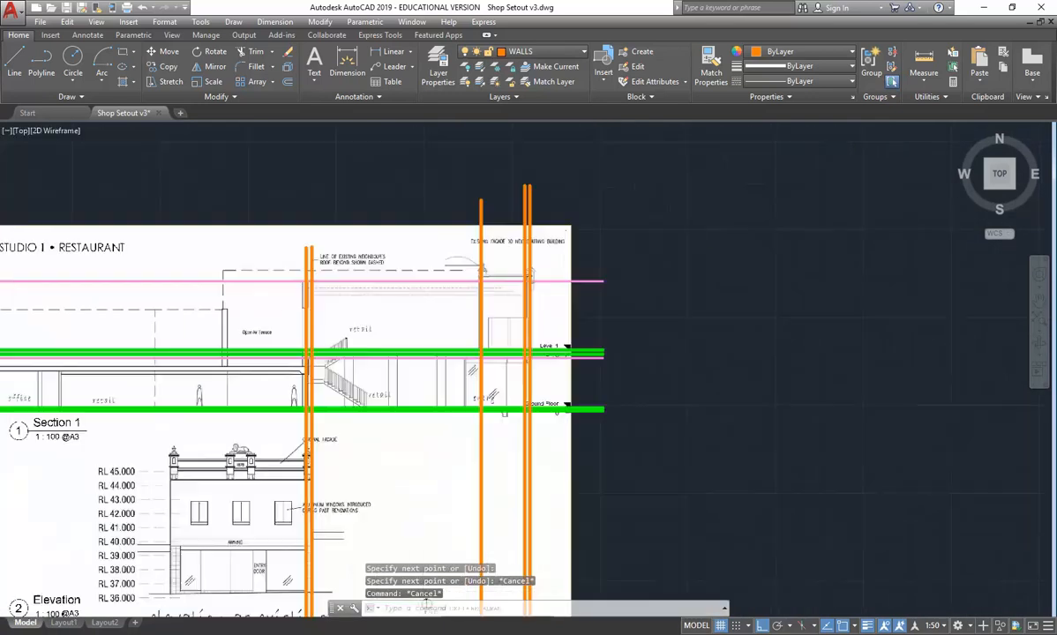
scroll(464, 201, "down", 9)
scroll(460, 390, "up", 9)
scroll(491, 319, "up", 3)
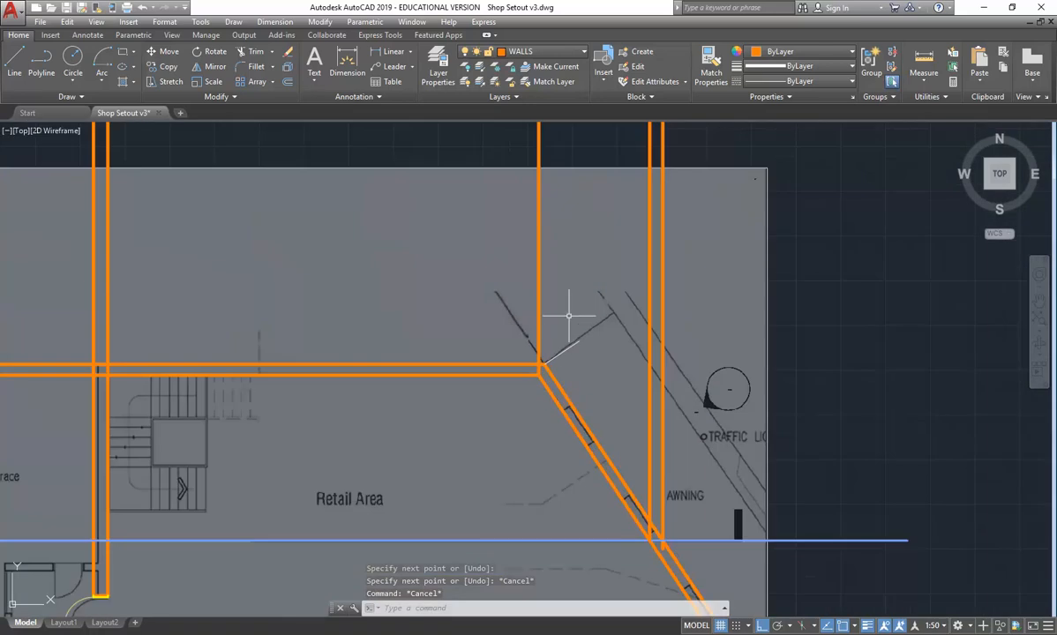
scroll(534, 364, "up", 4)
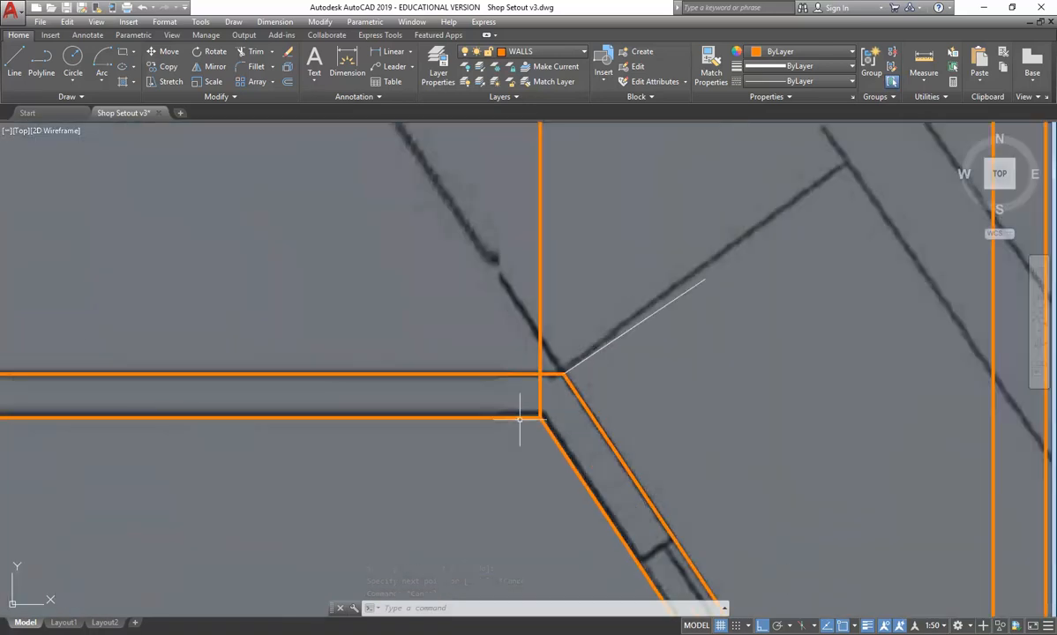
scroll(547, 212, "down", 8)
middle_click_drag(549, 145, 544, 442)
scroll(488, 337, "up", 4)
middle_click_drag(488, 337, 361, 302)
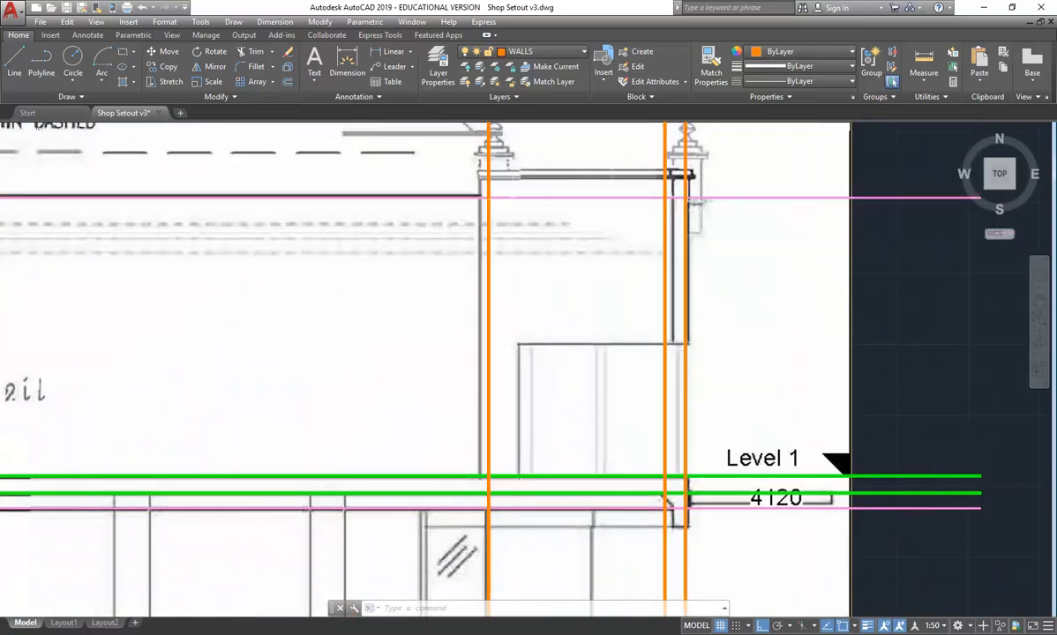
- Trim off the part of the projected sloping-wall line above the upper ceiling line on the section
left_click(693, 198)
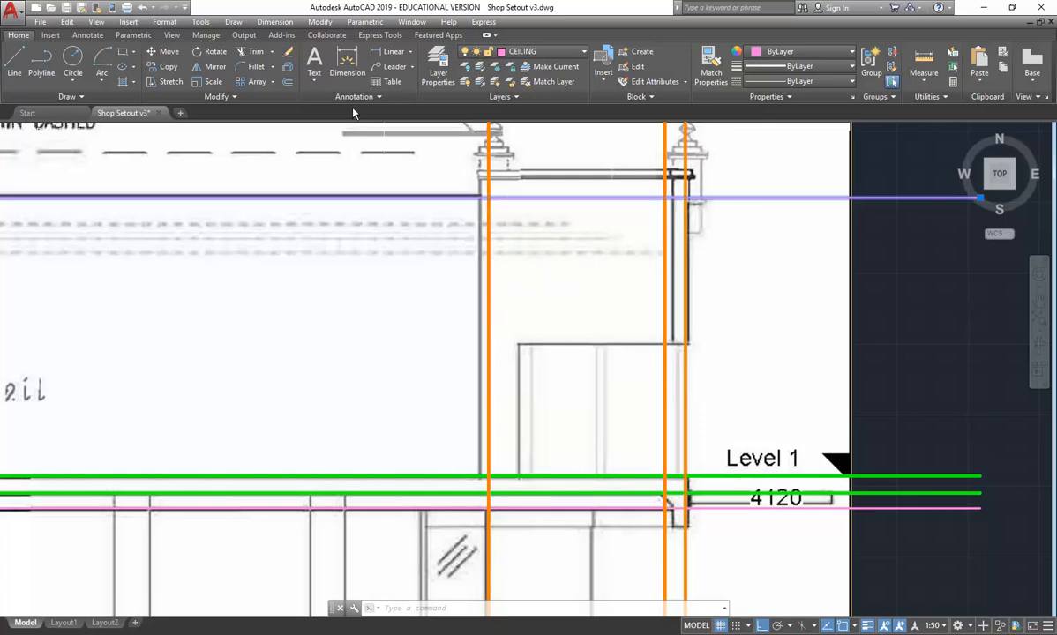
key("Escape")
key("Escape")
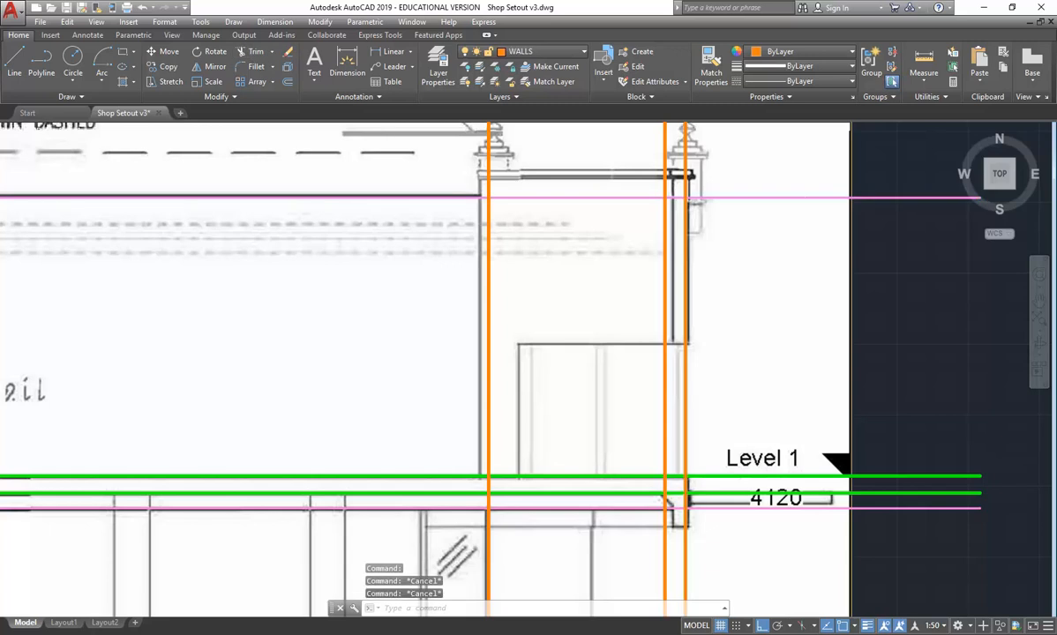
left_click(251, 51)
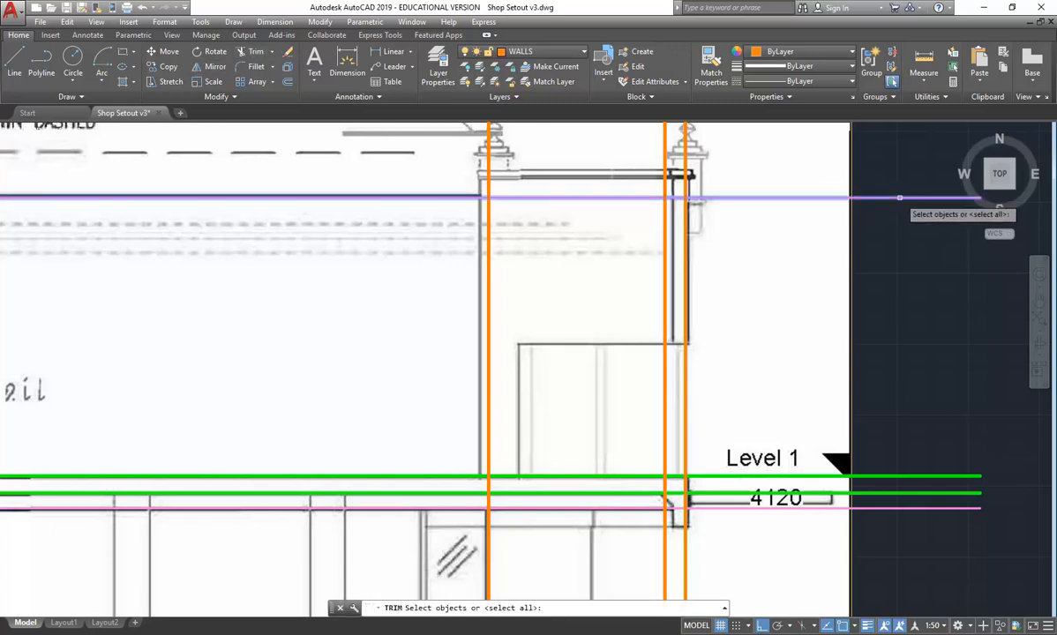
left_click(899, 198)
key("Return")
left_click(491, 172)
right_click(371, 244)
left_click(400, 250)
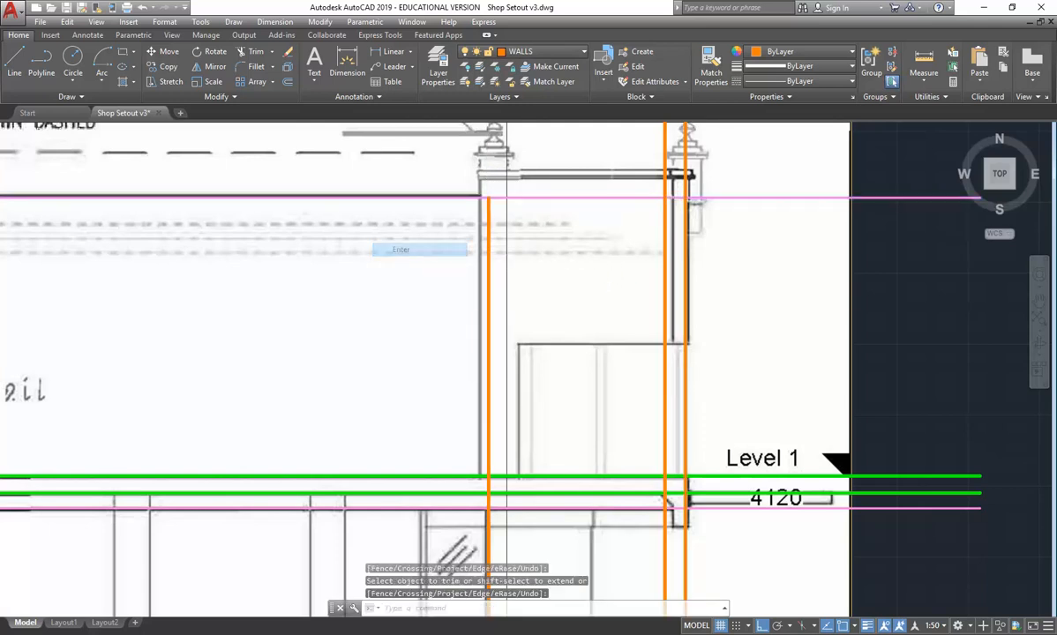
- Trim the sloping-wall line below the Ground Floor level and within the Level 1 slab thickness, using the slab lines as cutting edges
scroll(427, 229, "down", 2)
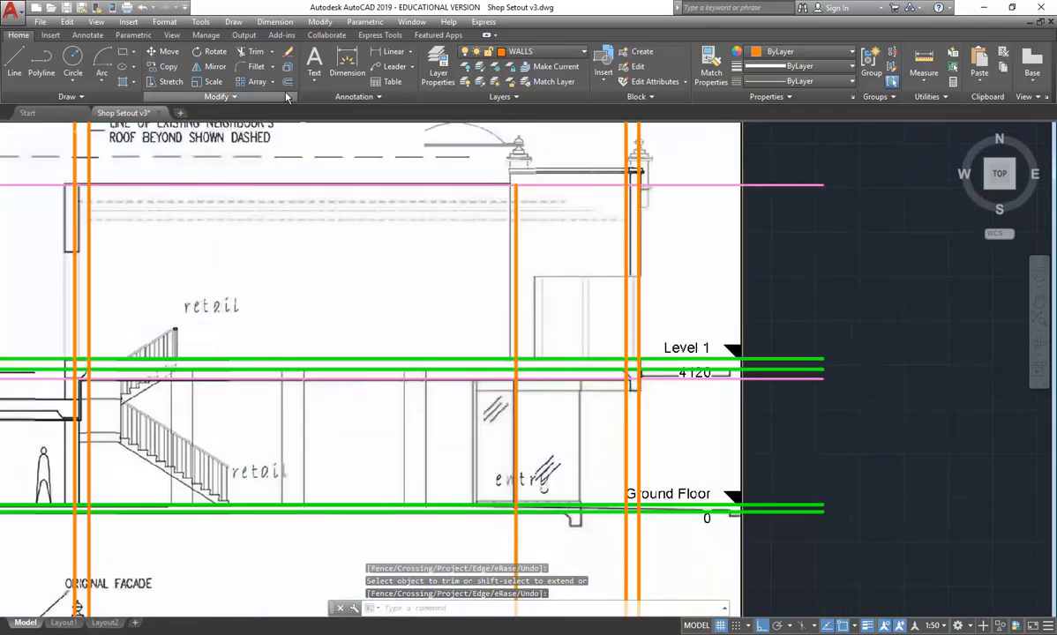
left_click(252, 52)
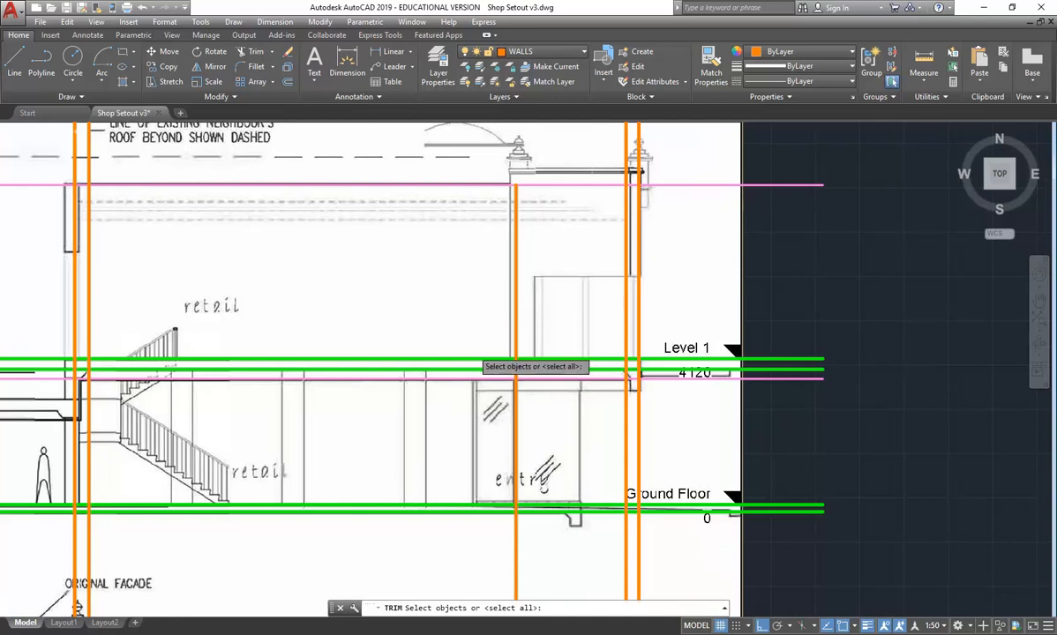
left_click(781, 359)
left_click(777, 369)
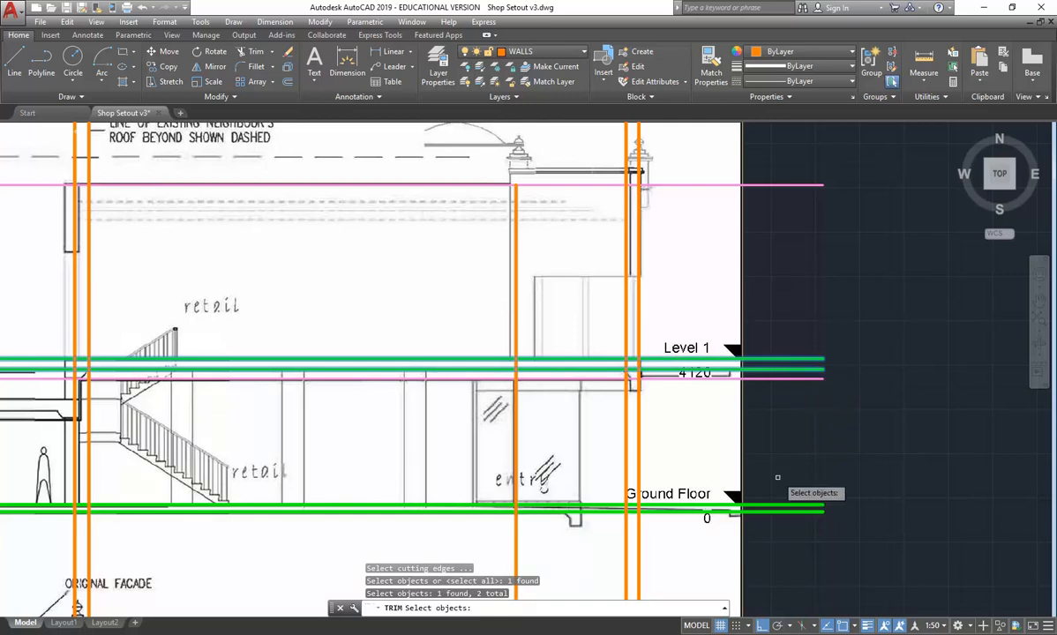
left_click(777, 504)
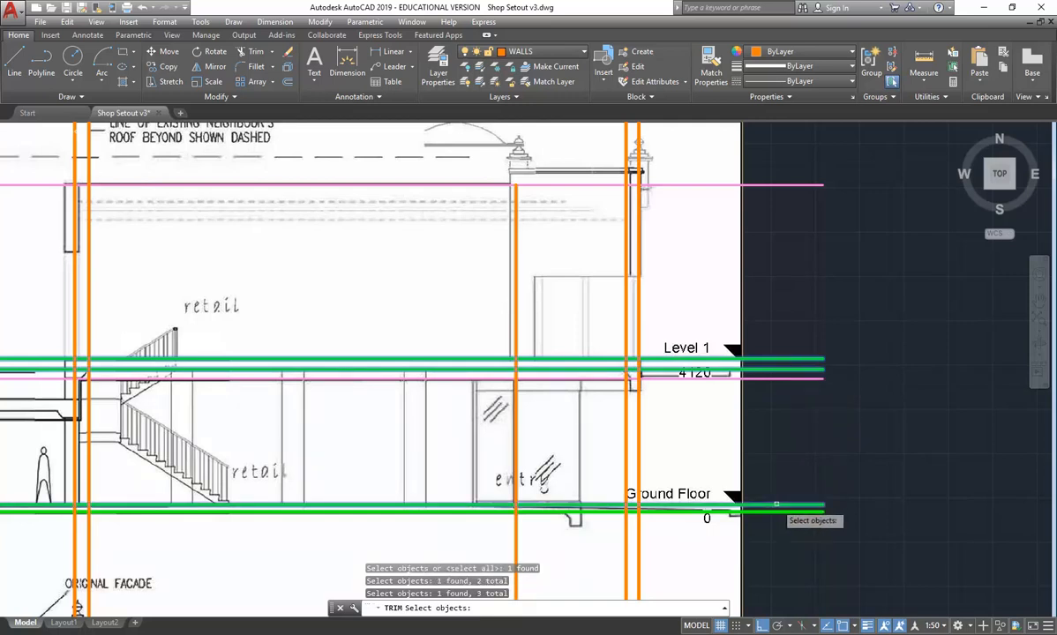
key("Return")
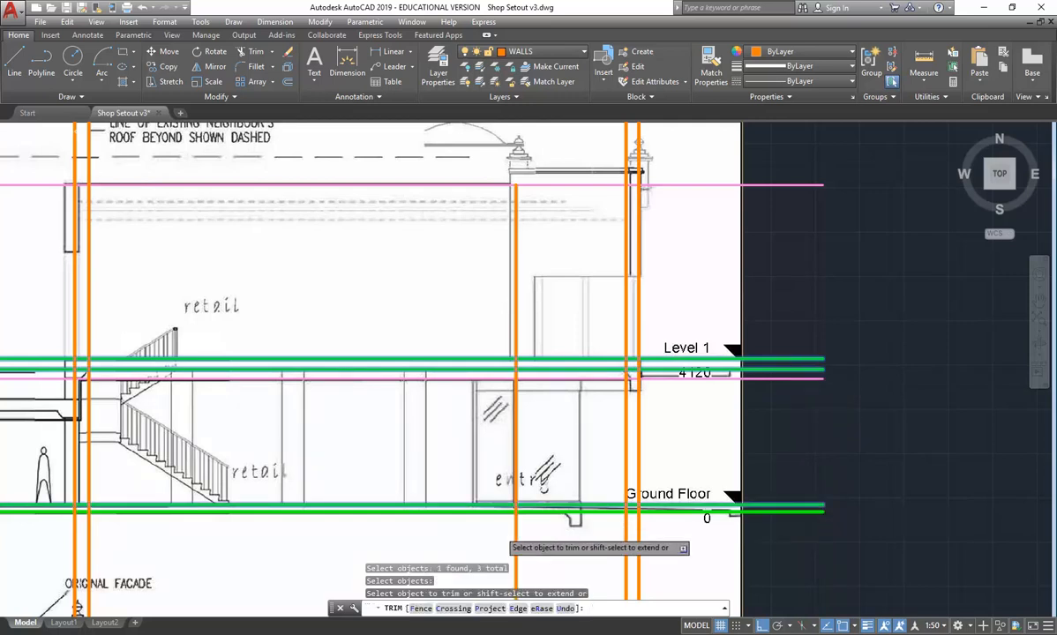
left_click(519, 527)
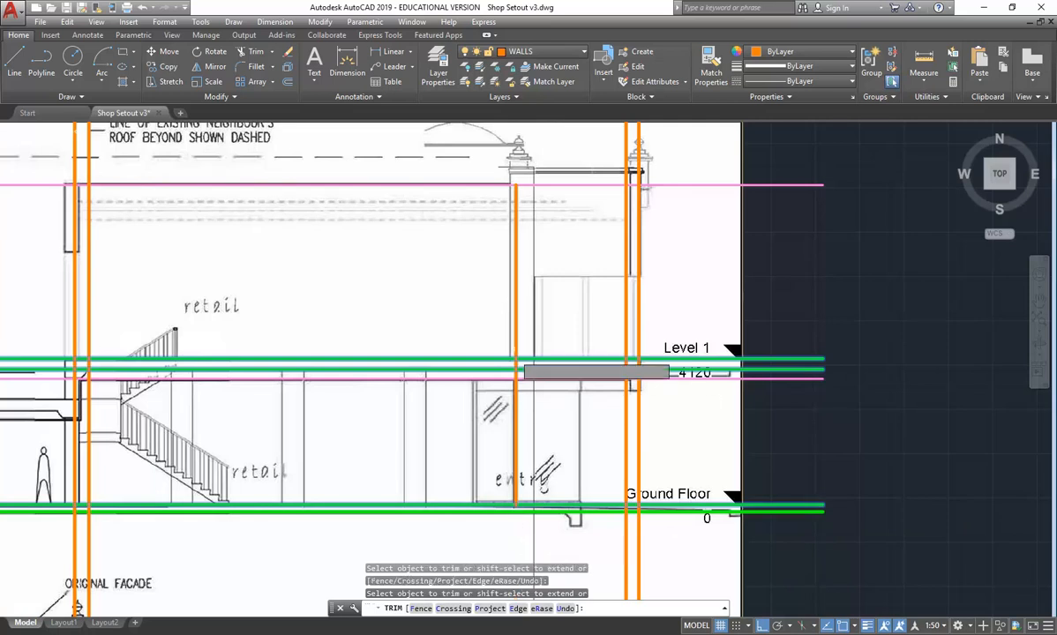
scroll(529, 352, "up", 4)
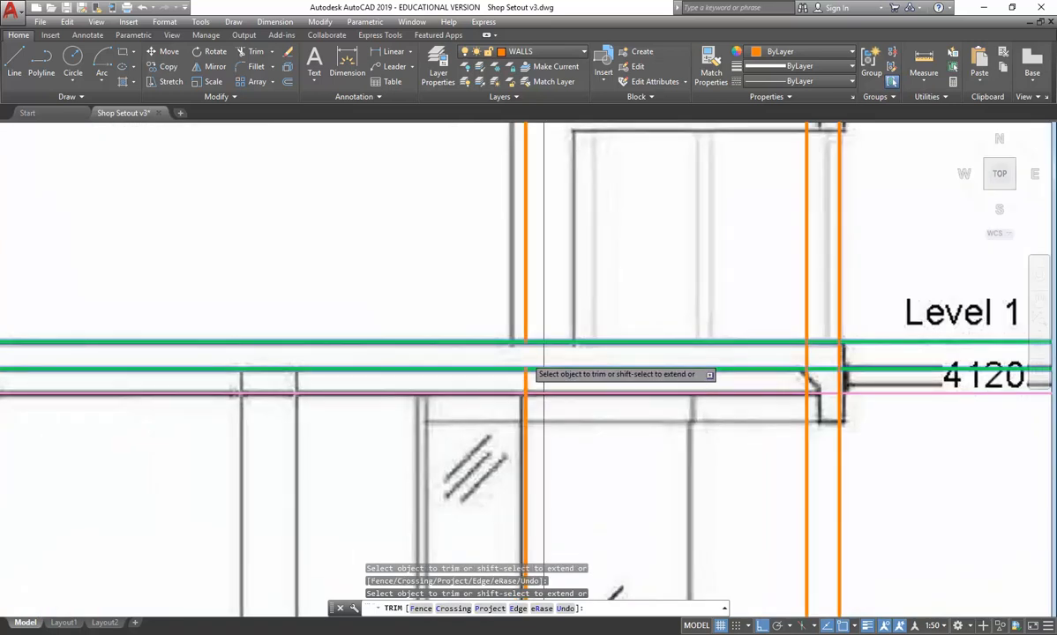
right_click(512, 341)
left_click(527, 349)
scroll(463, 369, "down", 6)
mouse_move(438, 355)
middle_mouse_down()
mouse_move(478, 370)
mouse_move(439, 354)
middle_mouse_up()
scroll(478, 370, "up", 3)
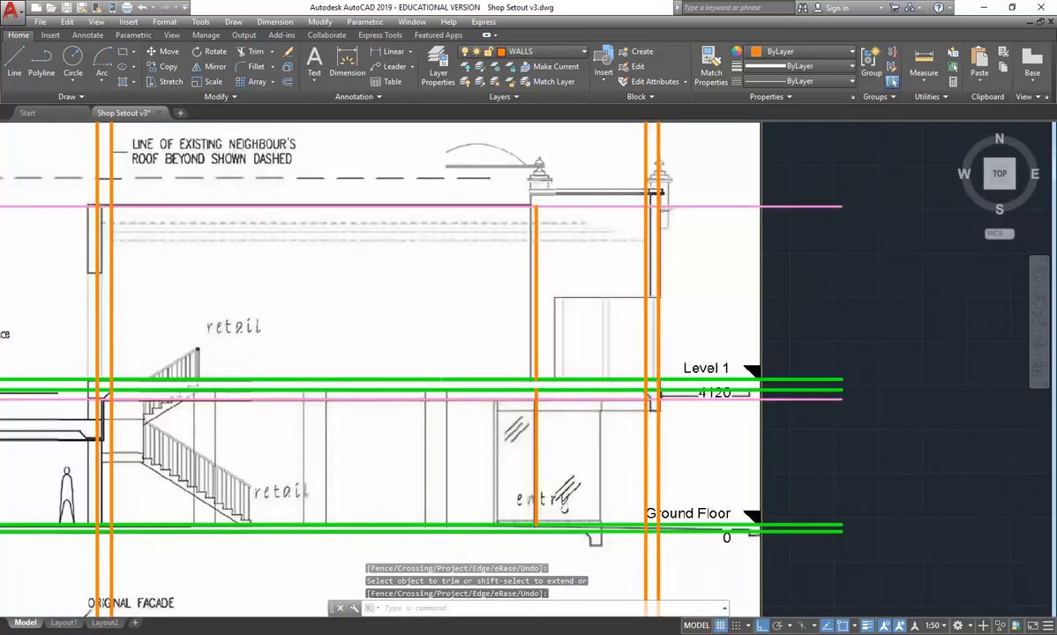
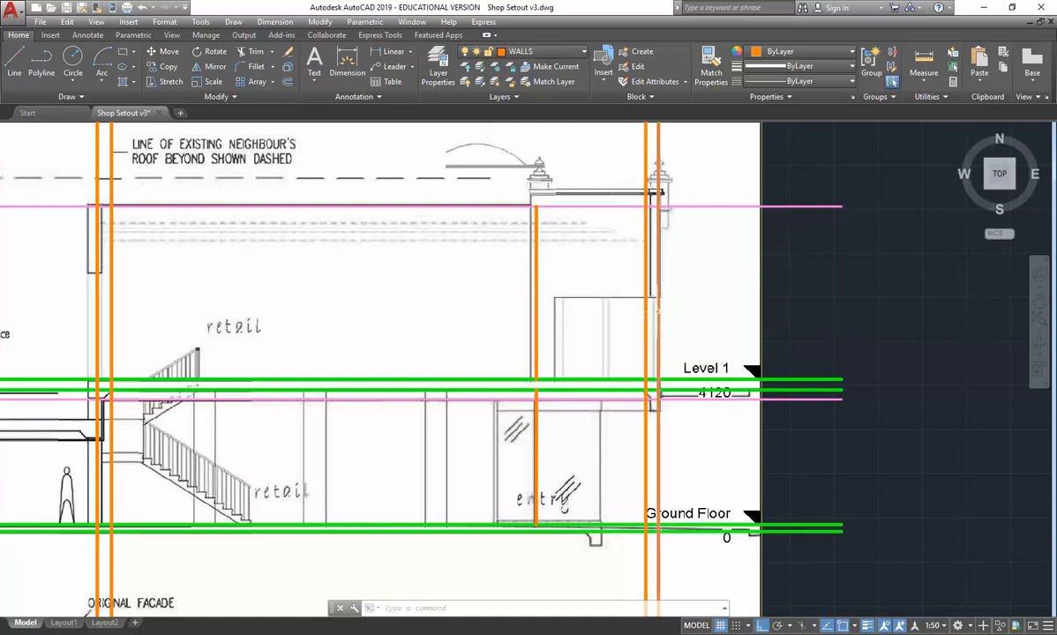
left_click(648, 304)
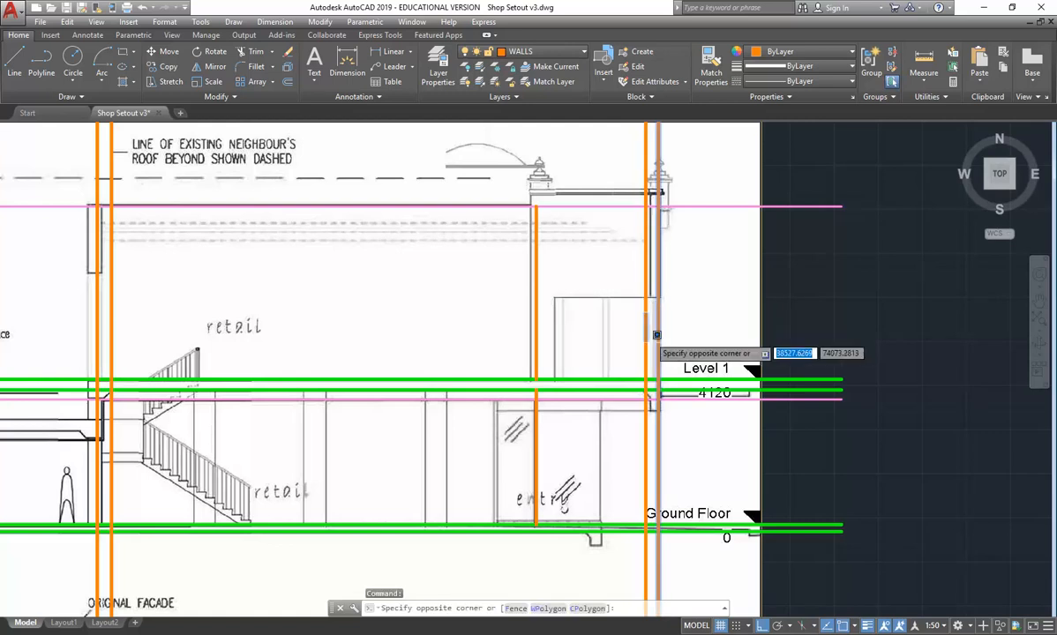
left_click(647, 332)
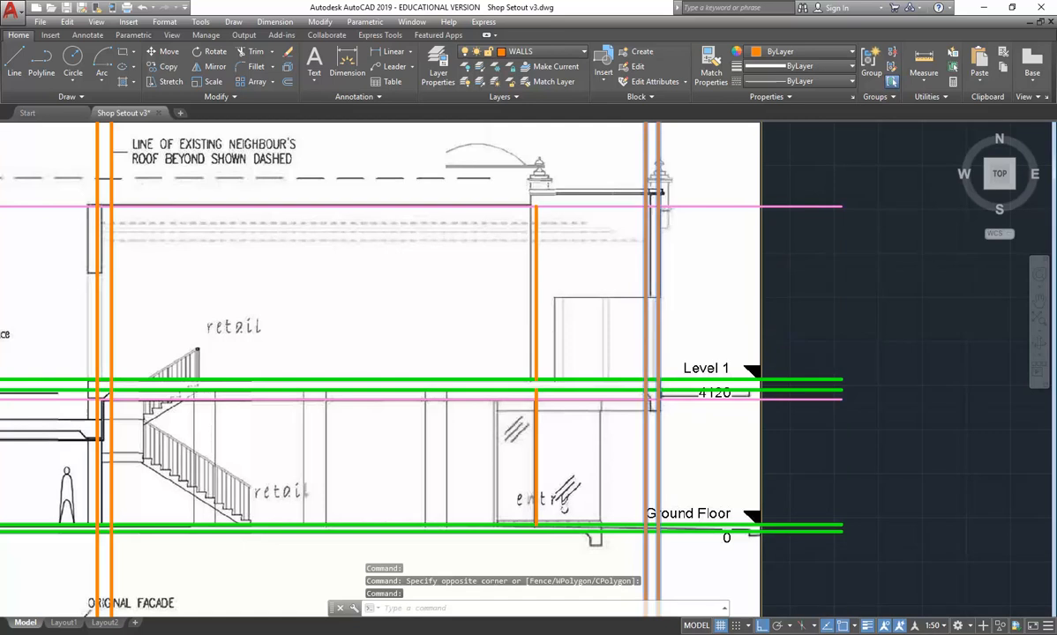
key("Escape")
key("Escape")
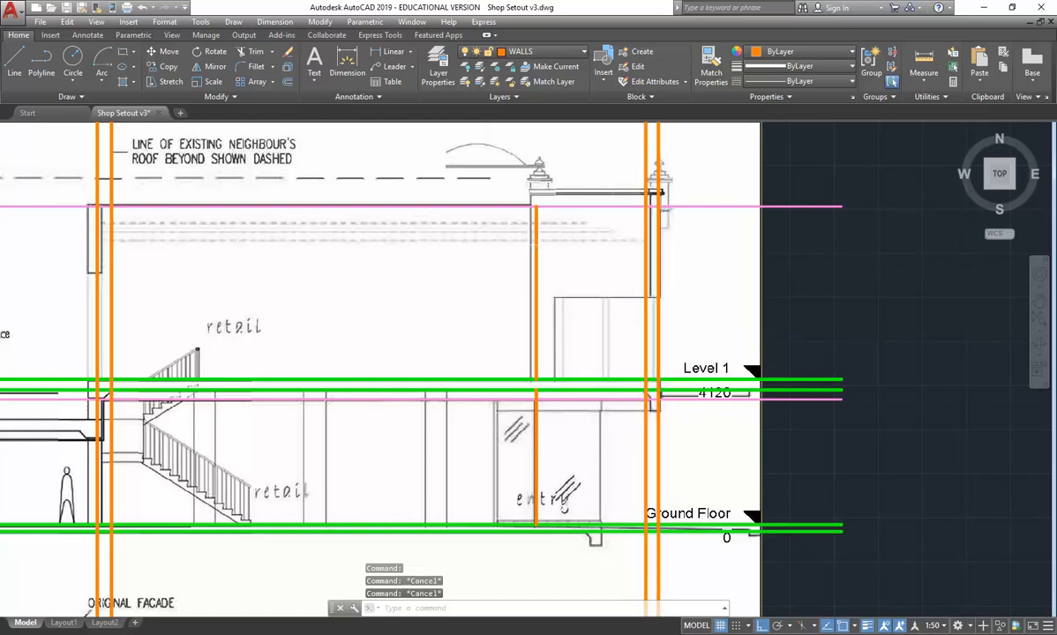
left_click(536, 358)
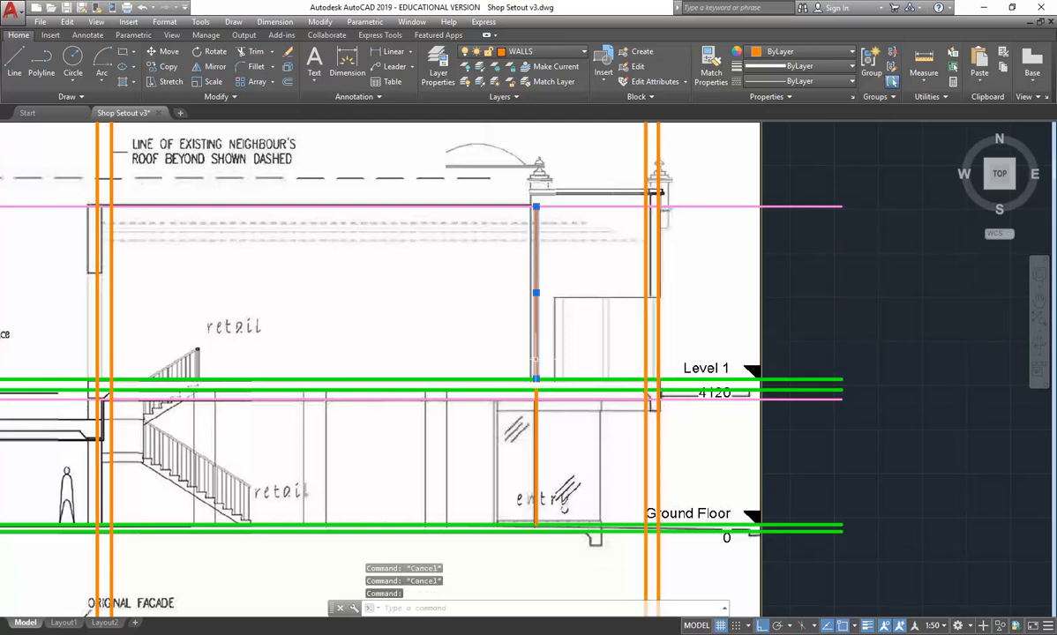
left_click(537, 419)
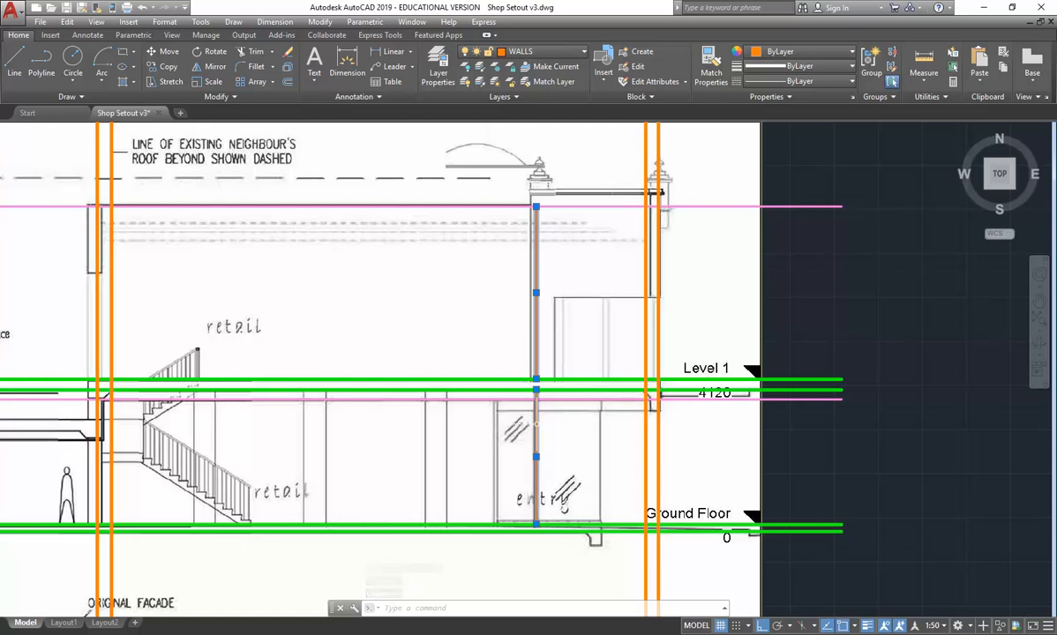
key("Escape")
key("Escape")
key("Escape")
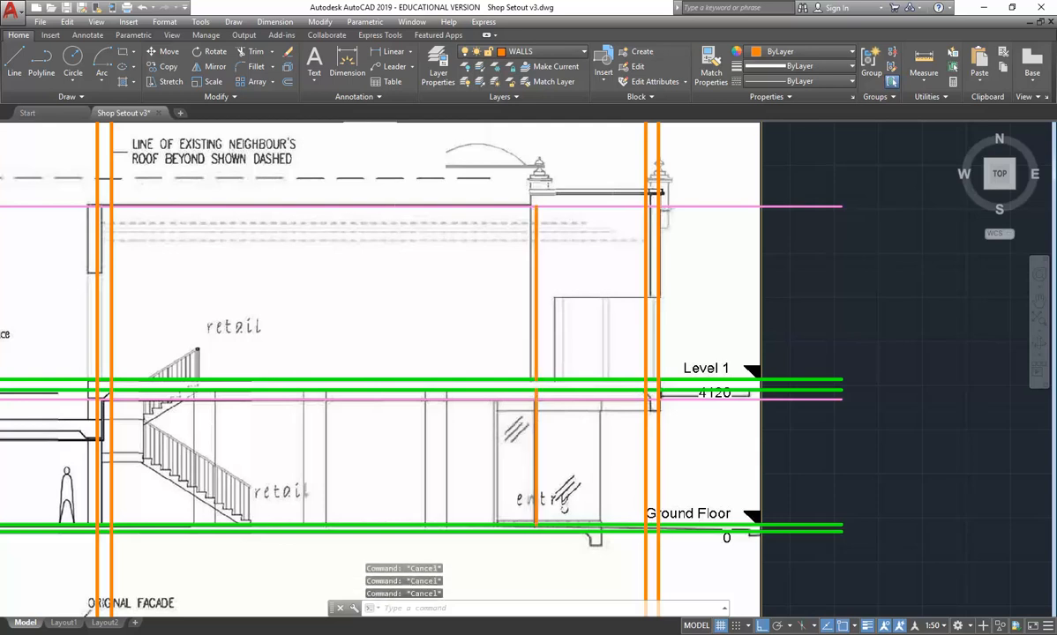
- Create a layer named WALLS-LIGHT with a 0.18 mm lineweight and colour 40
left_click(436, 69)
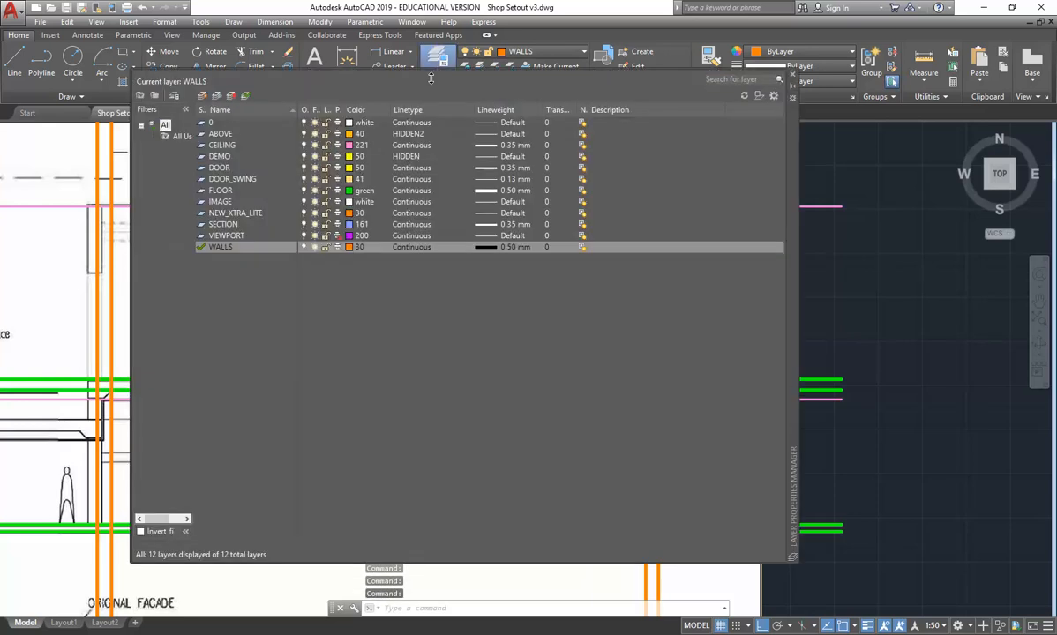
key("alt+n")
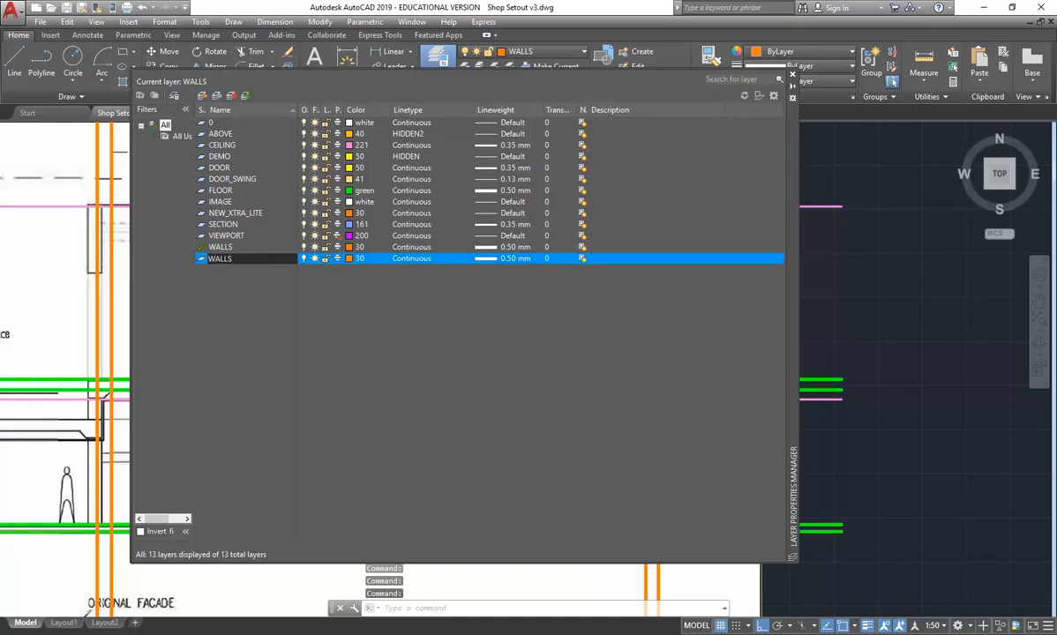
type("WALLS-LIGHT")
left_click(498, 259)
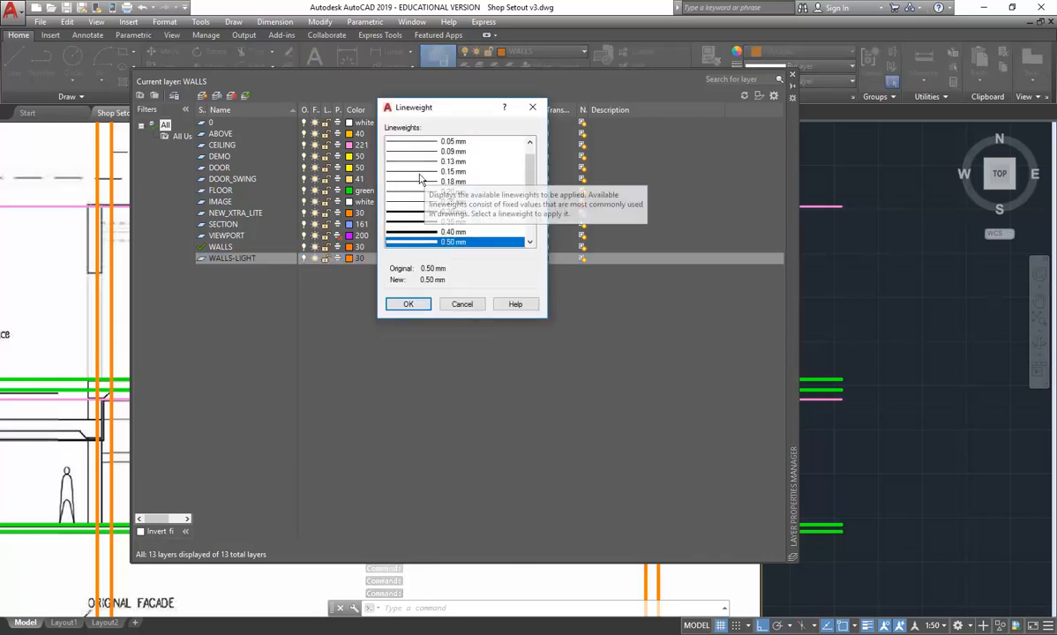
left_click(424, 171)
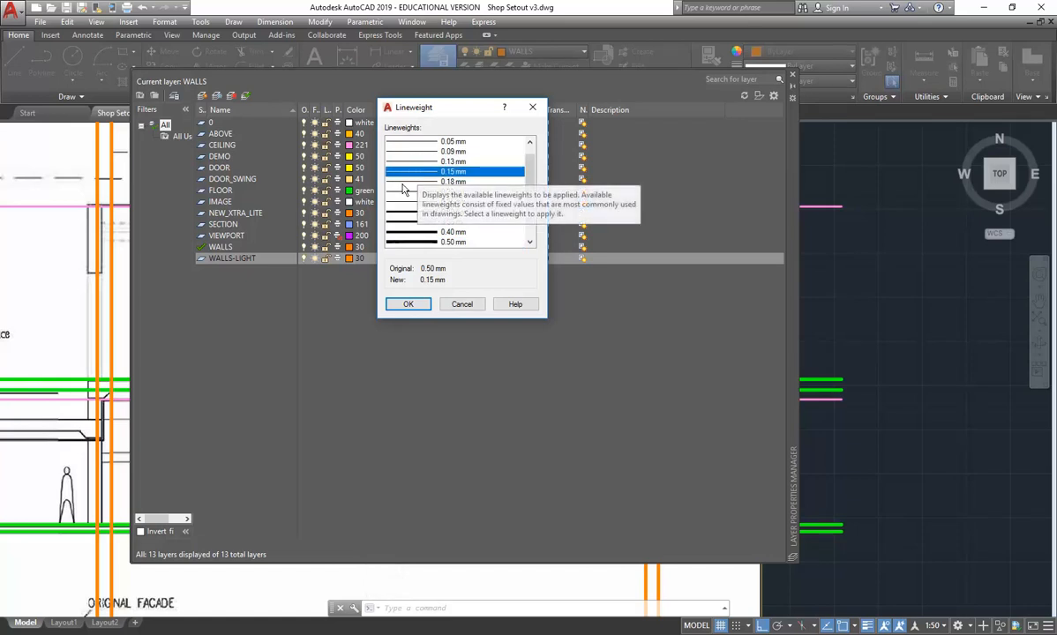
left_click(405, 182)
left_click(408, 303)
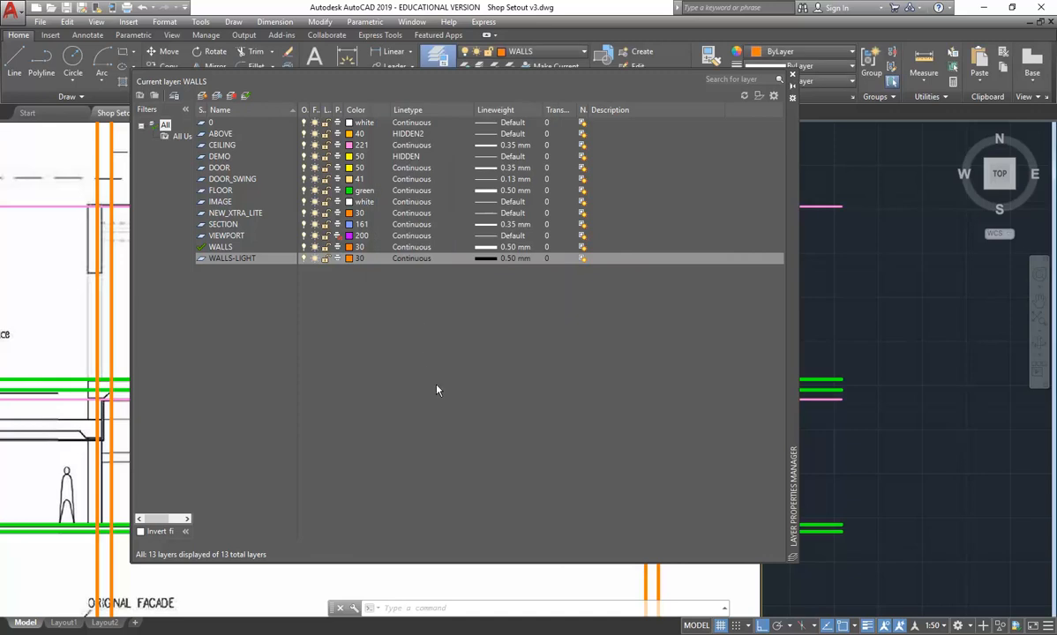
left_click(349, 258)
left_click(392, 246)
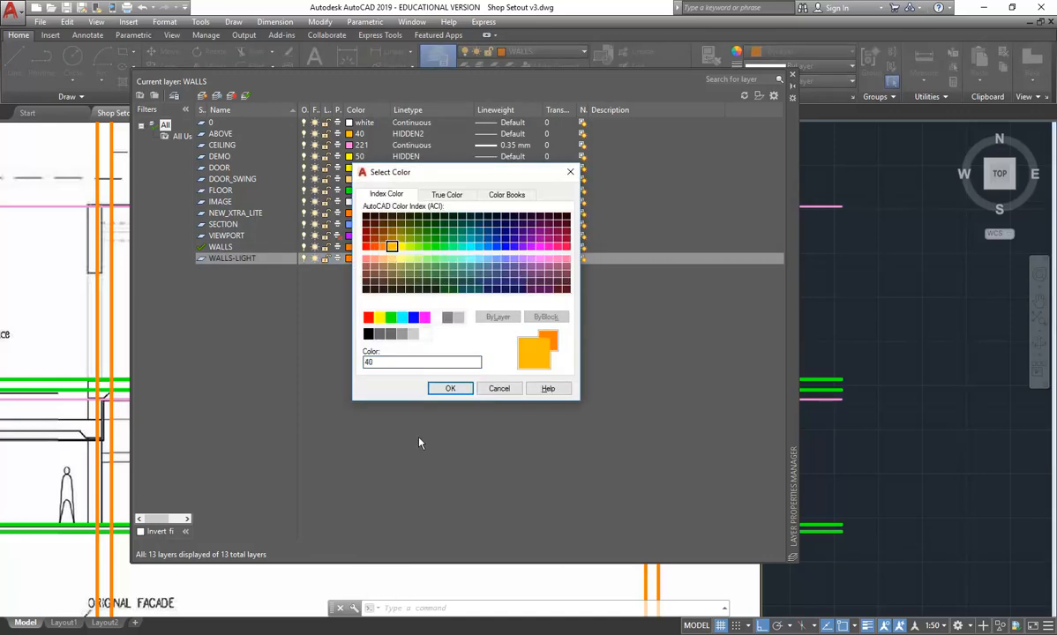
left_click(450, 389)
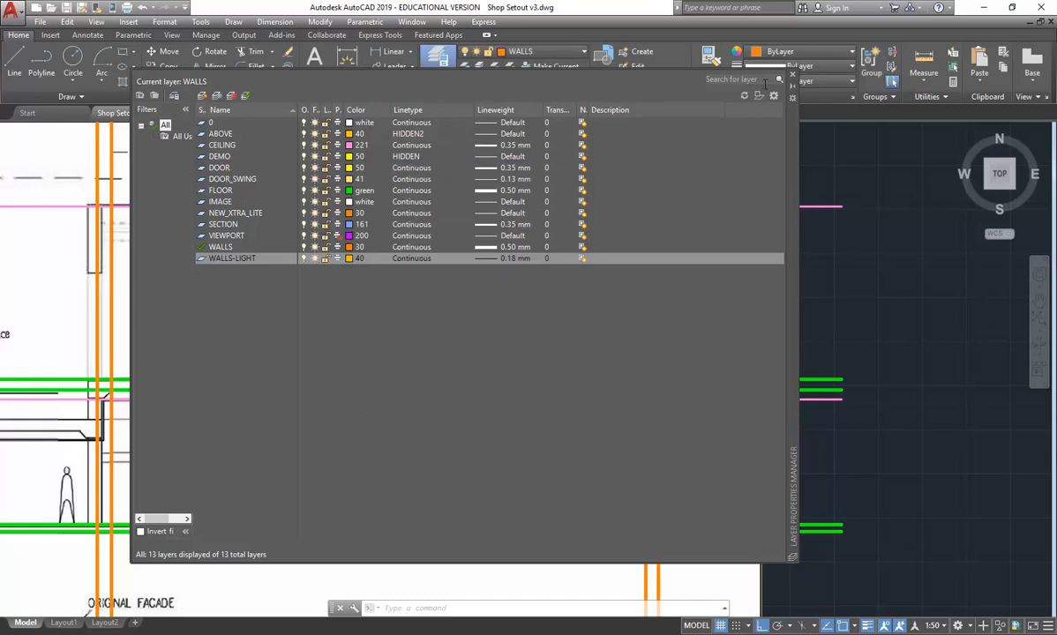
left_click(793, 78)
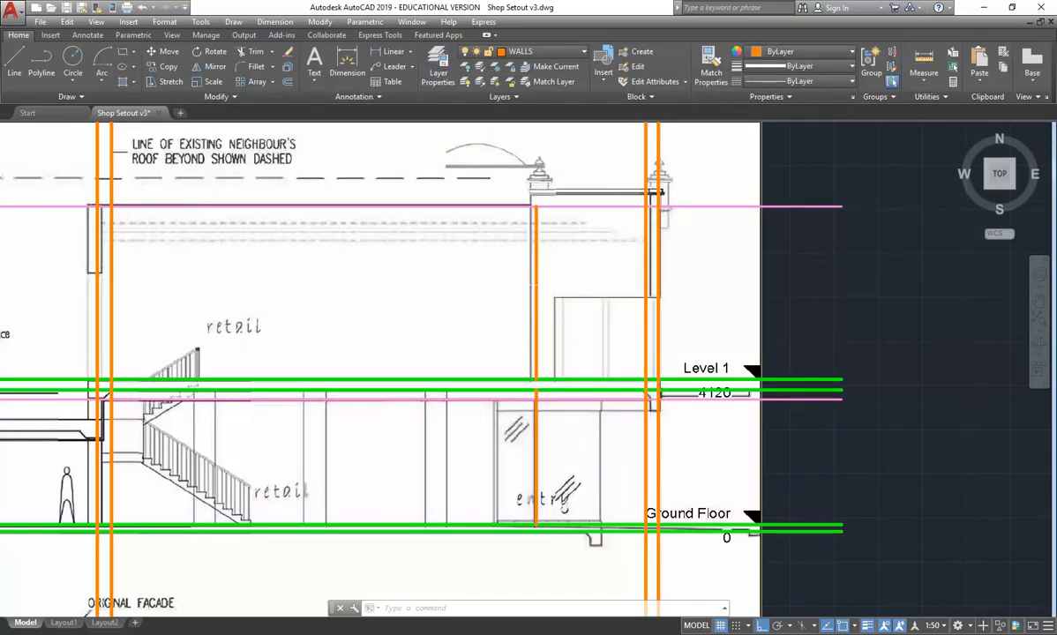
- Assign the upper and lower sloping-wall lines on the section to the WALLS-LIGHT layer
left_click(535, 284)
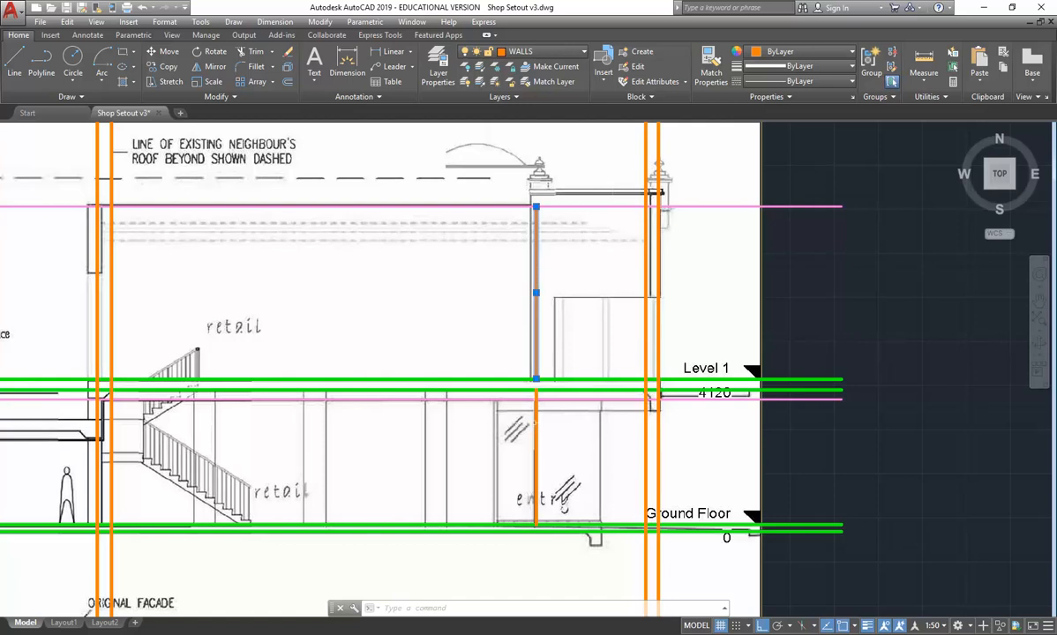
left_click(536, 420)
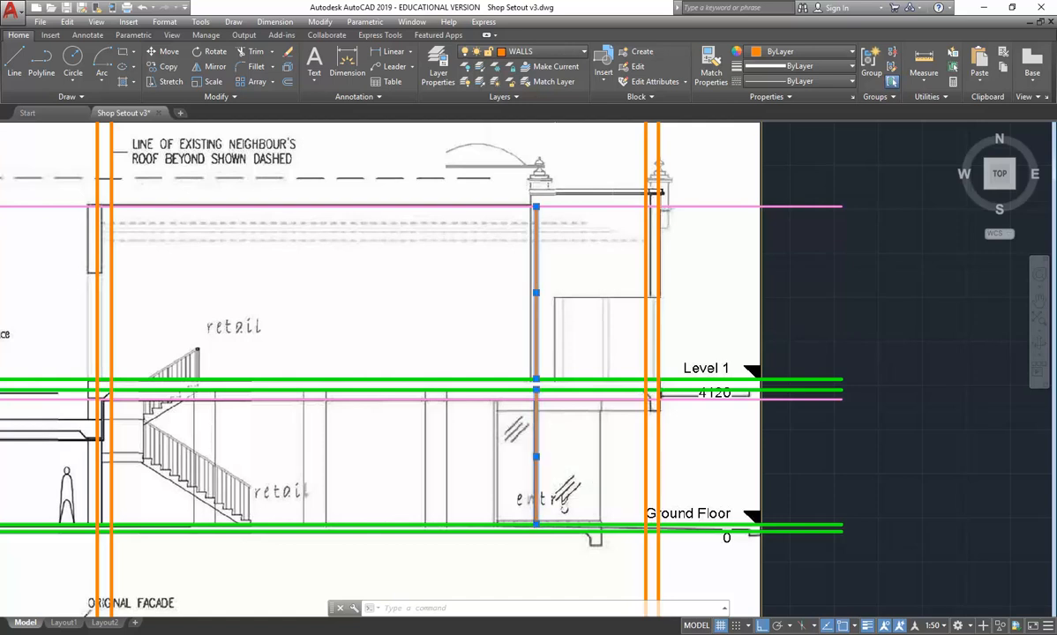
left_click(563, 54)
left_click(537, 248)
key("Escape")
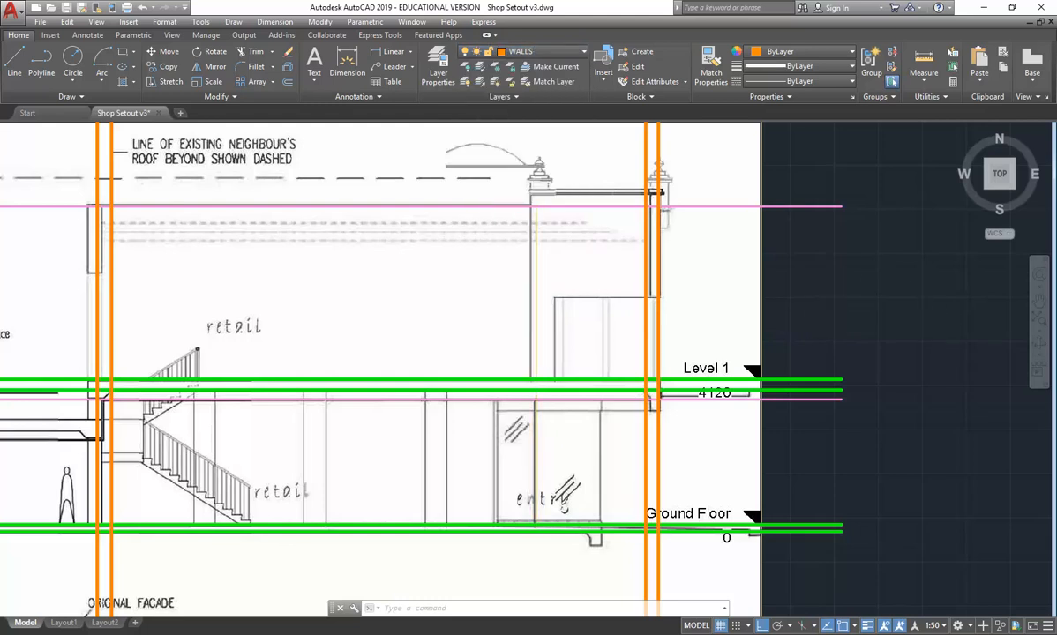
- Move the attached section and elevation image onto the IMAGE layer
scroll(599, 304, "down", 5)
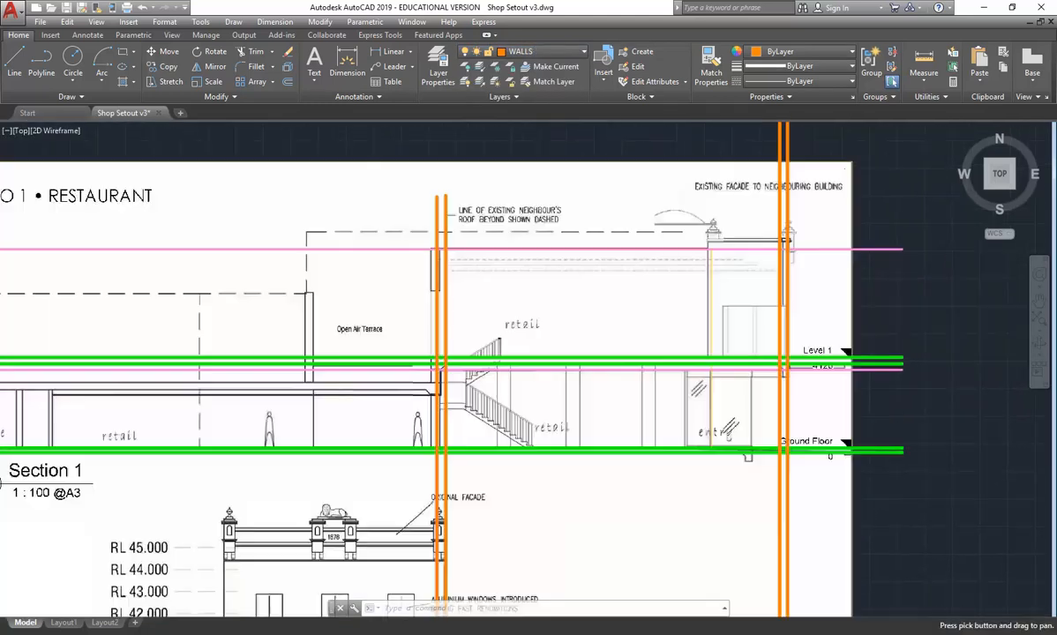
left_click(389, 199)
left_click(357, 254)
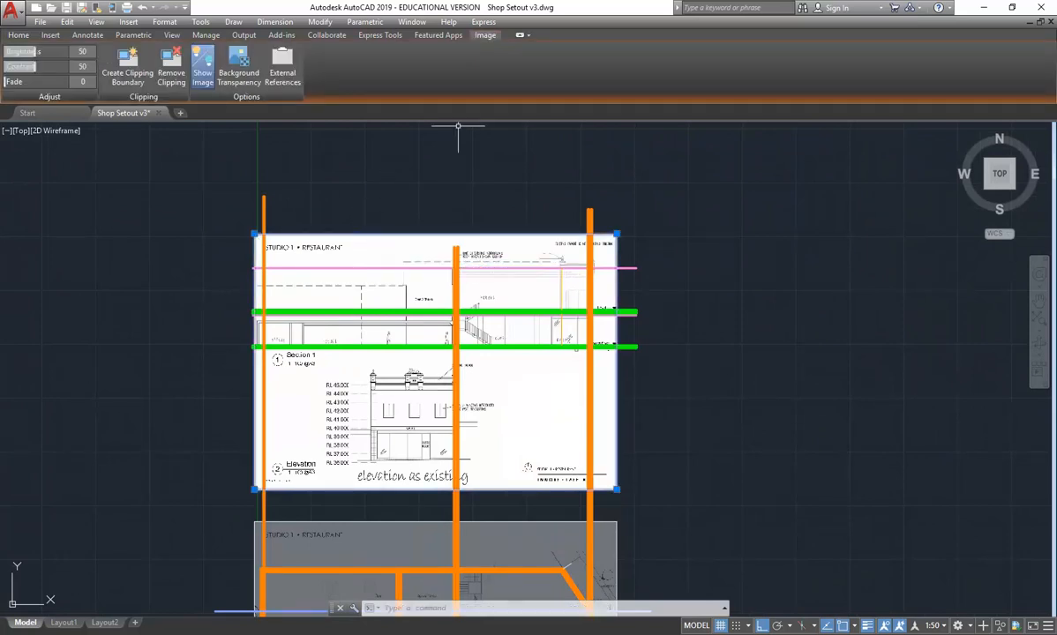
left_click(16, 36)
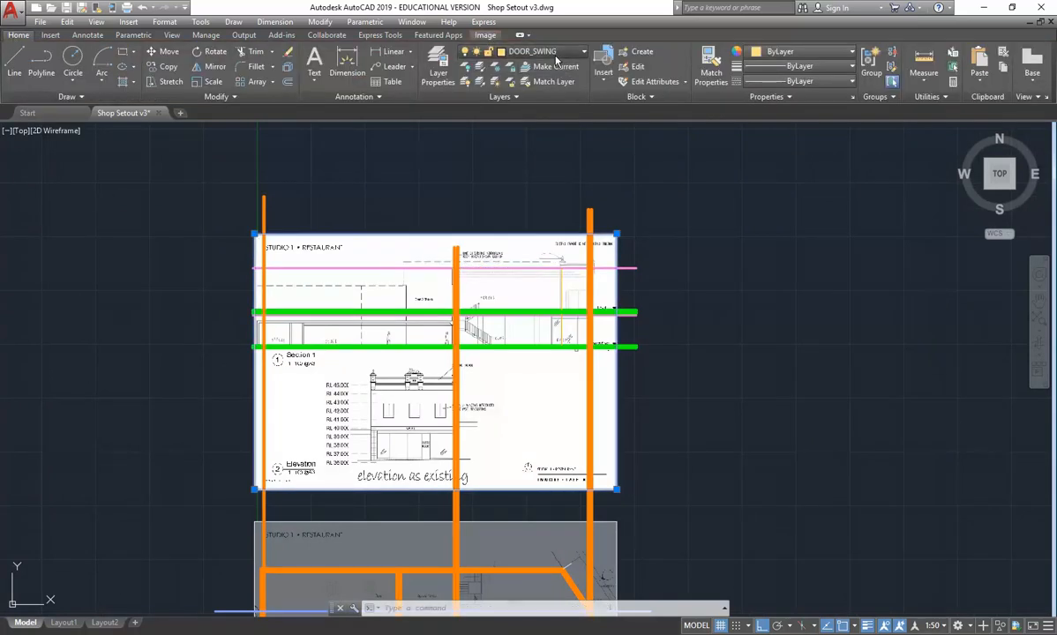
left_click(519, 52)
left_click(512, 169)
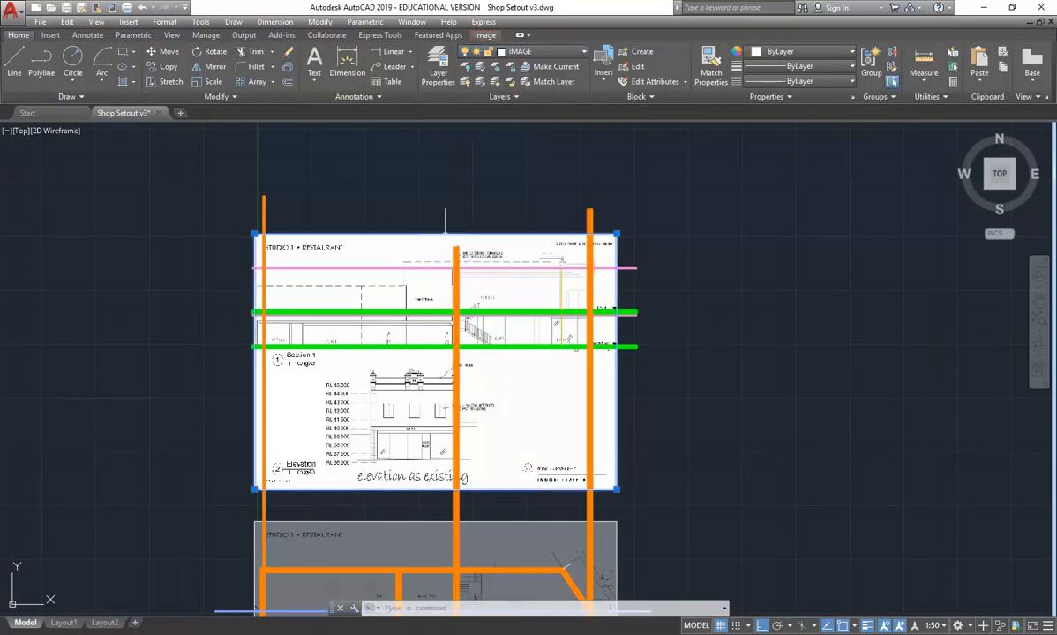
key("Escape")
- Set the section and elevation image's fade to 51
left_click(418, 227)
left_click(396, 243)
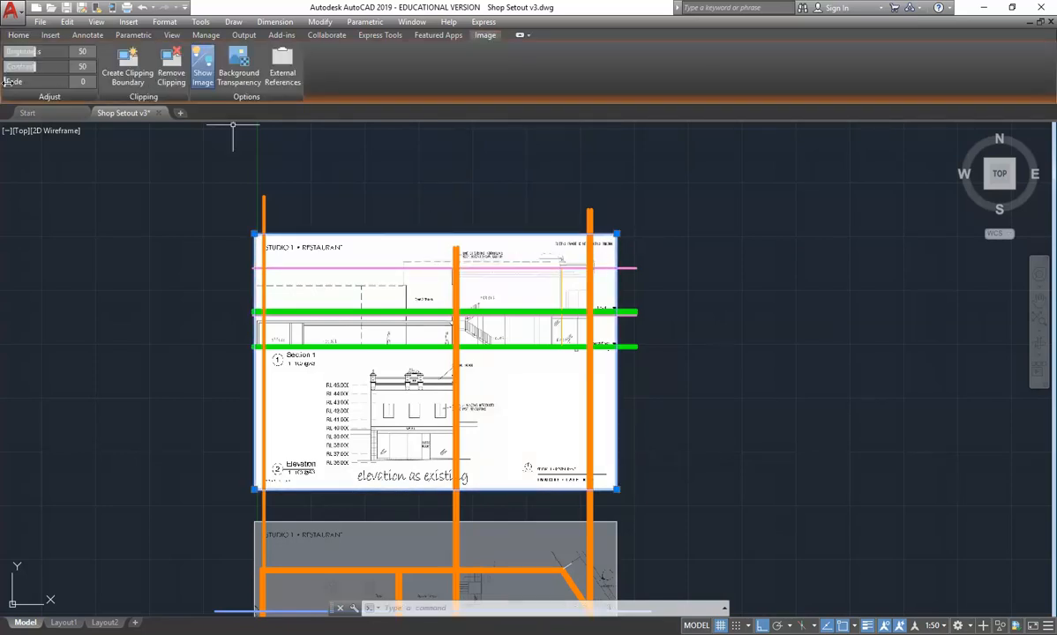
left_click_drag(7, 81, 40, 81)
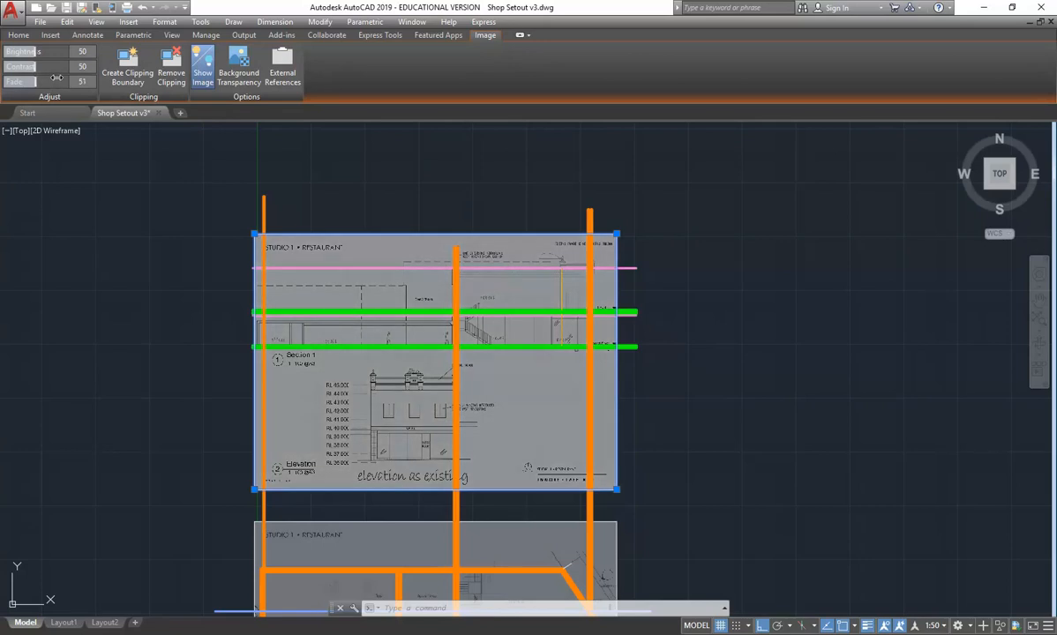
left_click(335, 155)
left_click(470, 141)
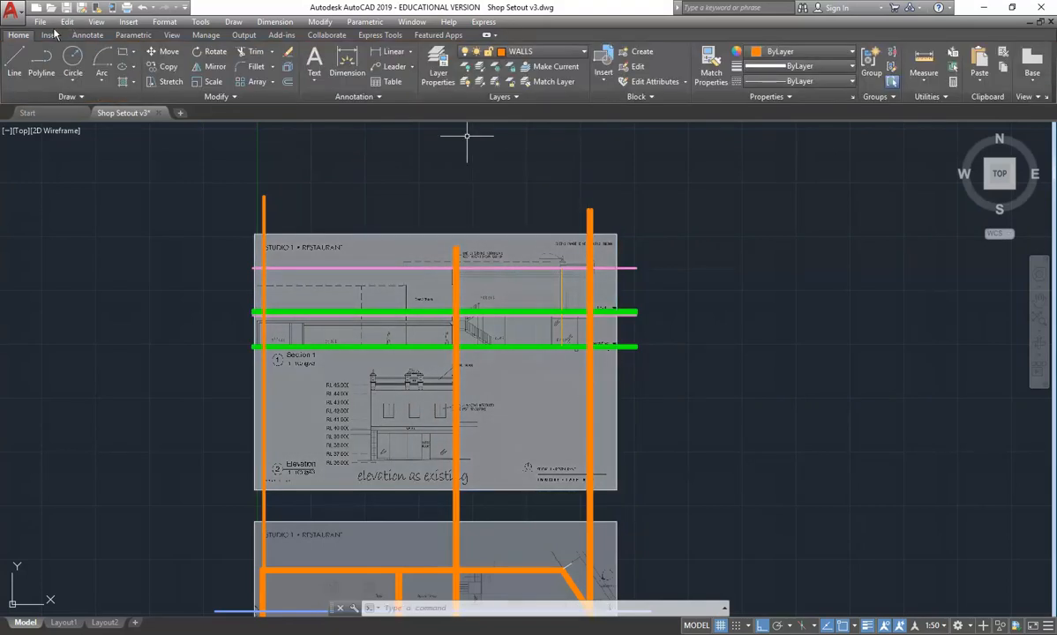
- Freeze the IMAGE layer to hide the traced section image behind the linework
left_click(521, 50)
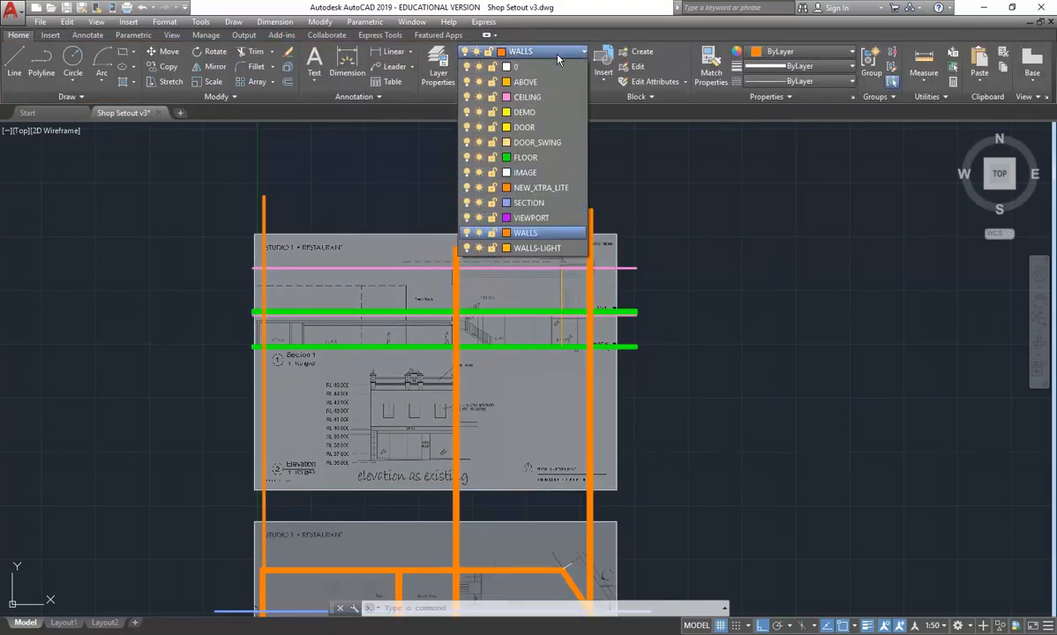
left_click(478, 172)
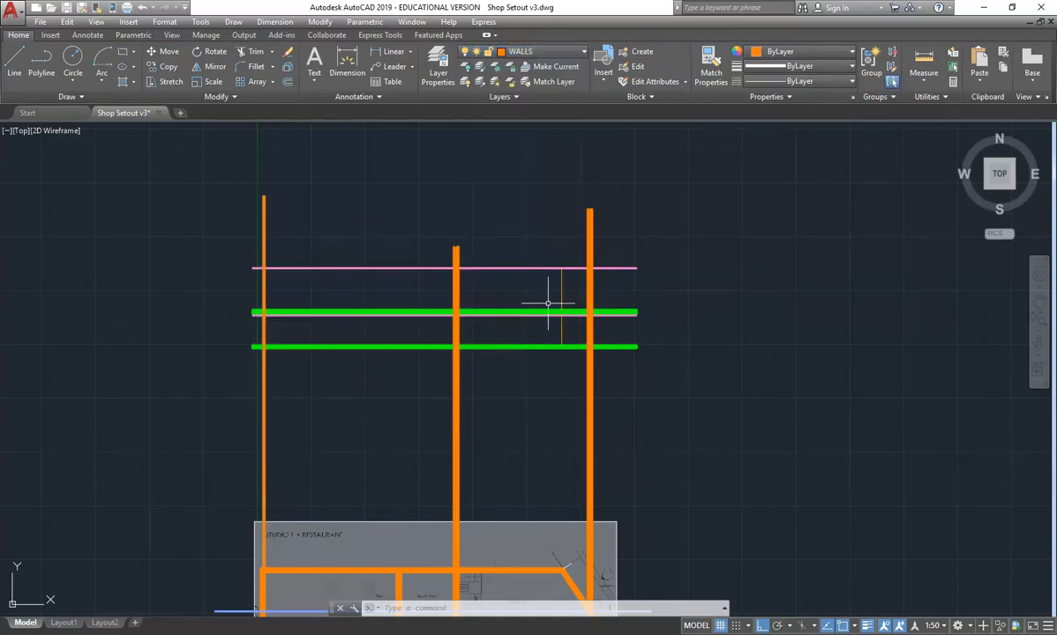
scroll(585, 373, "up", 3)
scroll(599, 283, "up", 2)
mouse_move(547, 302)
middle_mouse_down()
mouse_move(517, 311)
mouse_move(498, 344)
middle_mouse_up()
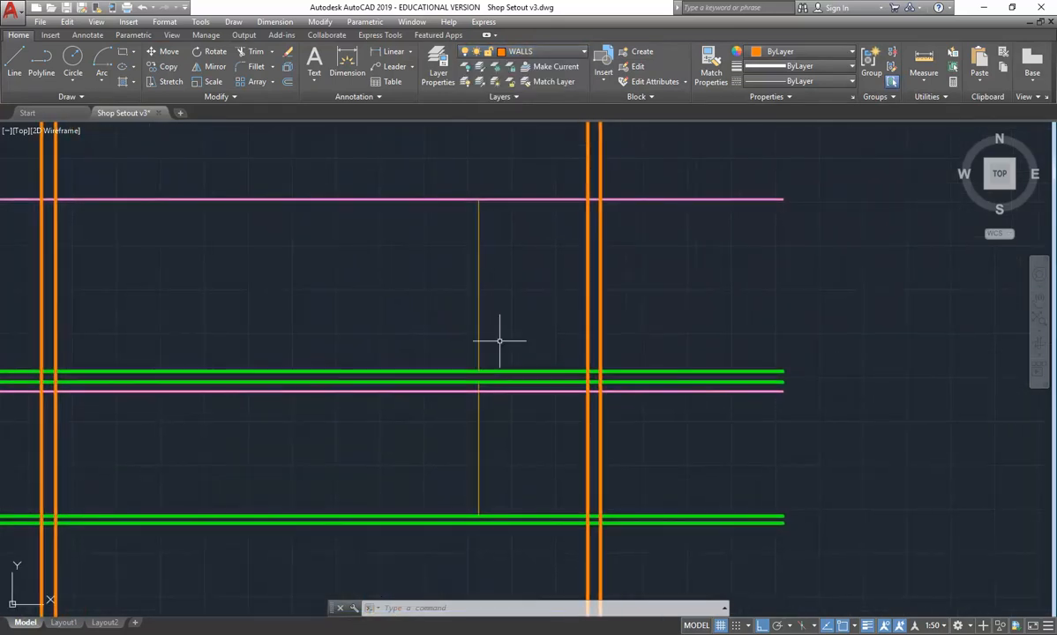
left_click(479, 300)
left_click(458, 438)
left_click(458, 447)
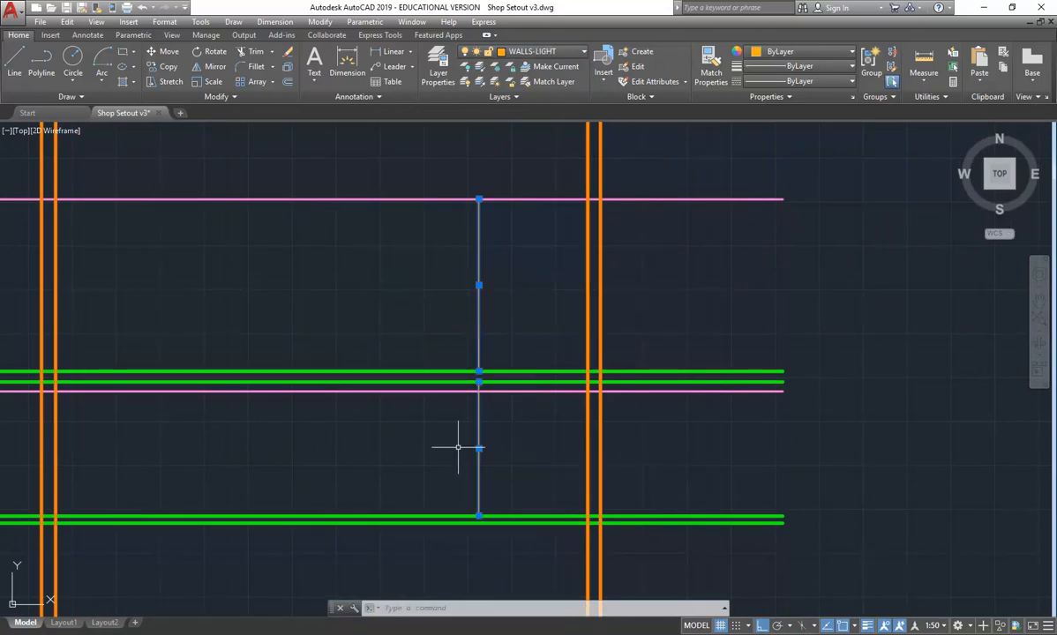
key("Escape")
left_click(622, 278)
left_click(572, 301)
key("Escape")
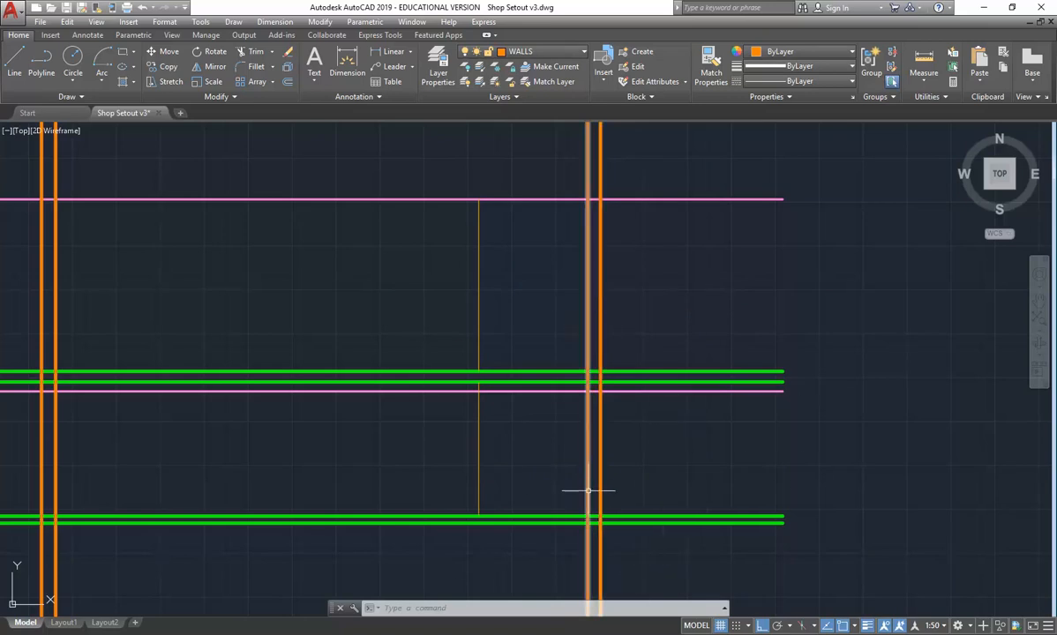
left_click(251, 51)
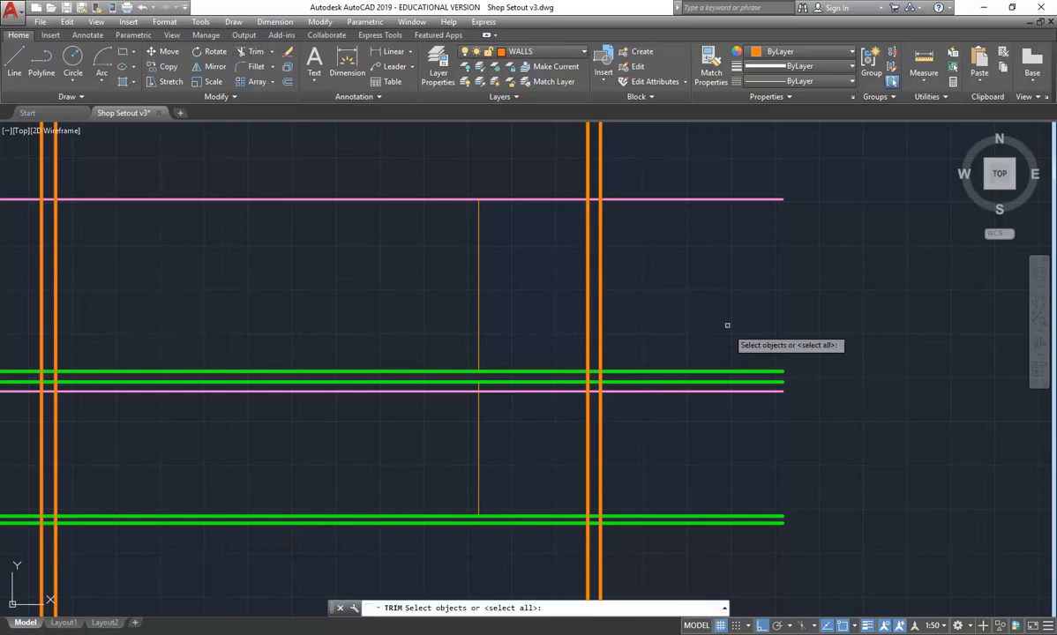
key("Return")
key("Escape")
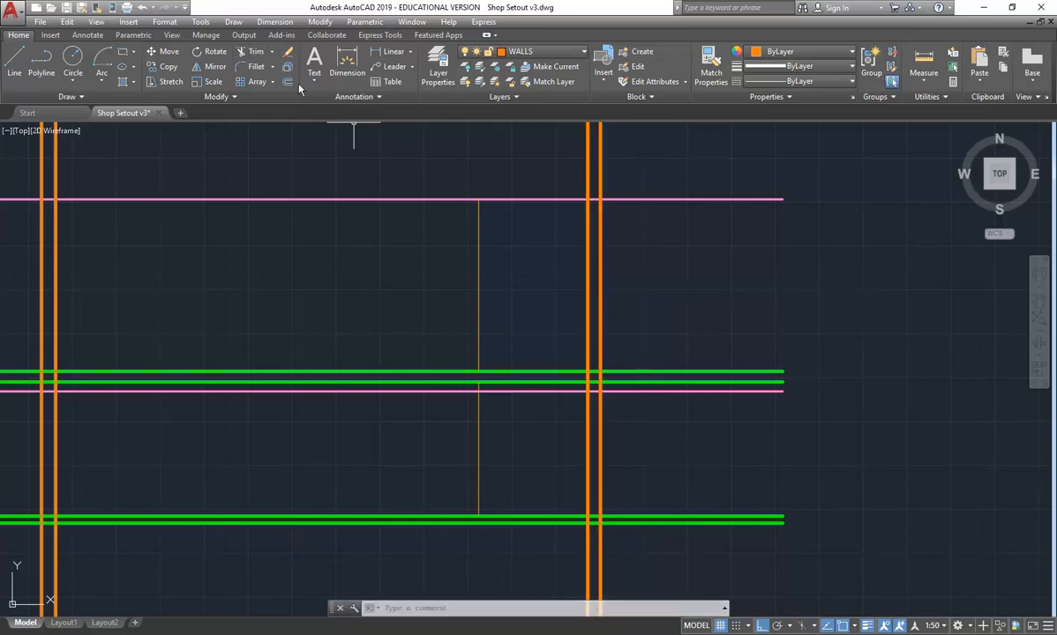
- Trim the slab and ceiling lines projecting beyond the inner face of the front wall, using that face as the cutting edge
left_click(251, 53)
left_click(587, 248)
key("Return")
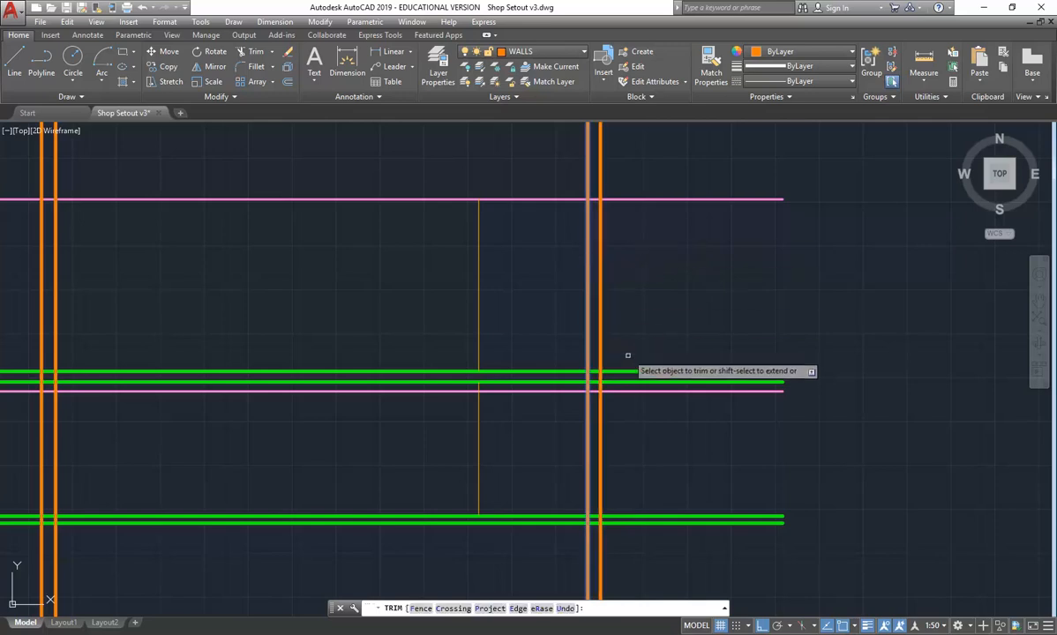
left_click(632, 371)
left_click(632, 380)
left_click(631, 390)
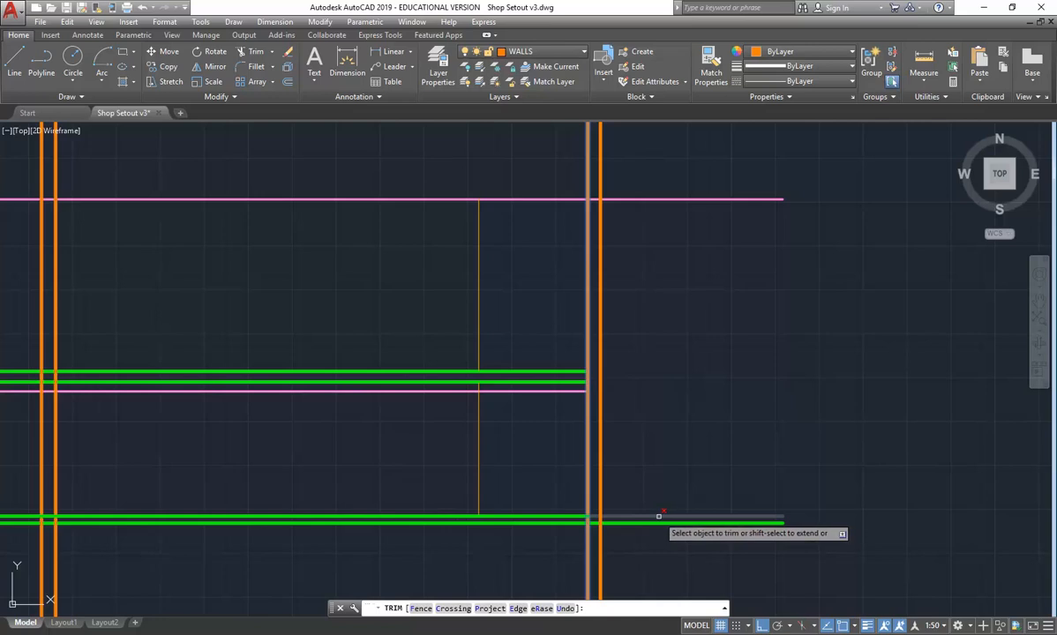
left_click(658, 515)
left_click(668, 521)
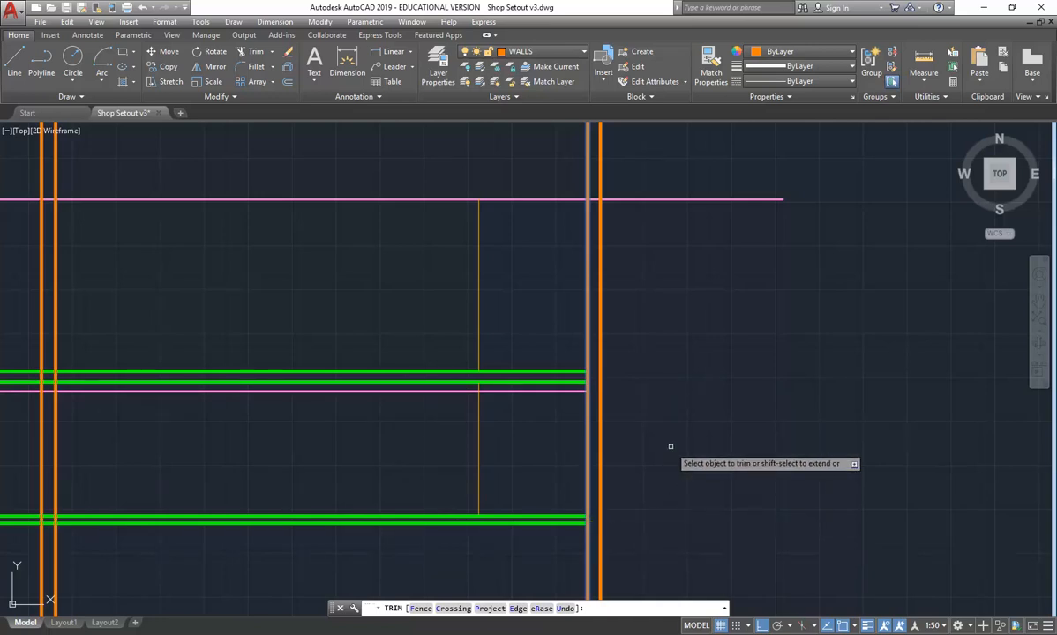
left_click(668, 200)
right_click(668, 236)
left_click(694, 245)
middle_click_drag(317, 293, 368, 268)
scroll(374, 295, "up", 2)
scroll(374, 296, "down", 2)
middle_click(360, 274)
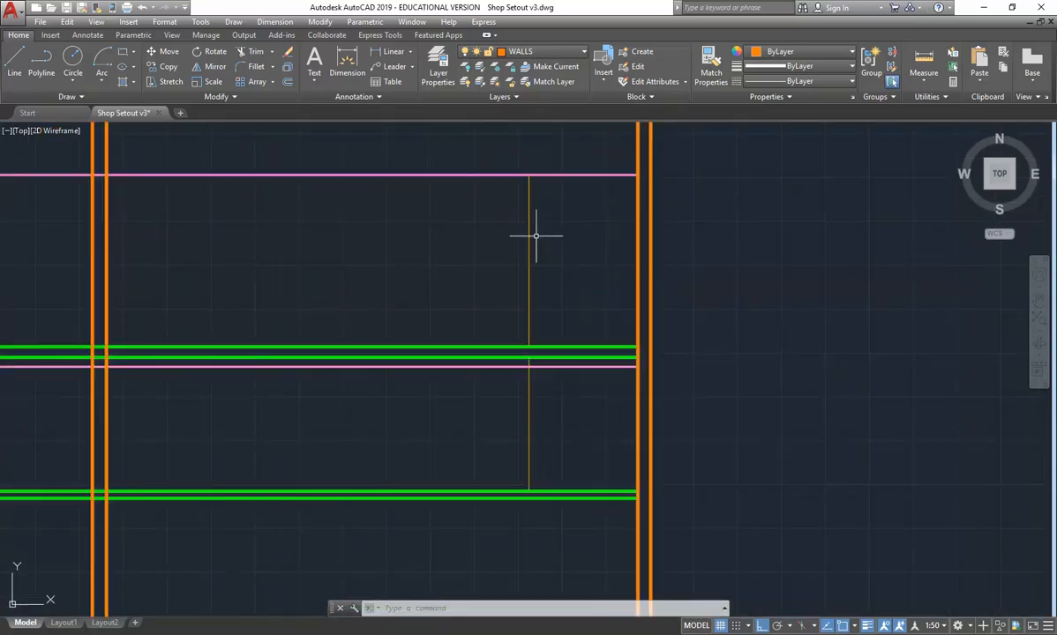
- Turn the IMAGE layer on to show the section and elevation image behind the linework
mouse_move(271, 326)
middle_mouse_down()
mouse_move(434, 316)
mouse_move(427, 214)
middle_mouse_up()
scroll(434, 316, "down", 10)
scroll(408, 327, "up", 2)
scroll(447, 272, "up", 4)
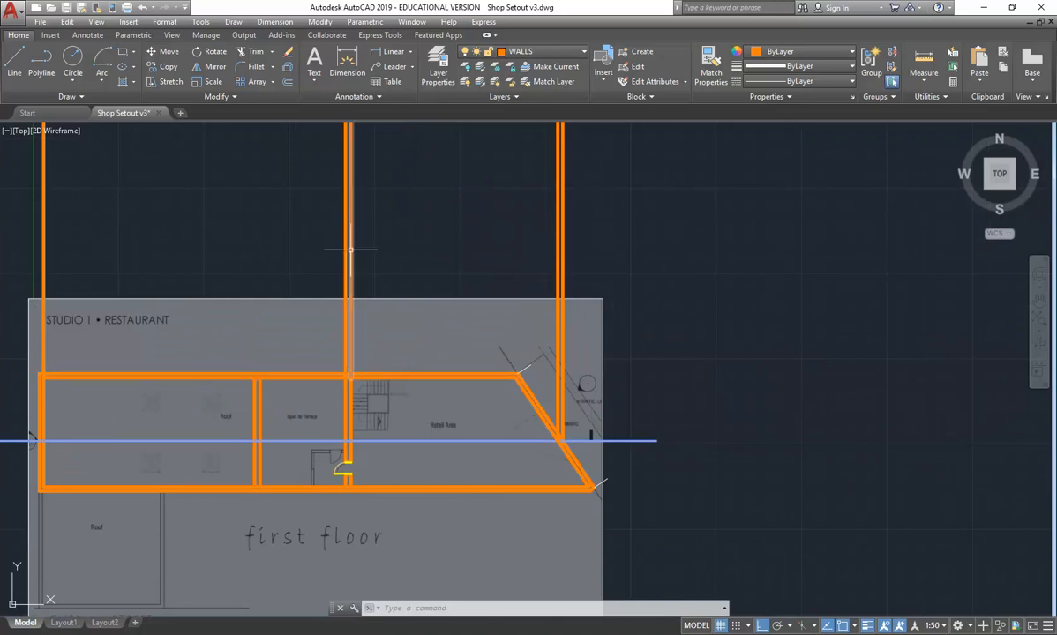
scroll(242, 297, "down", 3)
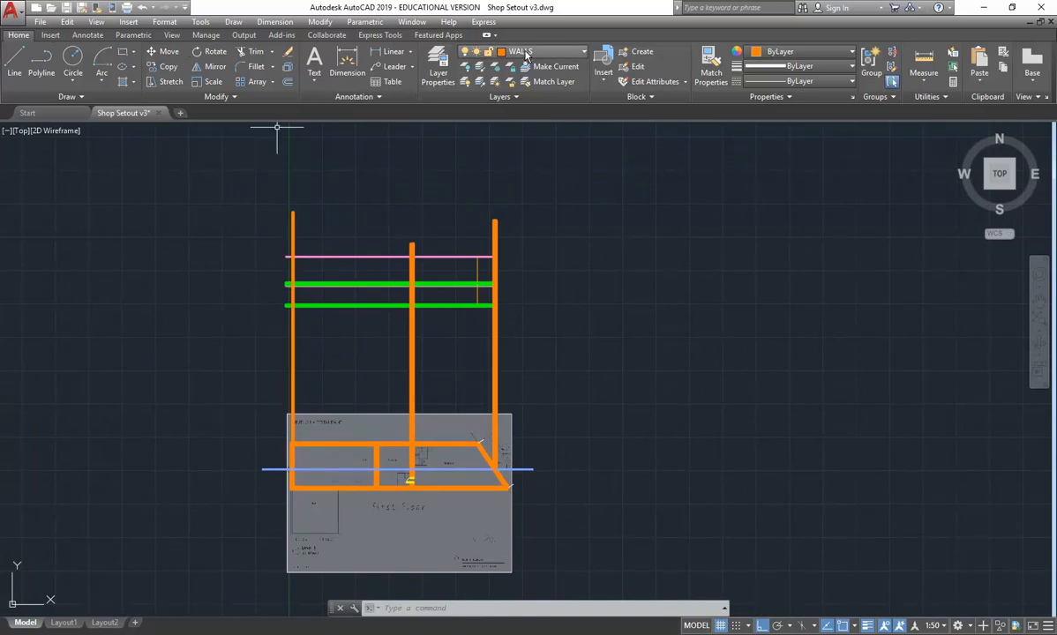
left_click(493, 51)
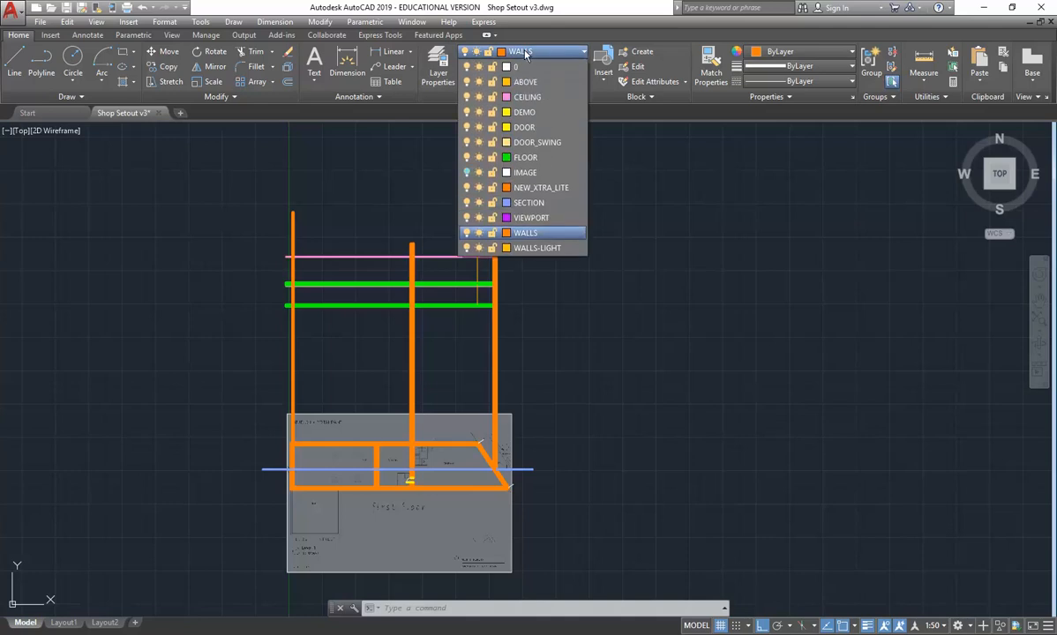
left_click(466, 172)
- Make WALLS-LIGHT the current layer for tracing the ornamental finial on the neighbouring facade
scroll(448, 213, "up", 6)
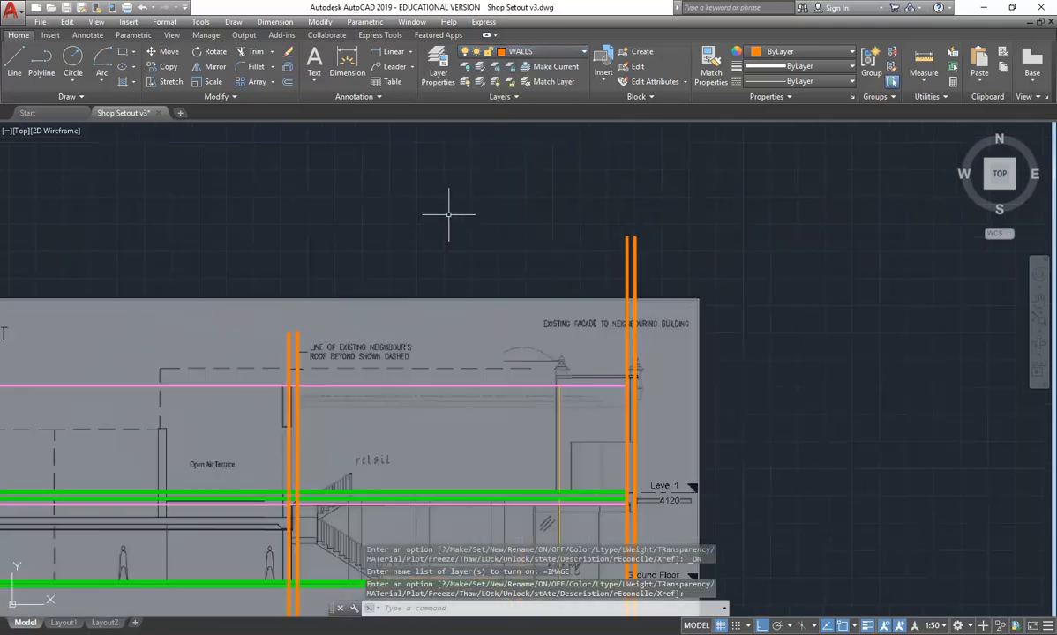
scroll(649, 375, "up", 6)
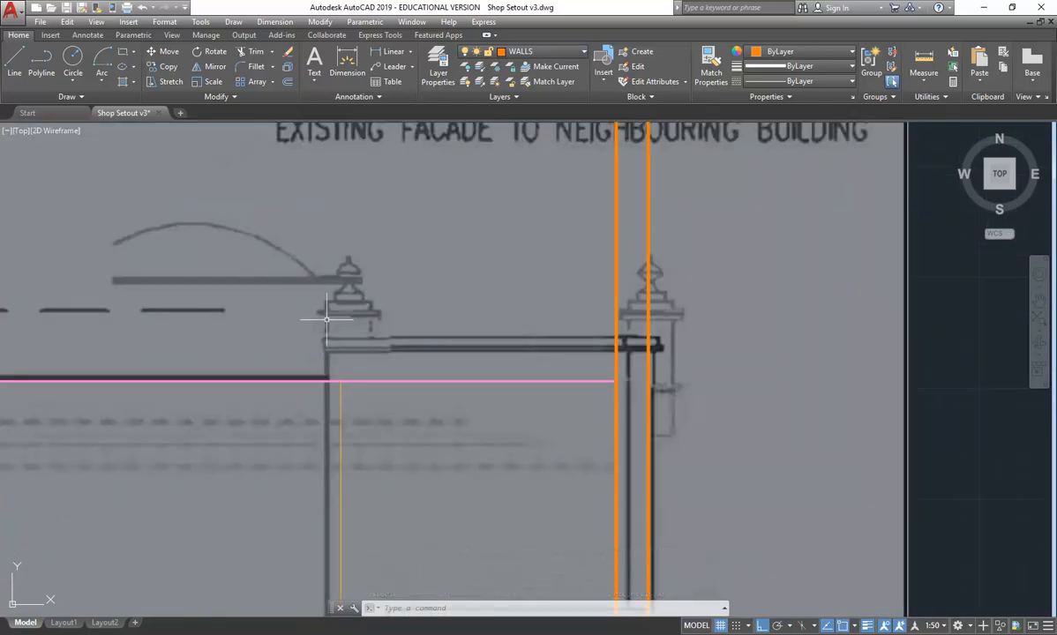
scroll(349, 309, "up", 4)
scroll(349, 296, "down", 4)
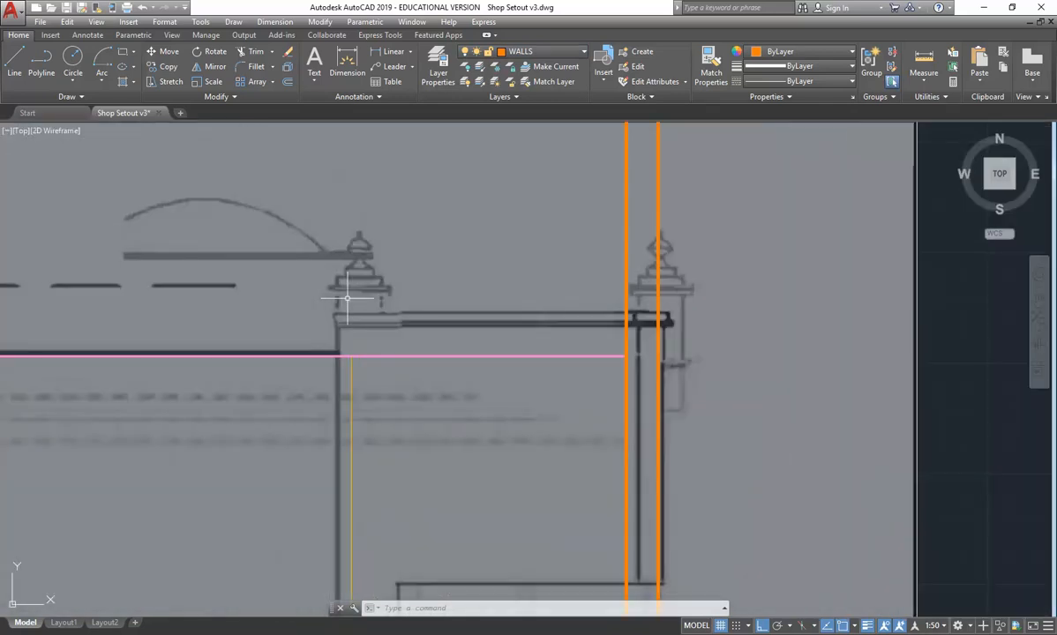
scroll(324, 292, "up", 2)
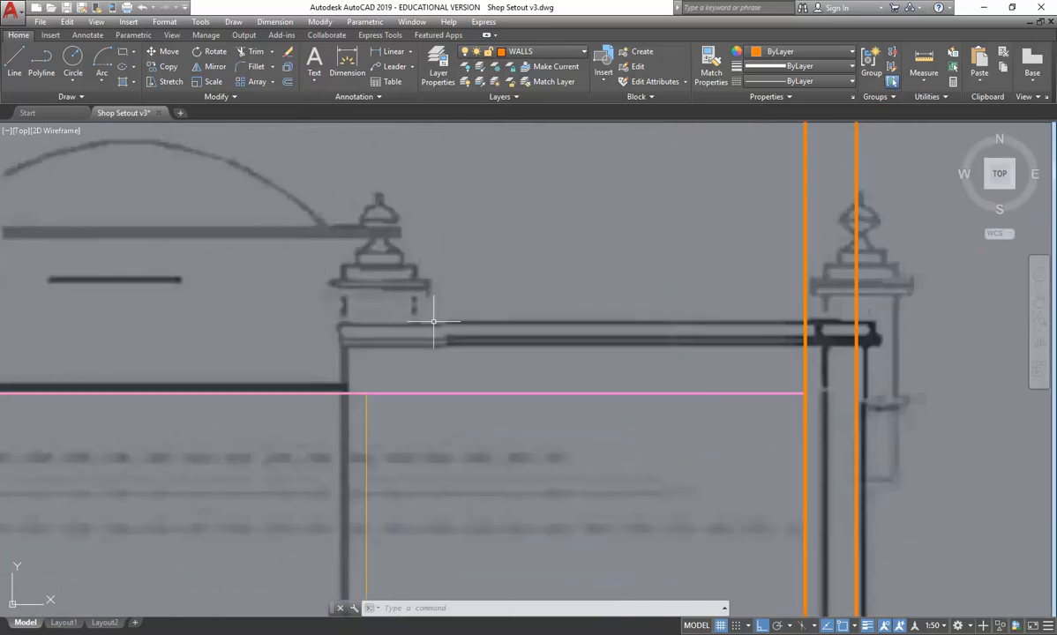
scroll(396, 266, "up", 4)
scroll(394, 263, "down", 2)
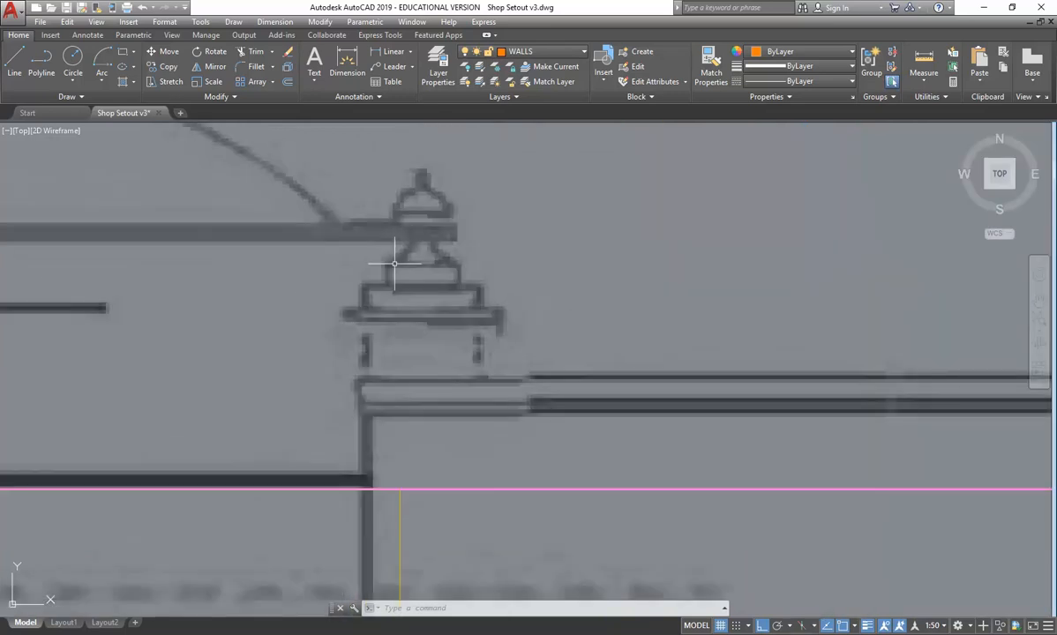
left_click(533, 52)
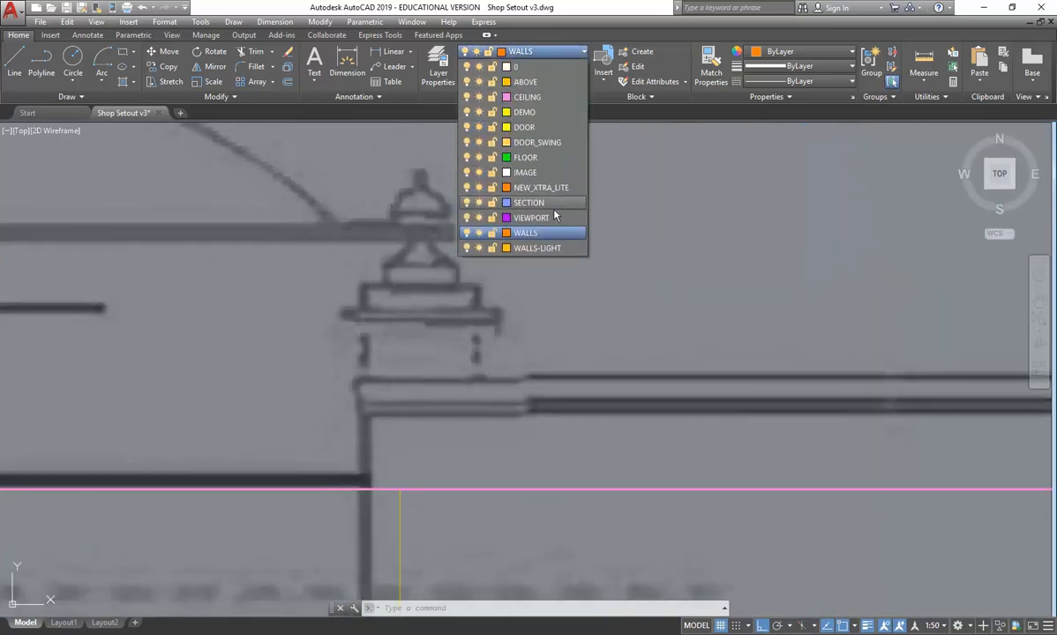
left_click(537, 248)
- Trace the left side of the finial's base and projecting moulding with stepped vertical and horizontal lines
left_click(11, 74)
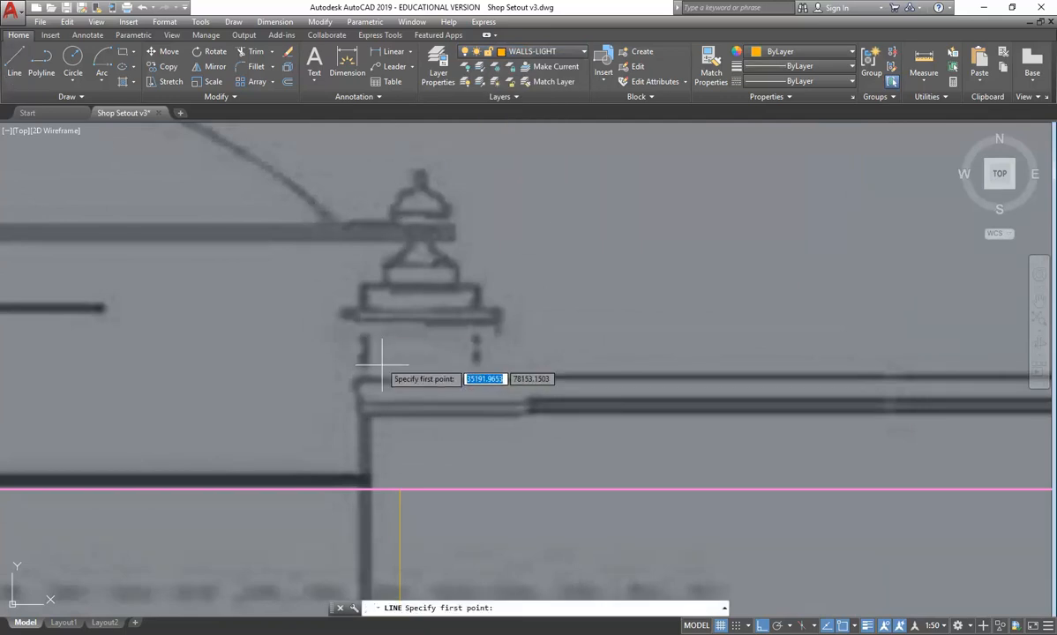
scroll(357, 362, "up", 2)
left_click(338, 383)
left_click(337, 238)
left_click(285, 237)
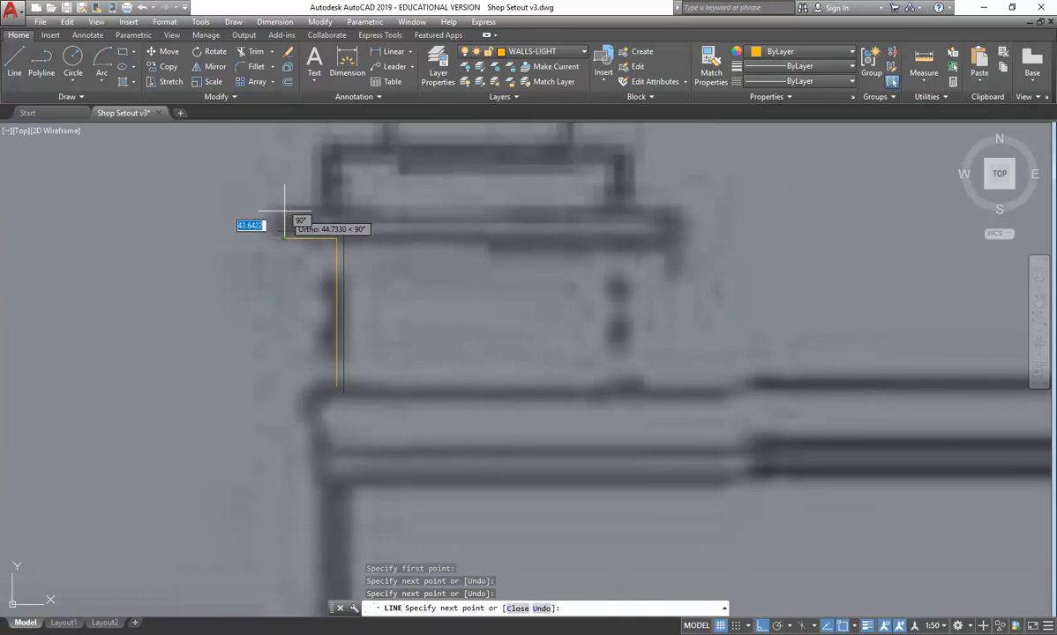
left_click(285, 213)
left_click(334, 212)
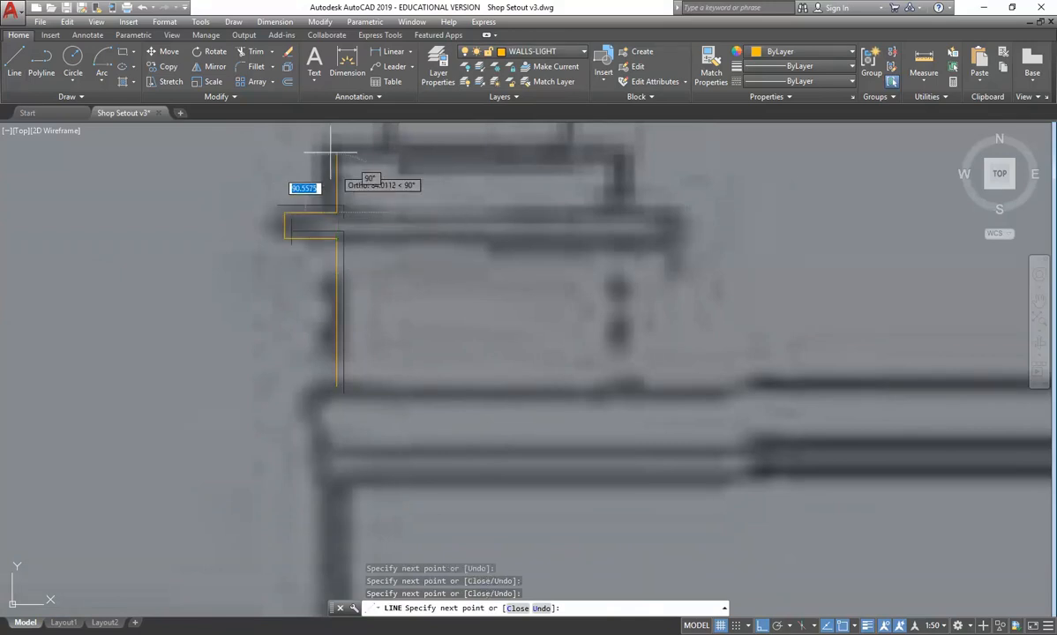
left_click(336, 148)
- Continue the finial's left profile up through the narrower tier, turning Ortho off for the sloping shoulder up to the neck
middle_click_drag(375, 179, 366, 265)
left_click(377, 233)
left_click(377, 188)
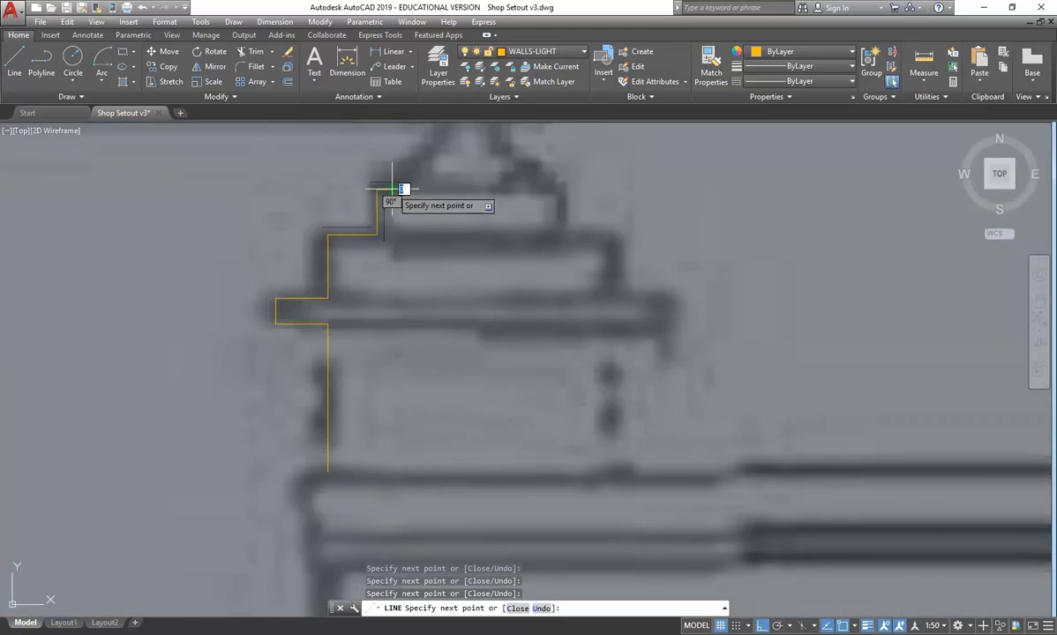
left_click(392, 189)
middle_click_drag(394, 188, 384, 309)
scroll(402, 276, "up", 2)
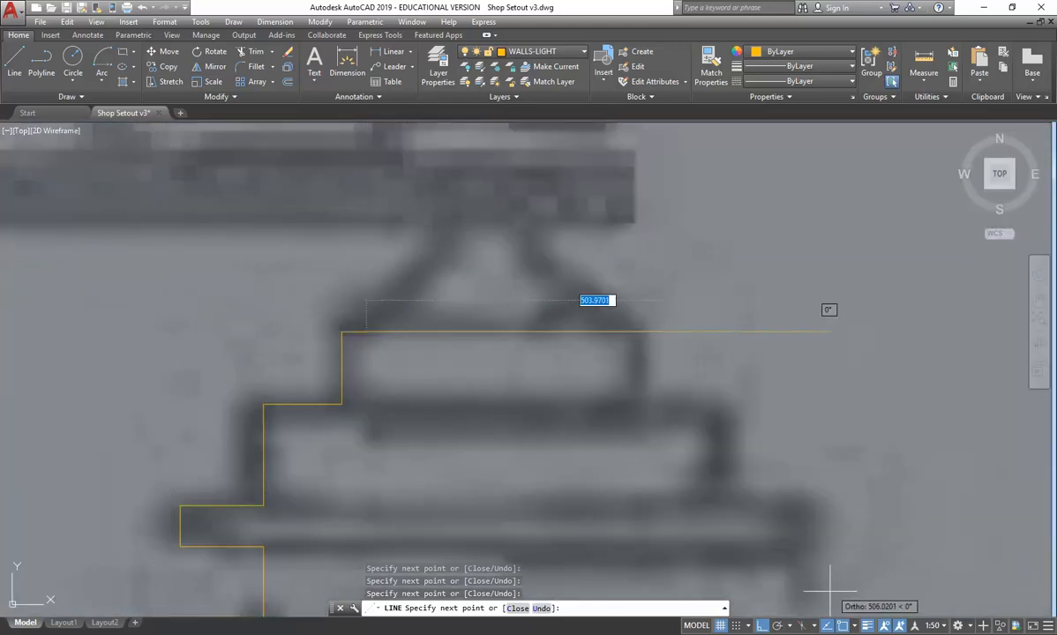
key("F8")
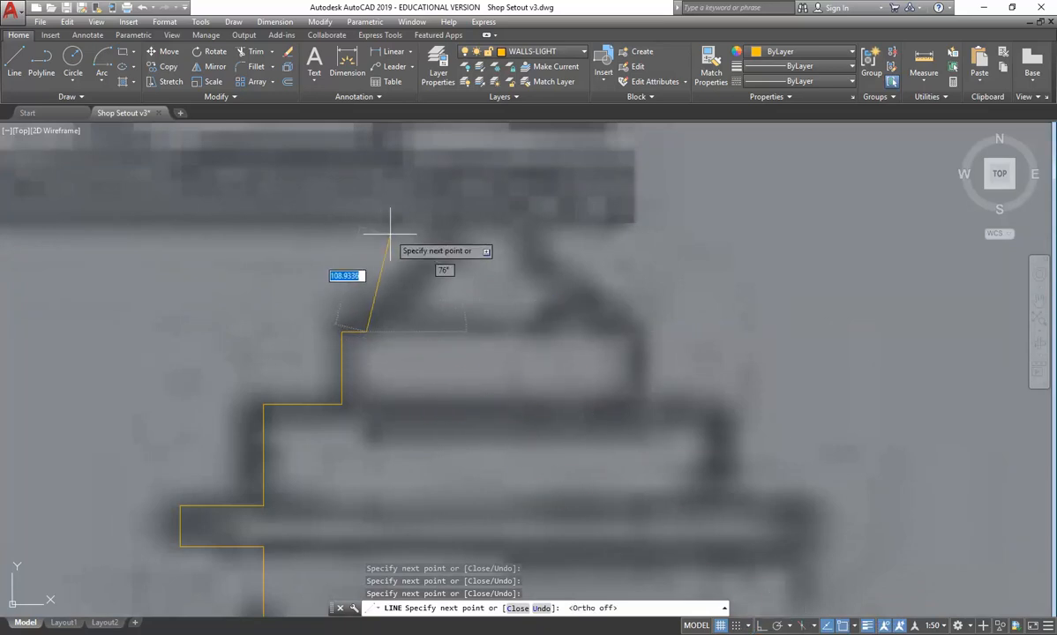
left_click(446, 236)
scroll(443, 269, "down", 2)
key("Escape")
scroll(250, 224, "down", 3)
- Mirror the finial's left profile about a vertical axis through its centre, keeping the original lines
left_click(274, 191)
left_click(447, 470)
left_click(214, 67)
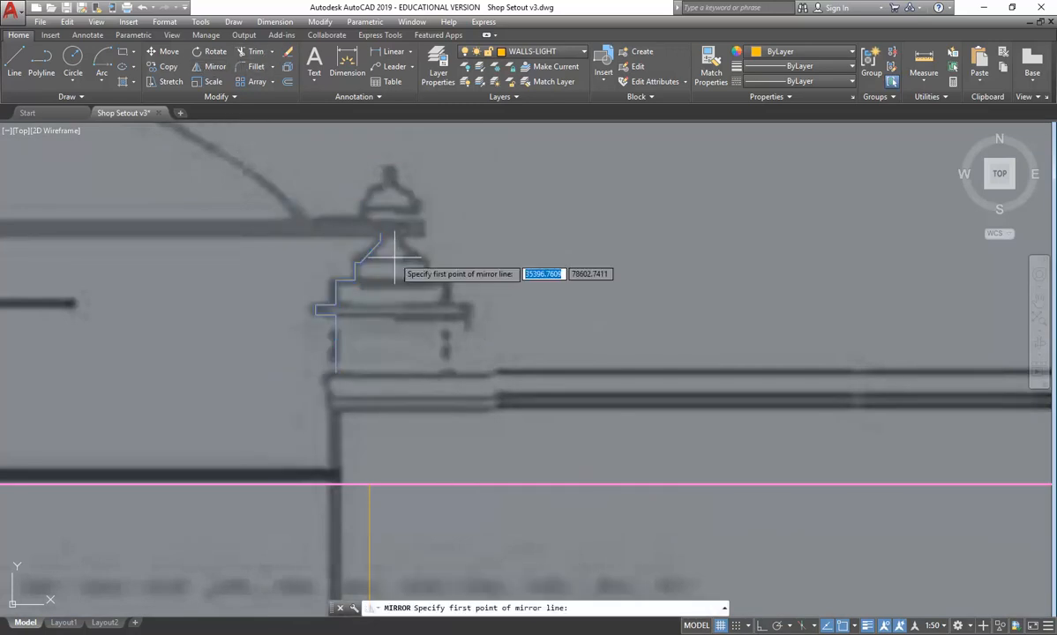
left_click(389, 227)
key("F8")
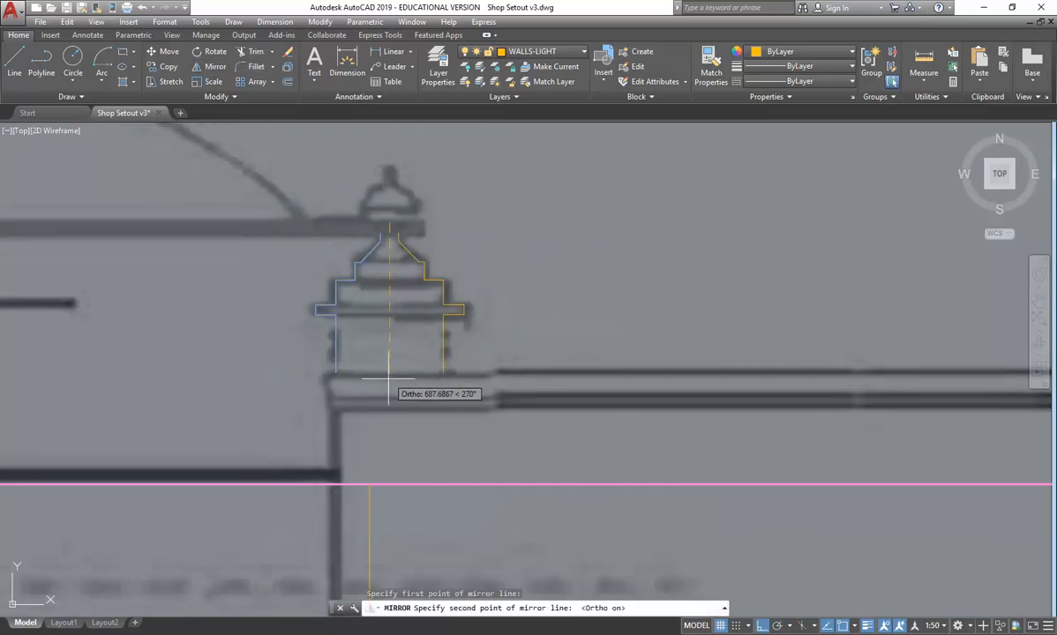
left_click(389, 379)
key("Return")
scroll(410, 345, "up", 2)
middle_click_drag(362, 168, 370, 217)
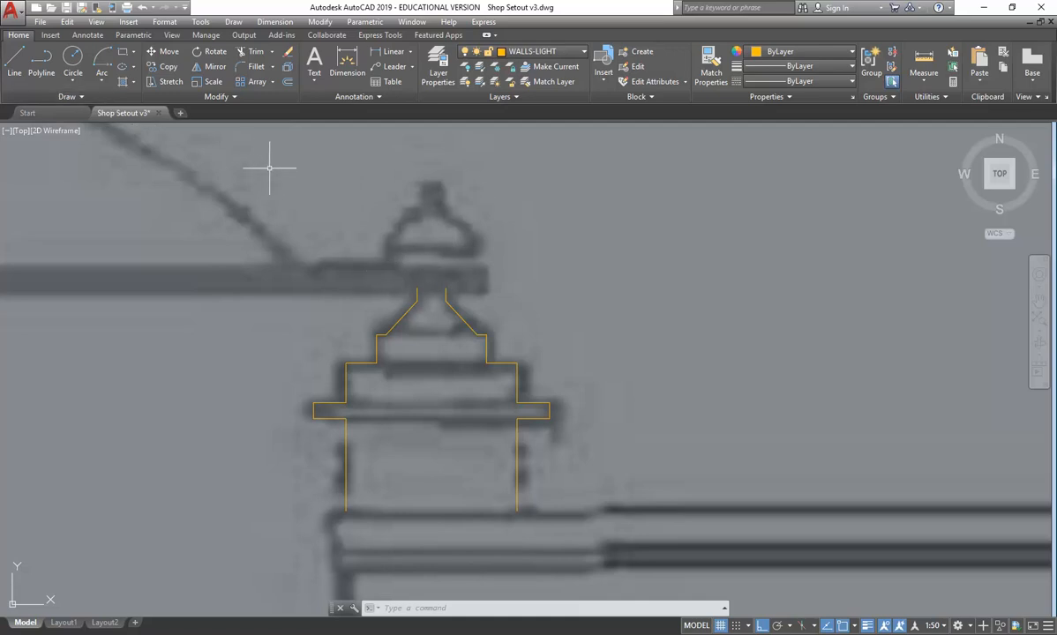
left_click(74, 55)
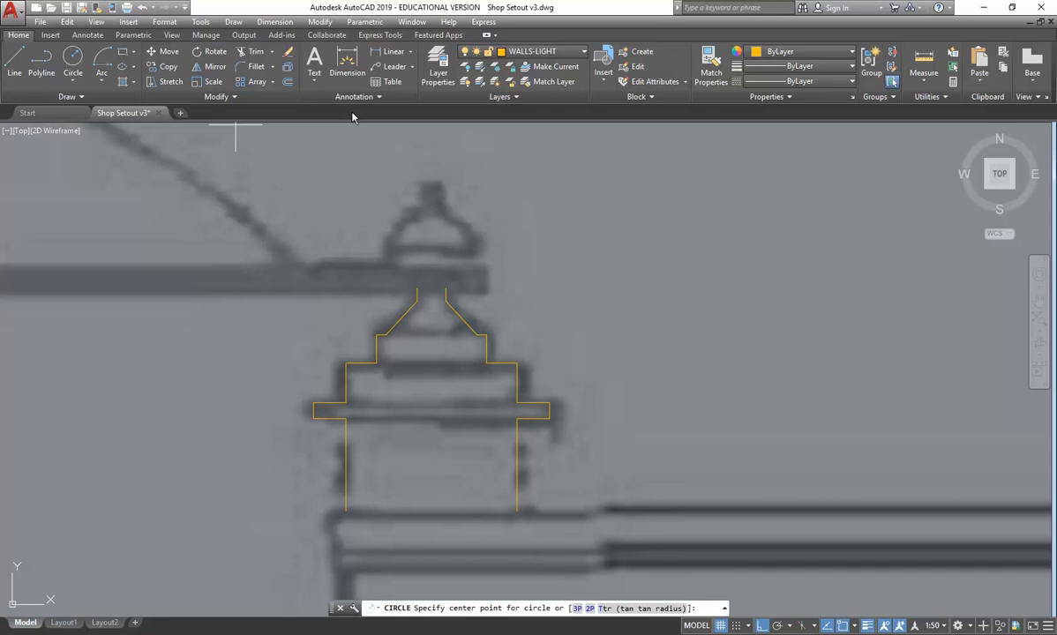
key("Escape")
key("Escape")
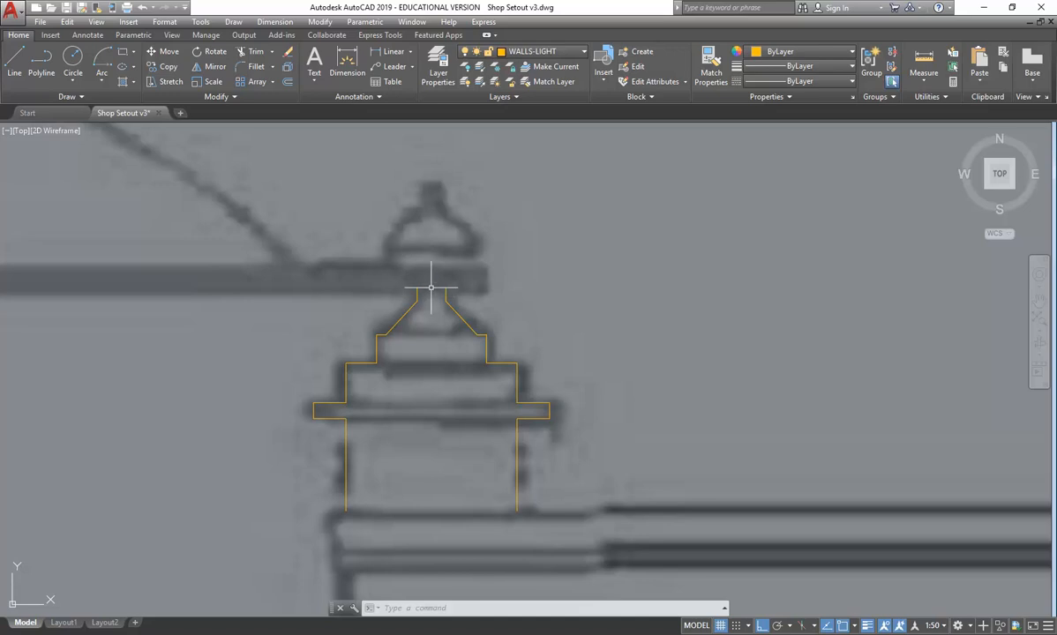
- Close the top of the finial's neck with a horizontal line between the two mirrored profiles
left_click(14, 60)
left_click(418, 288)
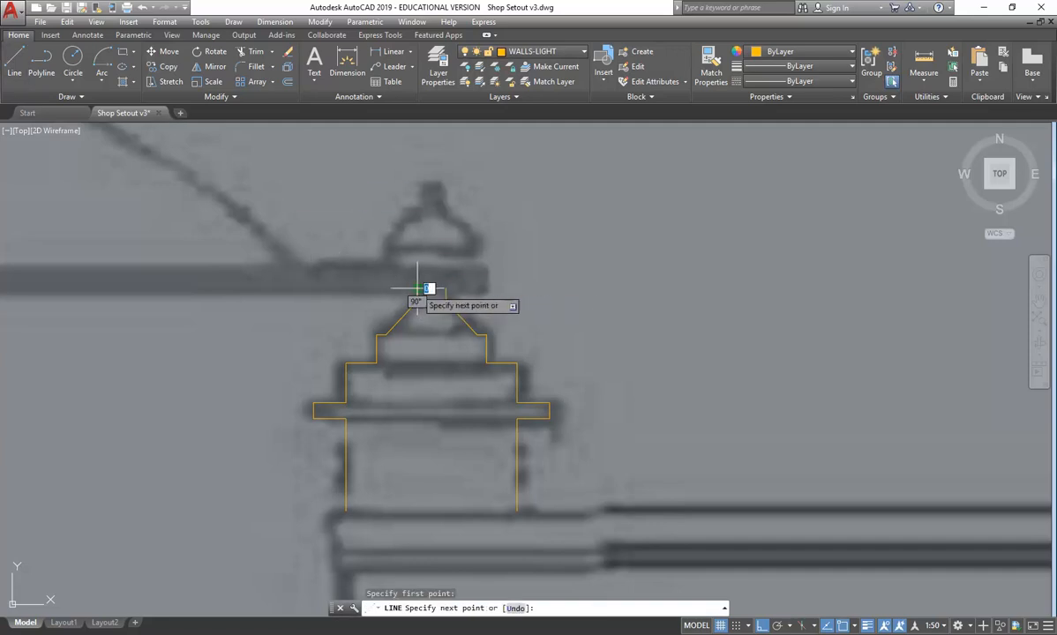
left_click(446, 289)
right_click(444, 256)
left_click(452, 263)
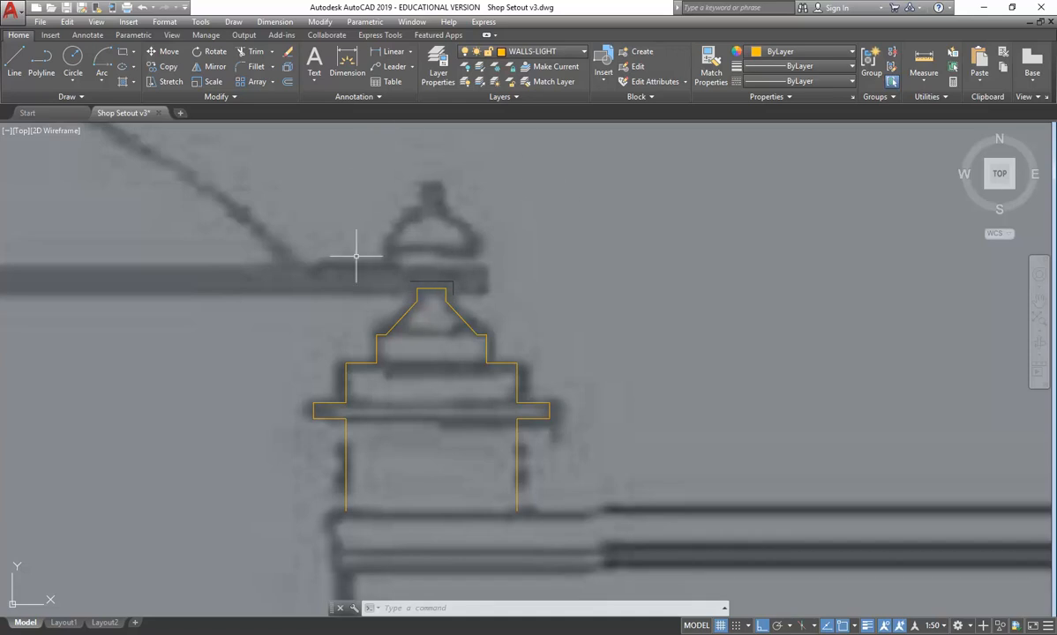
- Draw a circle centred above the neck as the finial's ball and move it slightly up, clear of the neck
left_click(72, 57)
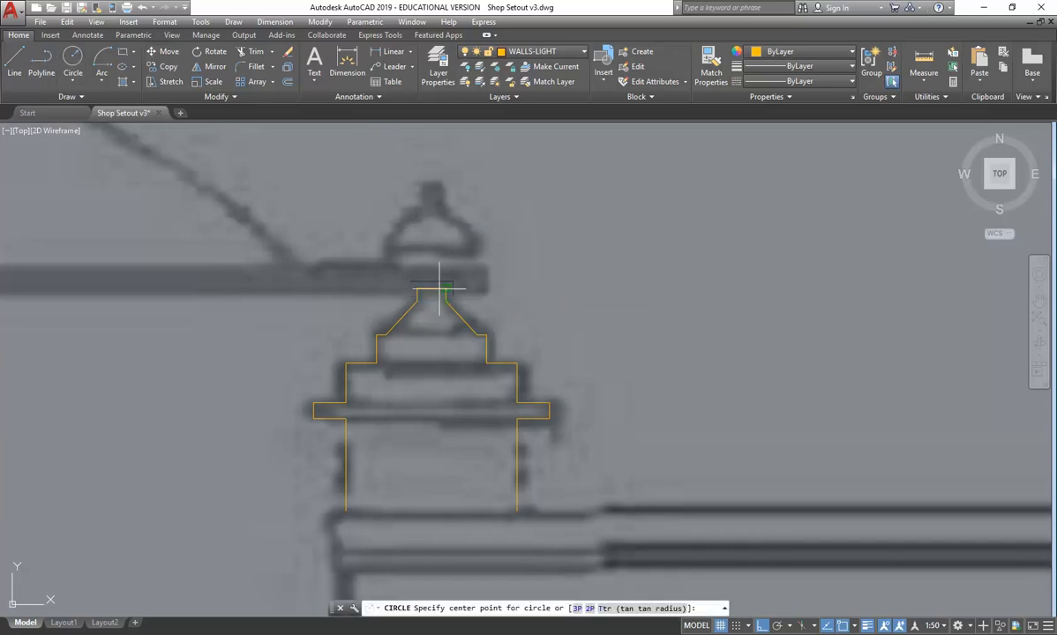
left_click(431, 251)
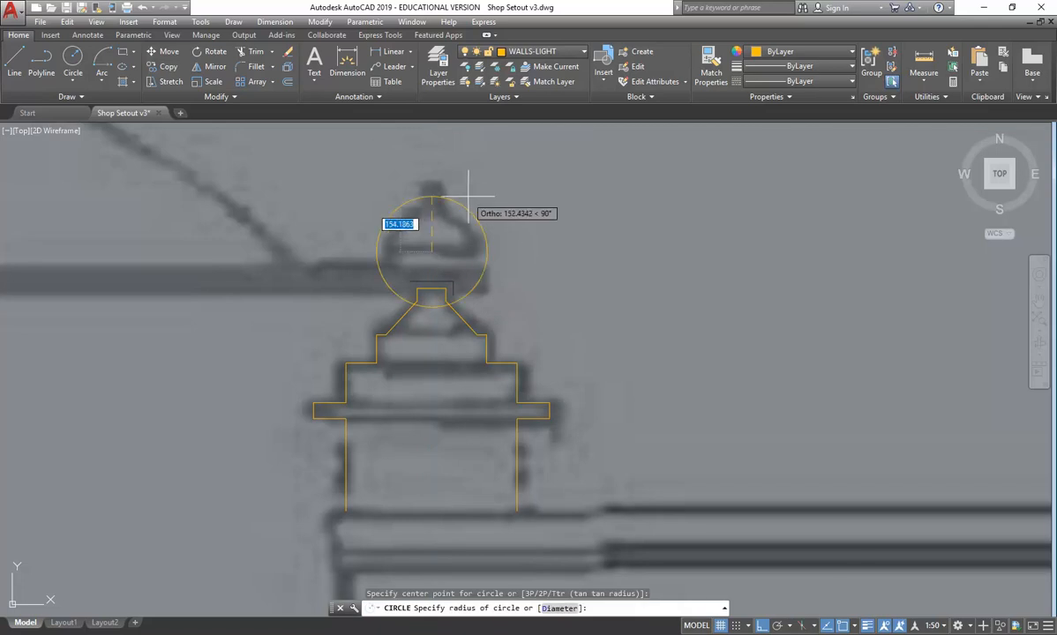
left_click(463, 211)
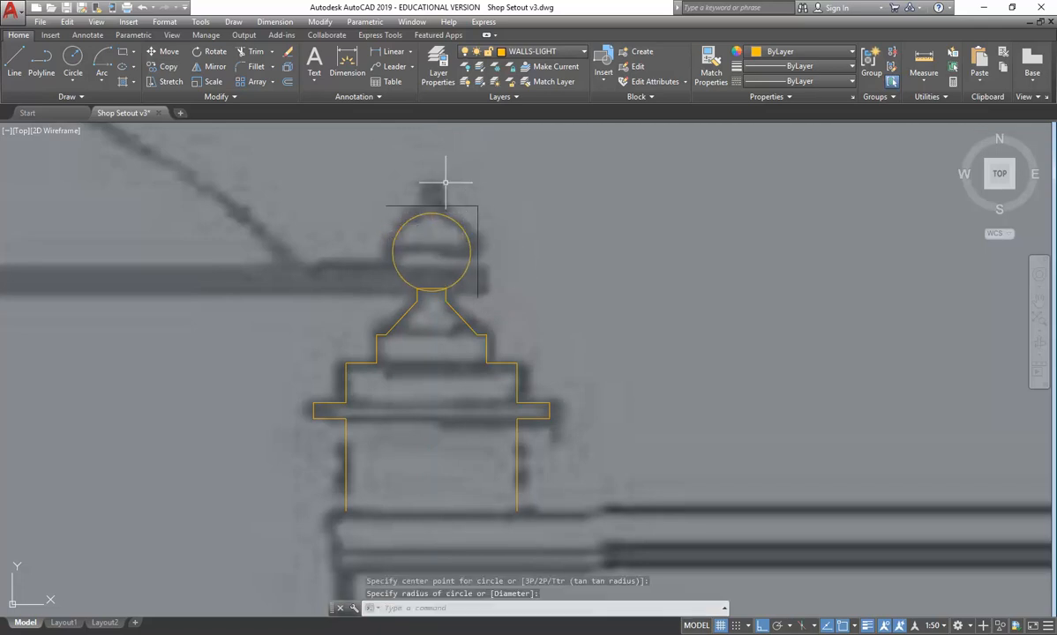
left_click(457, 222)
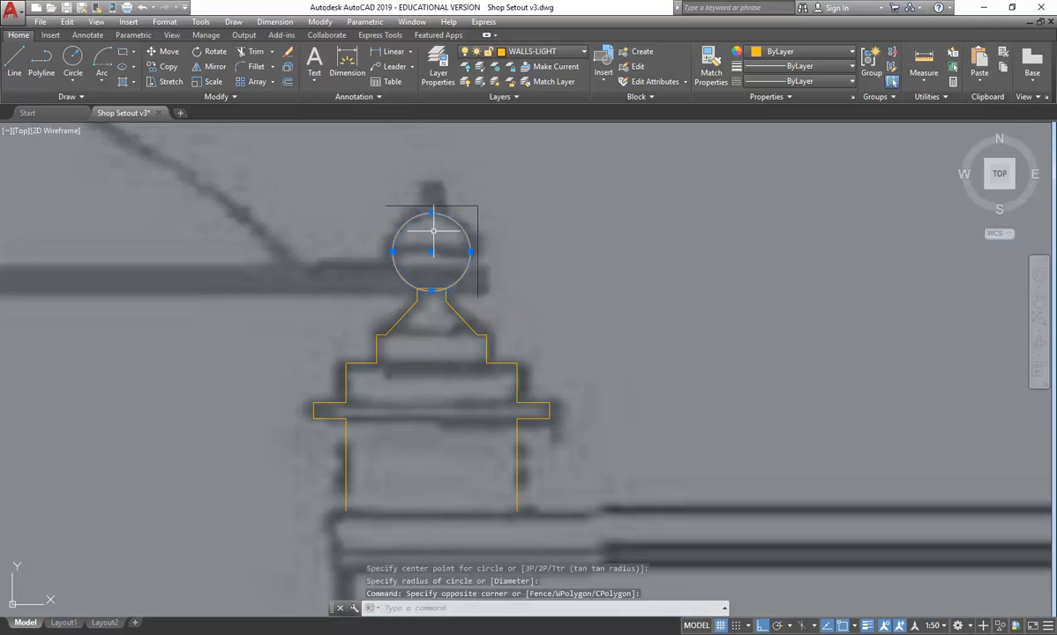
left_click(165, 51)
left_click(224, 262)
left_click(234, 251)
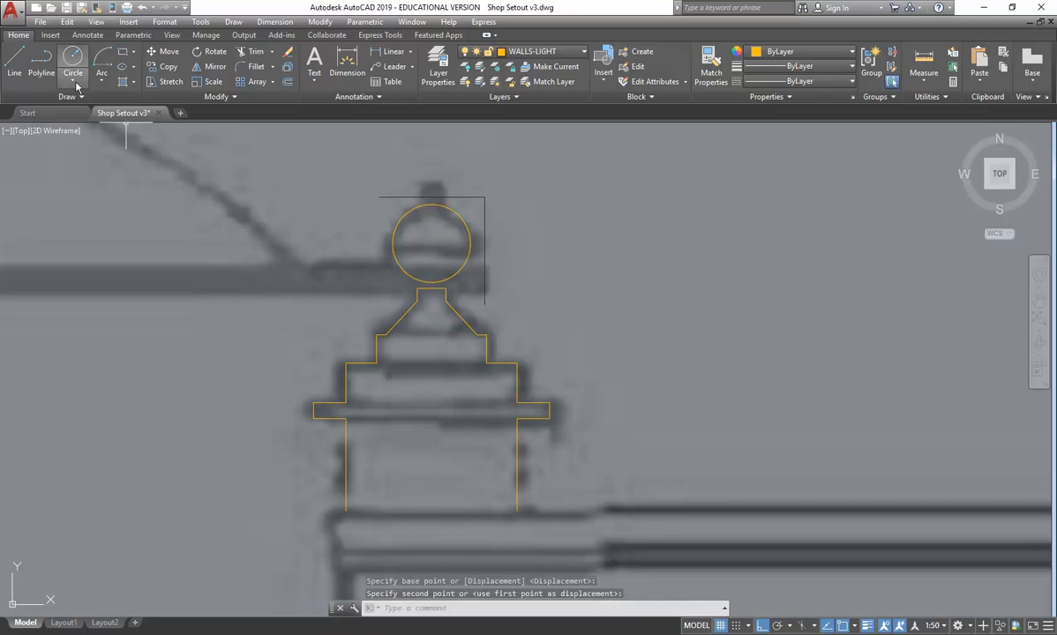
- Draw the left half of the tip above the ball: a short top line from the centre and a vertical line down into the circle
left_click(14, 58)
scroll(426, 209, "up", 4)
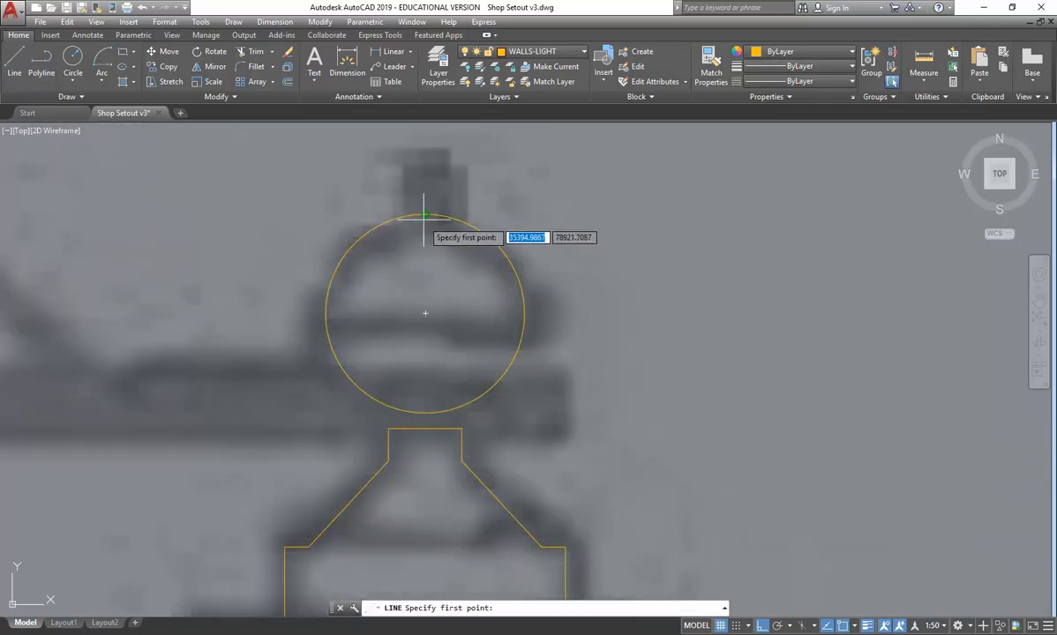
left_click(425, 155)
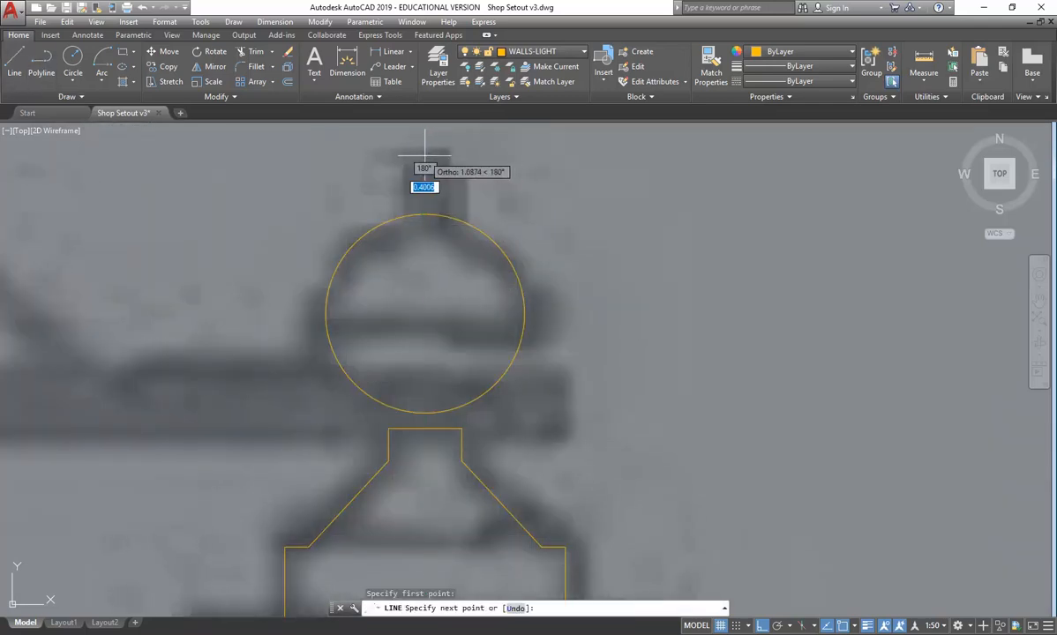
left_click(401, 155)
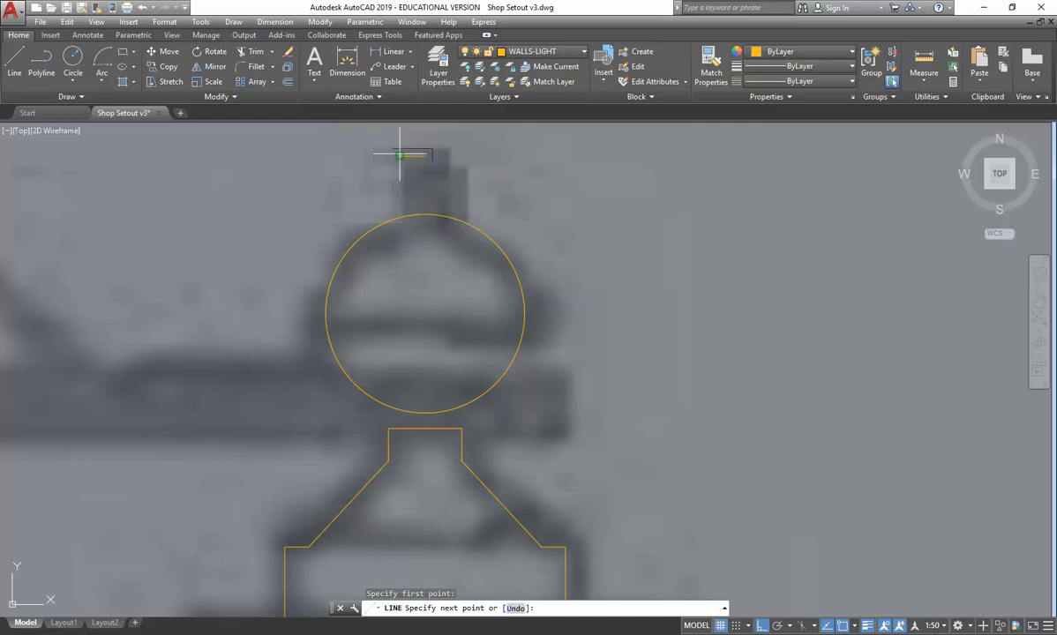
left_click(406, 231)
right_click(409, 215)
left_click(420, 228)
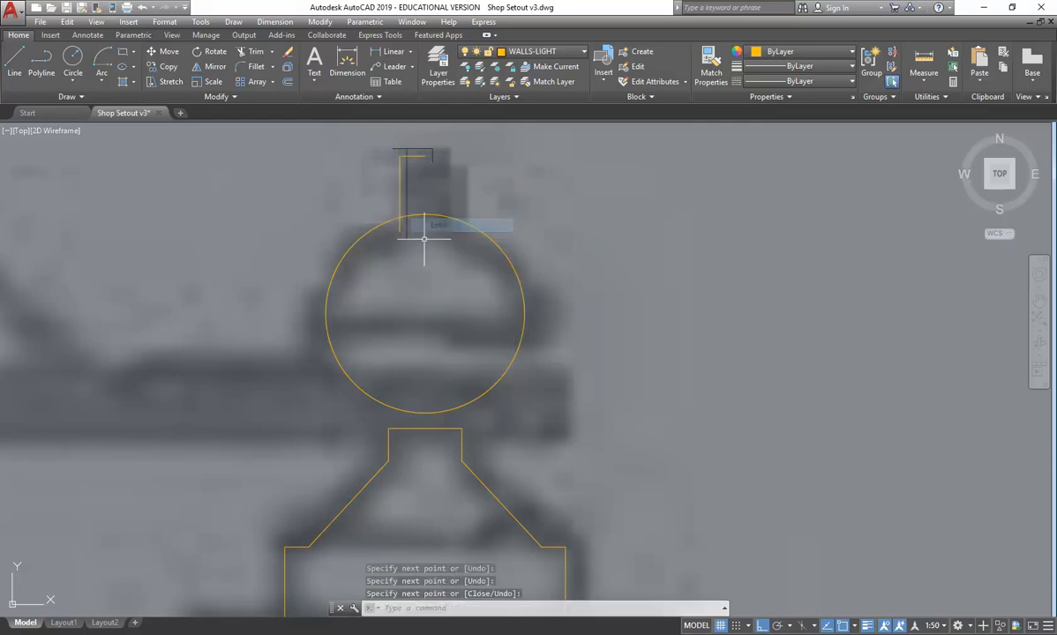
- Mirror the tip's left vertical line about the ball's vertical centre axis, keeping the original
middle_click_drag(409, 136, 401, 170)
left_click(422, 214)
left_click(346, 224)
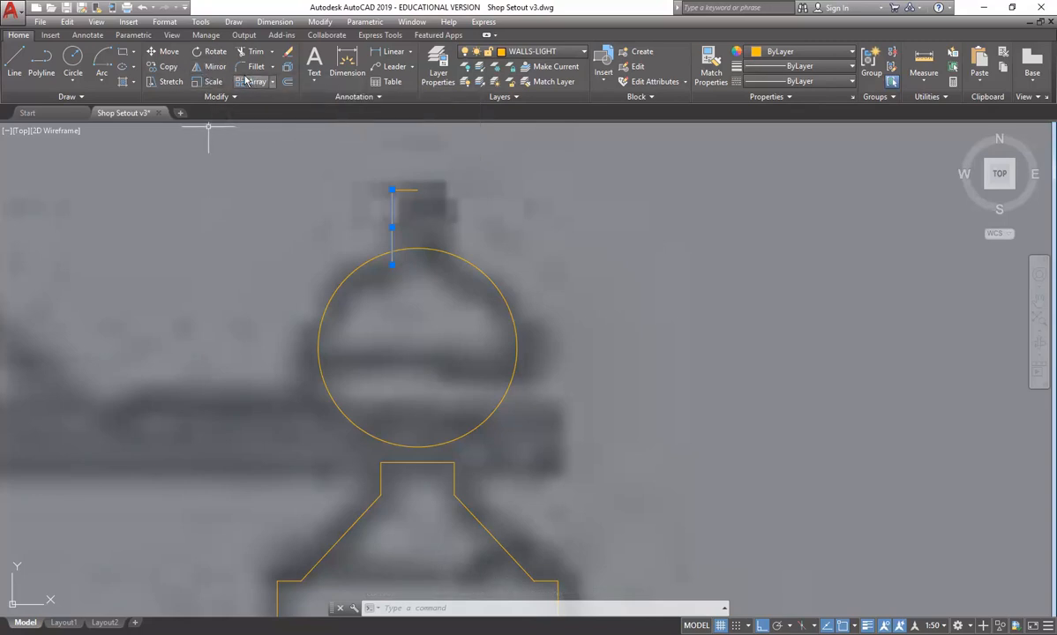
left_click(201, 69)
left_click(417, 248)
left_click(417, 162)
right_click(419, 164)
left_click(434, 170)
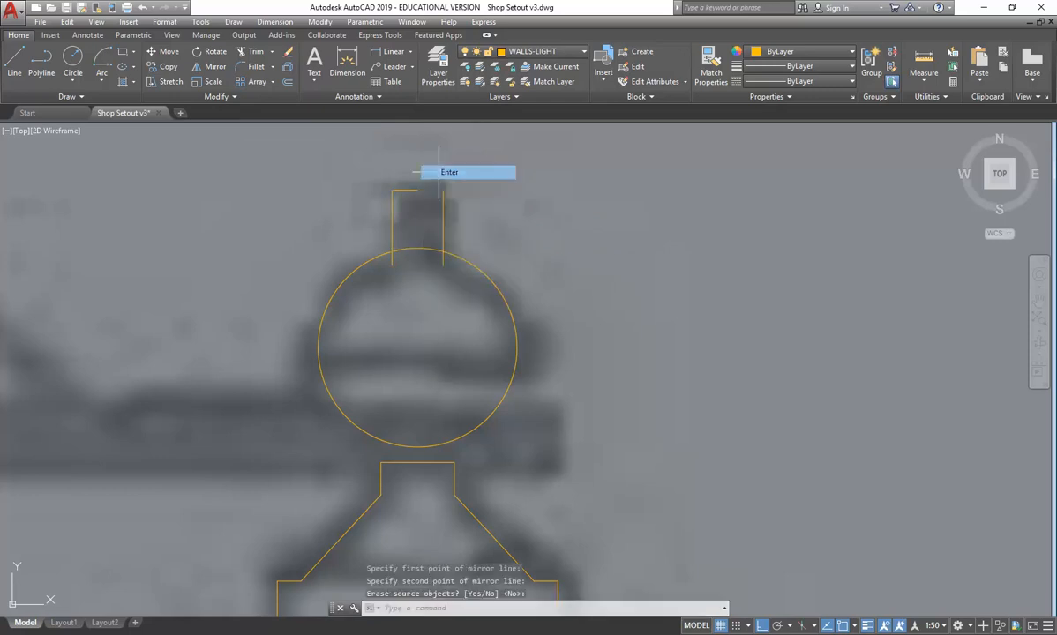
- Fillet the mirrored vertical line with the short top line to close the corner of the finial's tip
left_click(251, 71)
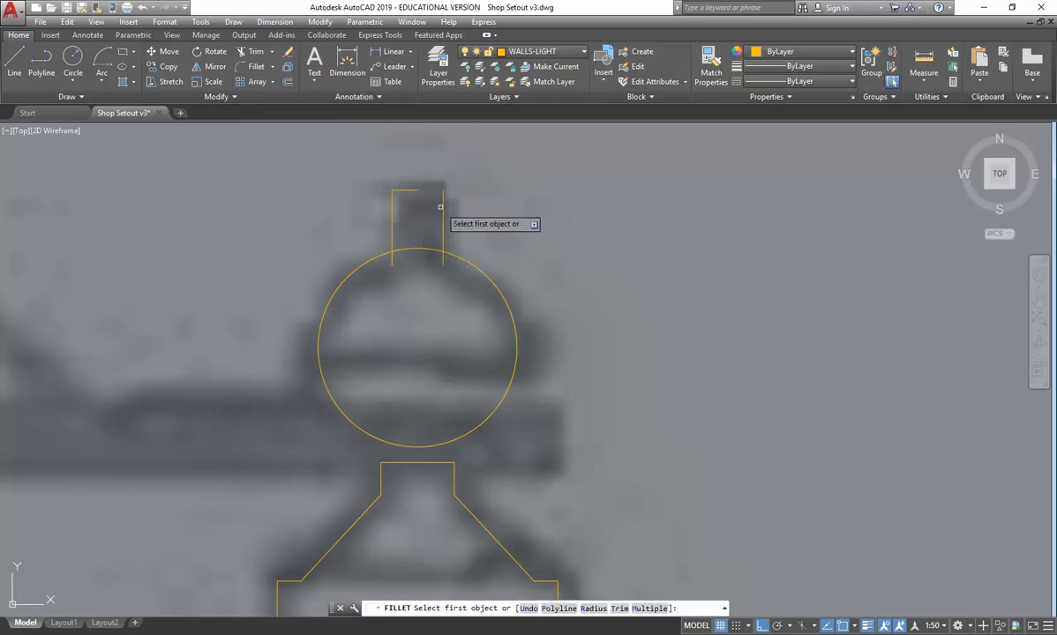
left_click(412, 191)
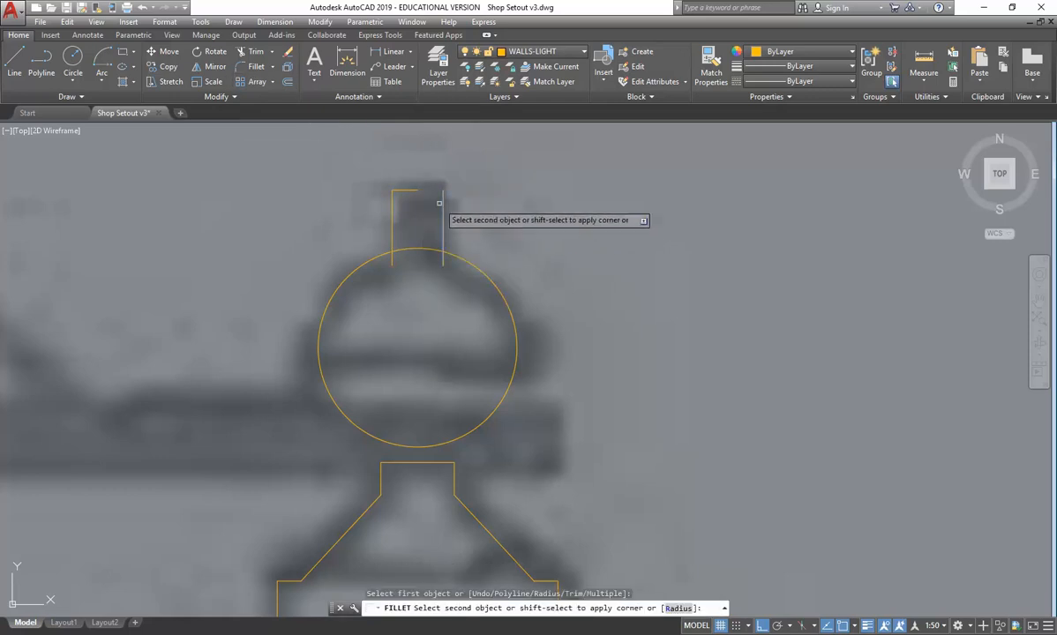
left_click(398, 179)
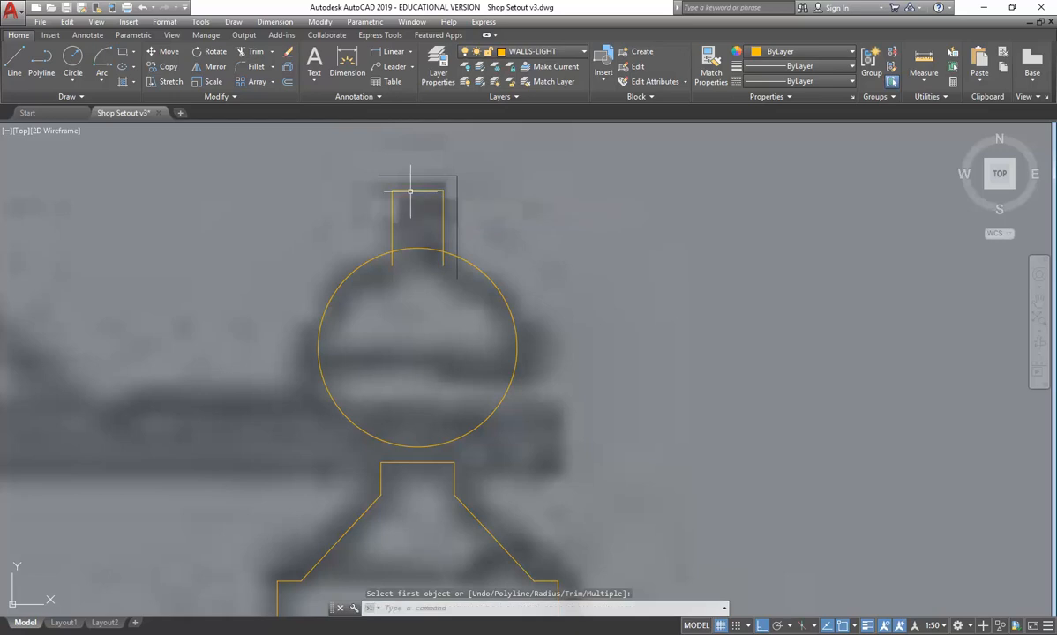
- Trim the ends of the tip's two vertical lines that run inside the ball, using the circle as cutting edge
left_click(248, 52)
left_click(410, 250)
key("Return")
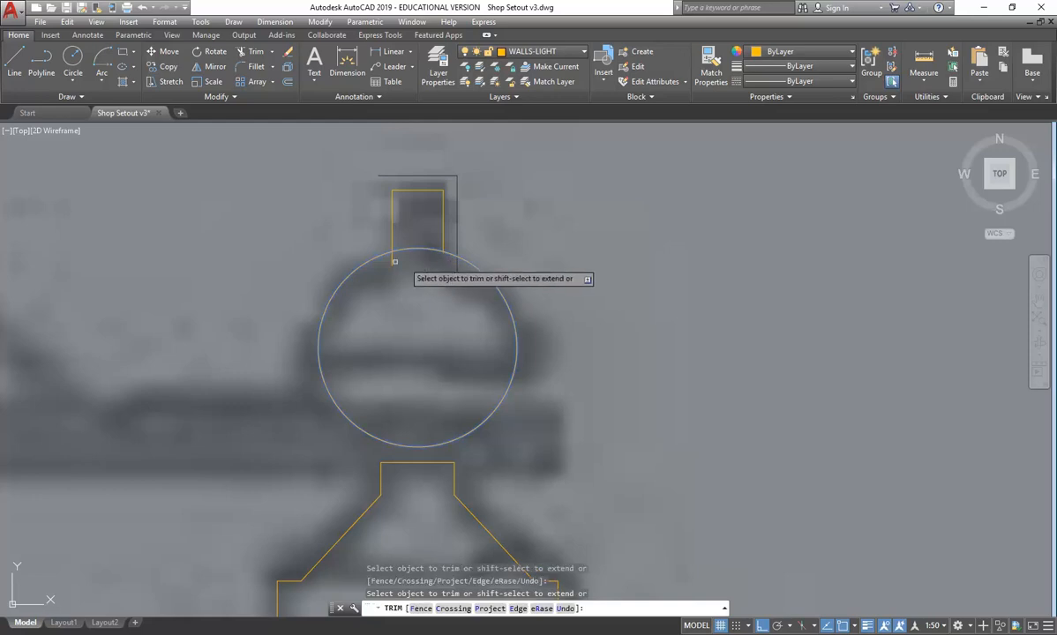
right_click(294, 244)
left_click(311, 253)
middle_click_drag(338, 236, 322, 223)
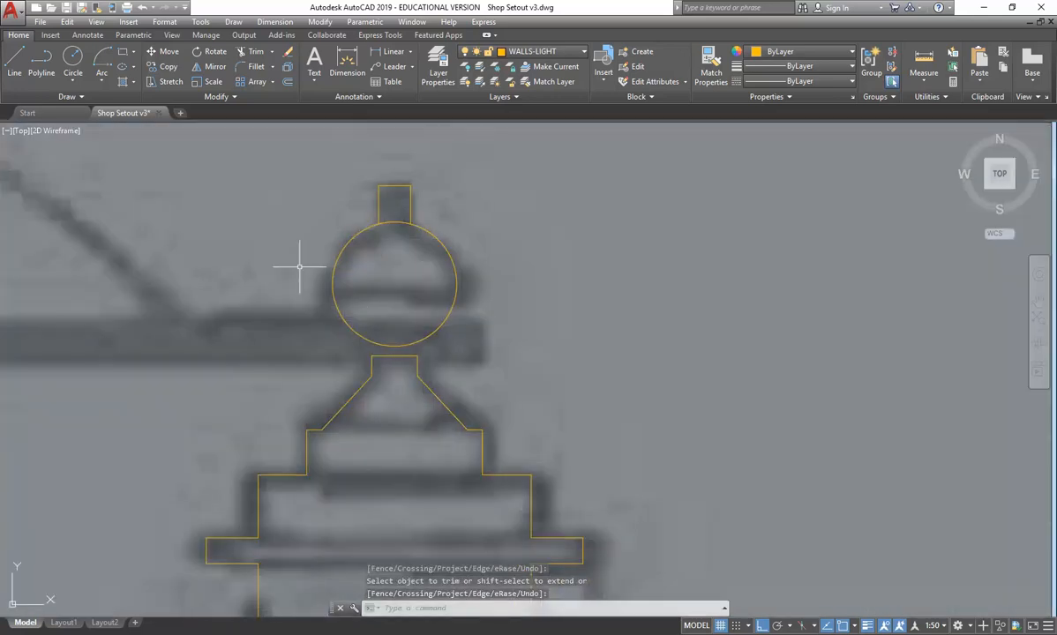
- Compare the finial's tip, ball and neck with the underlay image
scroll(310, 280, "up", 2)
scroll(310, 280, "down", 2)
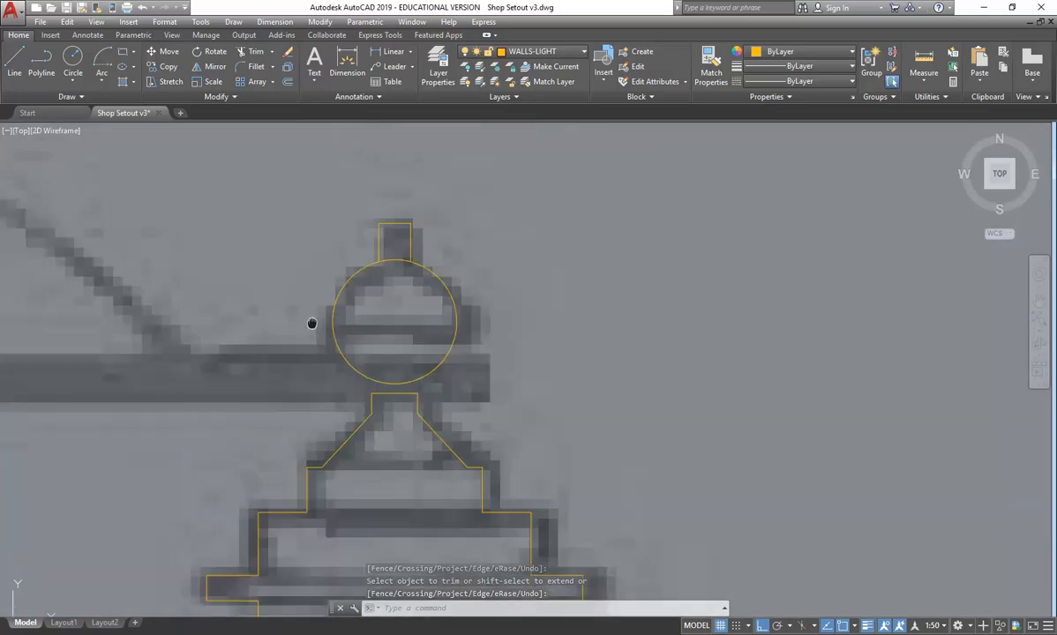
scroll(389, 208, "up", 2)
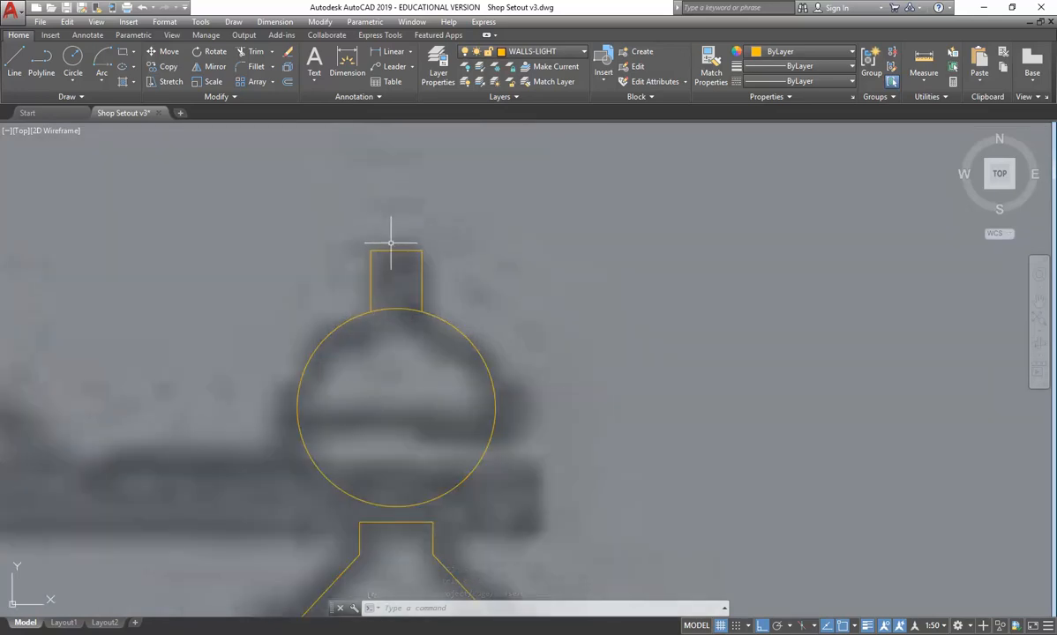
mouse_move(394, 251)
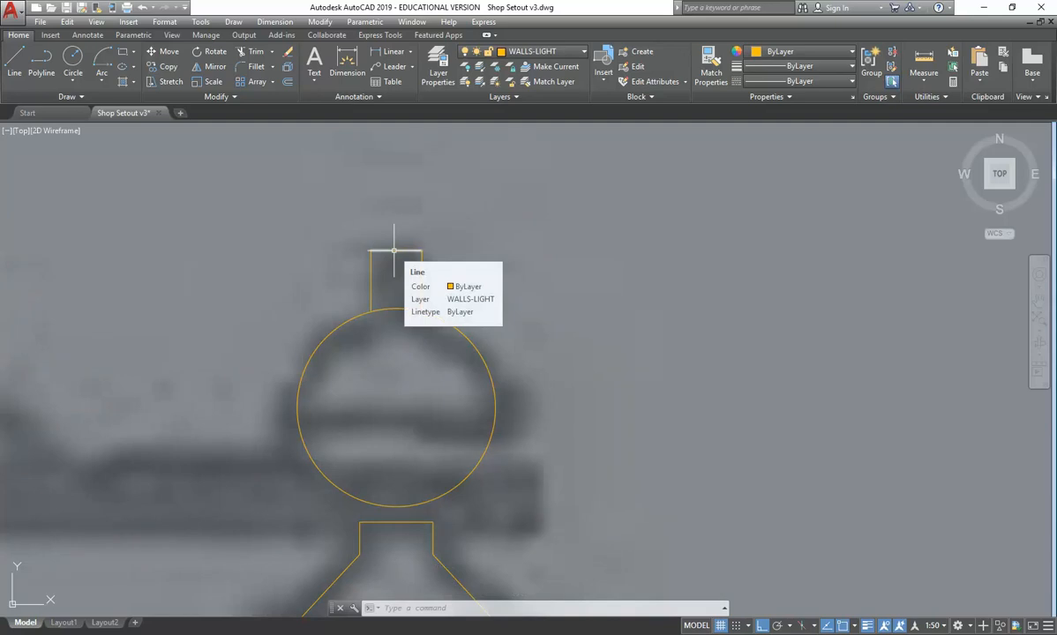
scroll(287, 196, "down", 2)
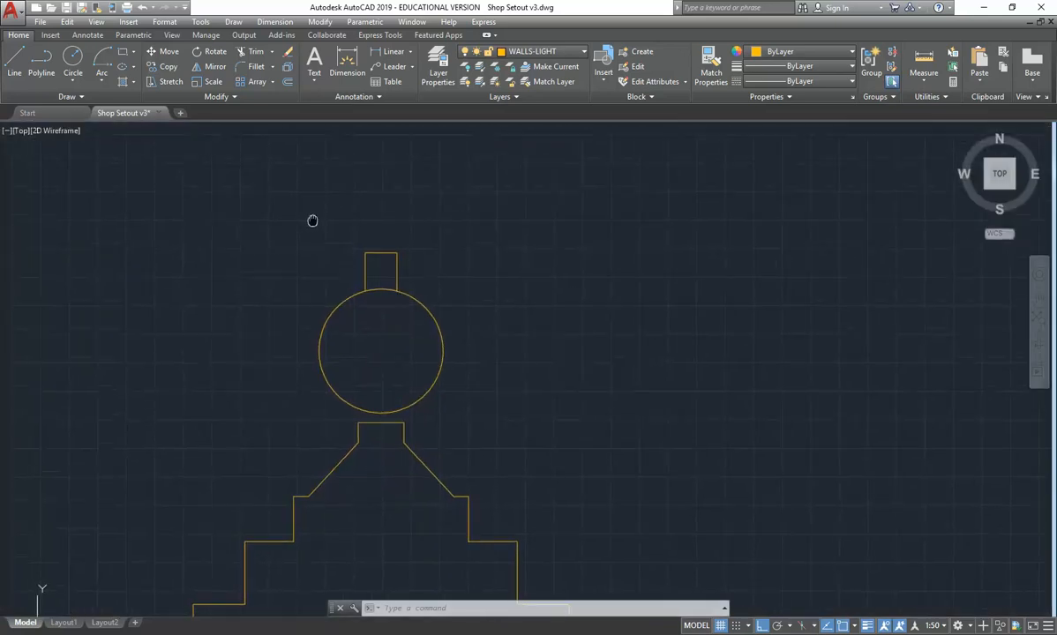
middle_click_drag(270, 247, 301, 207)
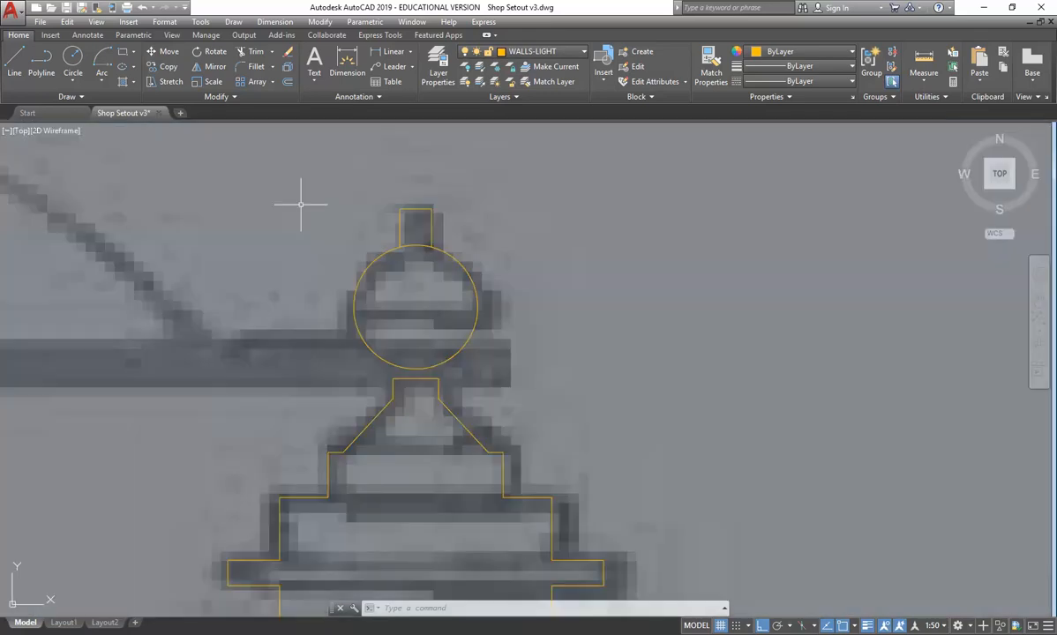
scroll(402, 381, "up", 3)
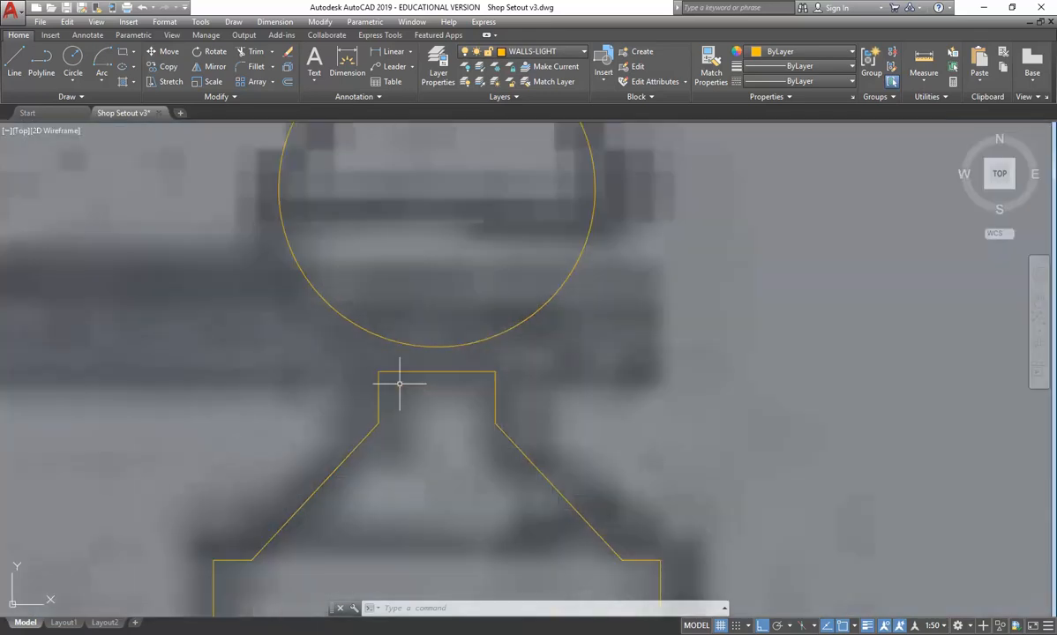
scroll(412, 310, "down", 3)
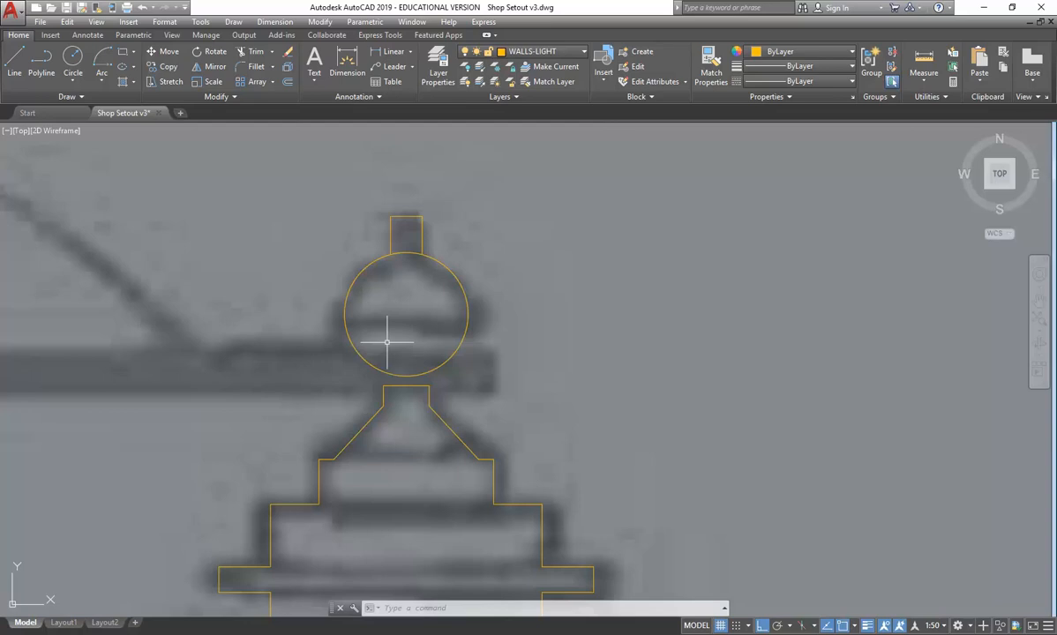
- Copy the whole finial horizontally from the bottom of its left upright onto the matching pier at the right end of the parapet
scroll(385, 343, "down", 5)
middle_click_drag(518, 335, 422, 356)
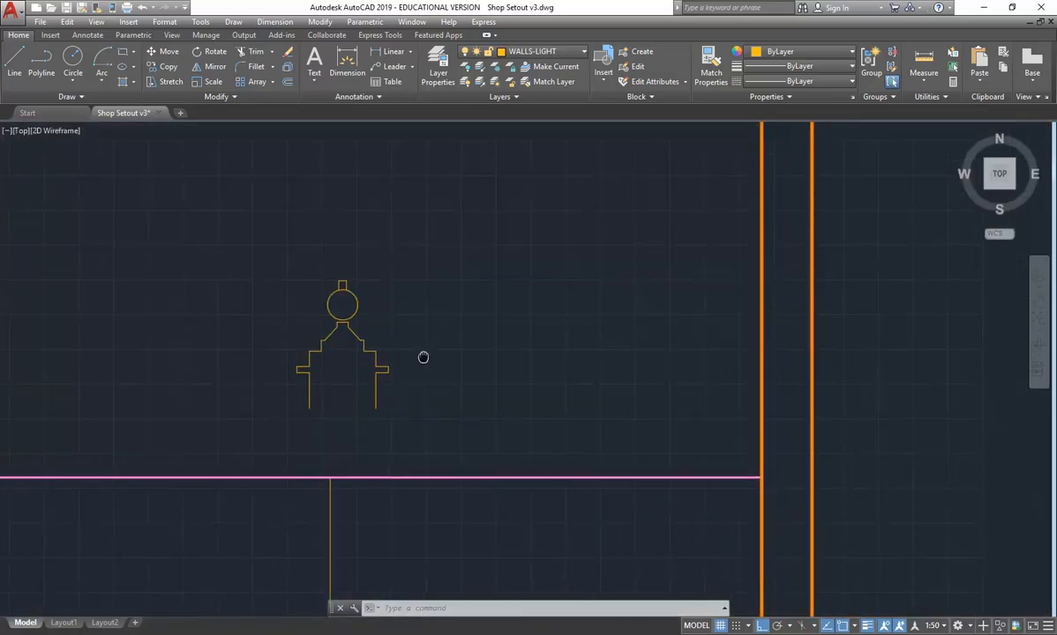
left_click(246, 244)
left_click(429, 429)
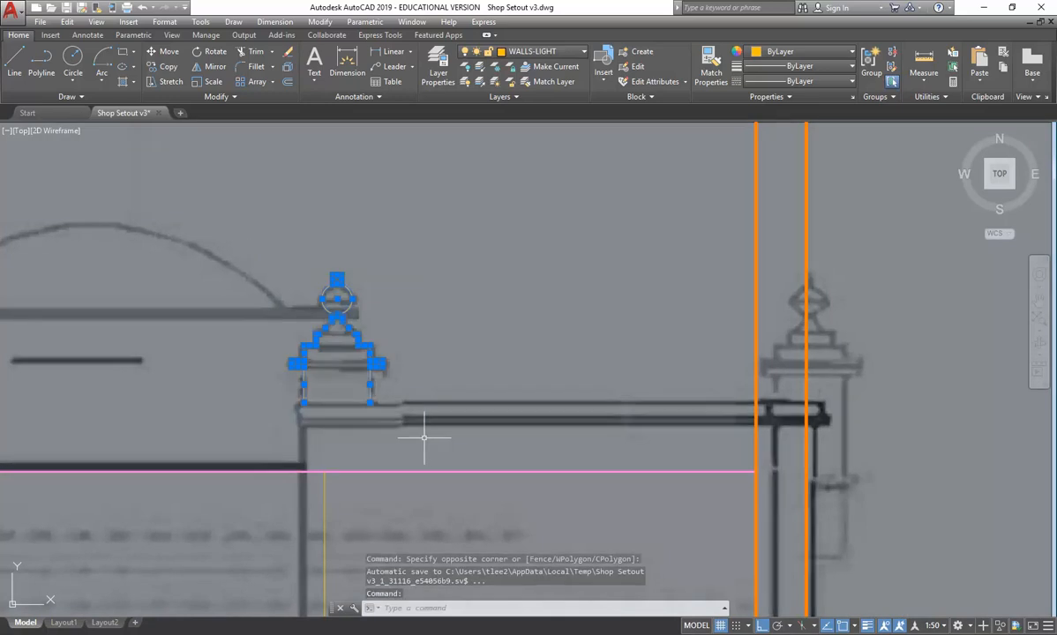
scroll(465, 372, "down", 3)
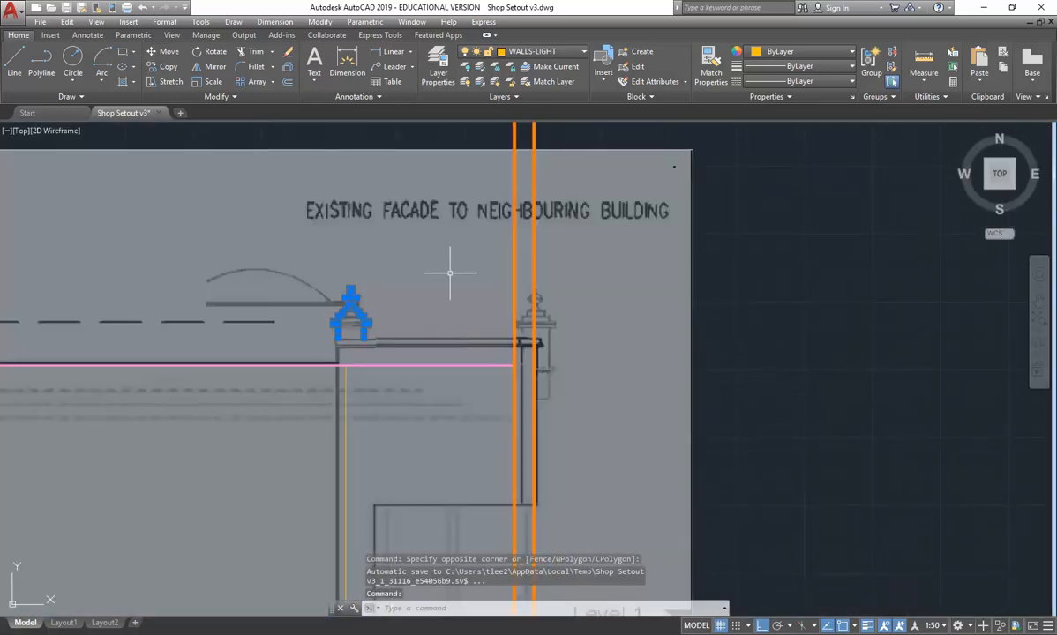
scroll(451, 273, "up", 2)
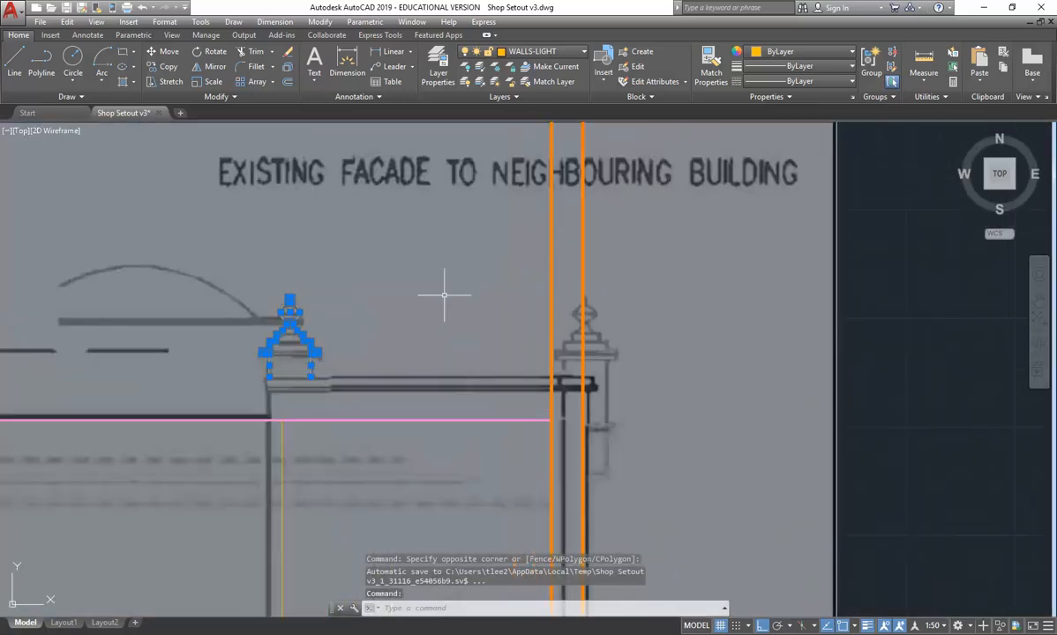
left_click(161, 67)
left_click(267, 379)
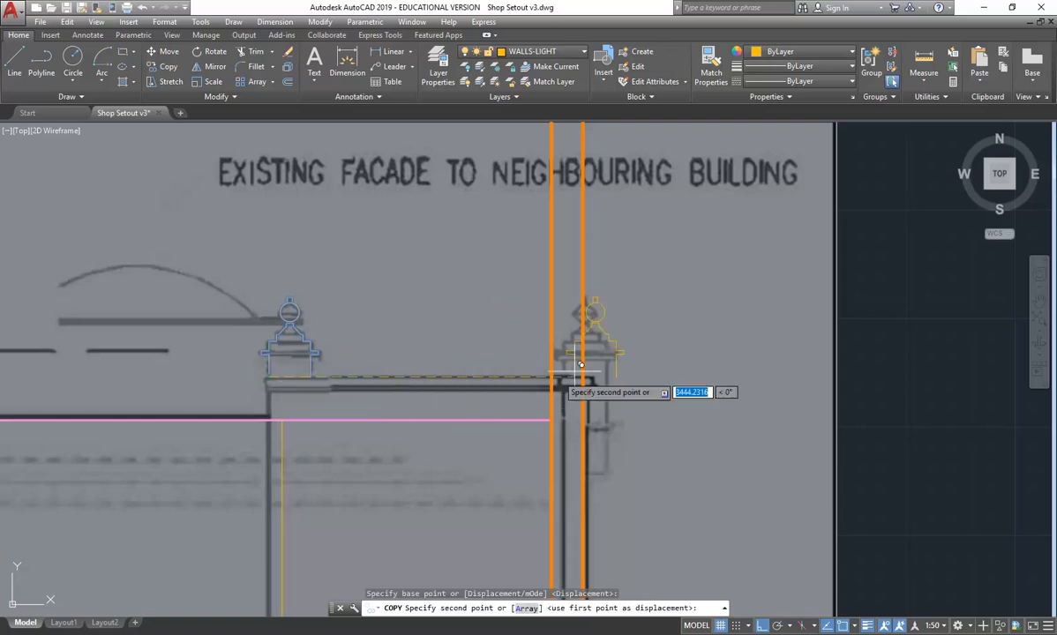
scroll(547, 366, "up", 5)
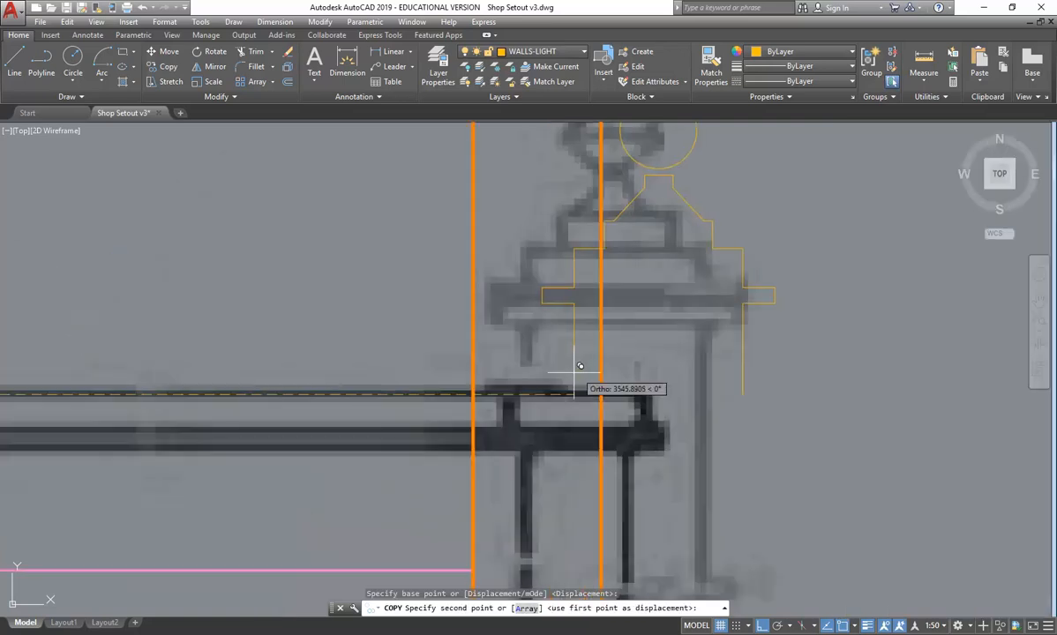
left_click(531, 388)
right_click(490, 329)
left_click(503, 338)
scroll(454, 385, "down", 4)
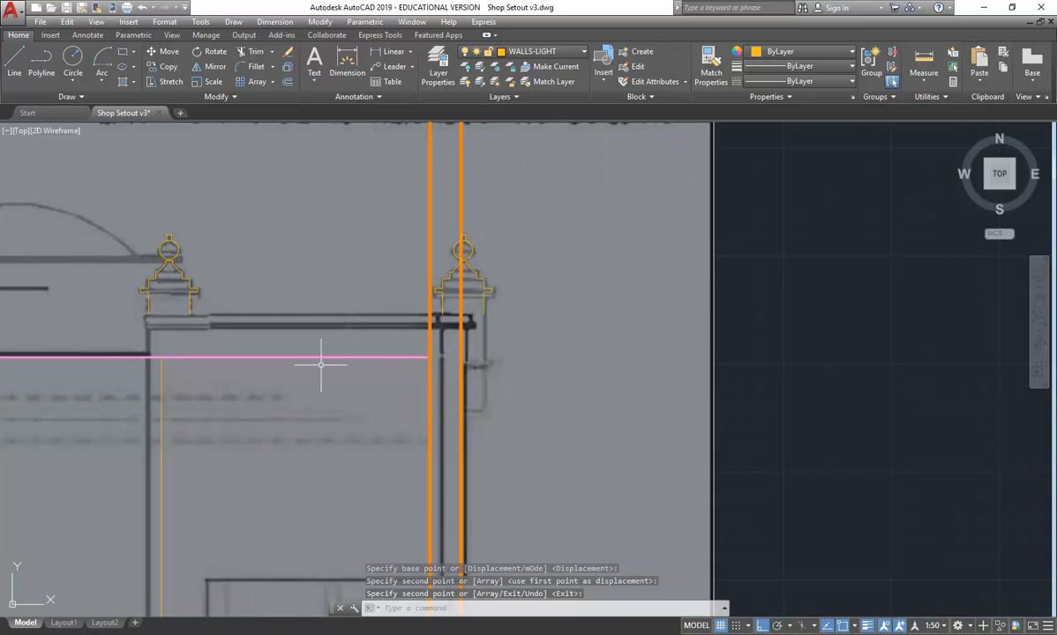
- Examine the parapet between the finials, the existing facade elevation and the whole section against the underlay image
scroll(123, 317, "up", 4)
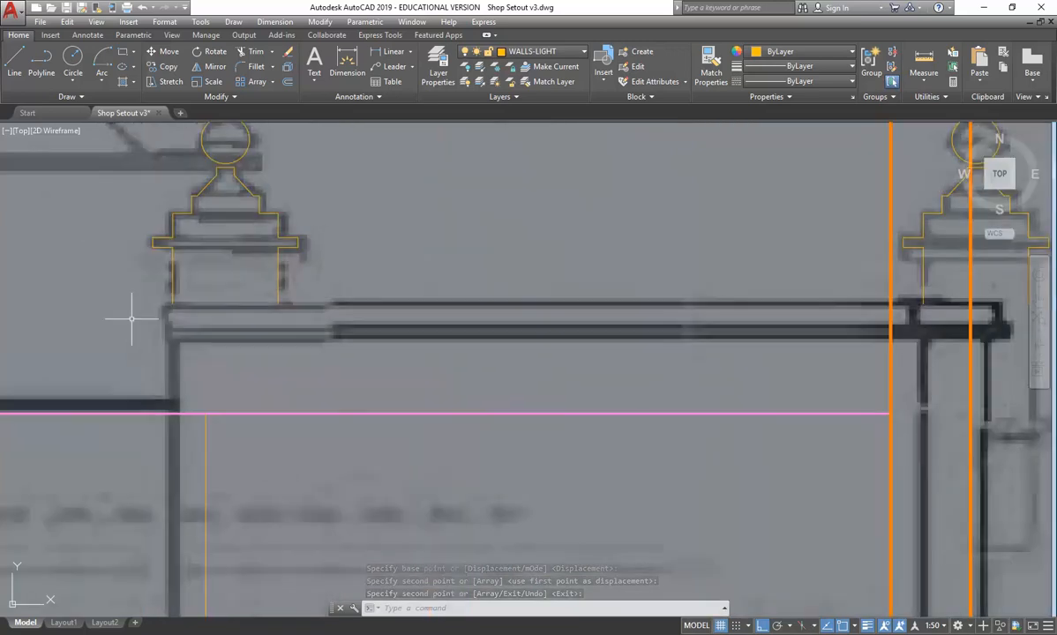
scroll(433, 313, "down", 4)
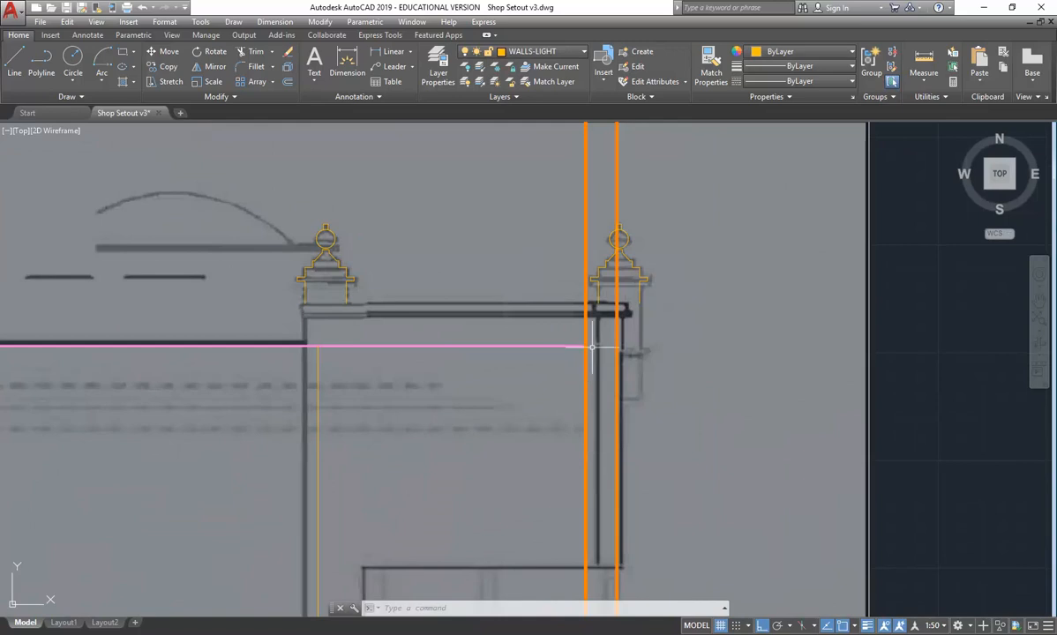
scroll(541, 301, "up", 4)
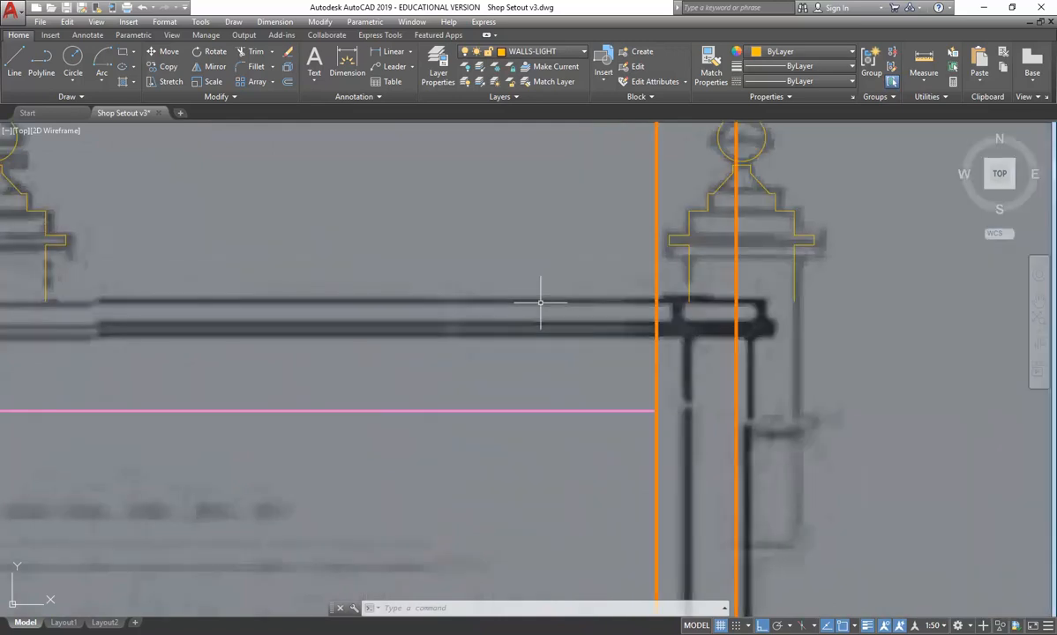
scroll(541, 301, "down", 2)
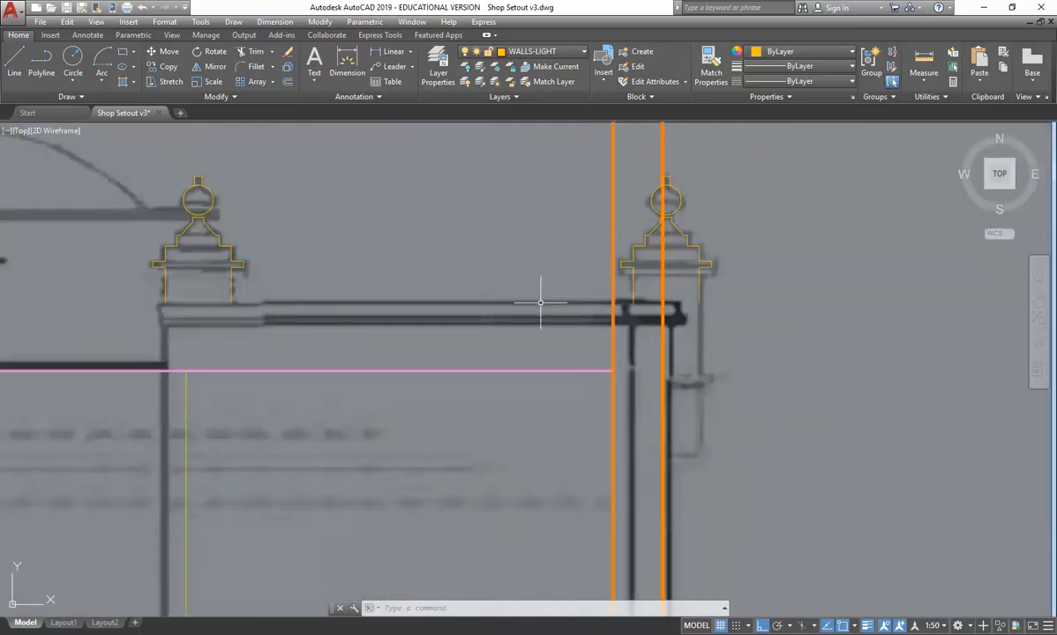
scroll(541, 302, "down", 6)
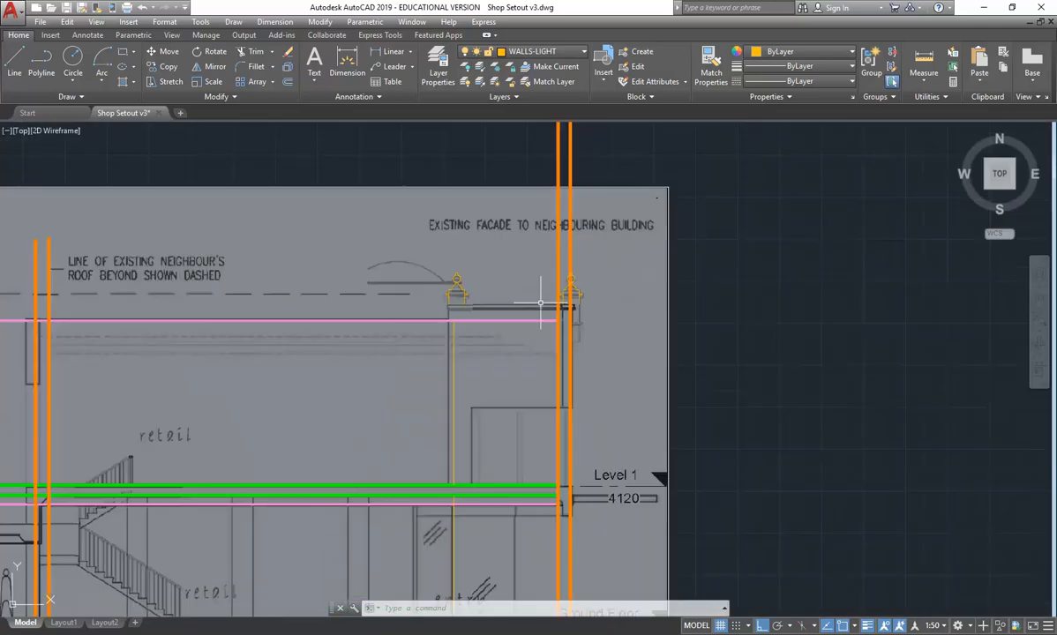
scroll(591, 310, "up", 6)
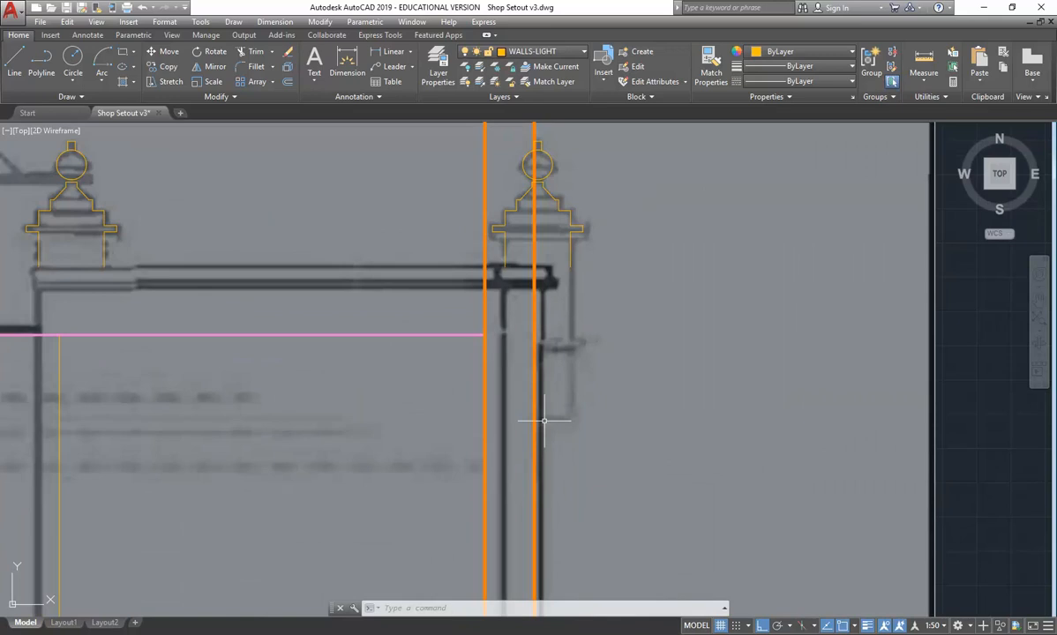
scroll(548, 414, "down", 6)
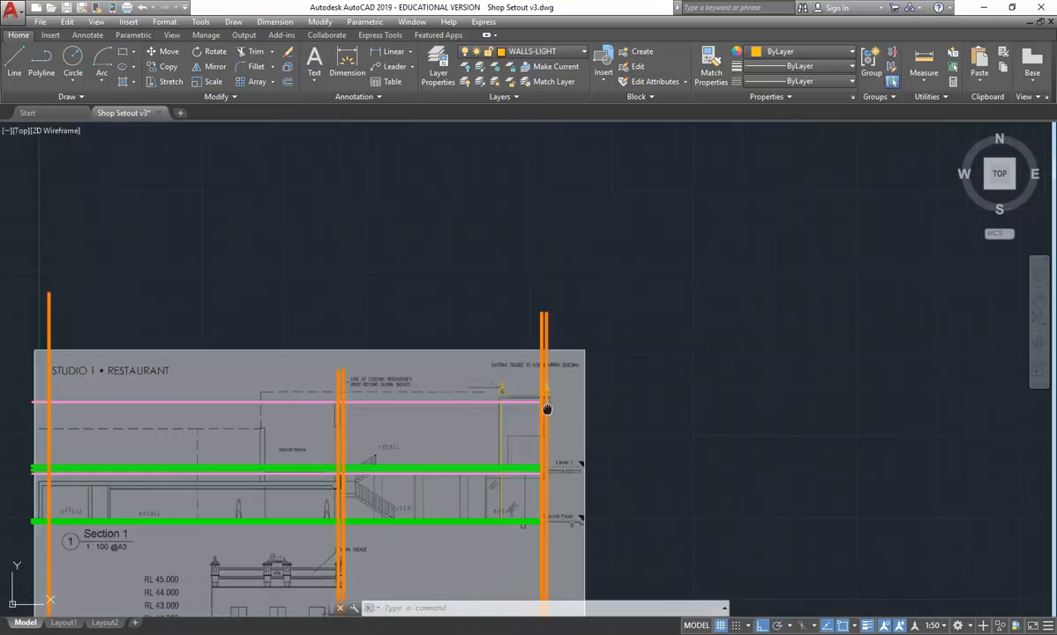
middle_click_drag(438, 522, 438, 314)
middle_click_drag(368, 381, 440, 339)
scroll(331, 340, "up", 4)
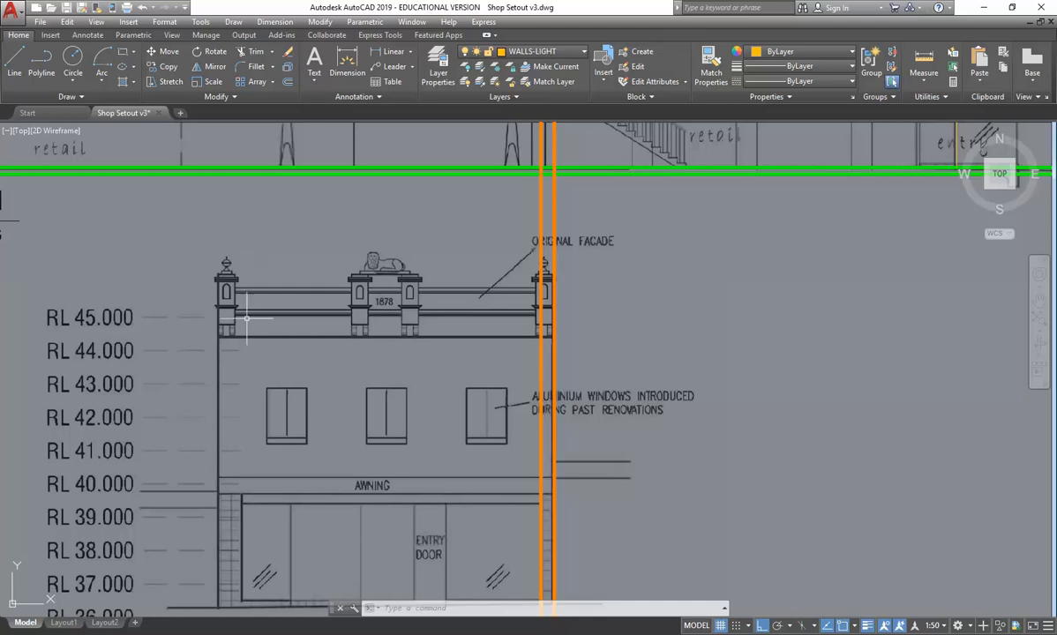
scroll(326, 340, "down", 5)
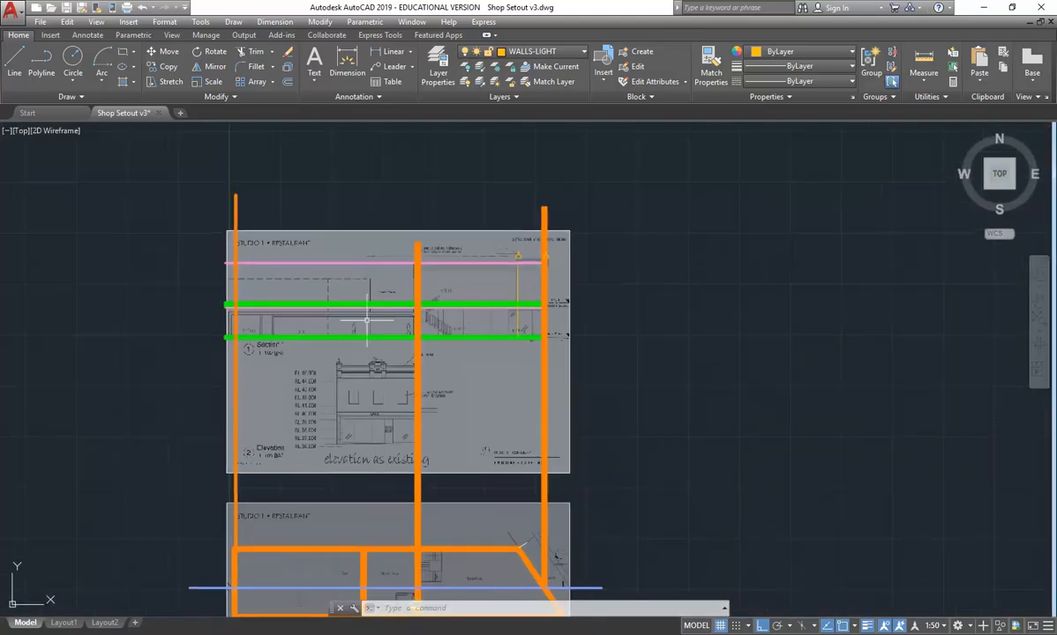
scroll(380, 262, "up", 4)
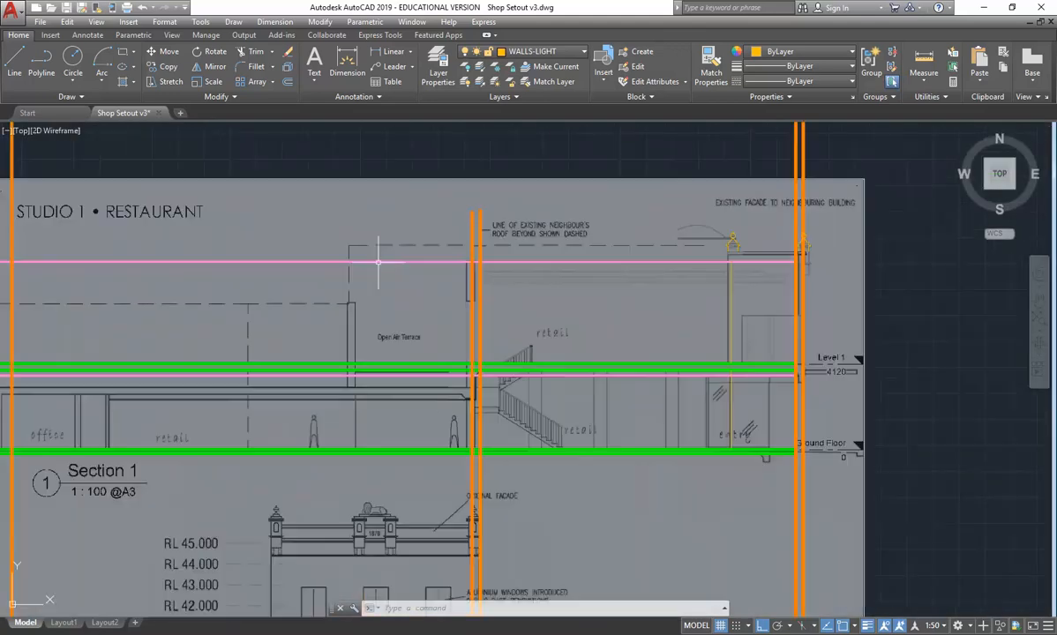
scroll(236, 360, "down", 2)
scroll(132, 364, "up", 2)
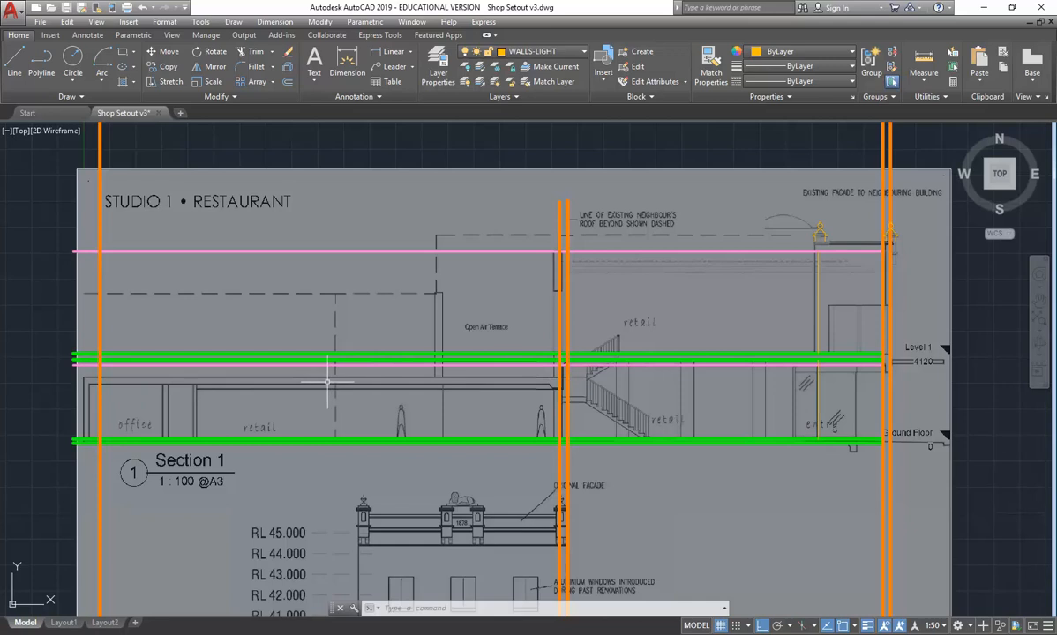
- Trim the two Level 1 floor lines on the open air terrace side, using the middle wall's right line as cutting edge
left_click(250, 52)
scroll(573, 428, "up", 2)
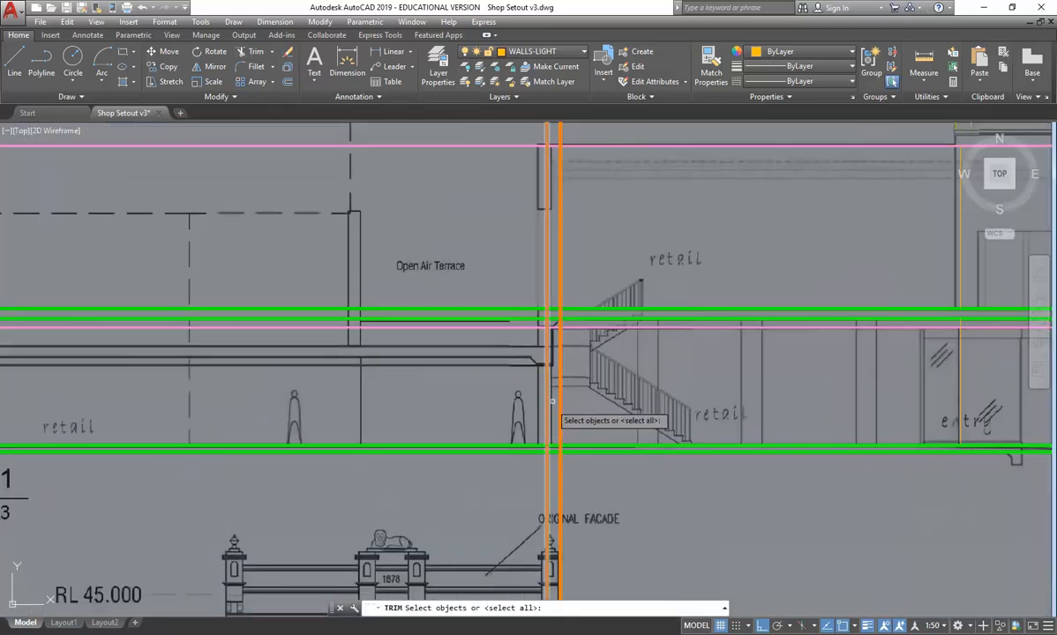
left_click(563, 283)
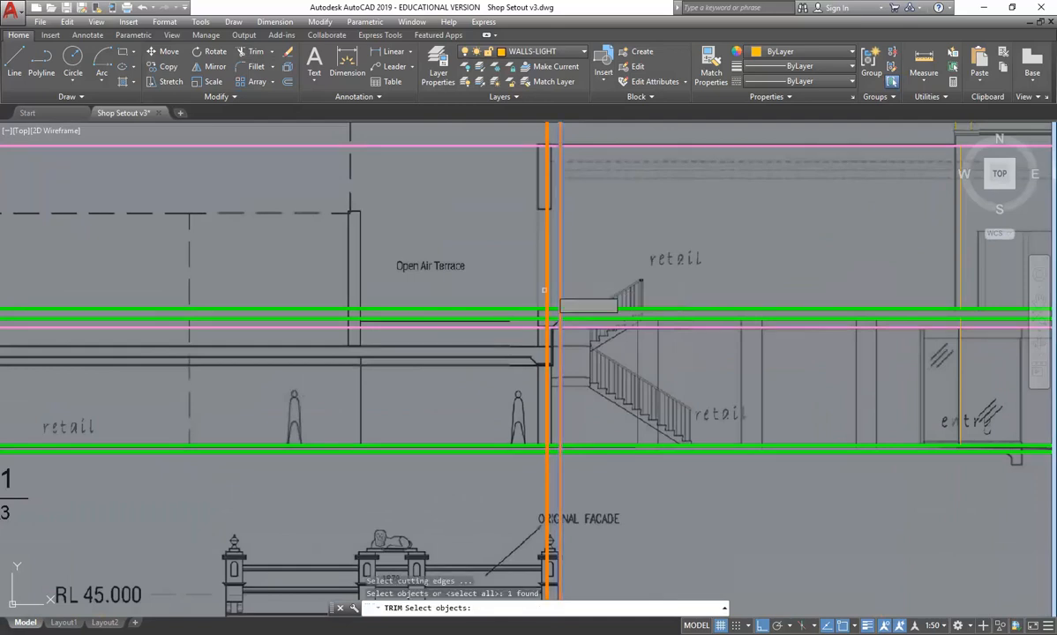
key("Return")
left_click(494, 311)
right_click(492, 314)
left_click(499, 314)
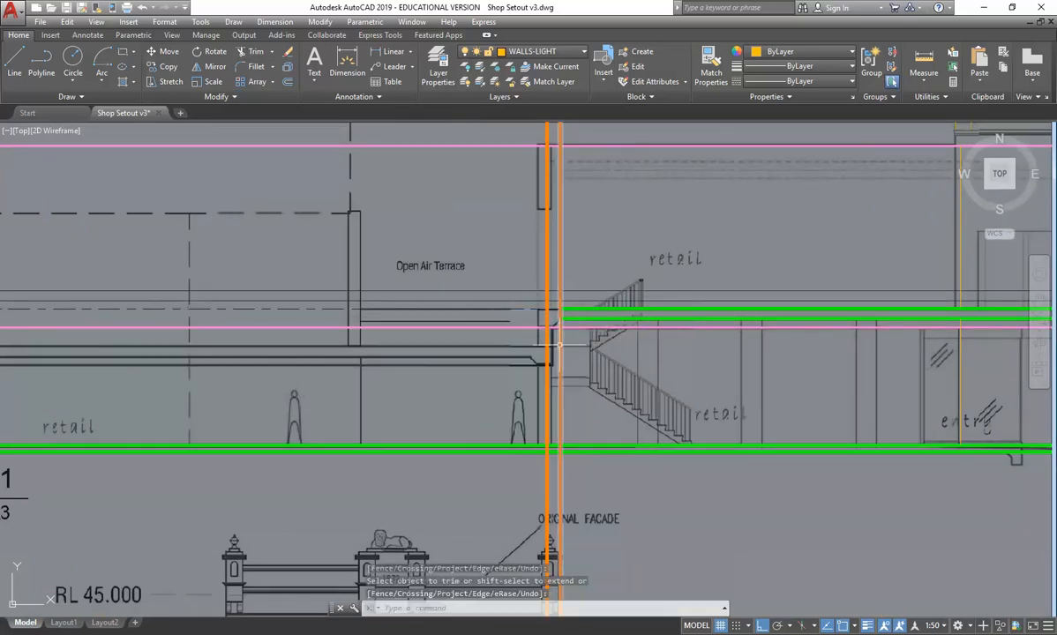
- Measure the vertical distance from the underlay's open air terrace floor line down to the top ground floor line
left_click(924, 60)
middle_click_drag(468, 366, 465, 295)
scroll(465, 295, "up", 3)
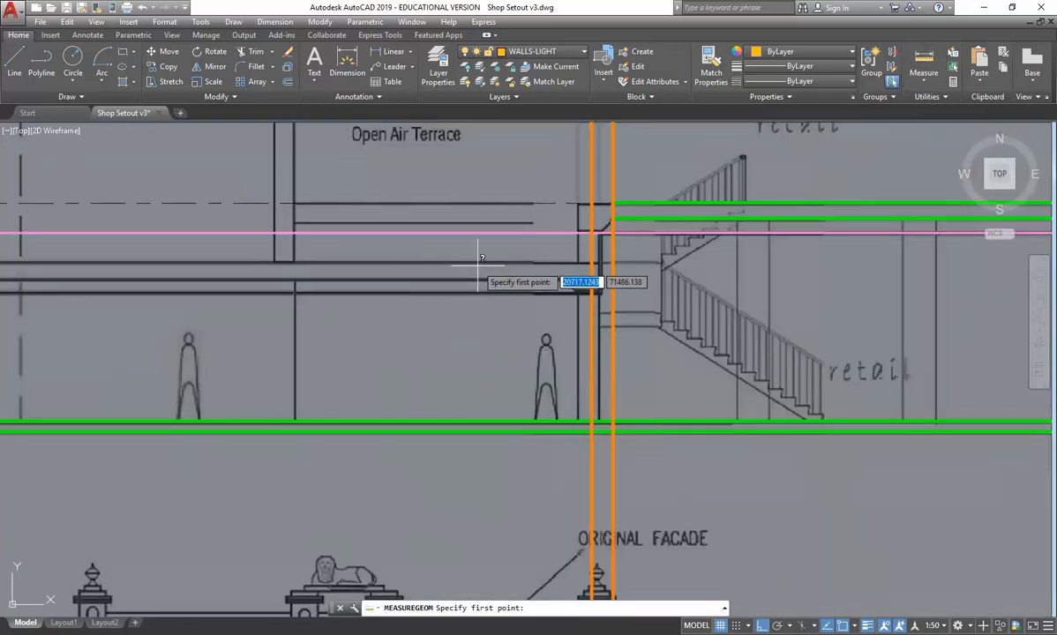
left_click(474, 263)
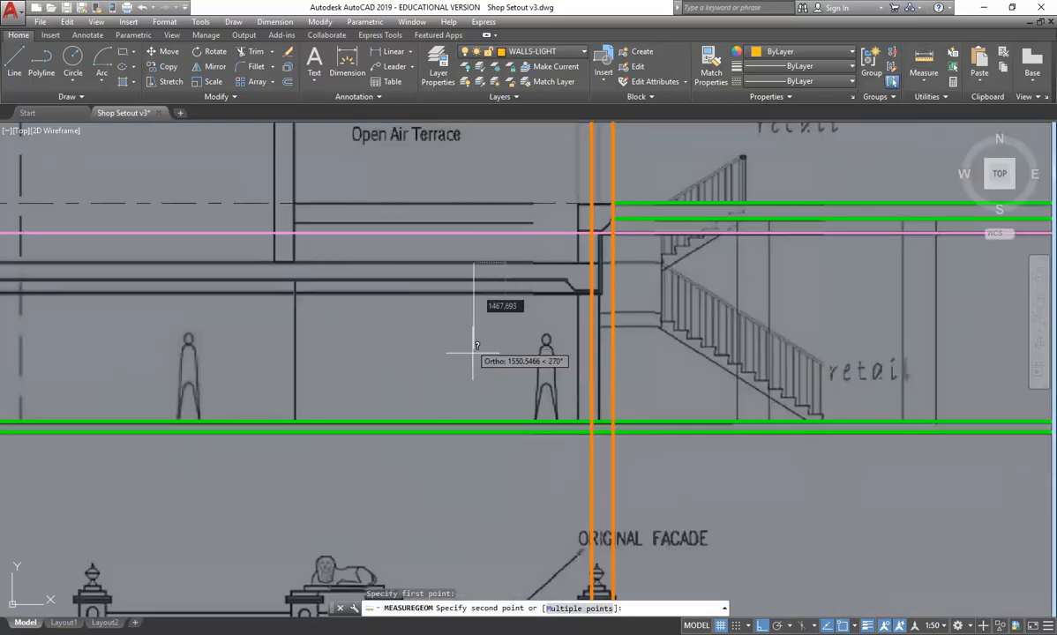
left_click(474, 421)
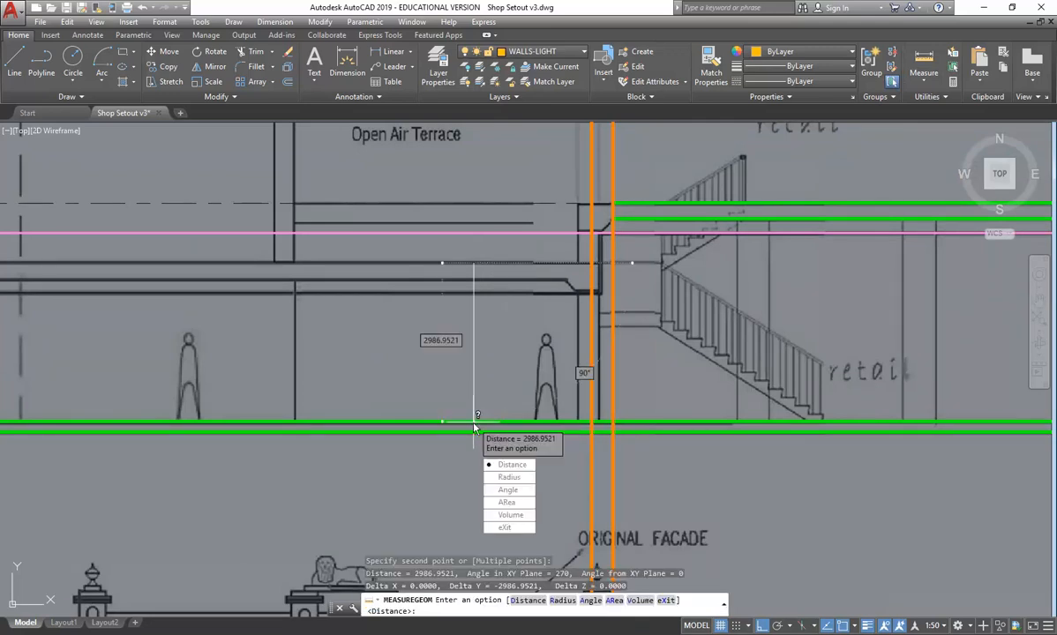
left_click(509, 529)
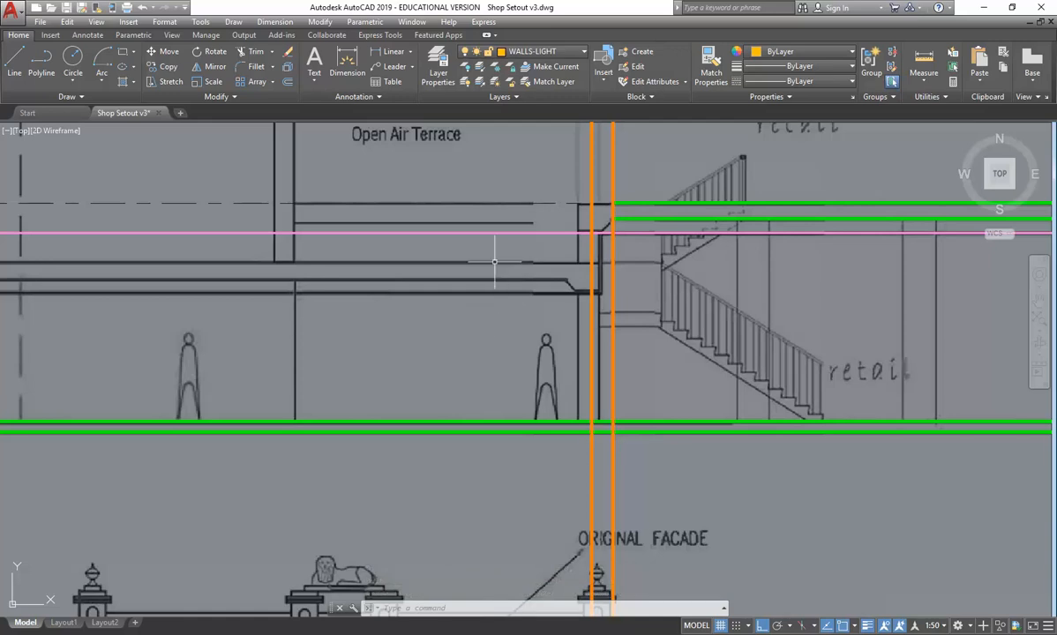
scroll(485, 276, "down", 4)
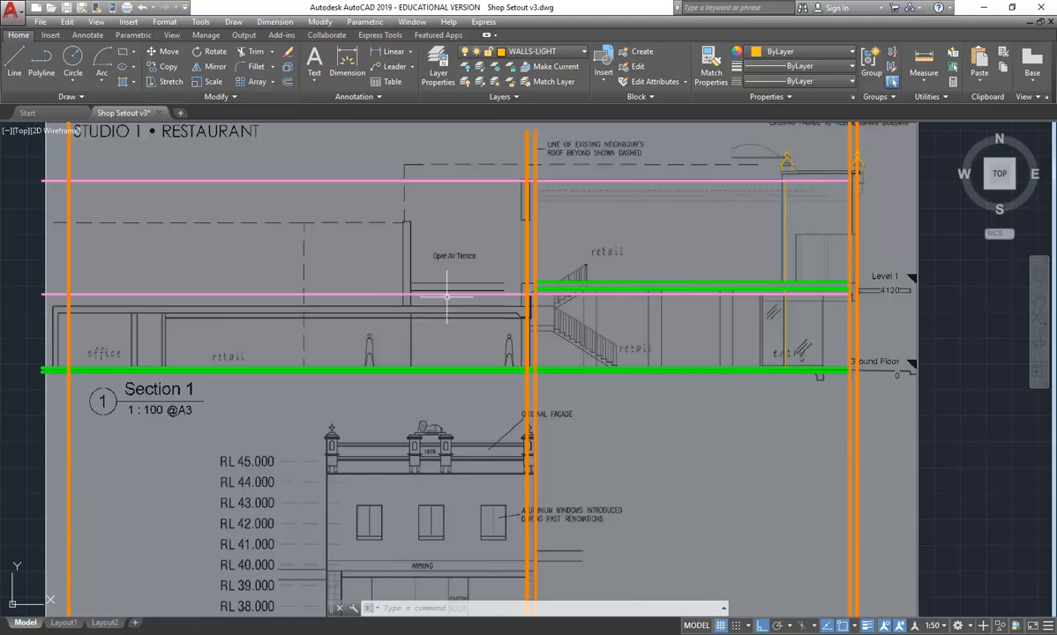
scroll(445, 298, "up", 4)
left_click(802, 247)
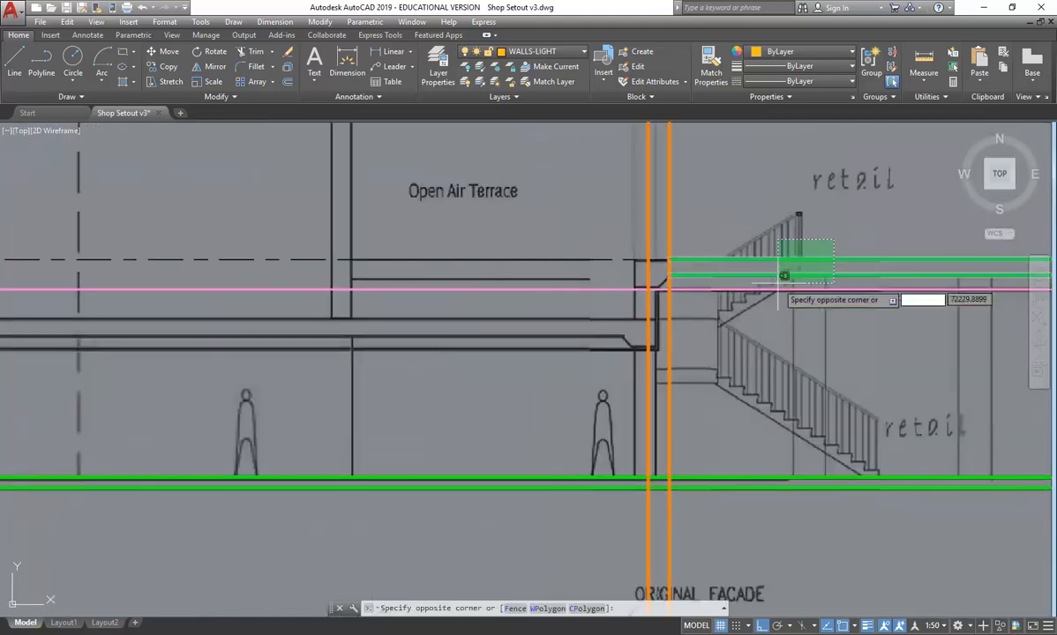
left_click(796, 281)
middle_click_drag(490, 237, 225, 281)
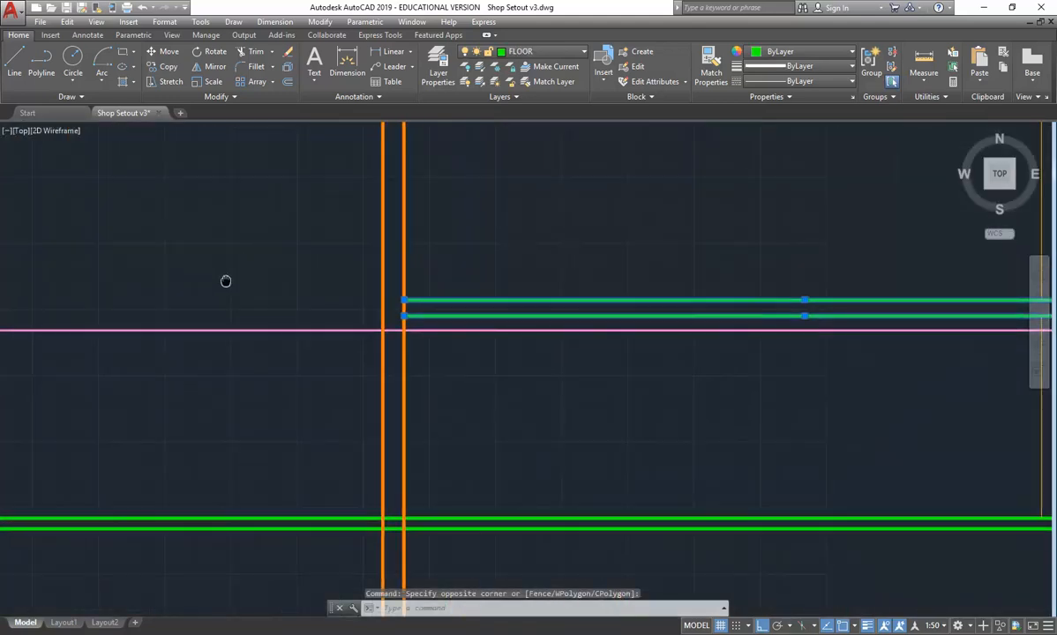
scroll(88, 342, "down", 5)
middle_click_drag(100, 342, 182, 354)
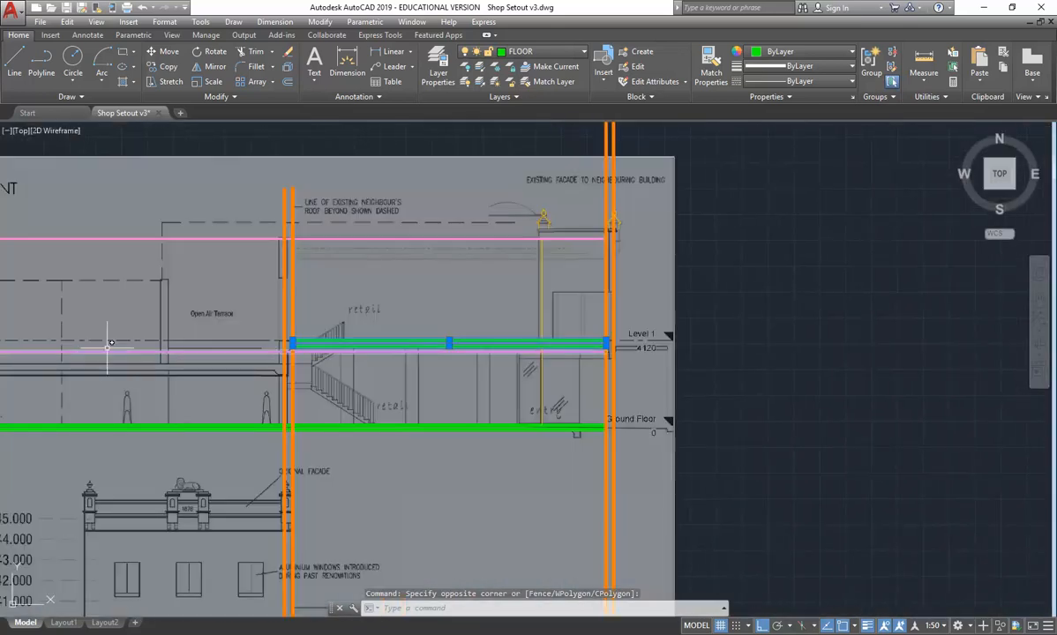
middle_click_drag(98, 350, 139, 349)
scroll(311, 314, "up", 2)
middle_click_drag(211, 291, 238, 297)
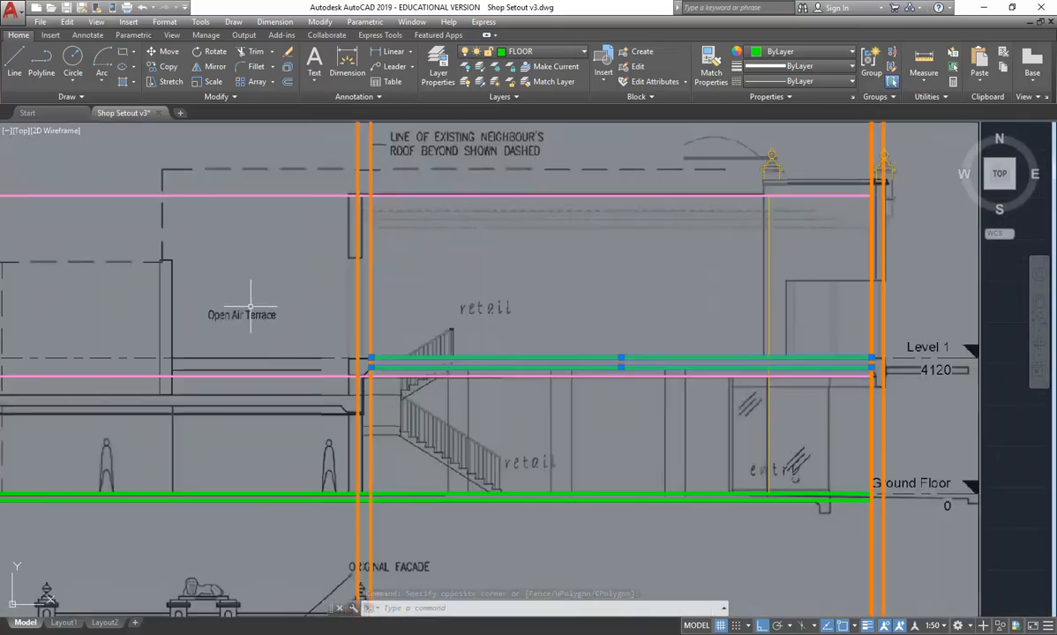
left_click(159, 67)
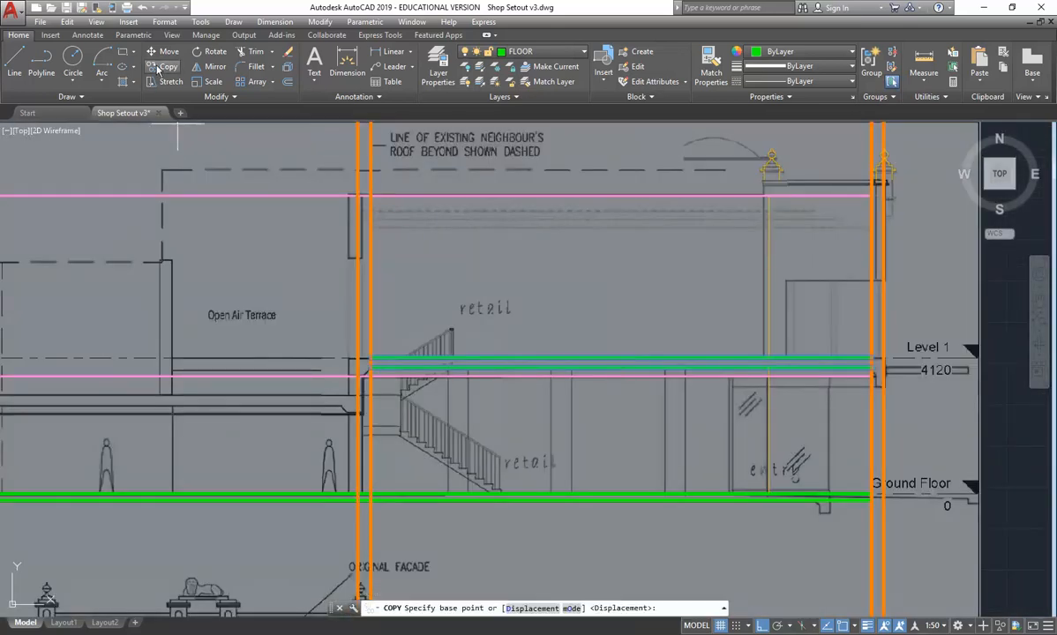
left_click(882, 358)
key("Escape")
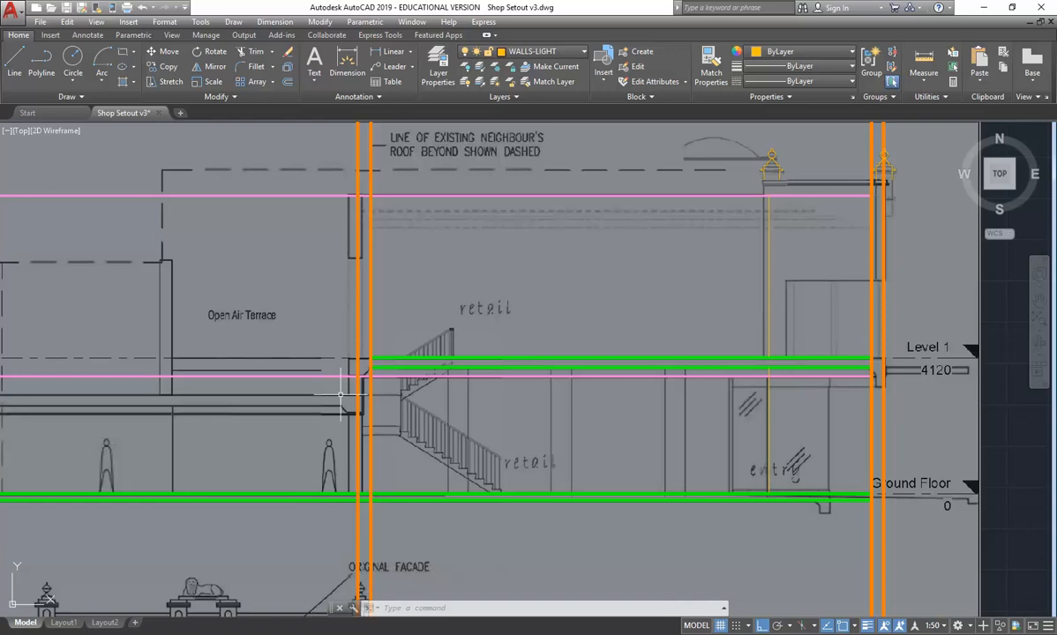
- Examine the section's office and retail end against the underlay image and the floor plans its walls are projected from
scroll(437, 323, "down", 3)
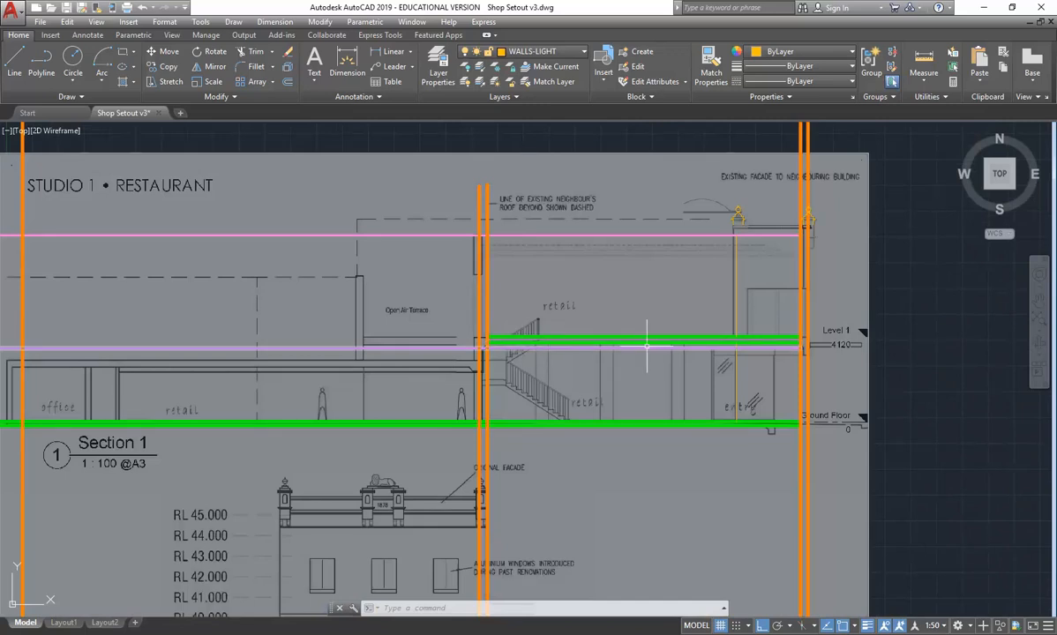
middle_click_drag(431, 377, 685, 382)
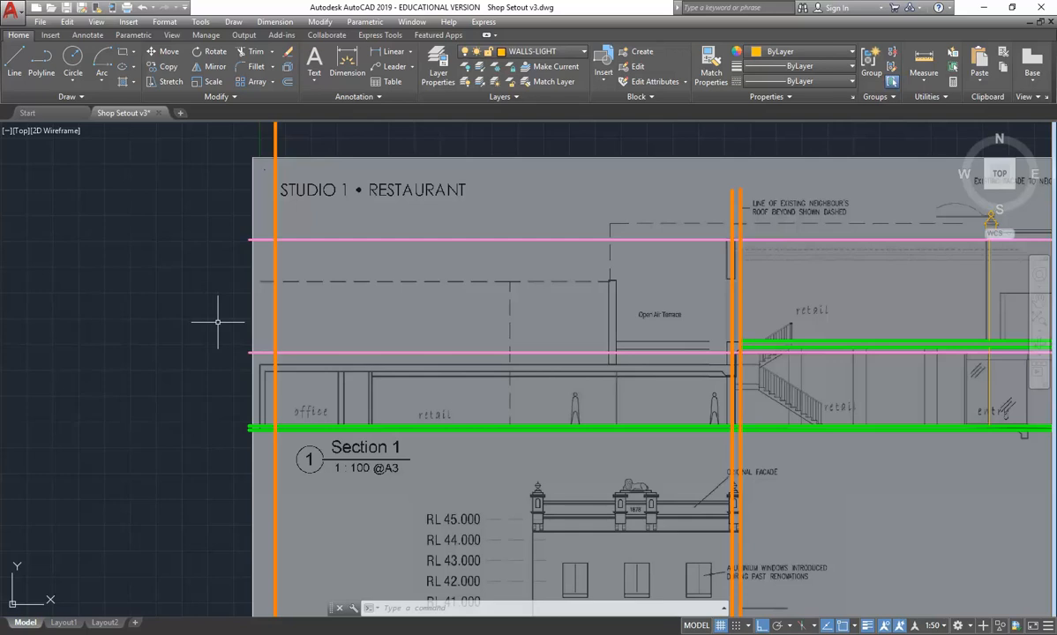
scroll(218, 322, "down", 5)
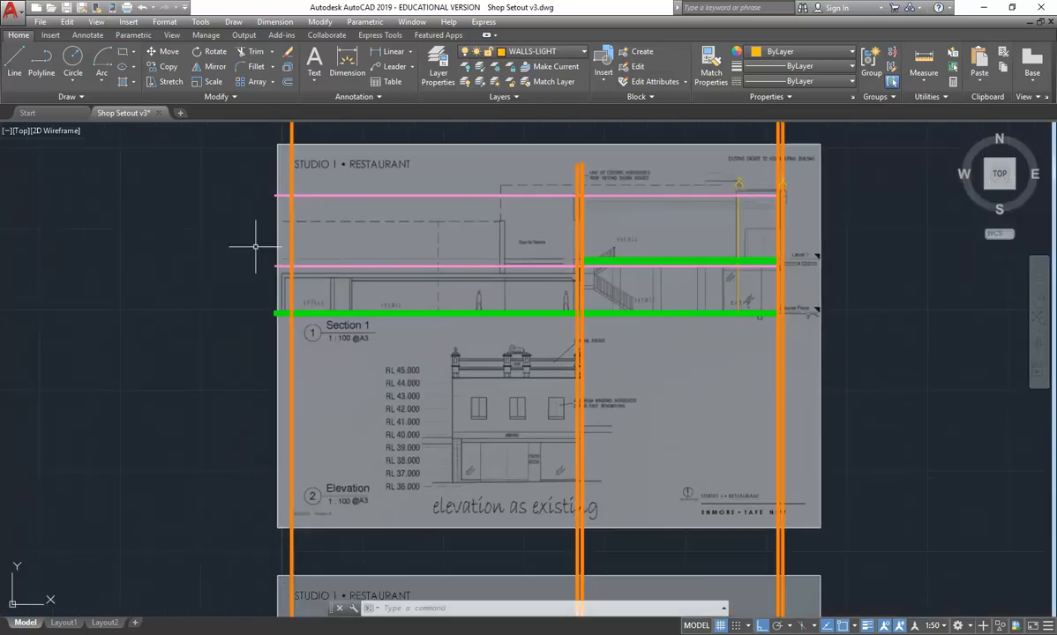
middle_click_drag(255, 259, 314, 267)
scroll(319, 332, "up", 1)
middle_click_drag(318, 330, 326, 316)
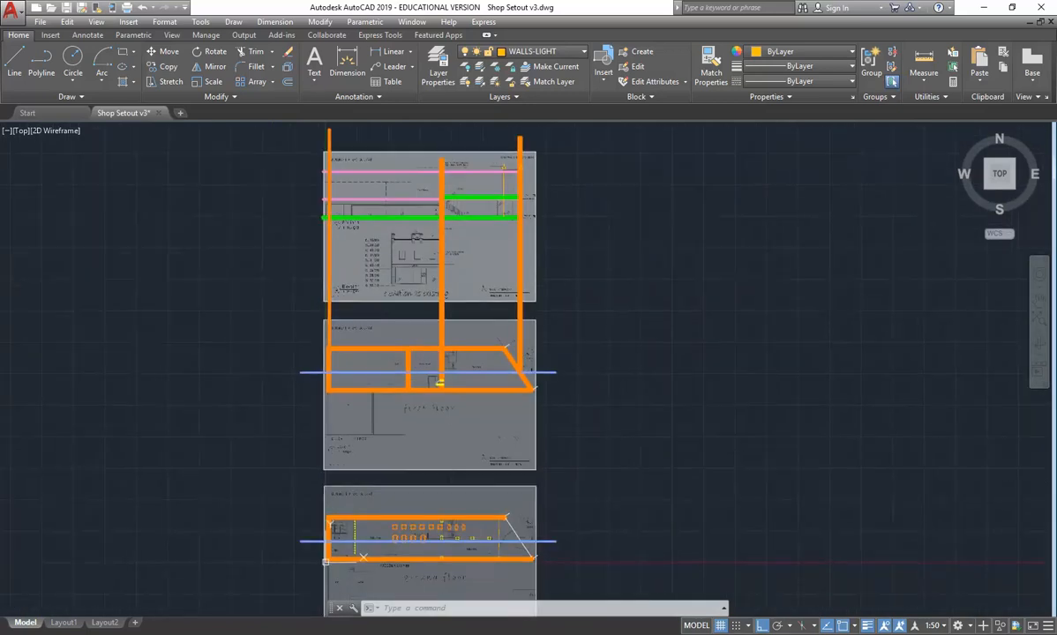